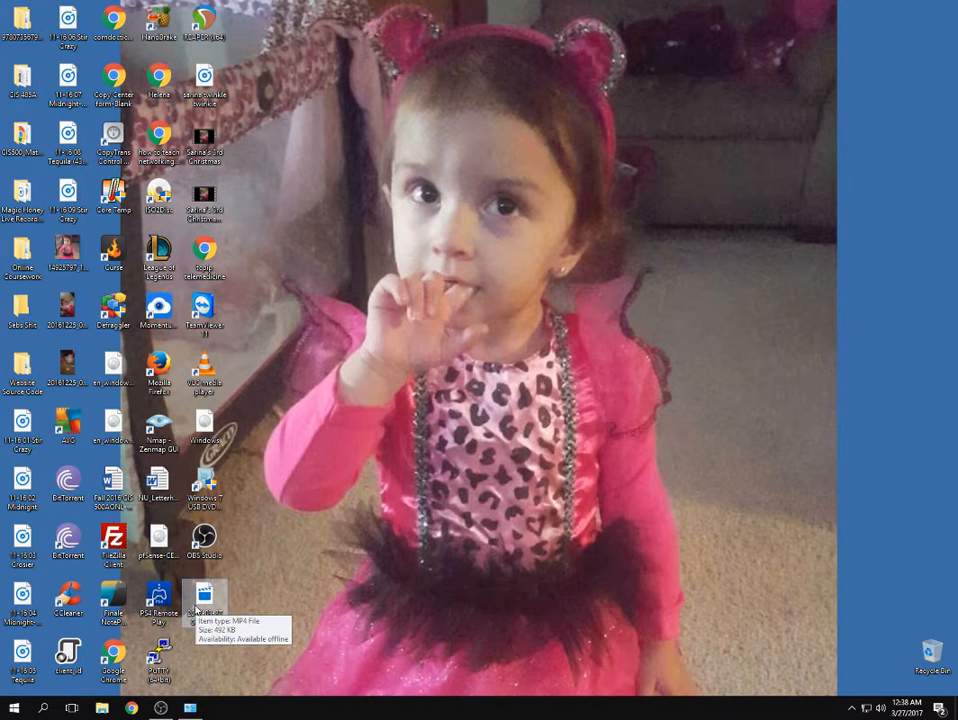
Open a new Google Chrome window from the taskbar icon.
mouse_move(163, 713)
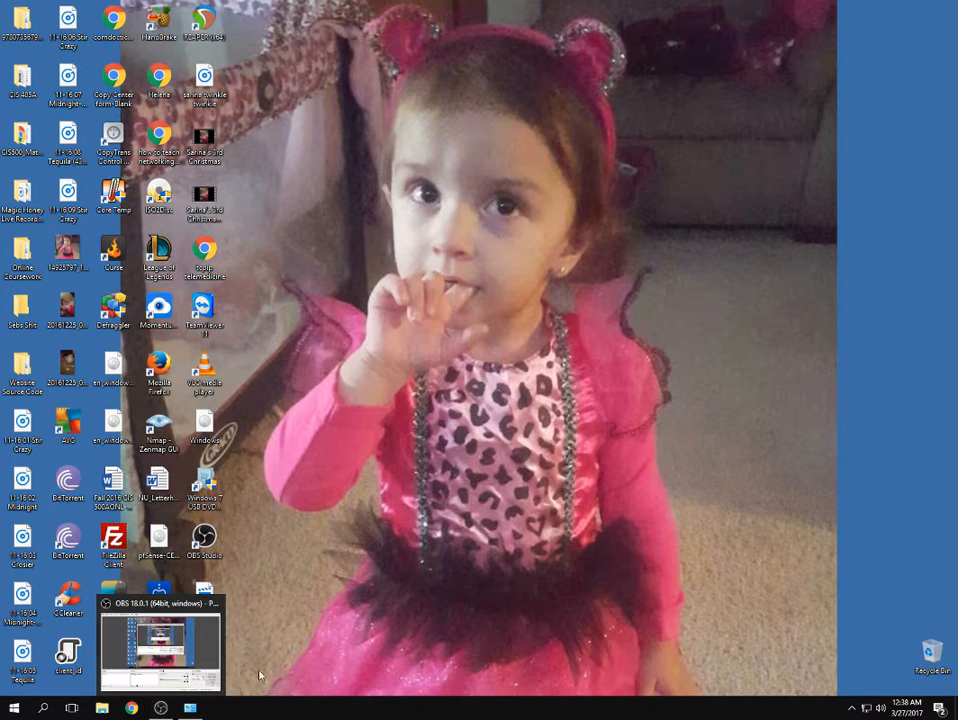
click(132, 708)
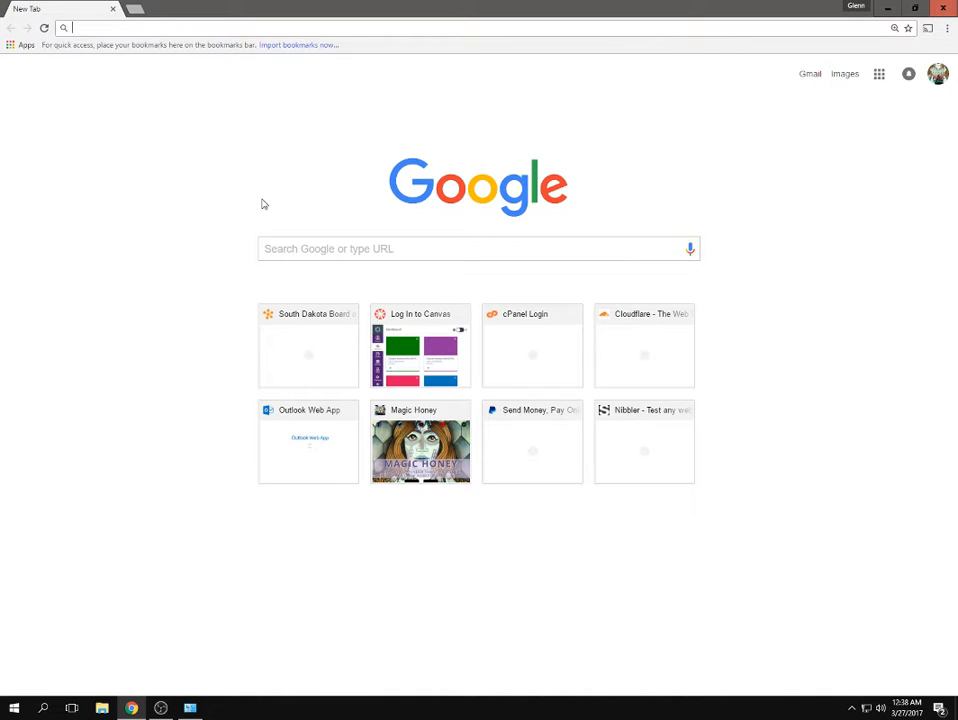
Search 'virtual' and go to the Downloads page on virtualbox.org.
text(virtualbox)
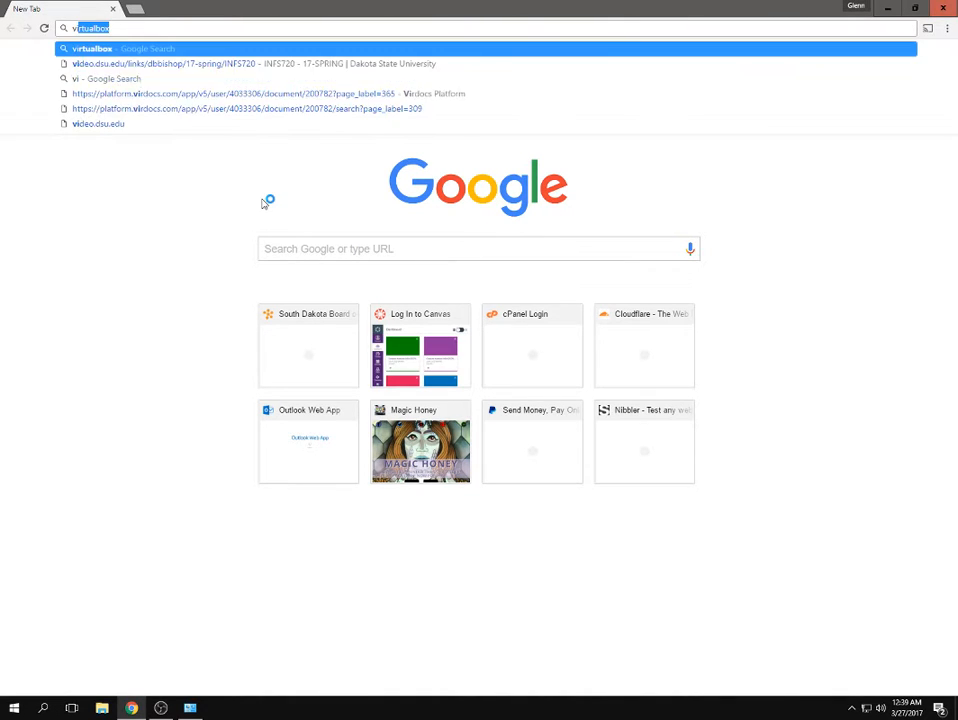
key(Return)
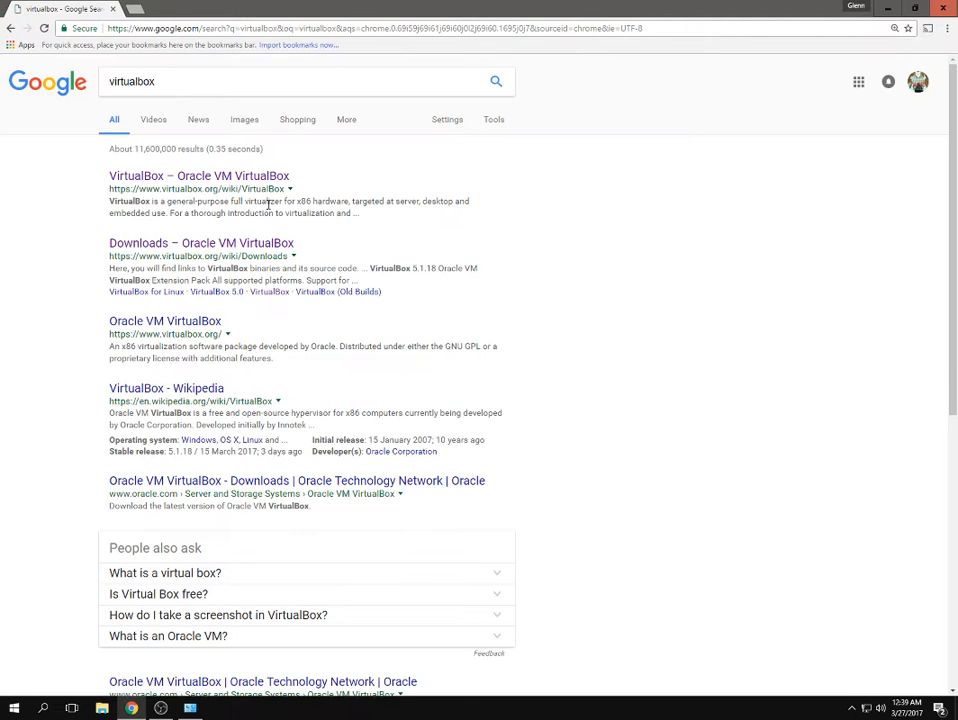
click(232, 178)
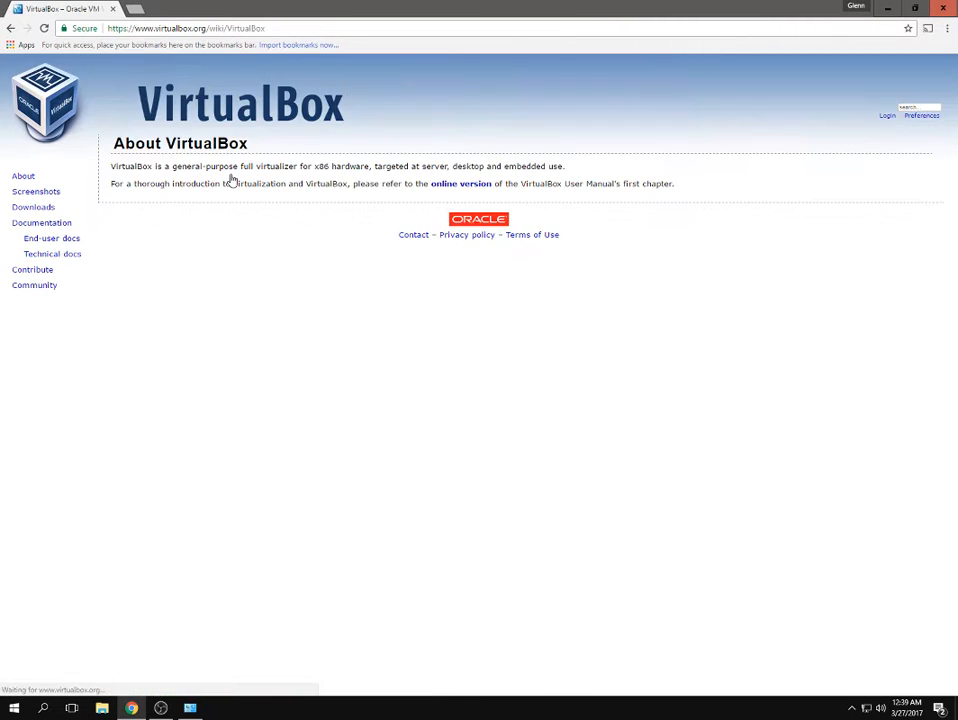
click(45, 209)
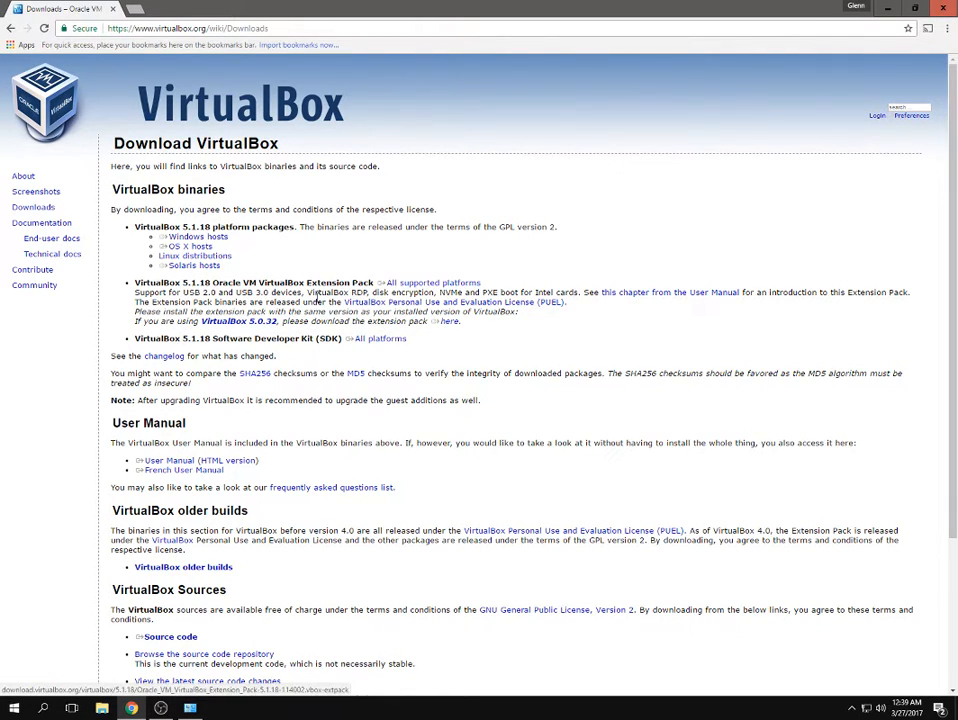
Download and save the VirtualBox 5.1.18 installer for Windows hosts.
click(207, 239)
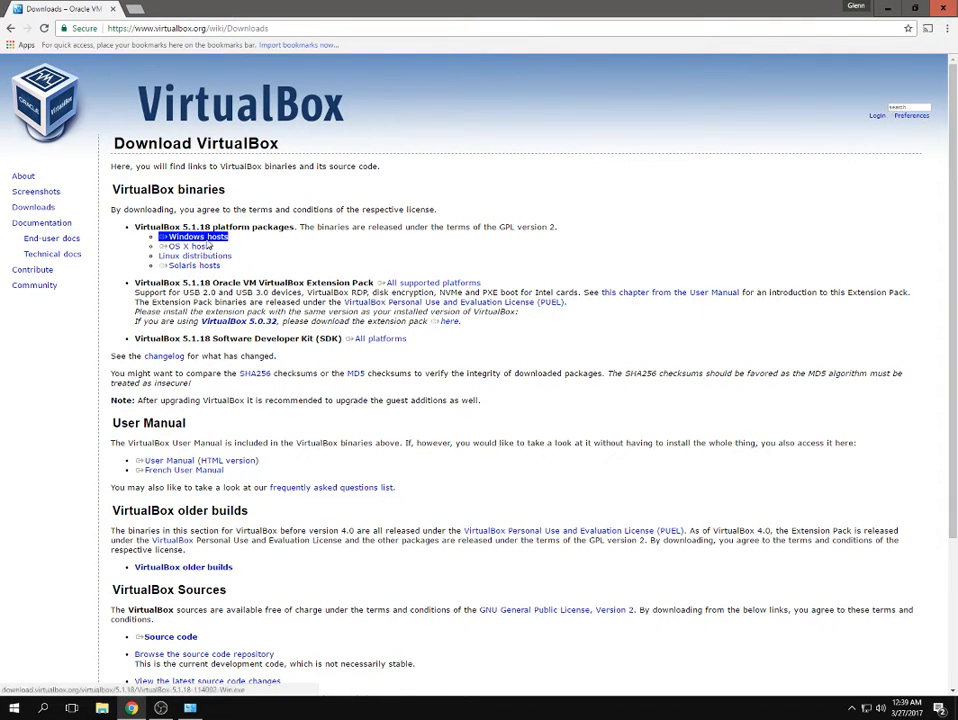
click(306, 268)
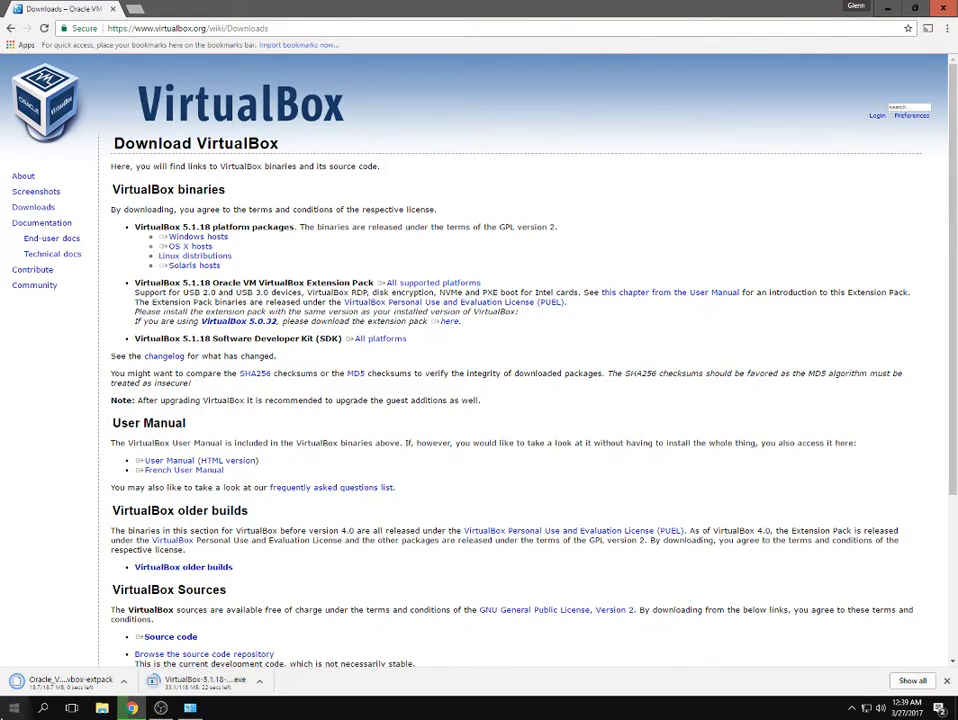
click(14, 708)
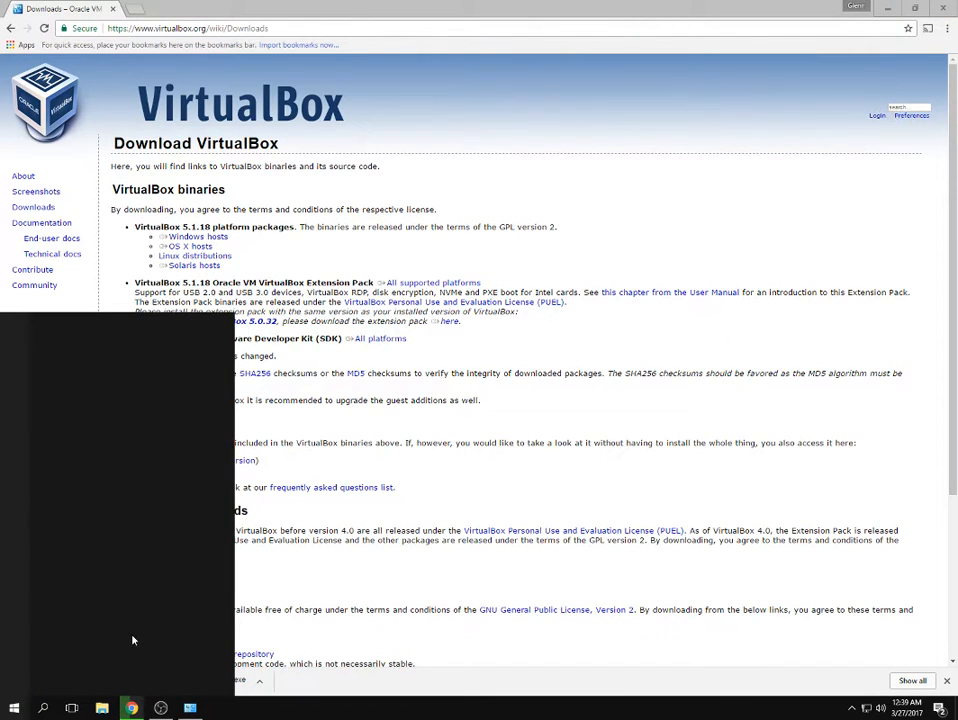
Search 'sys' to reach the About your PC settings page, then close it.
click(14, 708)
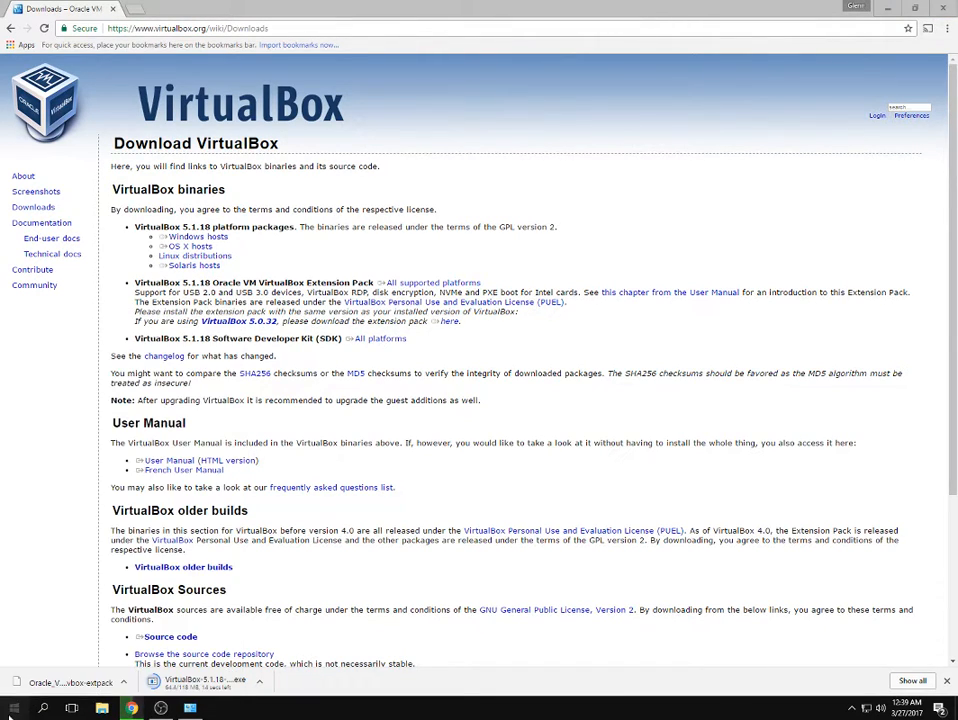
click(14, 708)
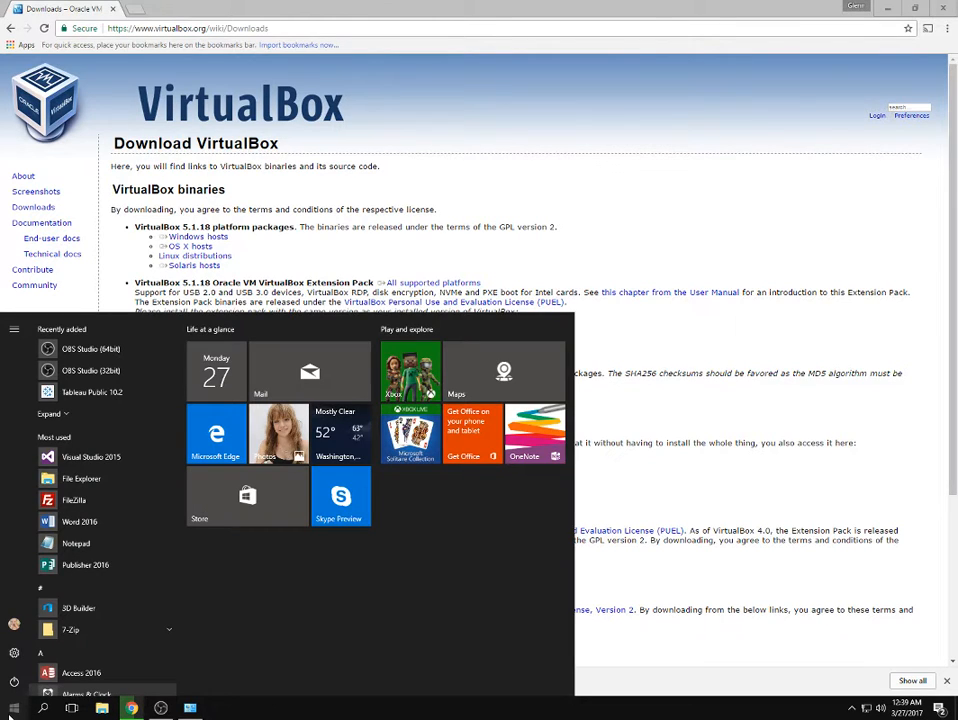
text(sys)
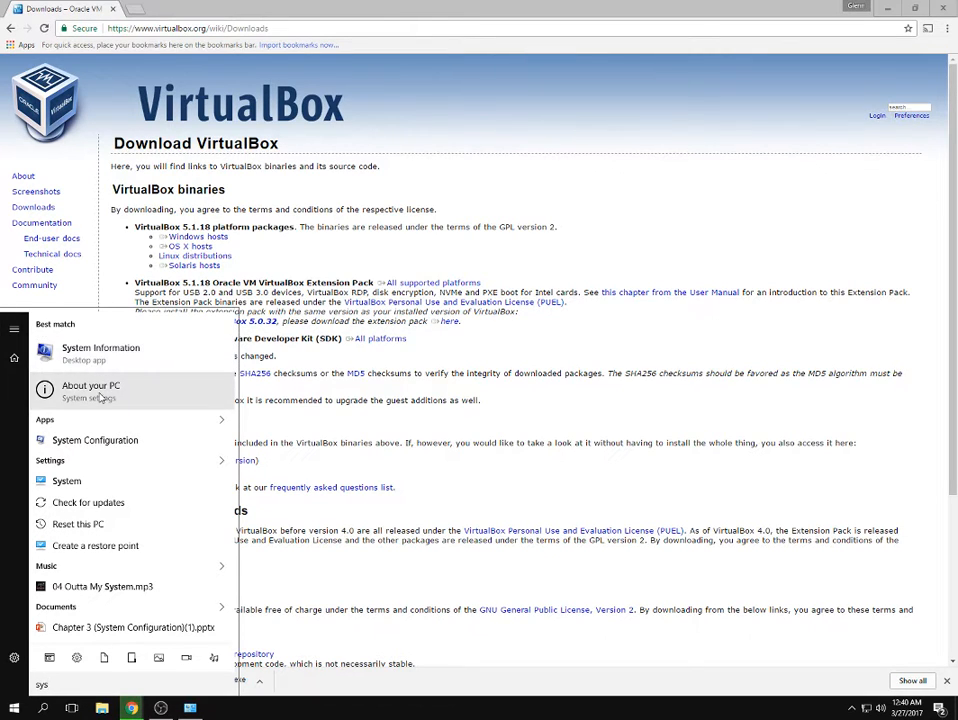
click(101, 397)
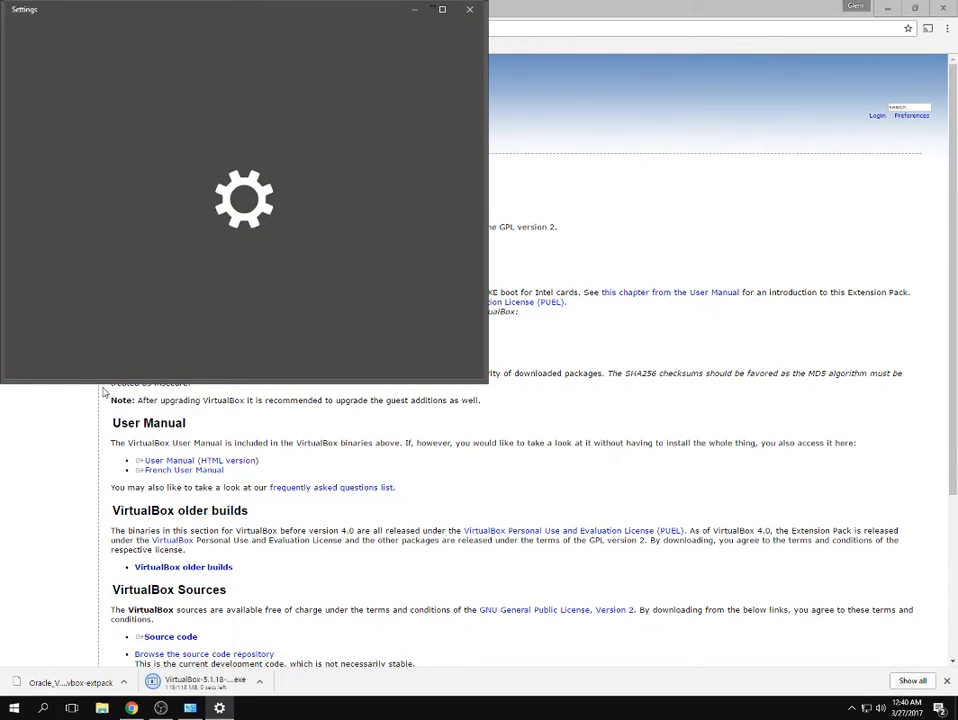
click(469, 9)
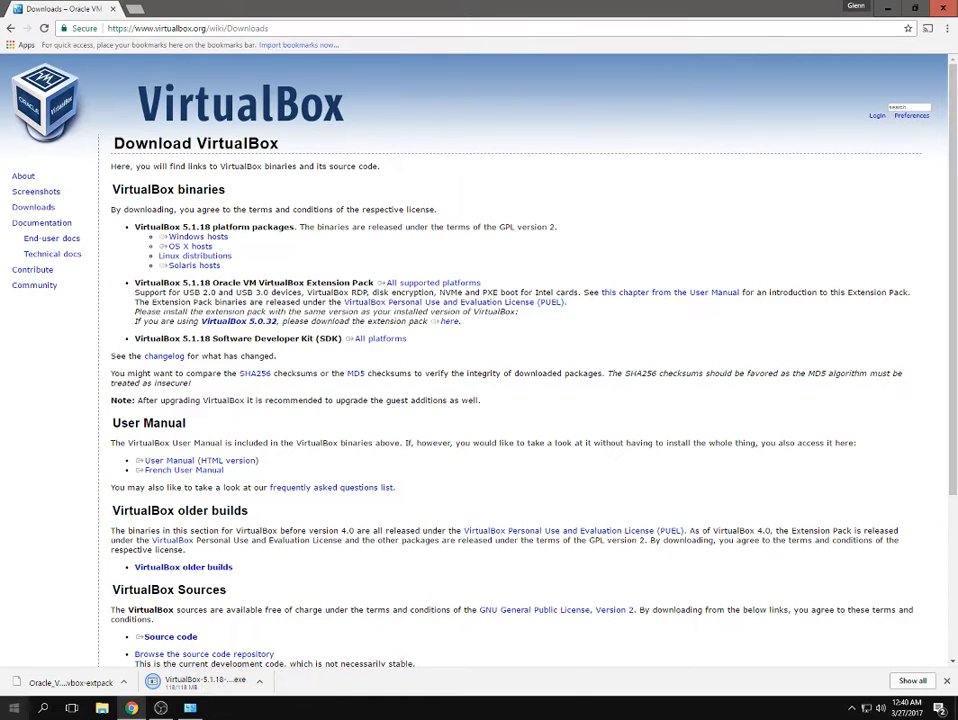
Review the Control Panel System page (64-bit, 6.00 GB RAM), then minimize it.
key(super)
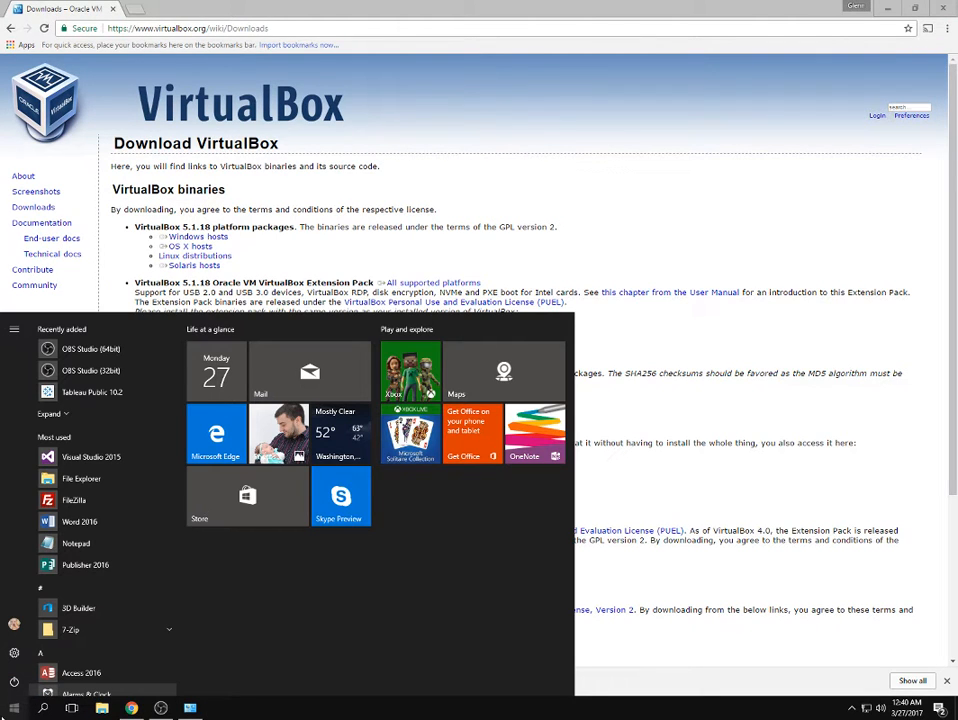
text(system)
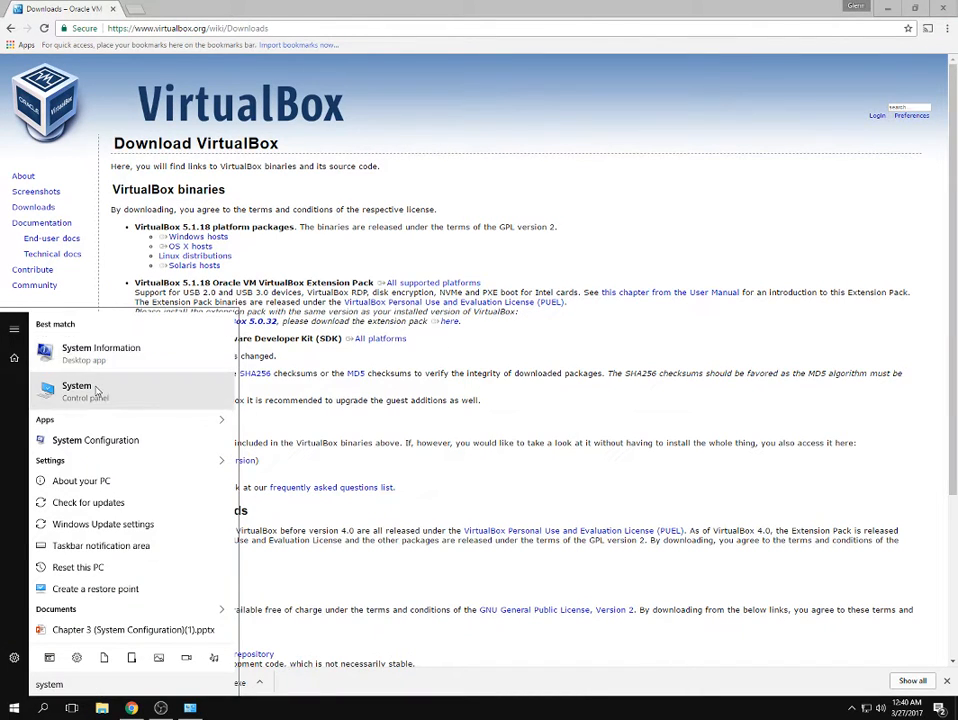
click(95, 390)
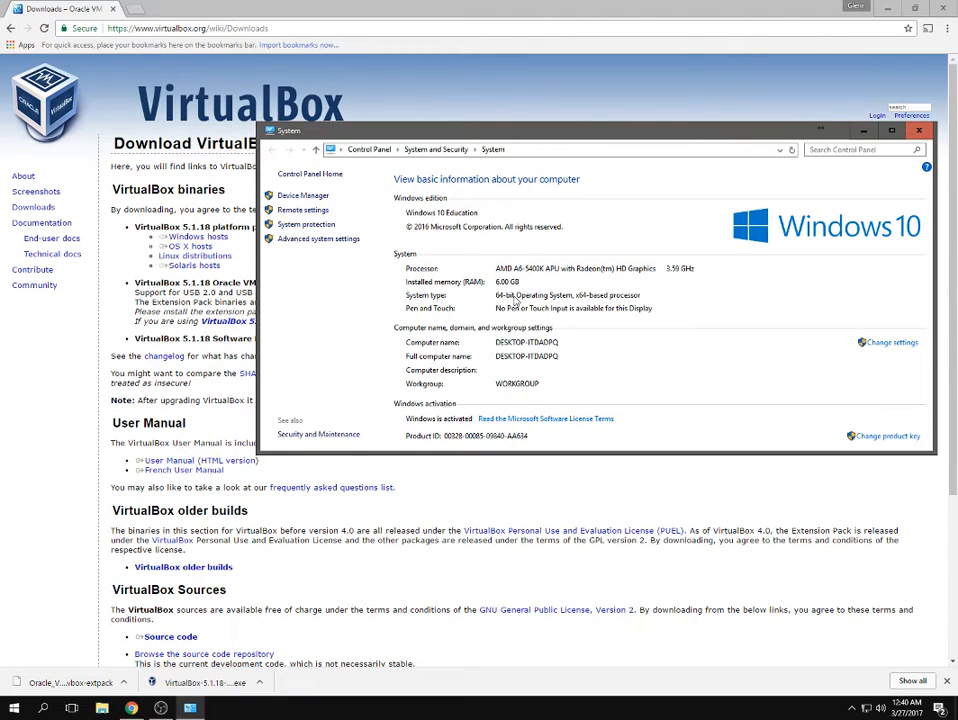
click(864, 135)
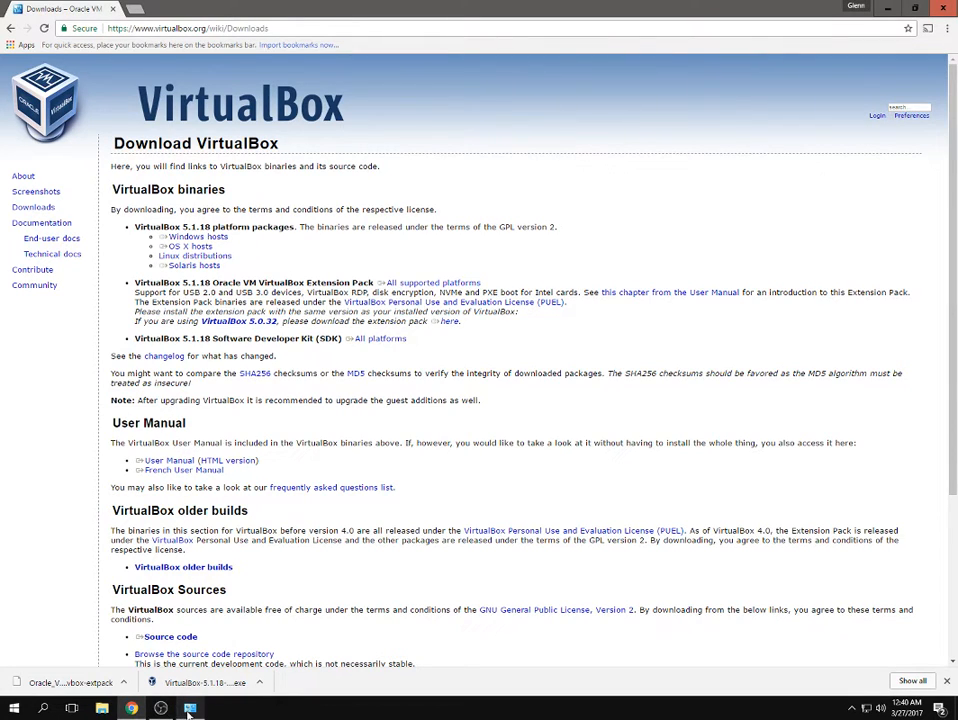
Run the VirtualBox-5.1.18 installer from Chrome's downloads bar.
mouse_move(184, 713)
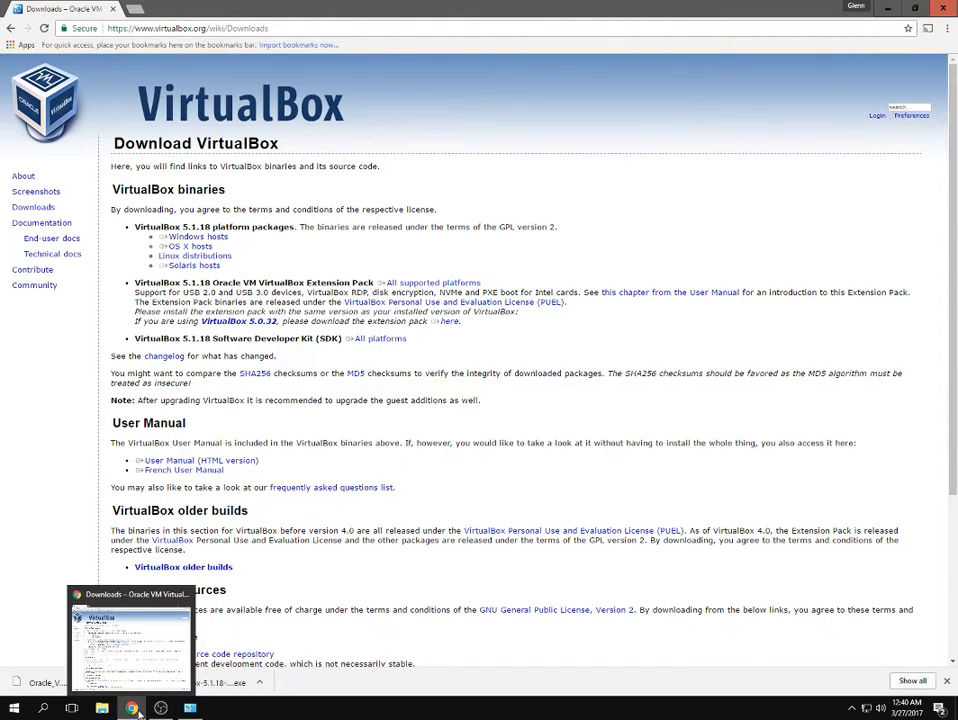
click(198, 680)
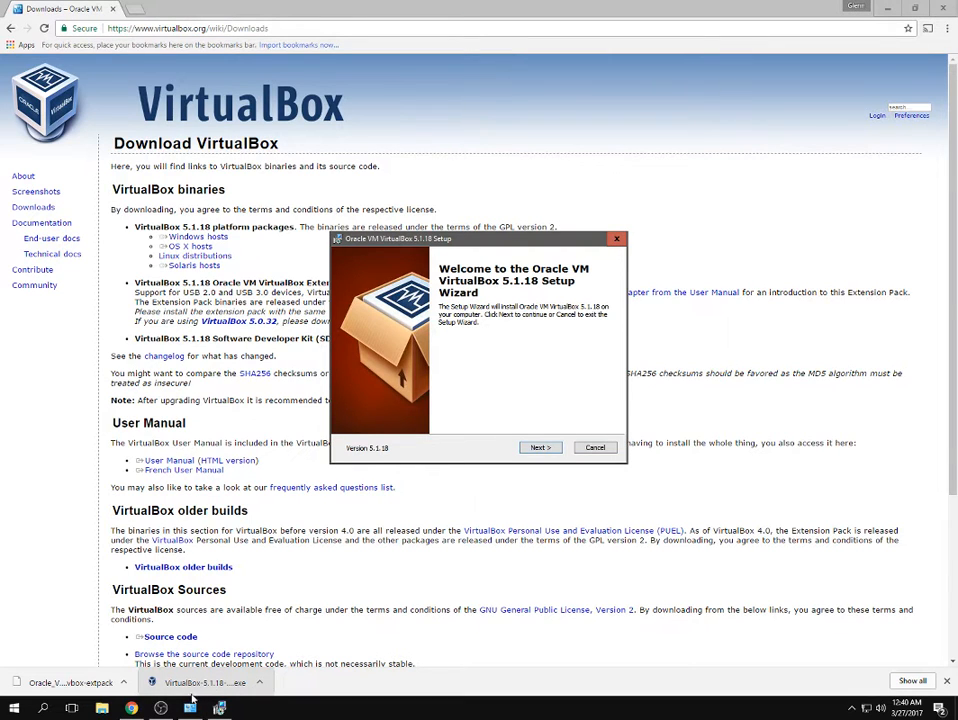
Install VirtualBox 5.1.18 with default features, shortcuts and network interface reset, then finish.
click(545, 448)
click(541, 448)
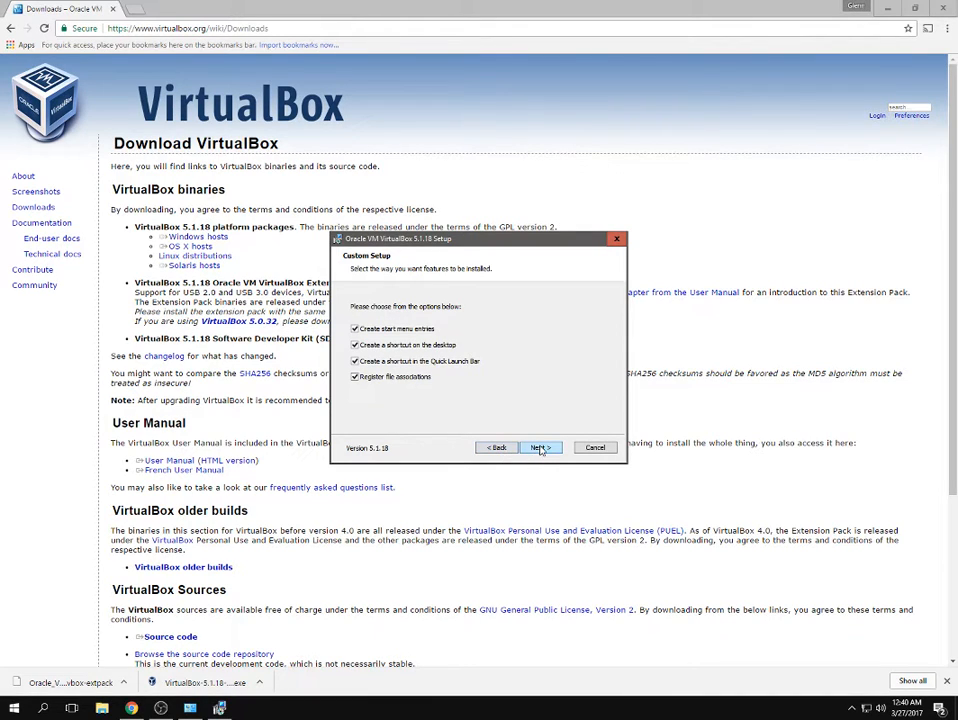
click(548, 449)
click(542, 447)
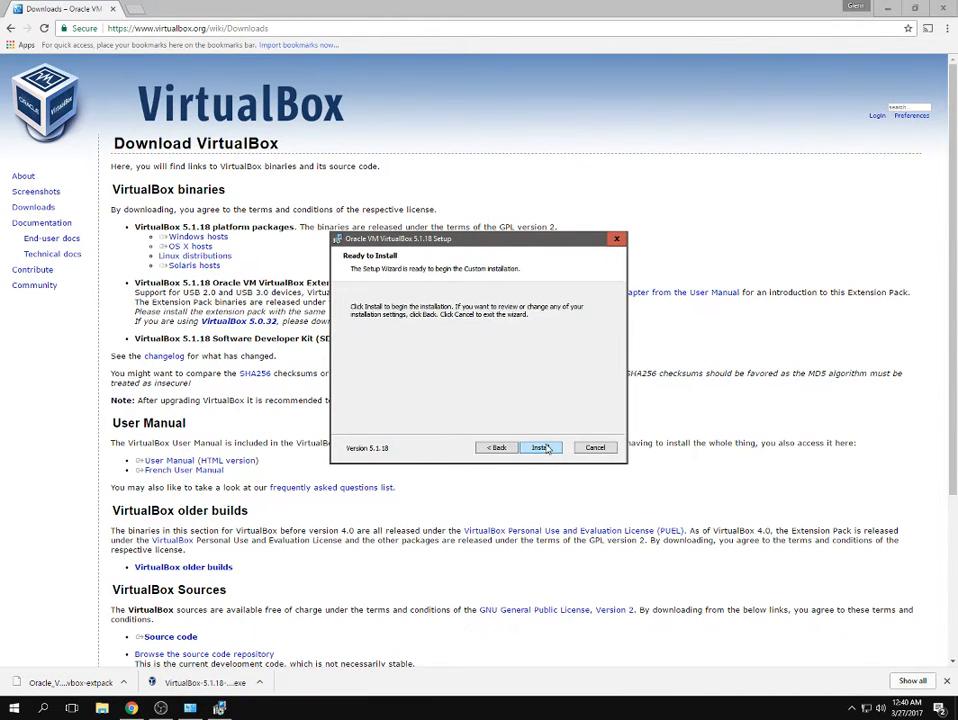
click(541, 448)
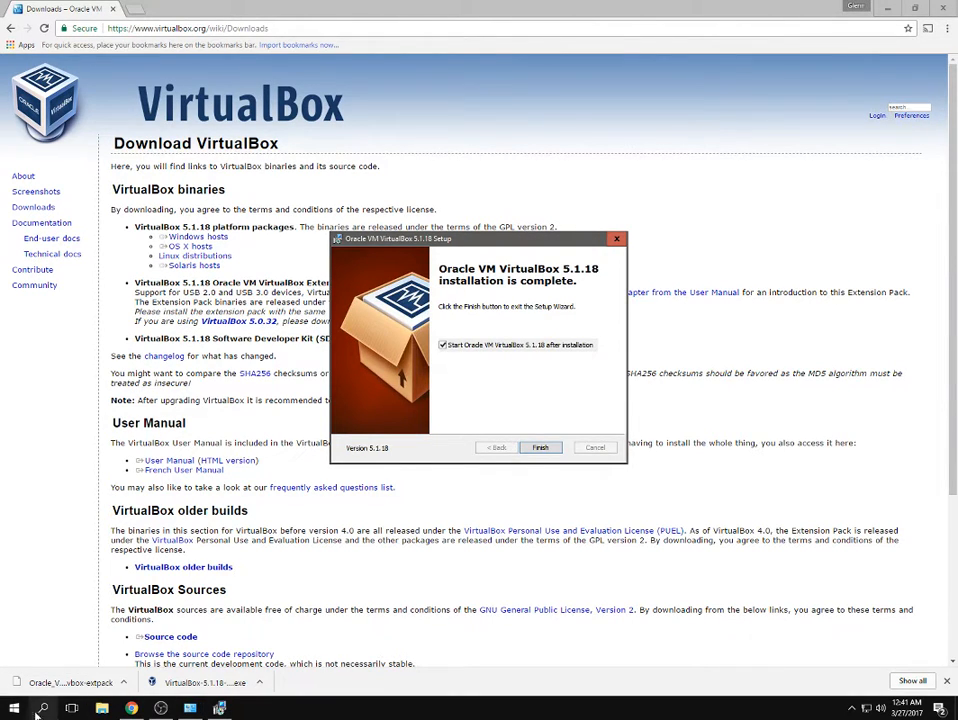
click(541, 448)
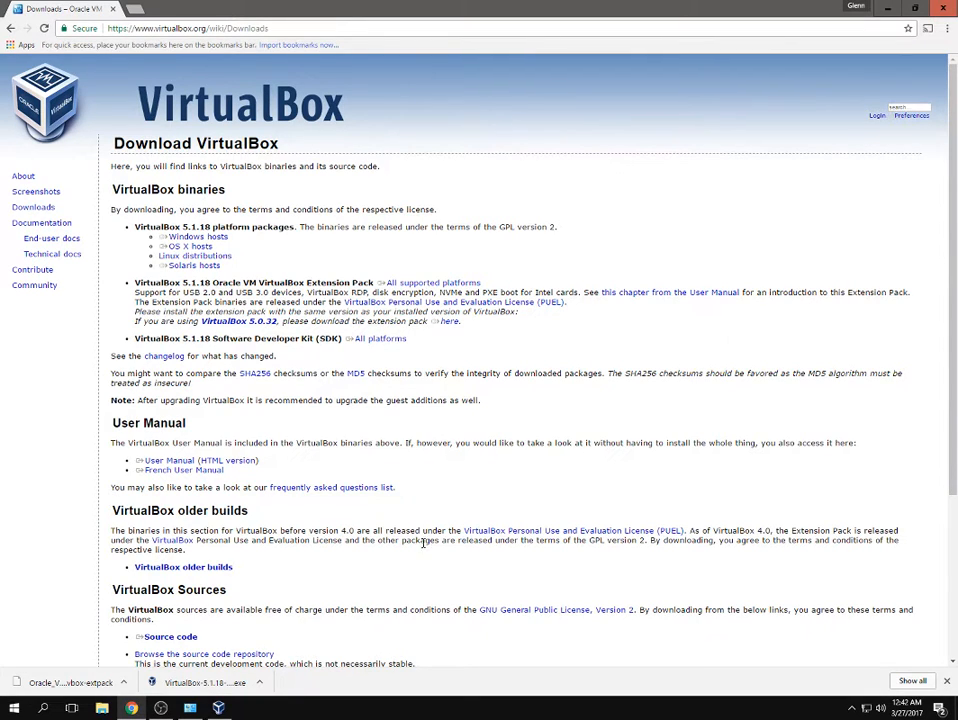
Decline the newer Extension Pack download and cancel the Import Virtual Appliance dialog.
click(216, 707)
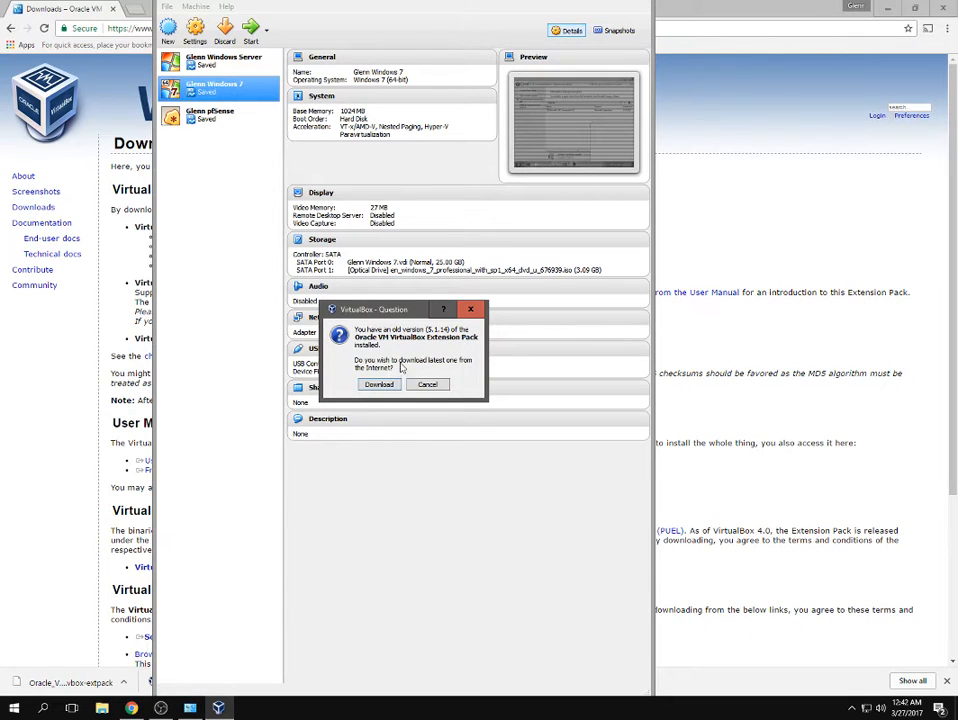
click(427, 385)
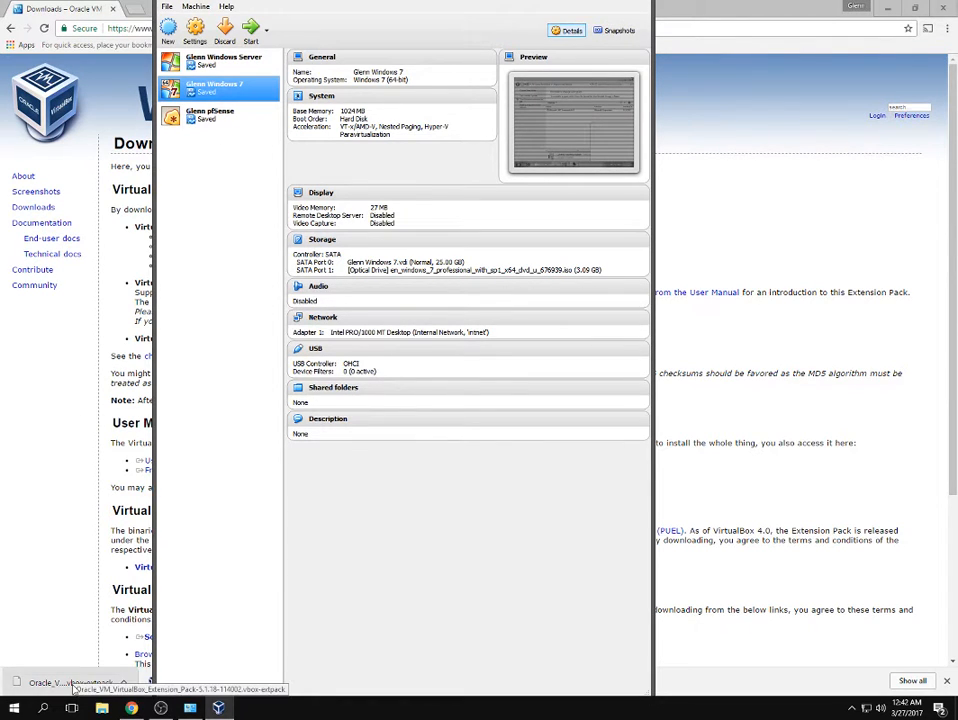
click(166, 7)
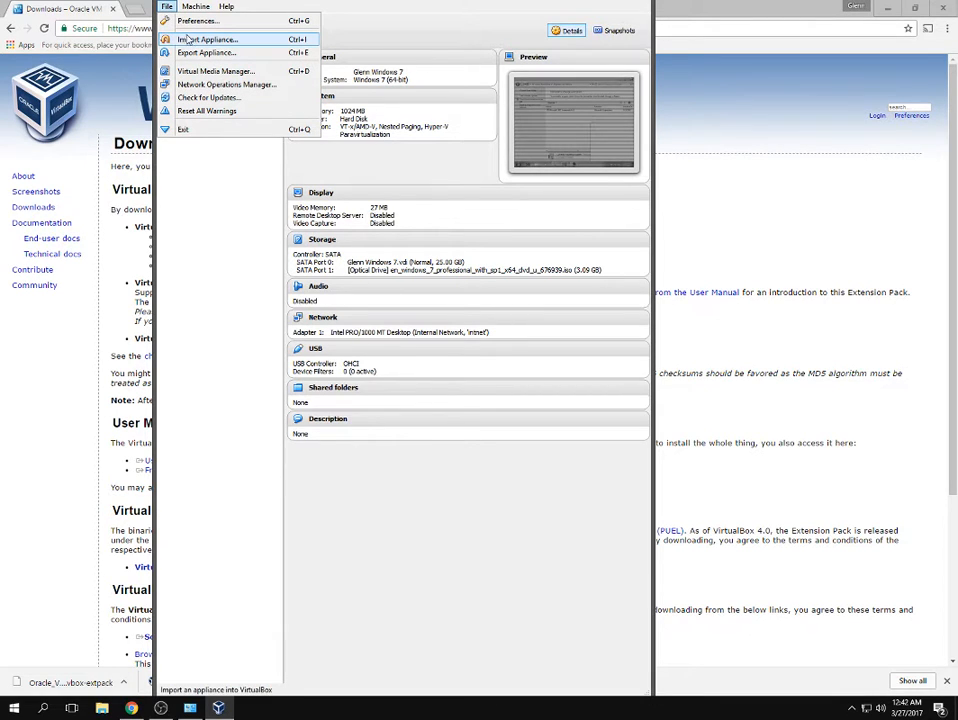
click(192, 41)
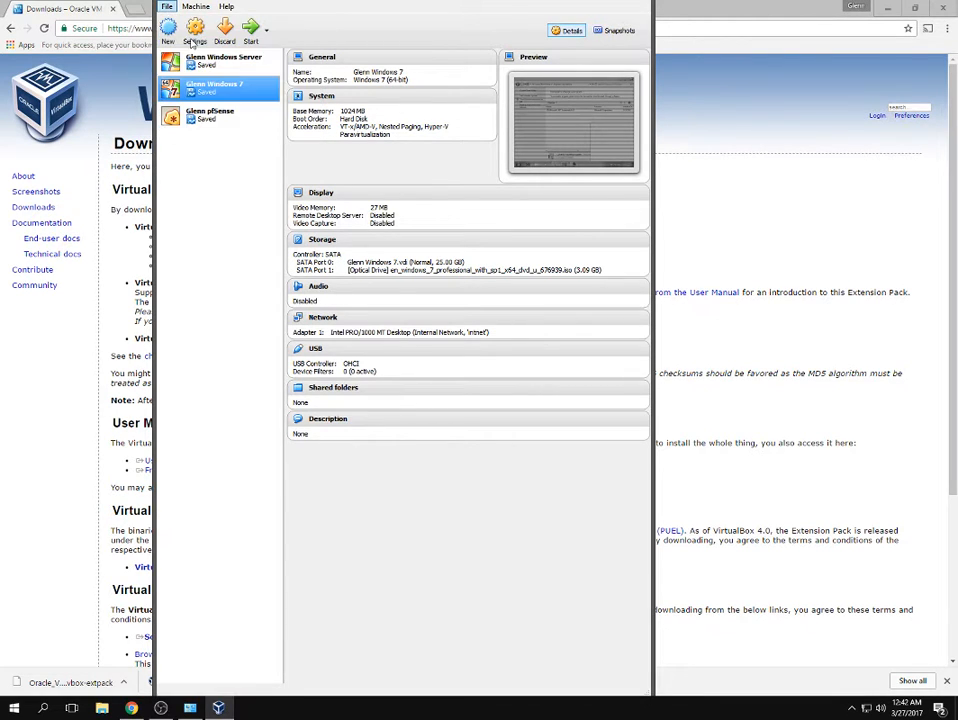
click(521, 311)
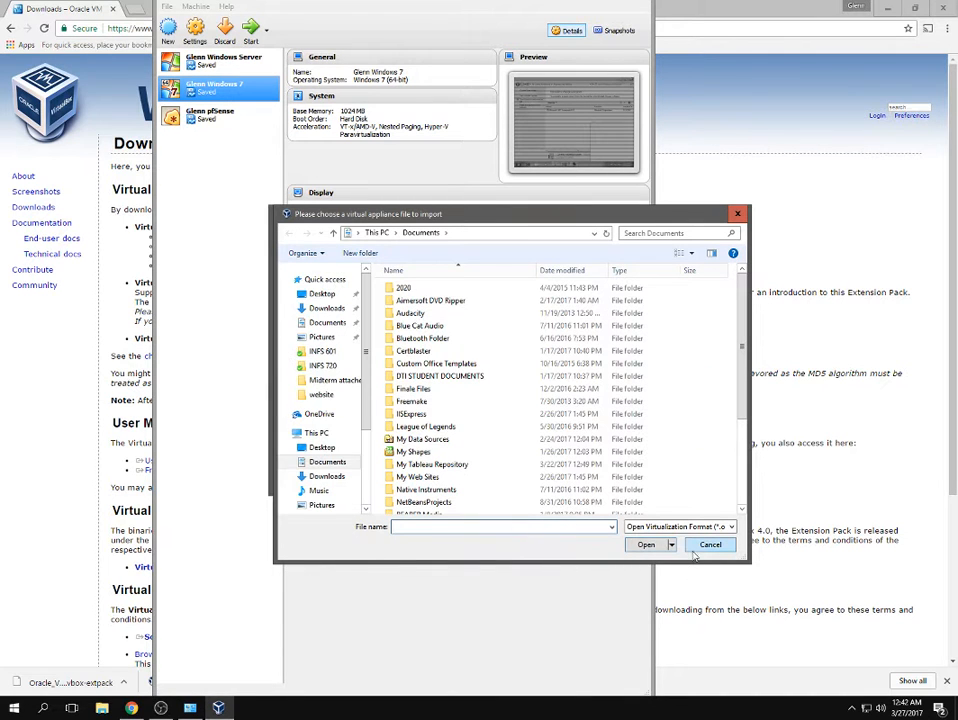
click(708, 545)
click(505, 476)
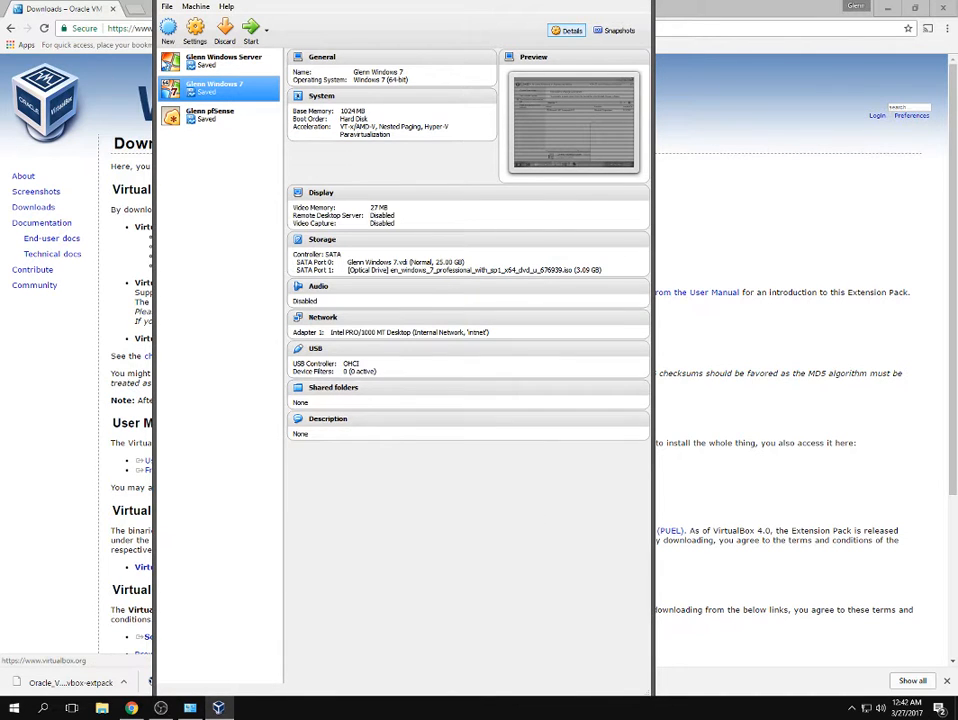
Look through the Machine menu and open VirtualBox Preferences.
click(194, 7)
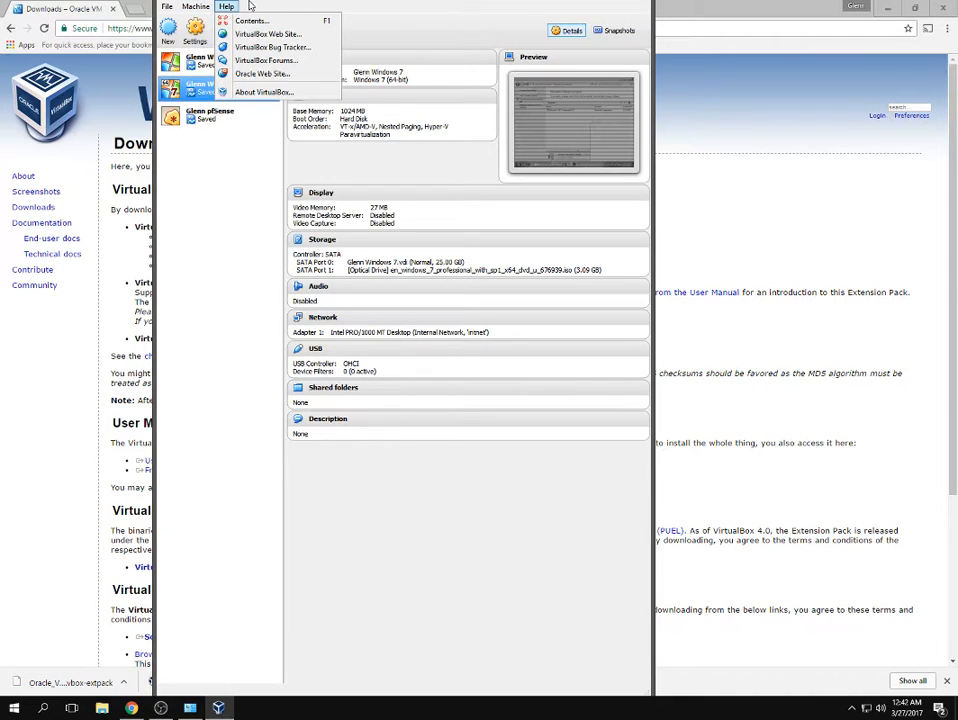
mouse_move(168, 6)
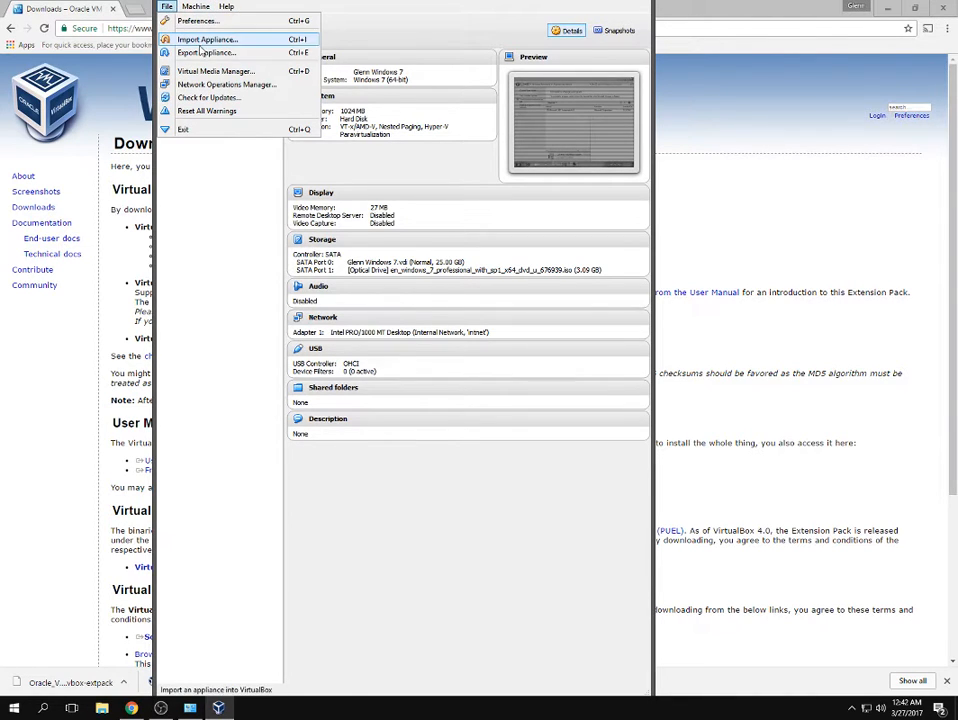
click(199, 21)
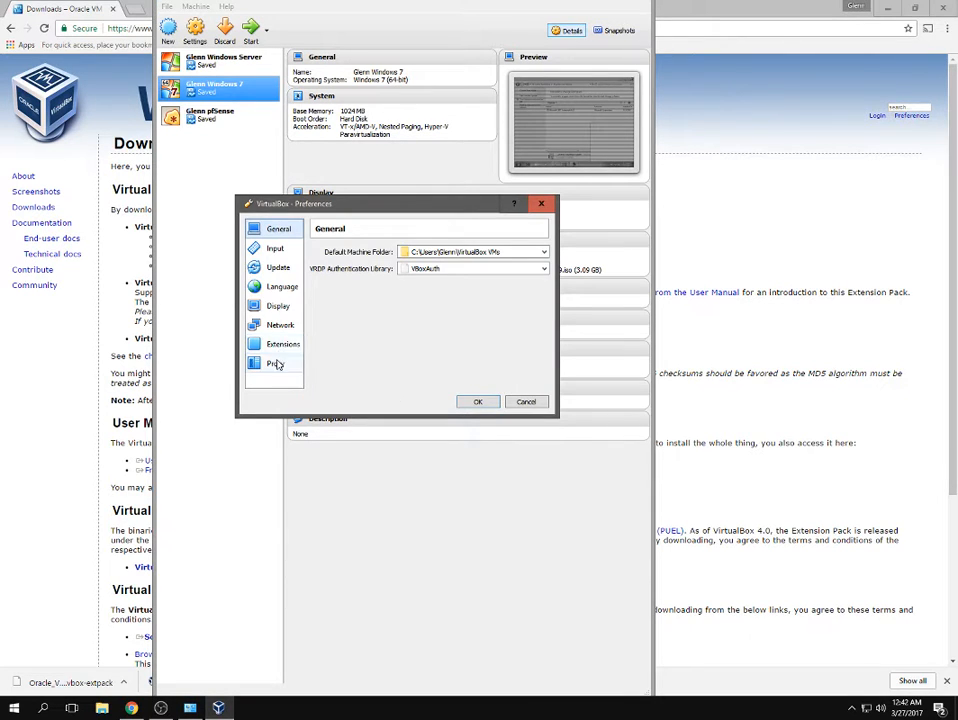
Remove the old 5.1.14 Extension Pack under Preferences > Extensions.
click(282, 346)
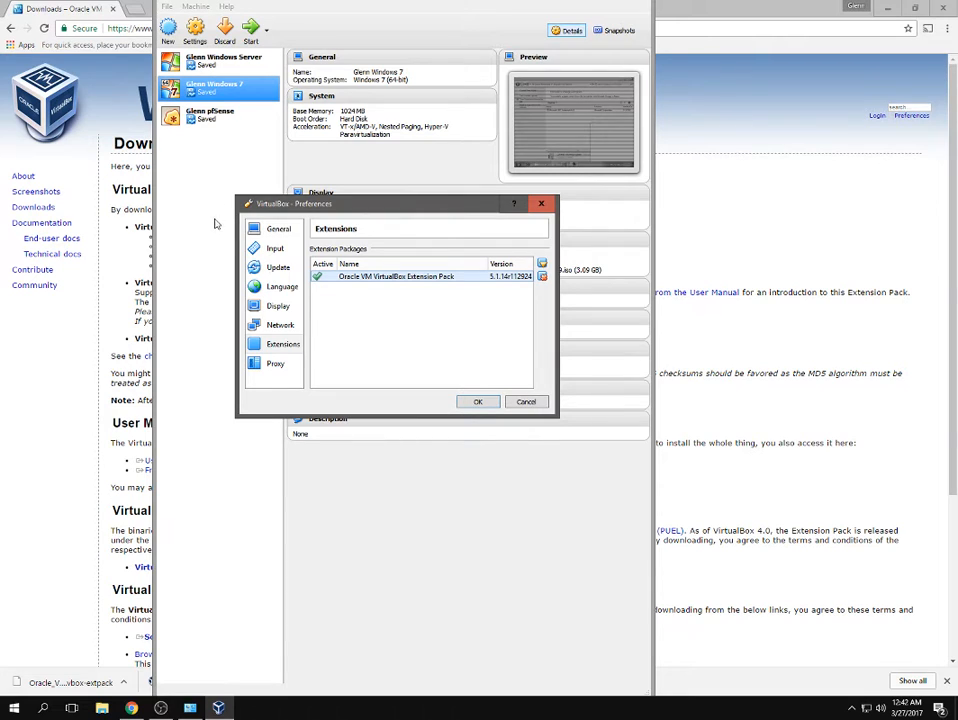
click(541, 276)
click(370, 345)
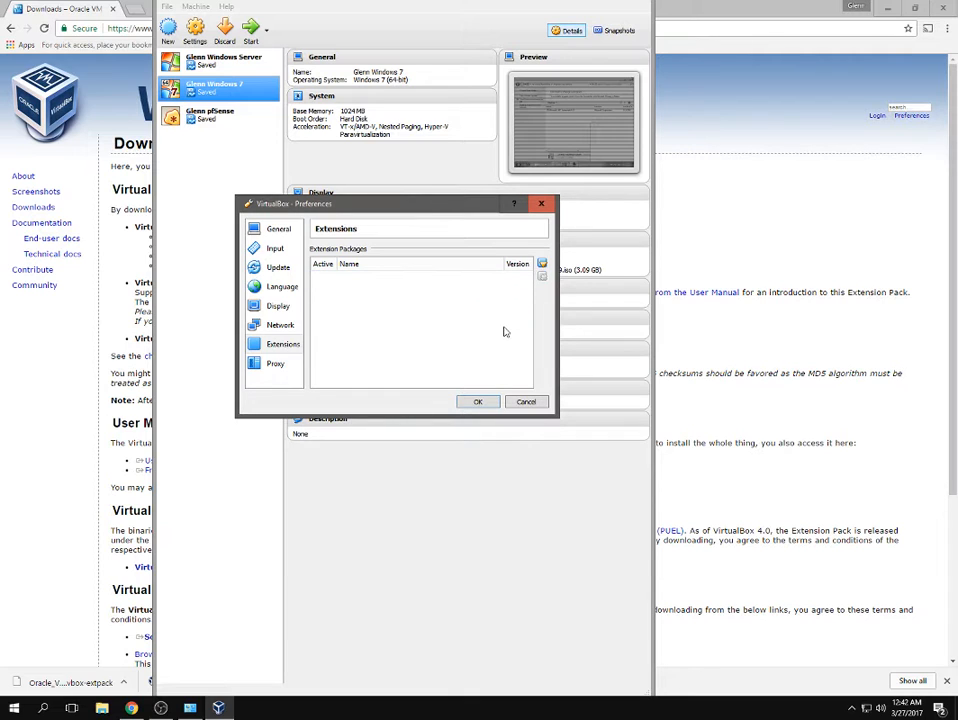
Install the 5.1.18 Extension Pack from the Desktop, accept its licence, and save Preferences.
click(541, 265)
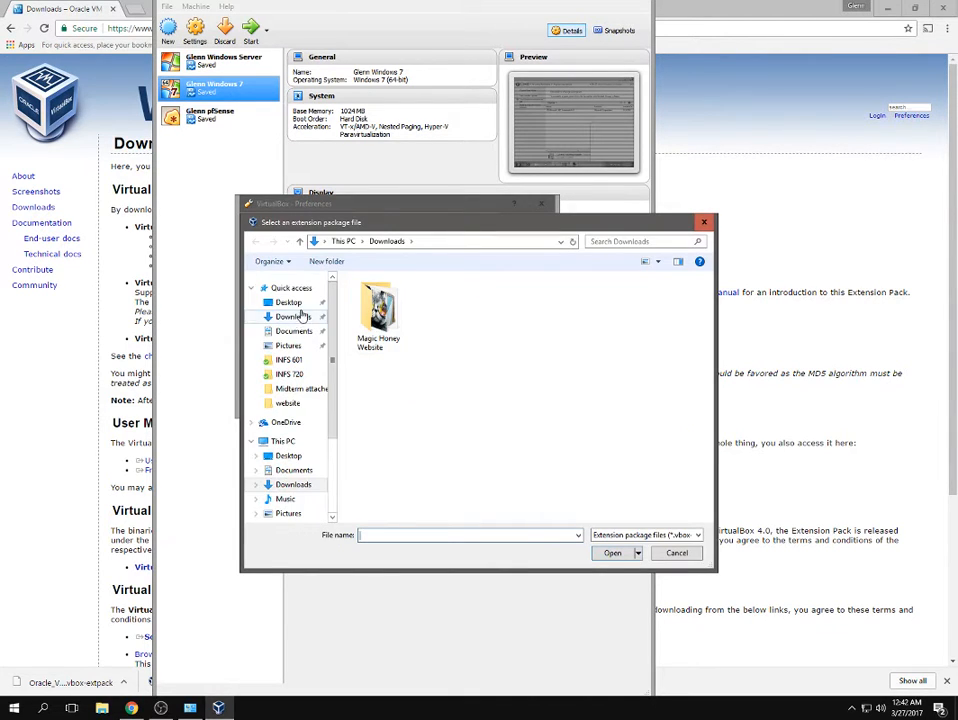
click(305, 303)
click(428, 386)
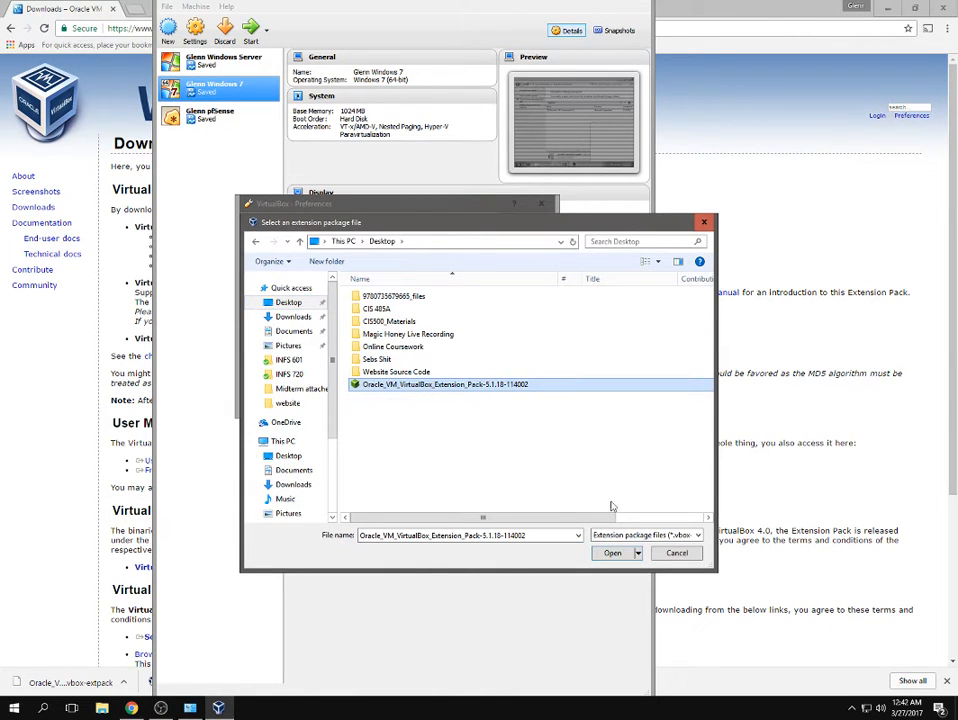
click(608, 553)
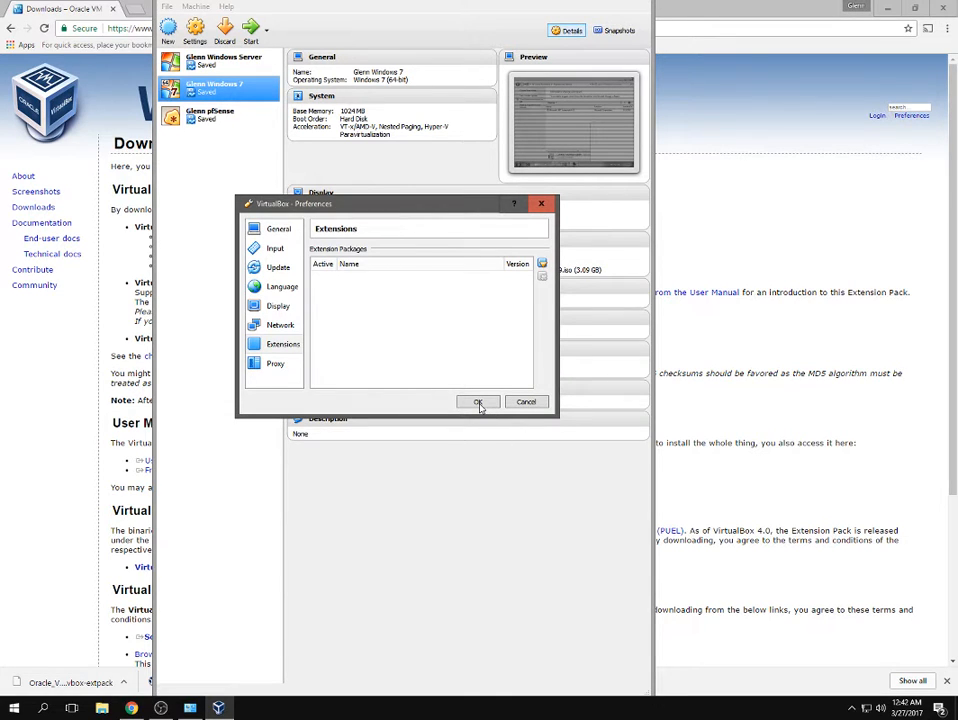
click(356, 372)
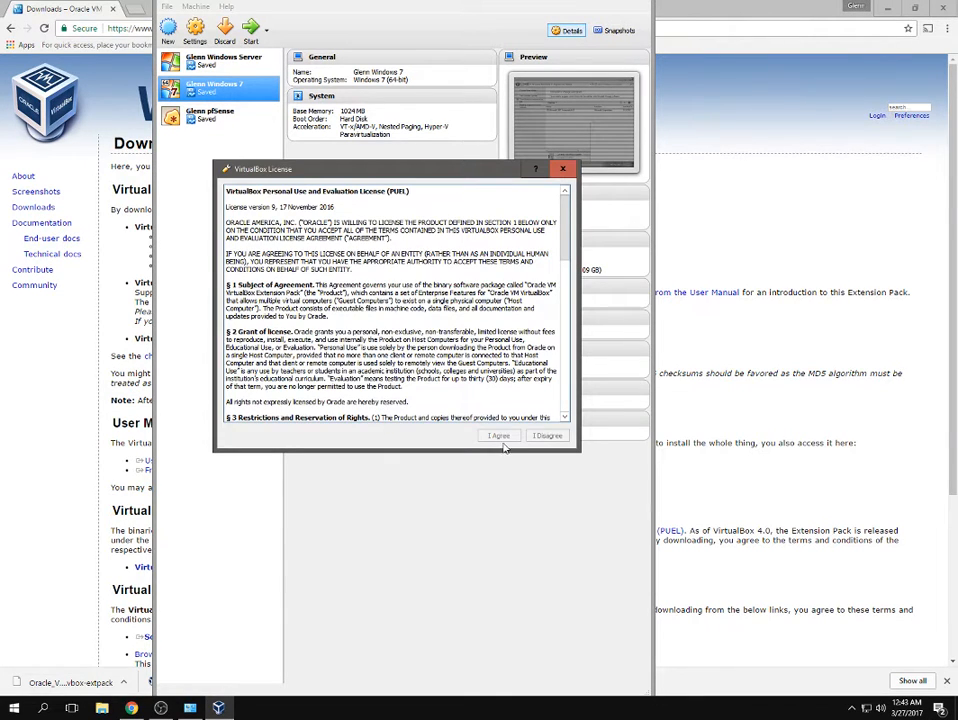
scroll(500, 445, down, 10)
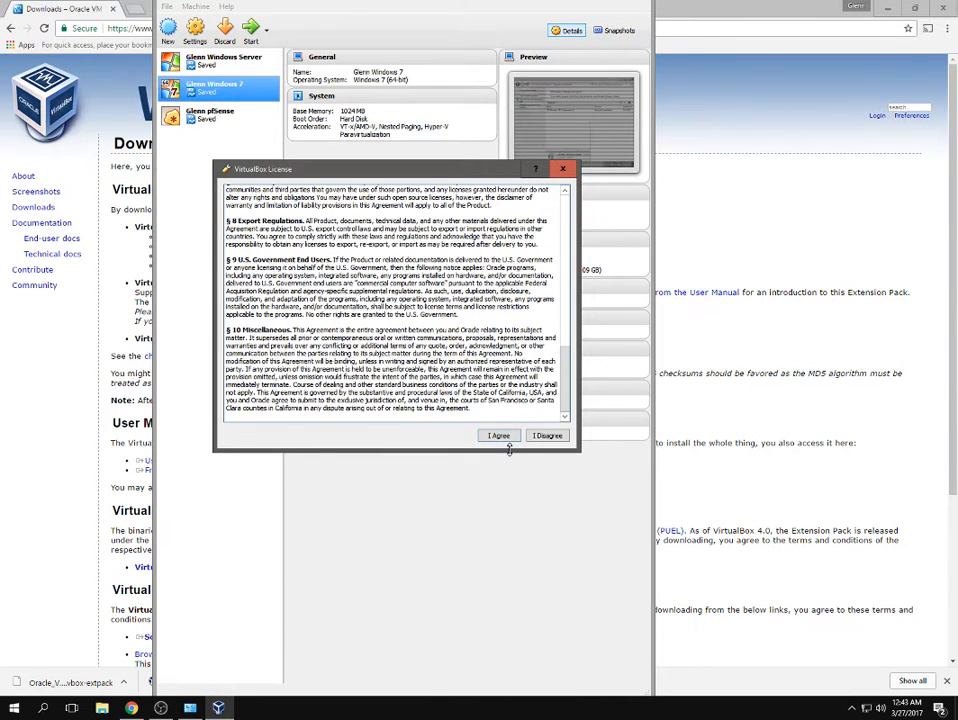
click(508, 438)
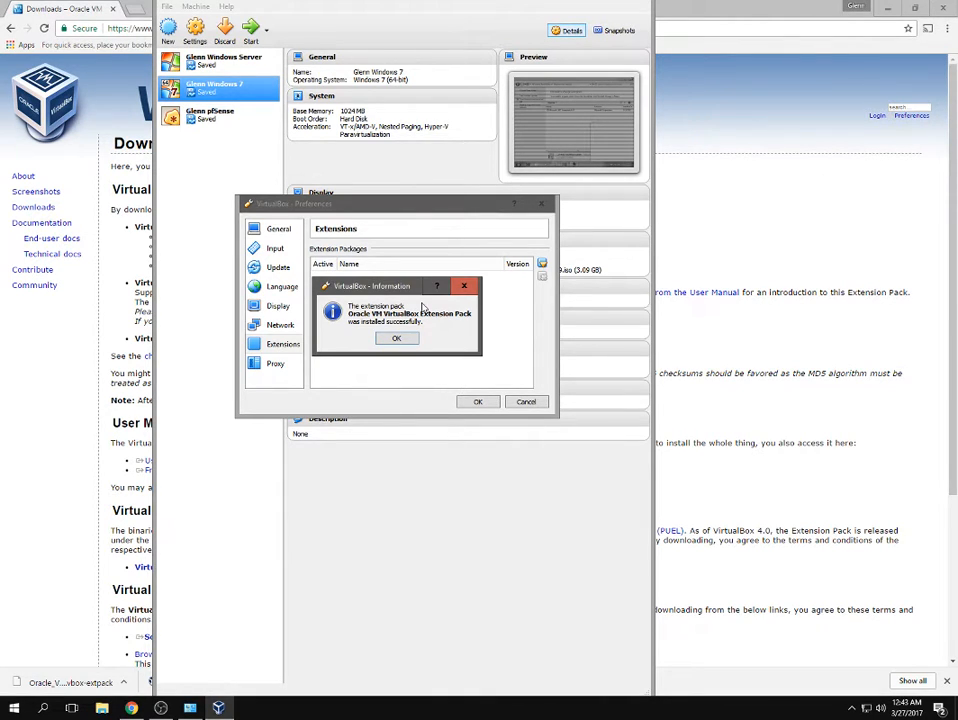
click(399, 338)
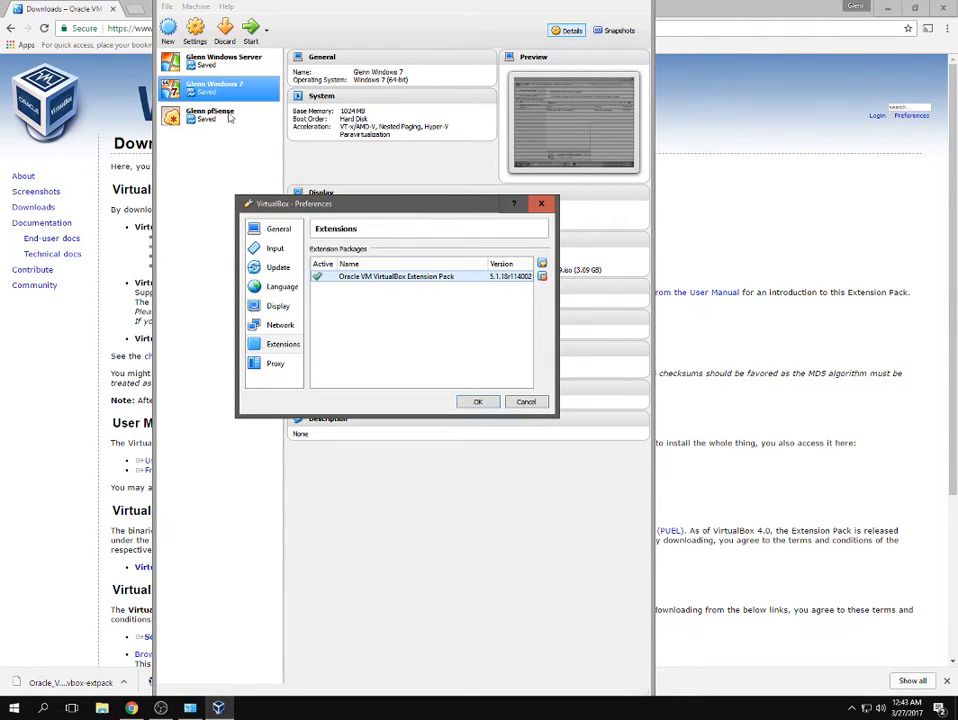
click(478, 402)
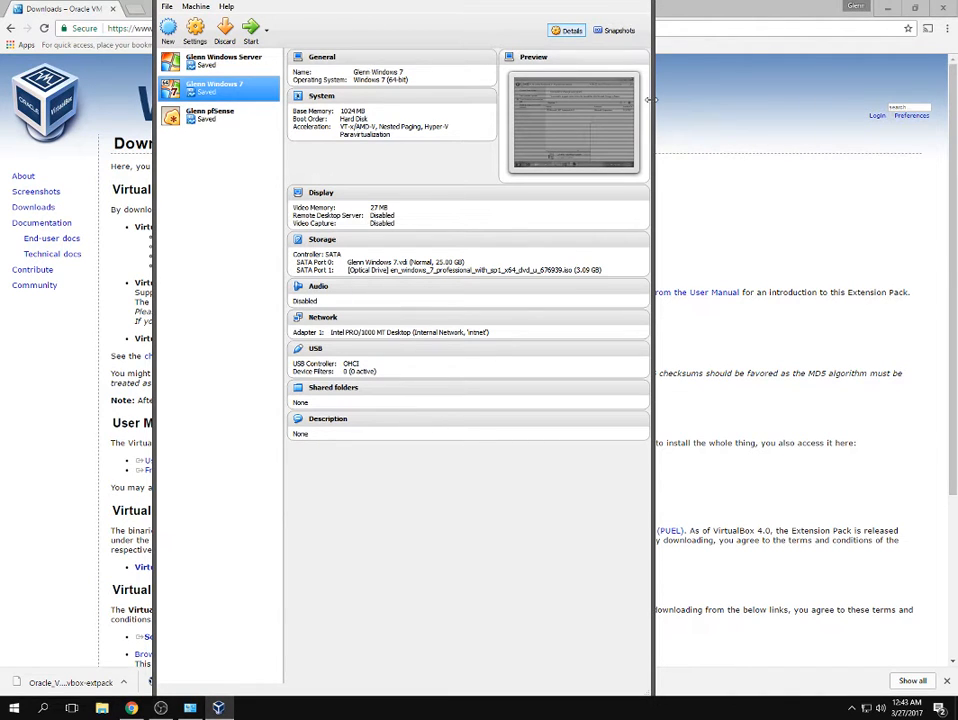
Resize and maximize the VirtualBox Manager window, then return to Chrome.
drag(653, 99, 591, 98)
drag(290, 7, 350, 9)
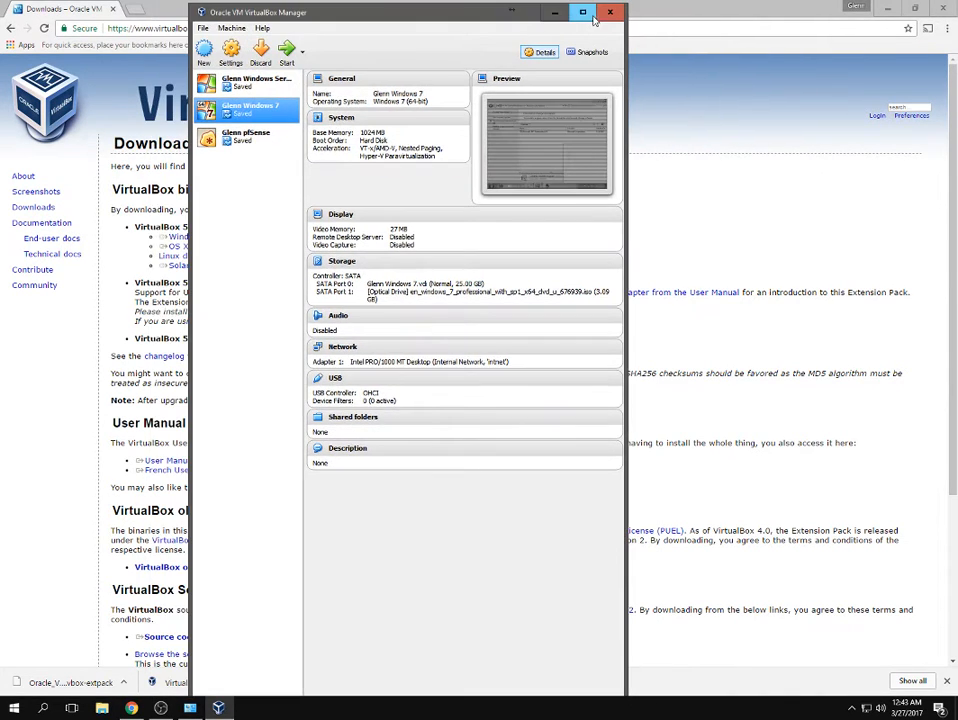
click(582, 10)
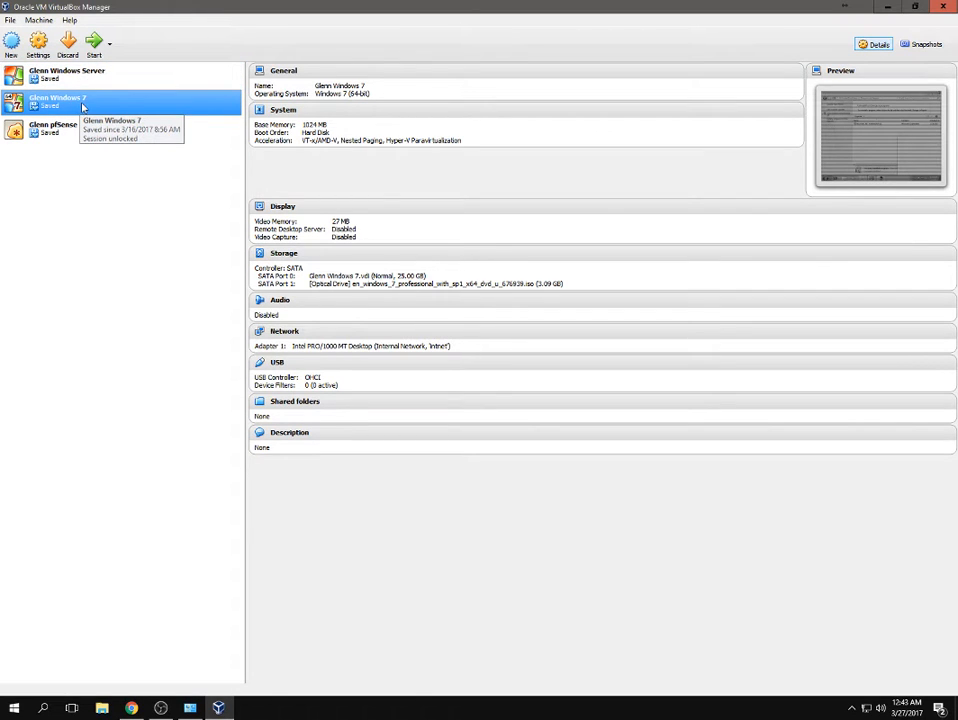
click(131, 708)
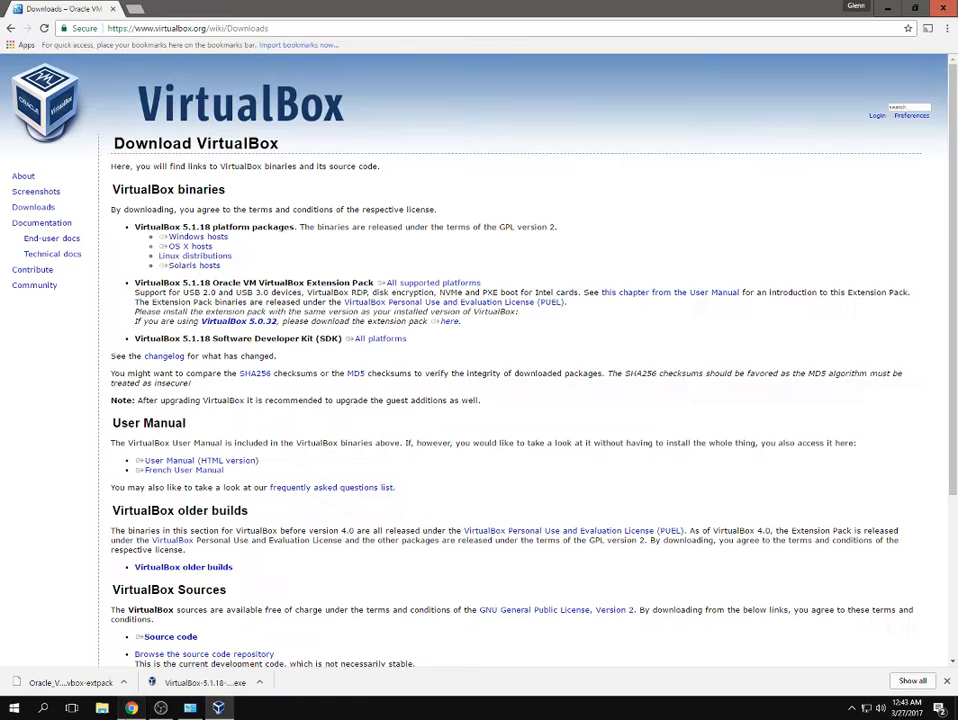
Load pfsense.org in a new tab and go to its Download page.
click(131, 9)
text(p)
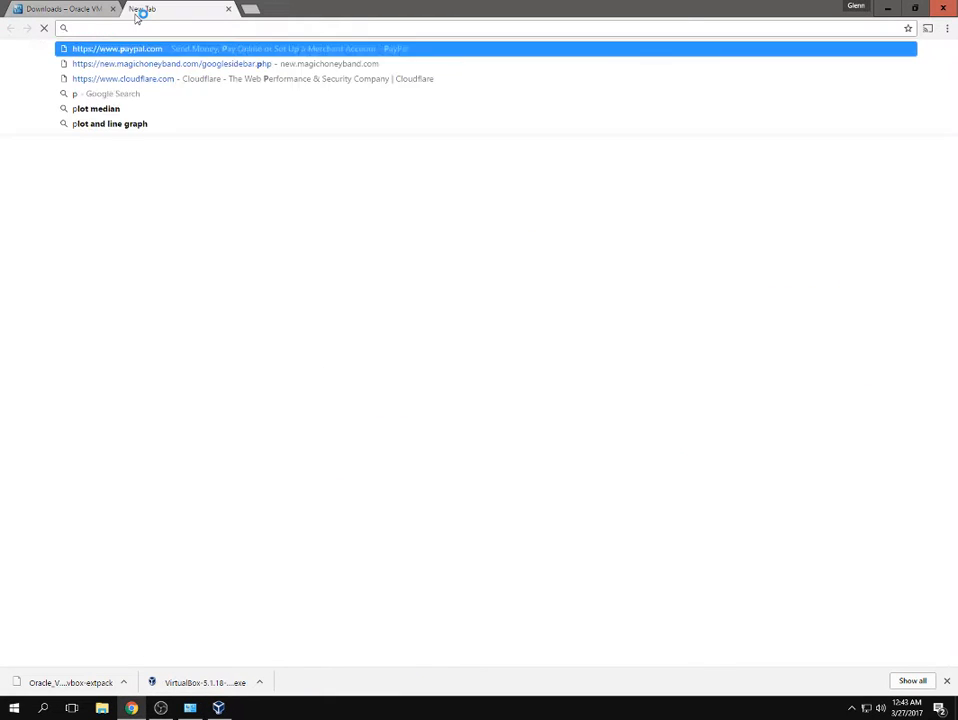
text(fsense.or)
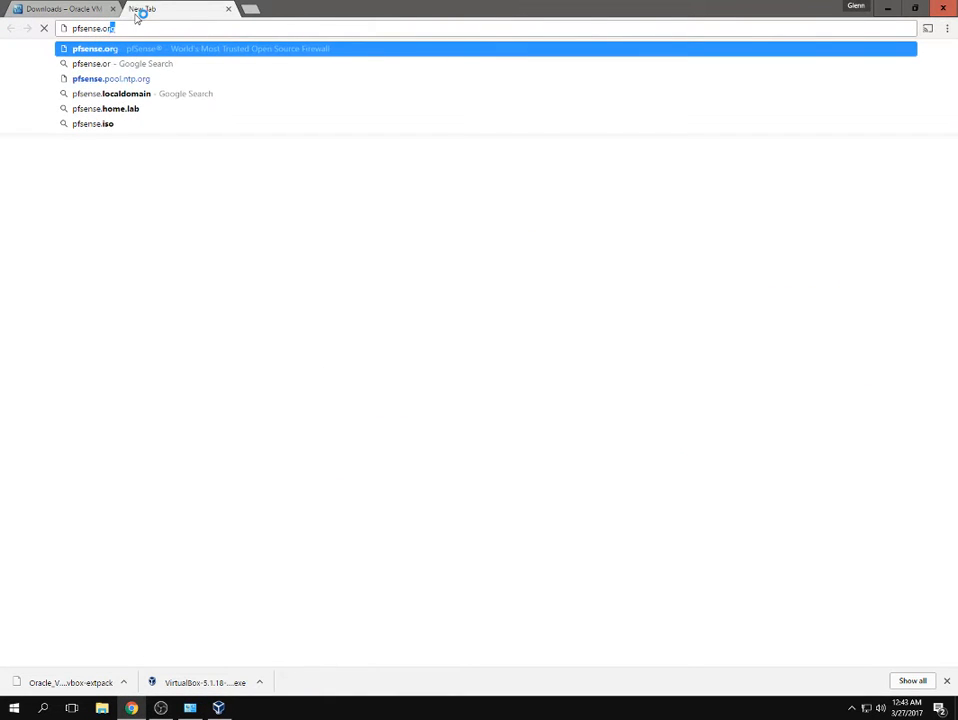
text(g)
key(Return)
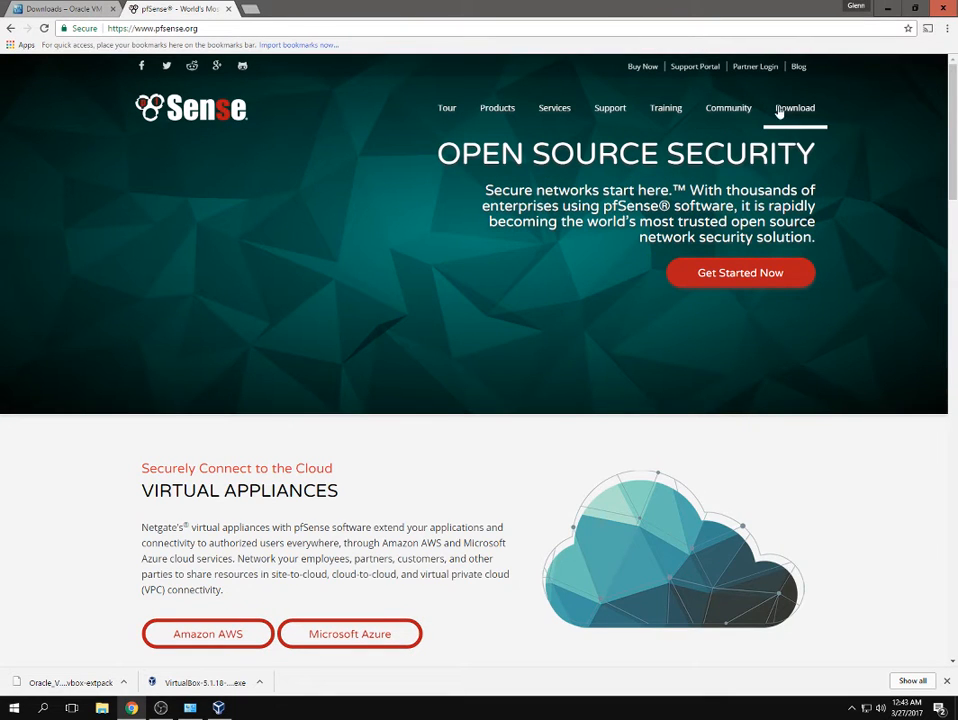
click(780, 110)
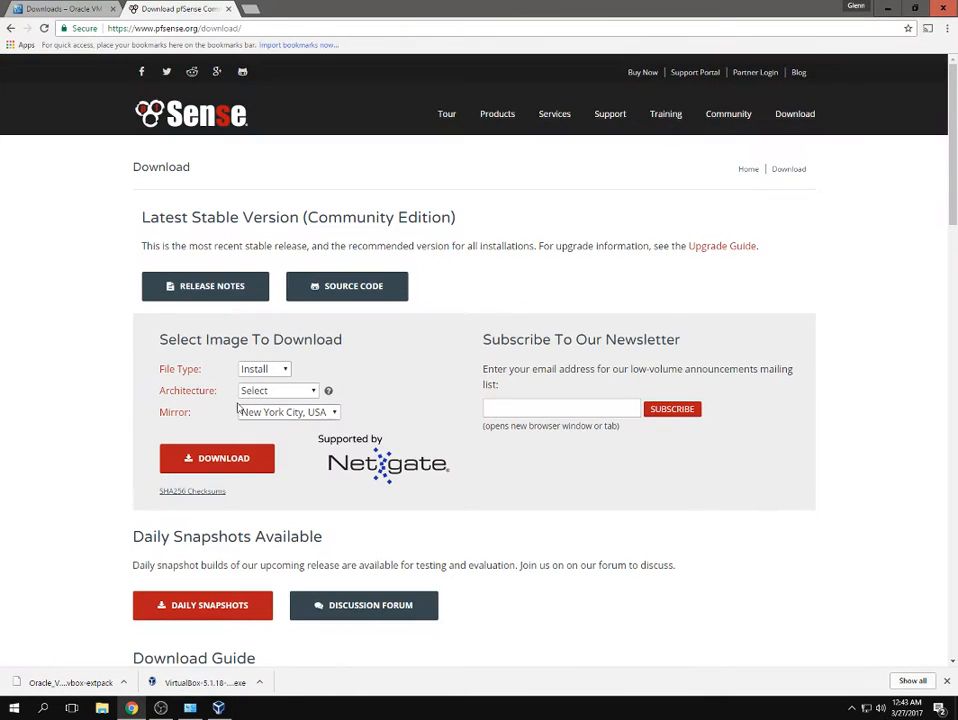
Review pfSense download options with Install type and AMD64 architecture, then close the tab and minimize Chrome.
click(247, 375)
click(260, 385)
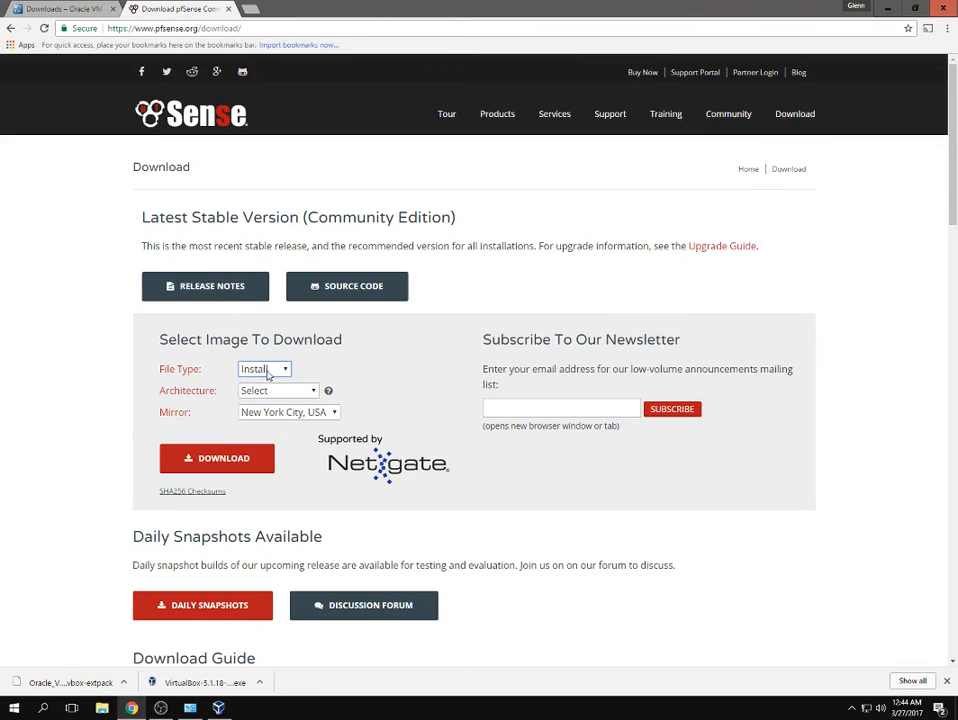
click(269, 391)
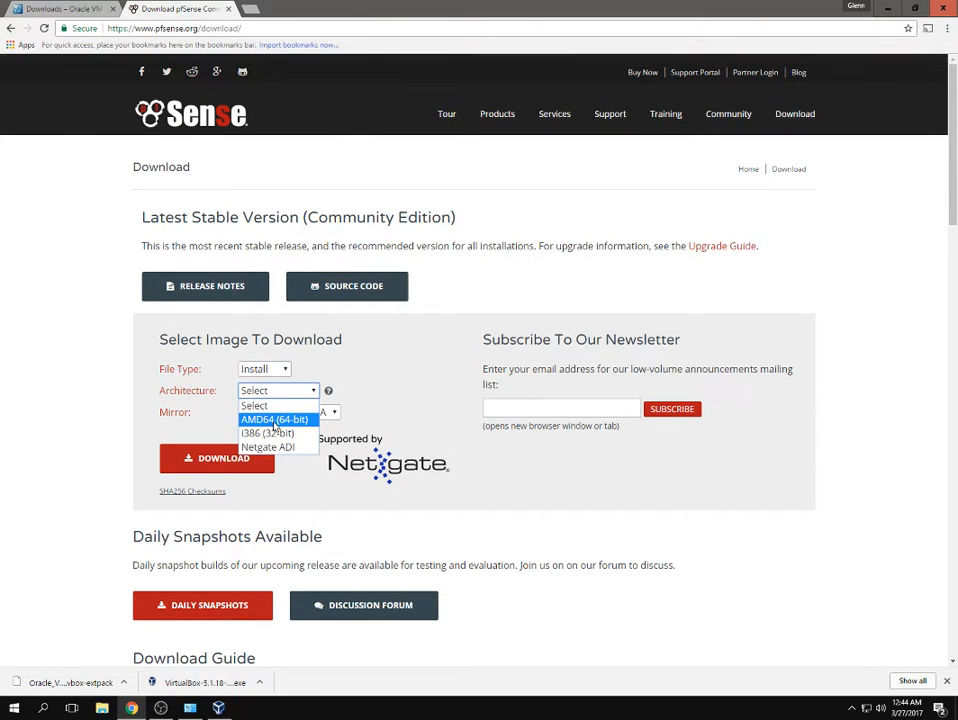
click(180, 411)
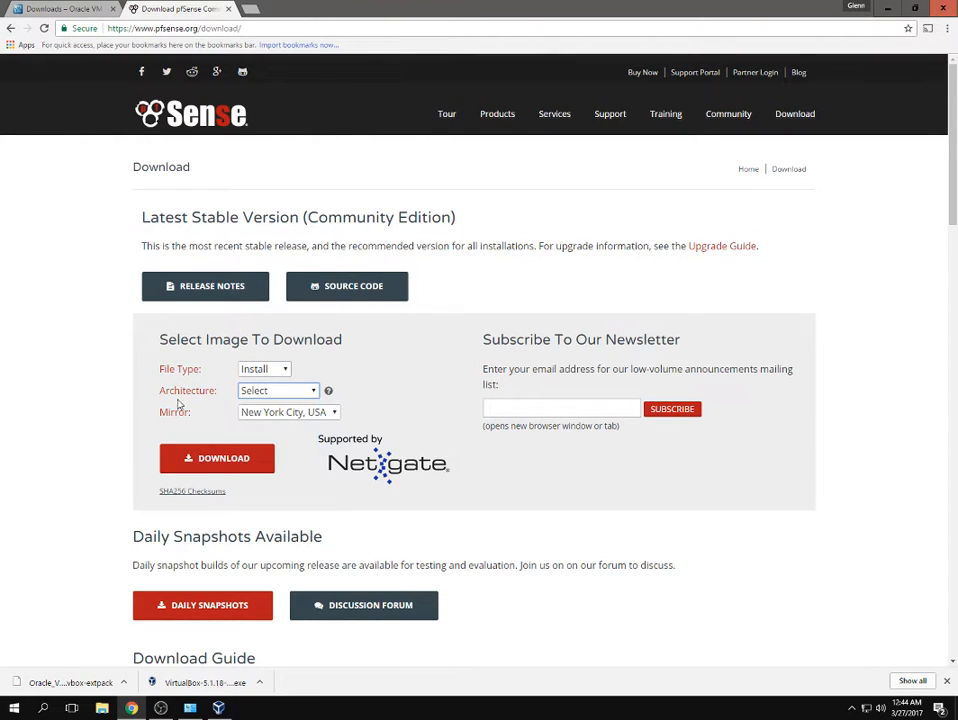
click(278, 392)
click(272, 418)
click(270, 413)
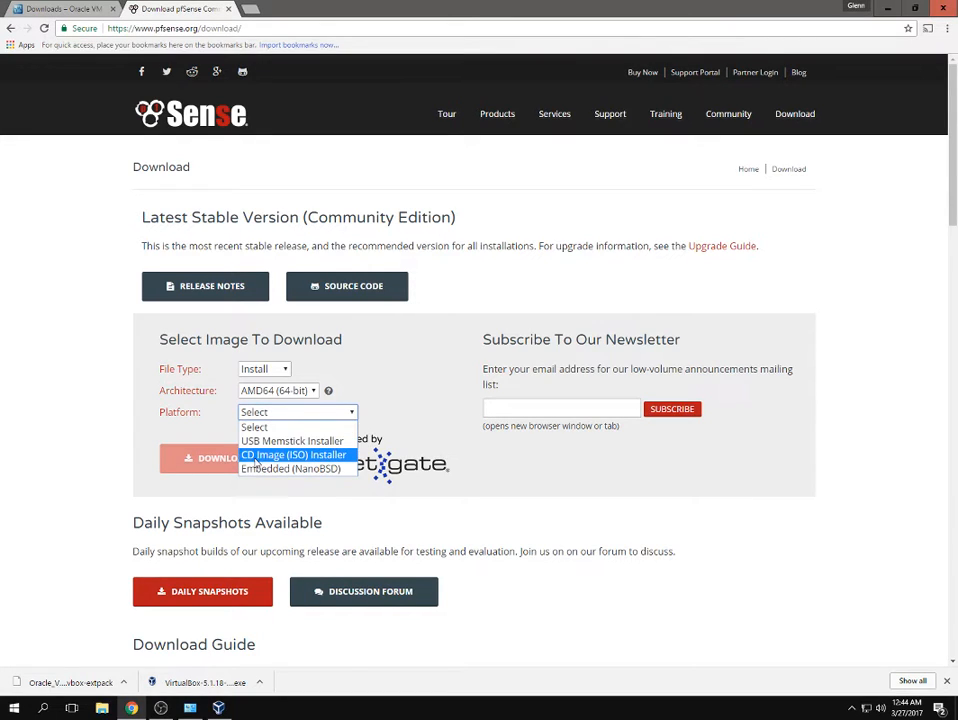
click(341, 384)
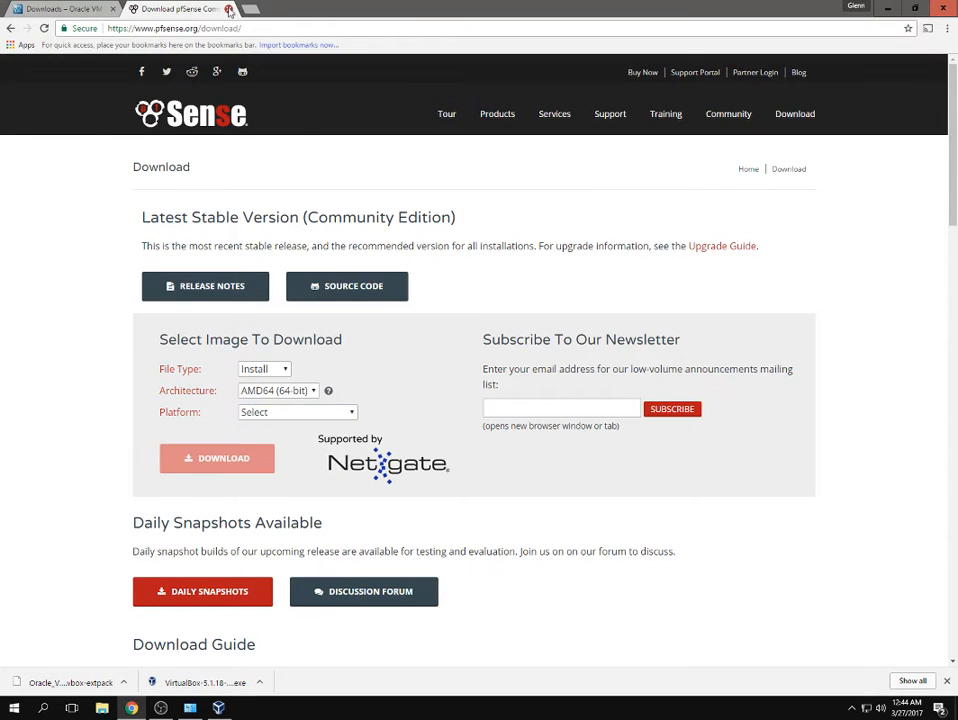
middle_click(172, 11)
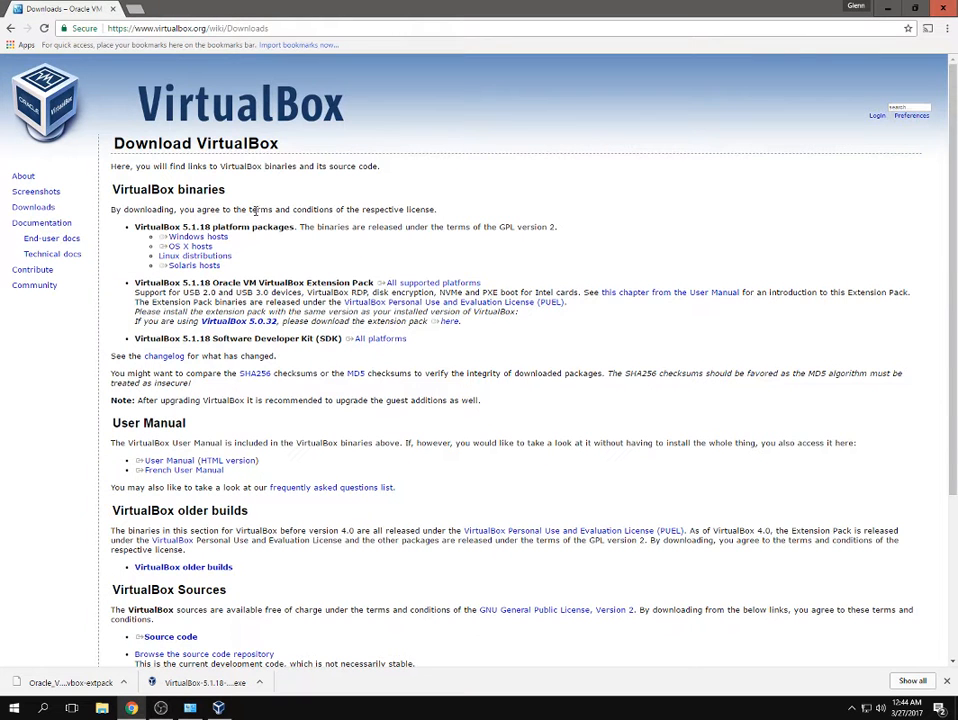
click(888, 8)
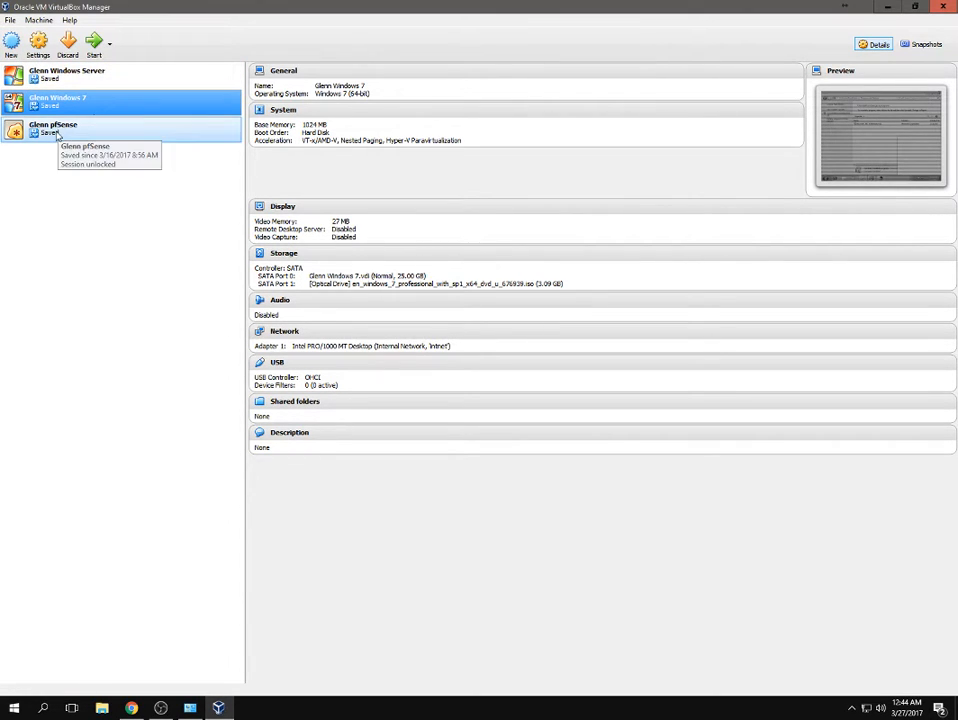
Launch the Create Virtual Machine wizard from the Manager's New button.
click(11, 44)
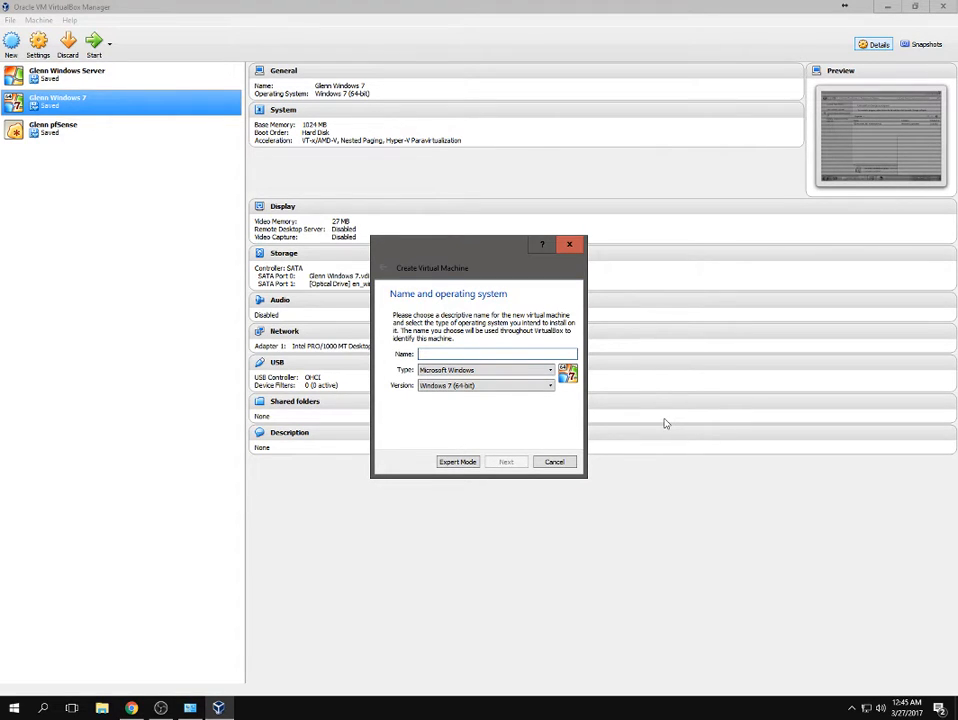
Set the new machine's type to BSD and version to FreeBSD (64-bit).
text(Glenn1 pfSense)
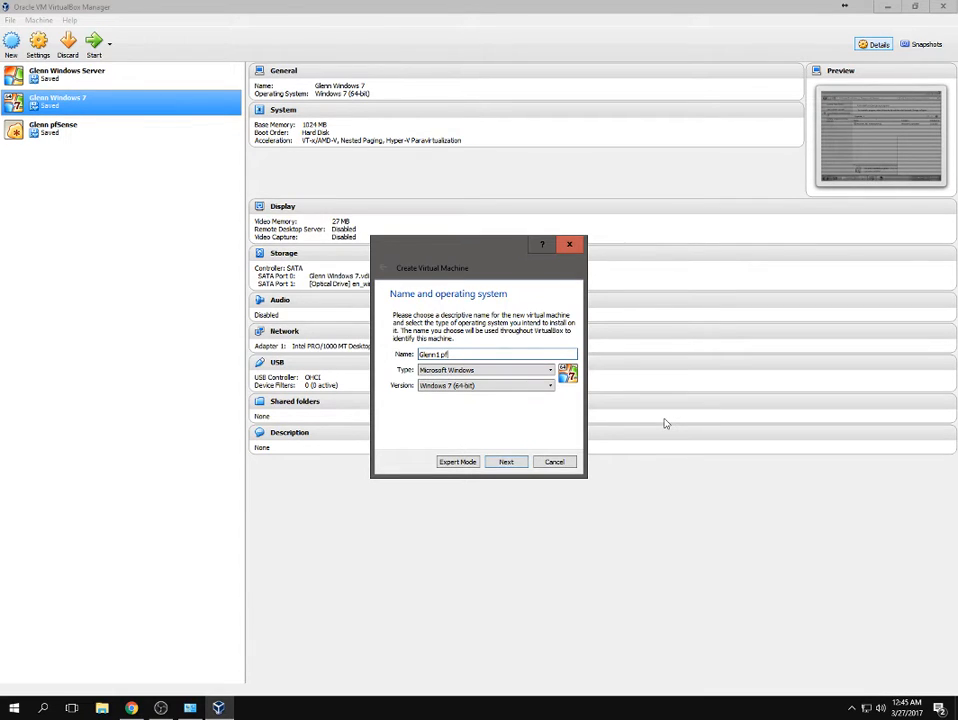
click(530, 370)
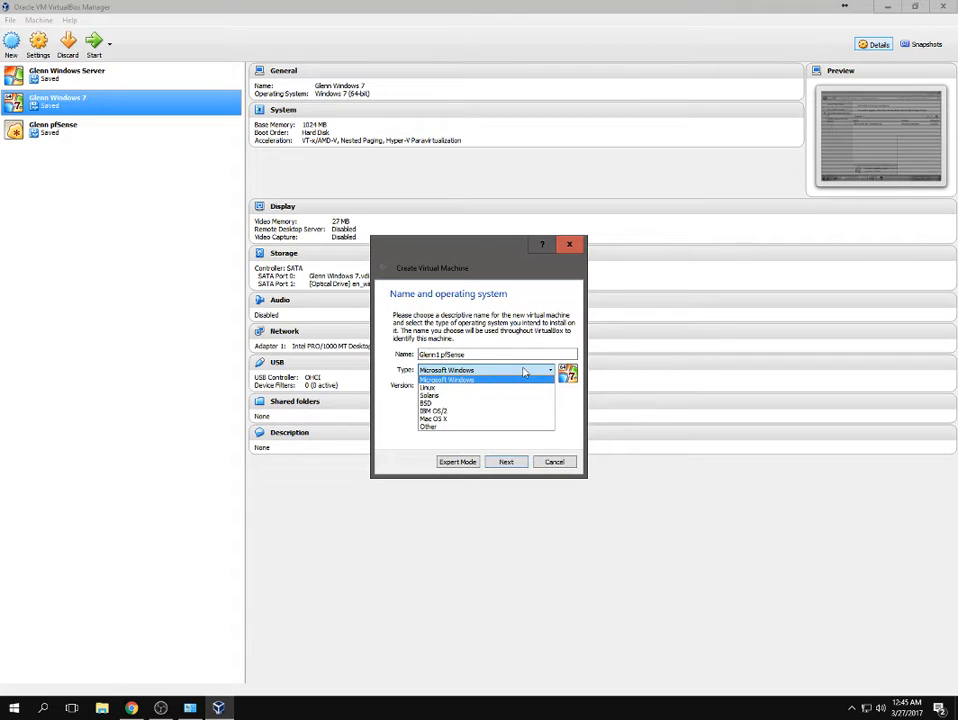
click(490, 404)
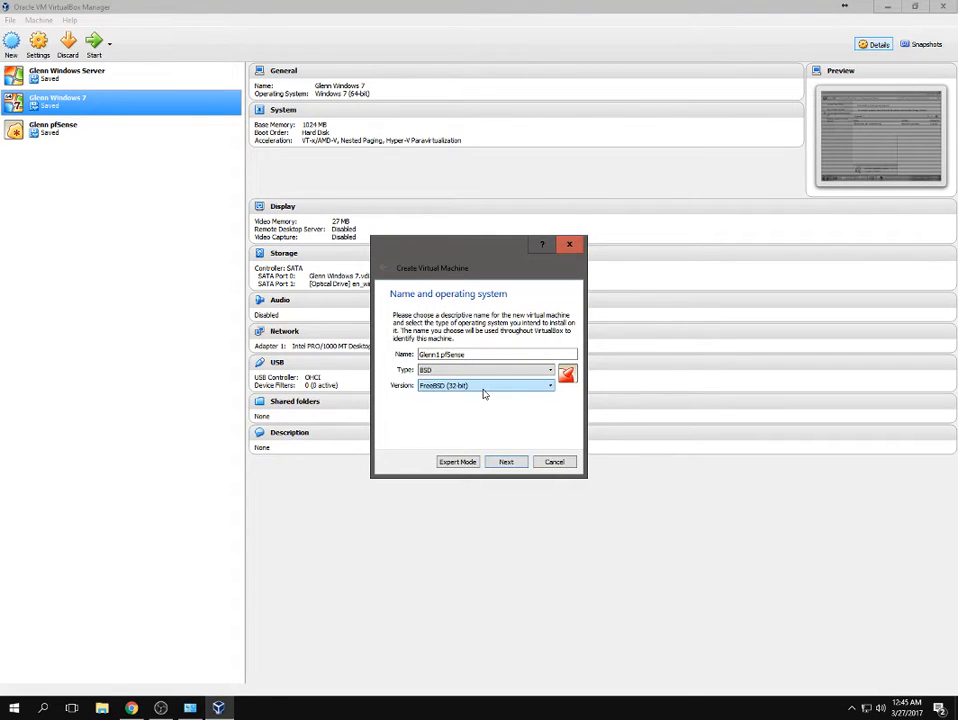
click(483, 389)
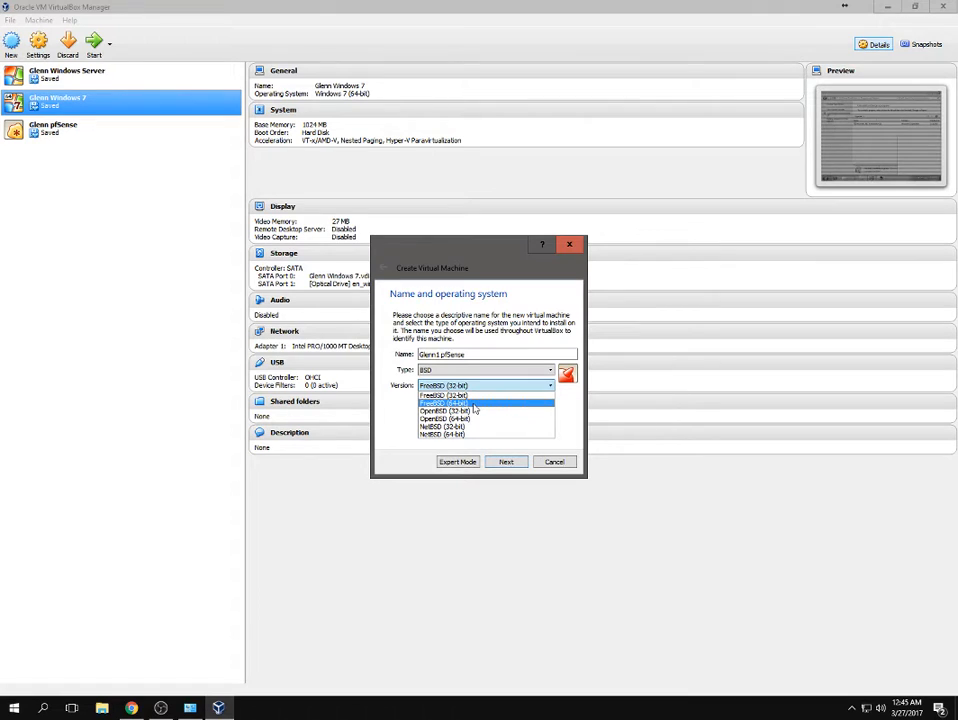
click(474, 404)
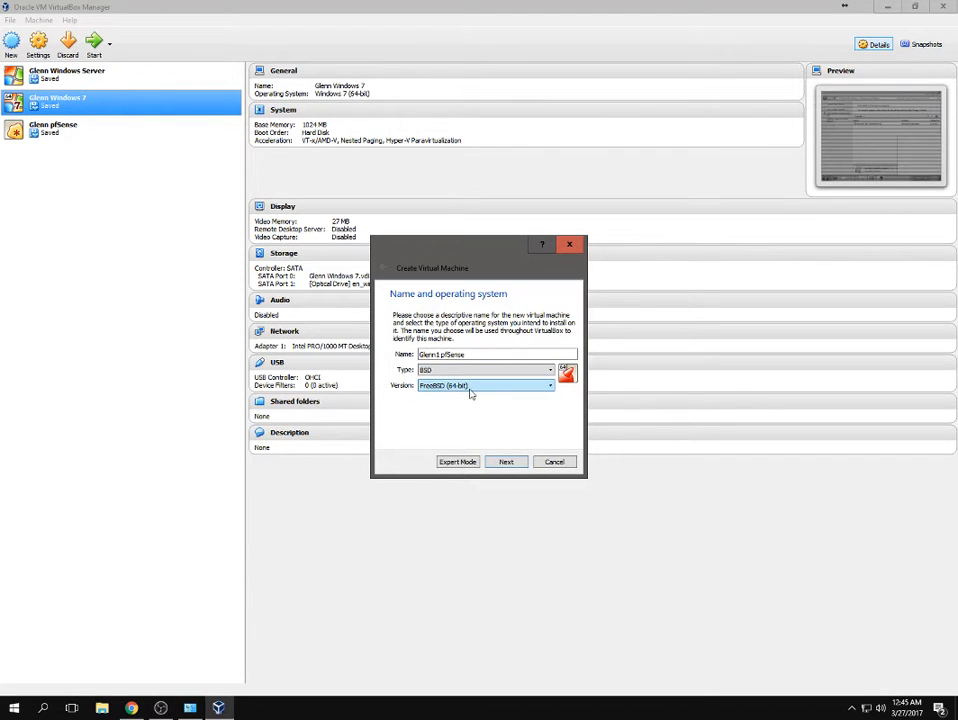
click(507, 463)
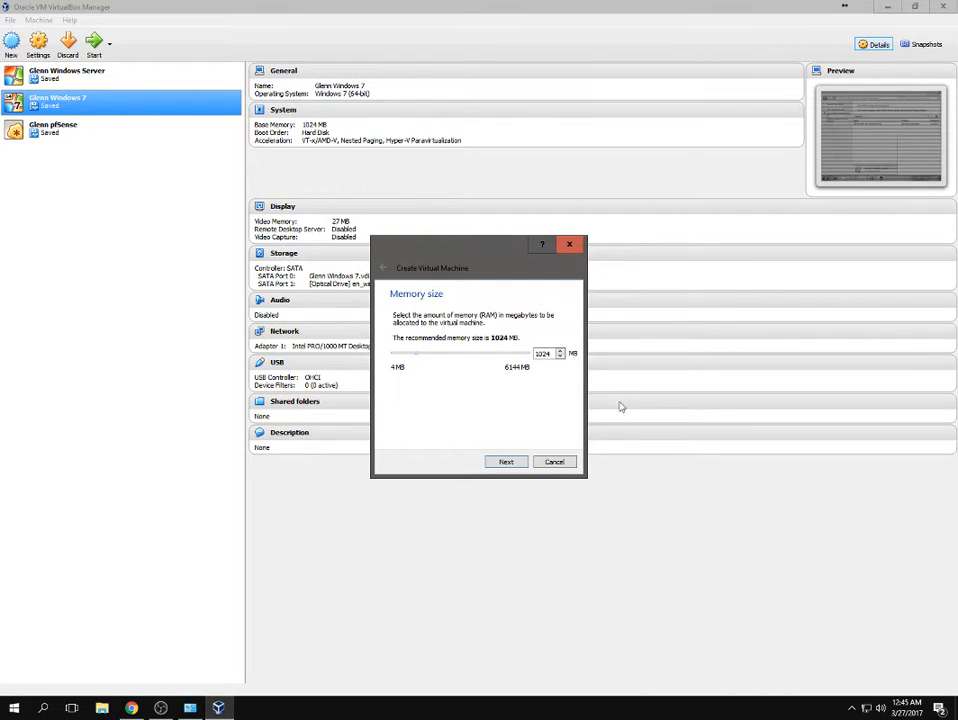
Change the new machine's memory size from 1024 MB to 512 MB.
click(14, 708)
click(14, 708)
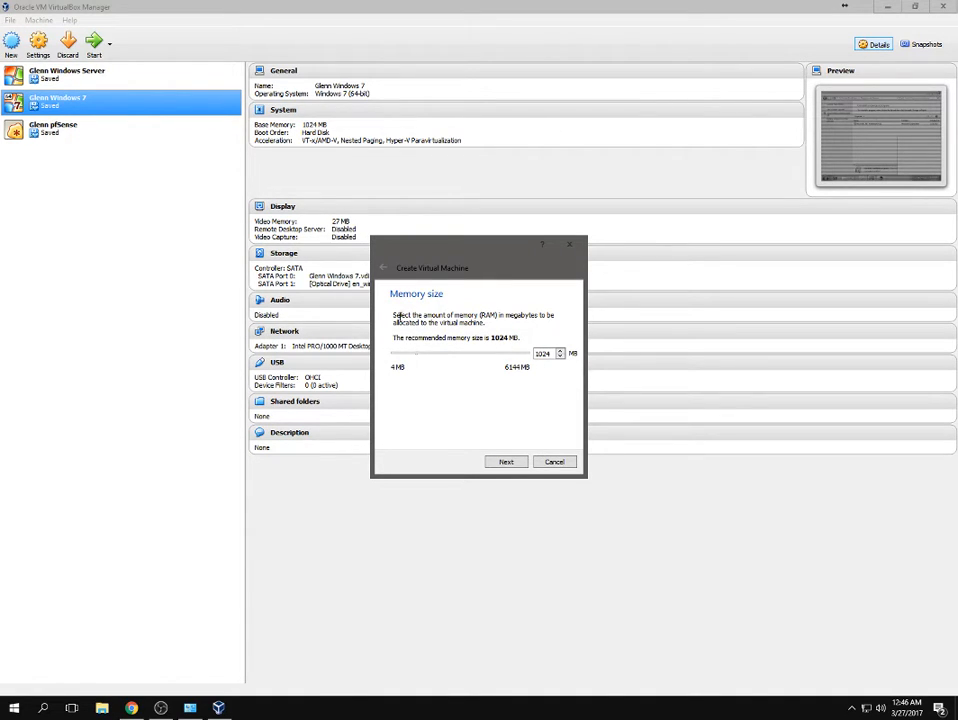
double_click(548, 353)
text(5)
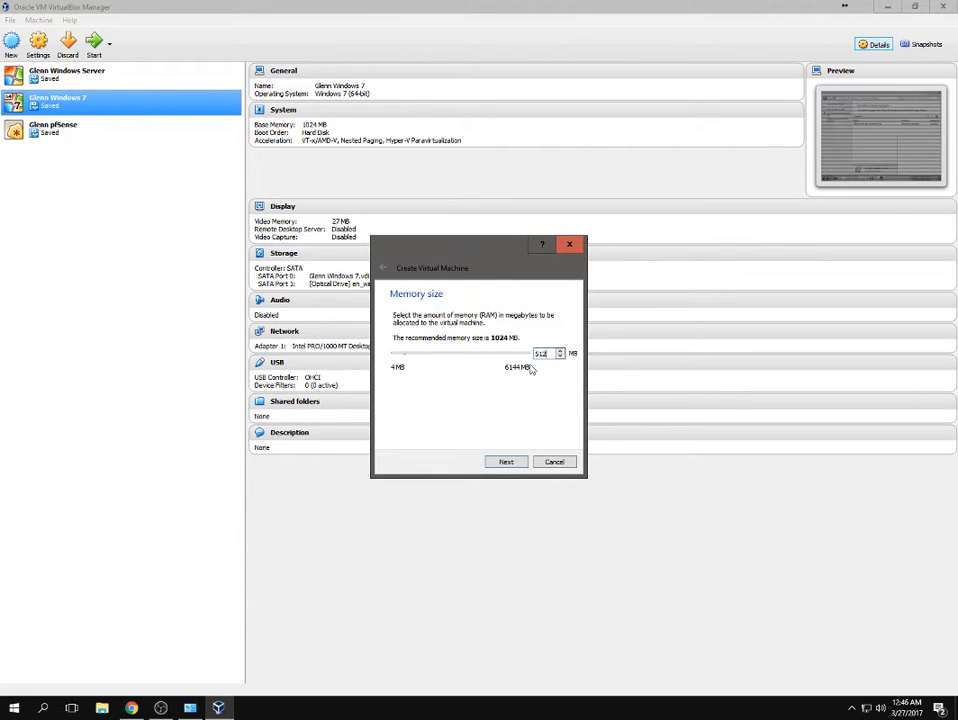
click(508, 464)
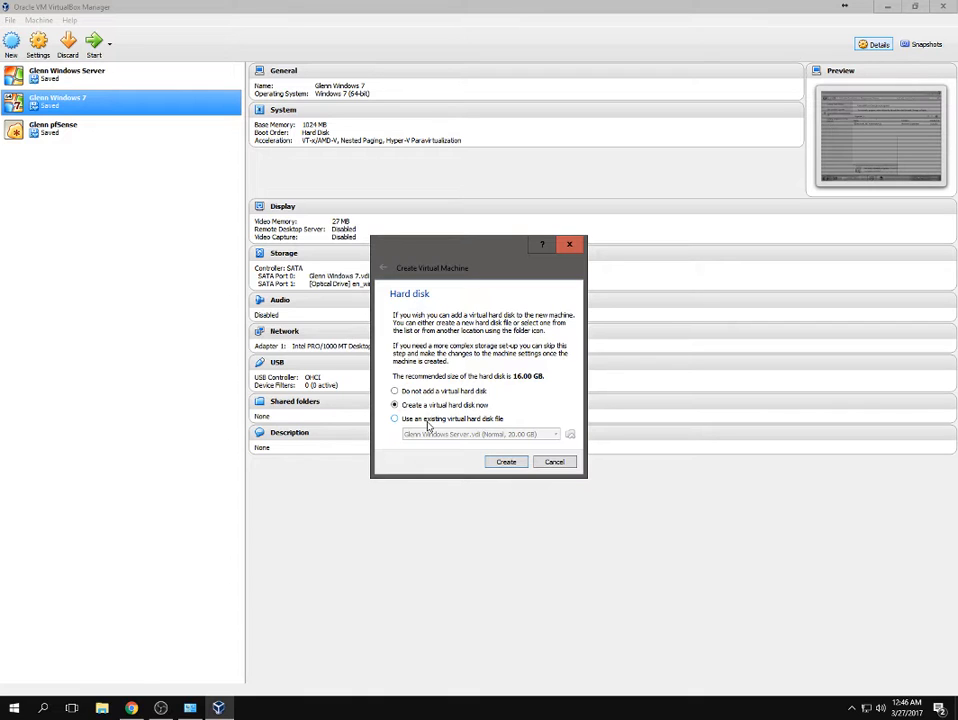
Create a new dynamically allocated 16 GB VDI hard disk for the pfSense machine.
click(510, 463)
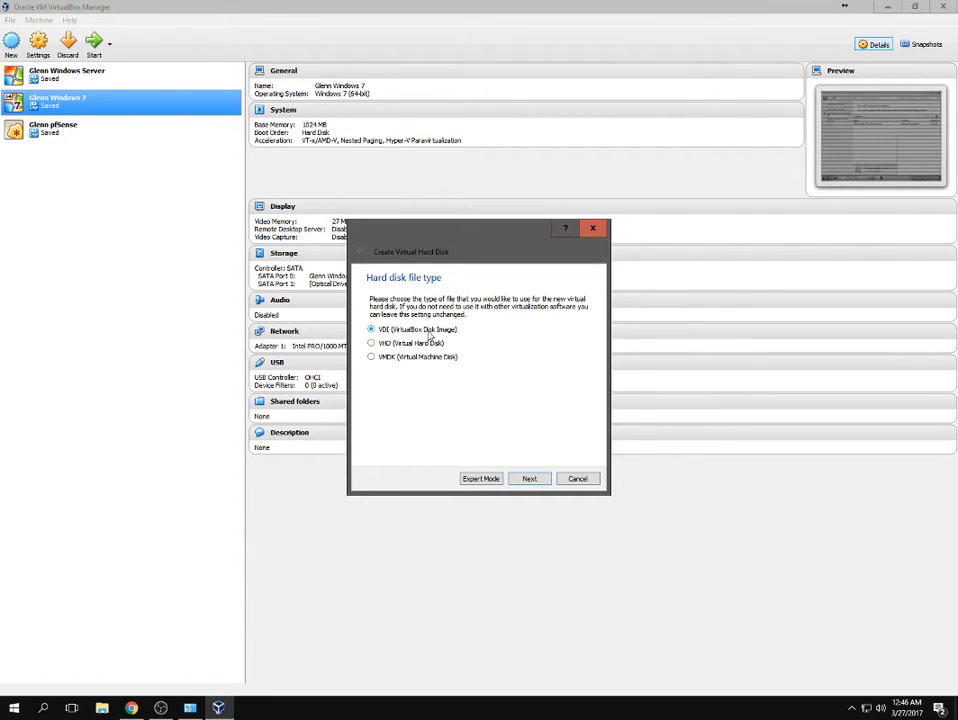
click(529, 478)
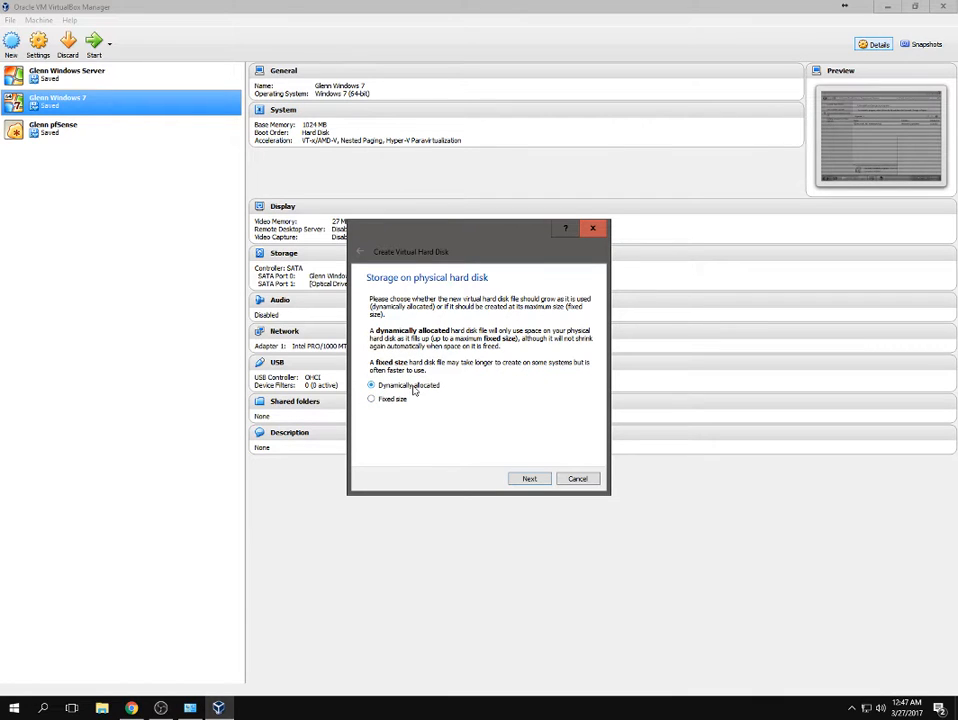
click(530, 480)
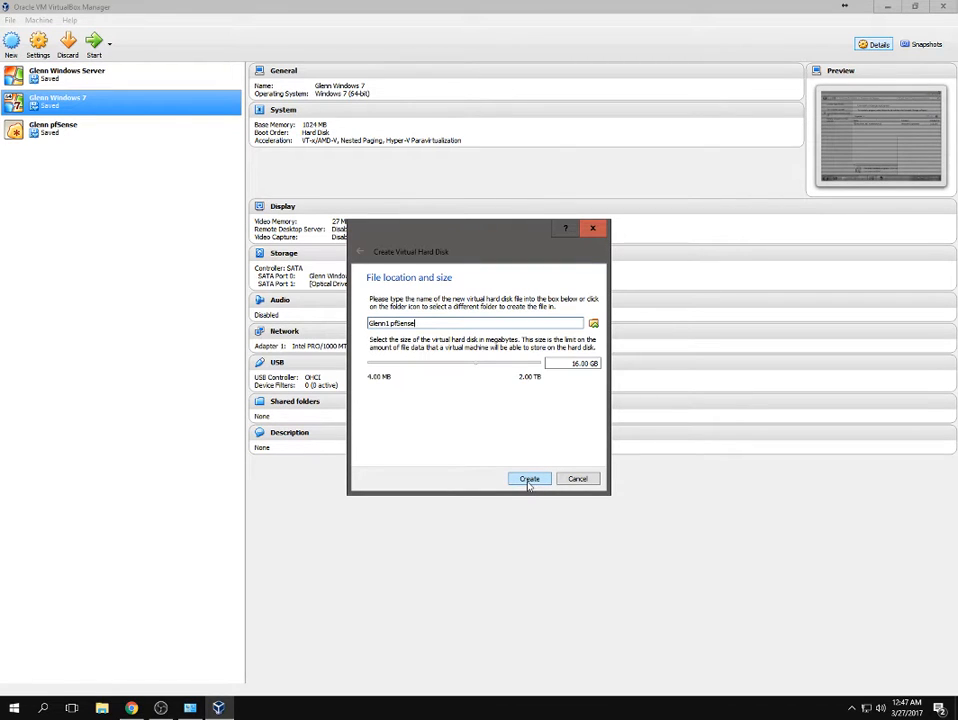
click(529, 480)
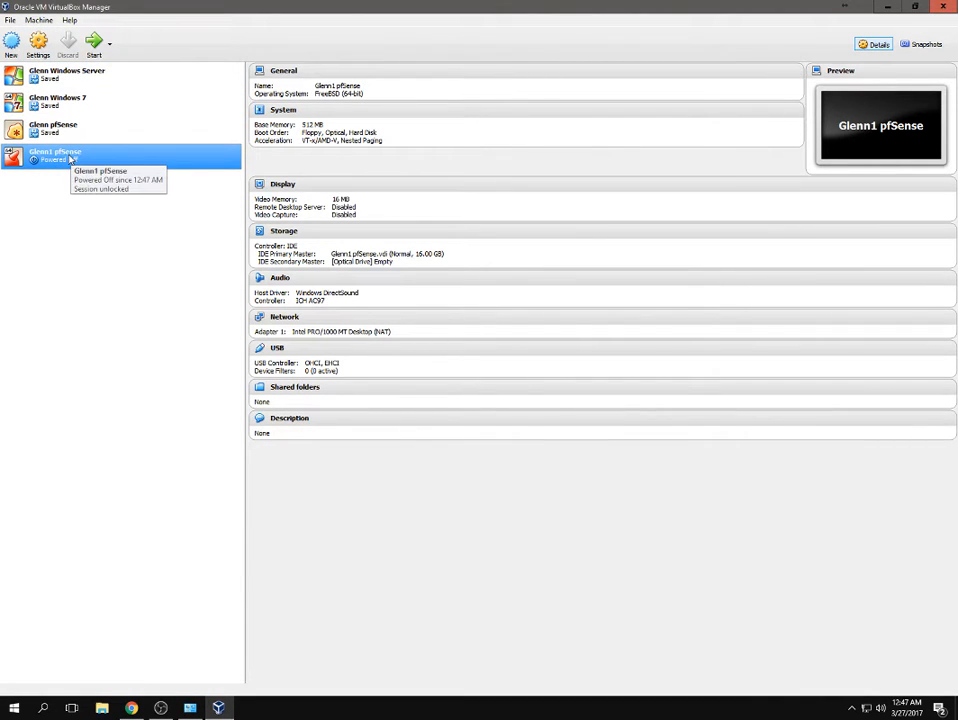
Open the Settings dialog for the newly created pfSense VM.
click(35, 48)
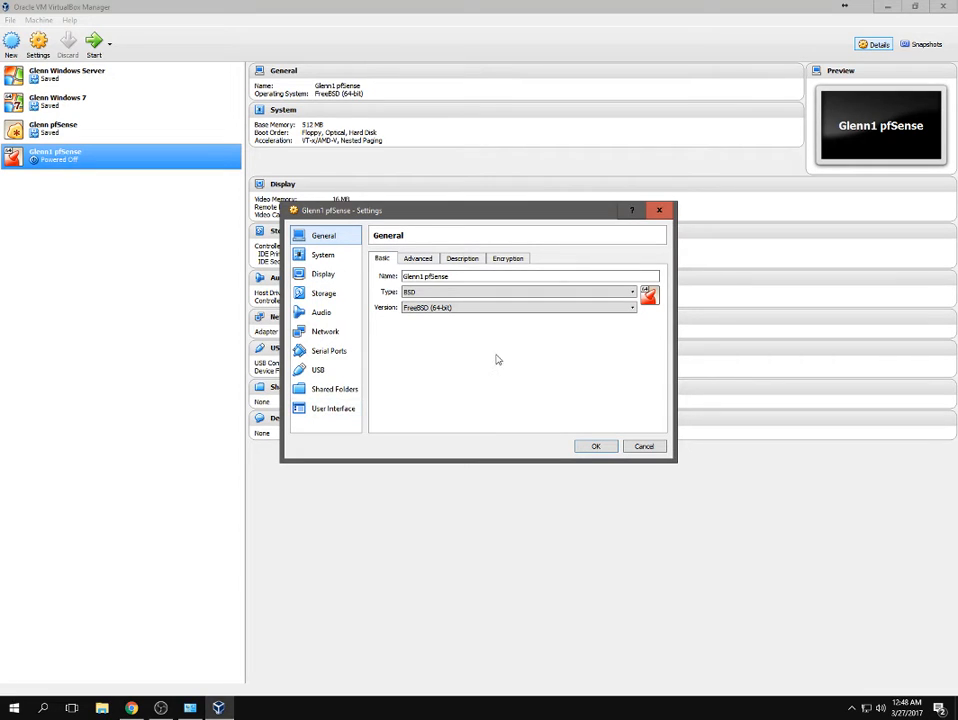
Uncheck Floppy in the System boot order and review the Processor and Acceleration tabs.
click(325, 256)
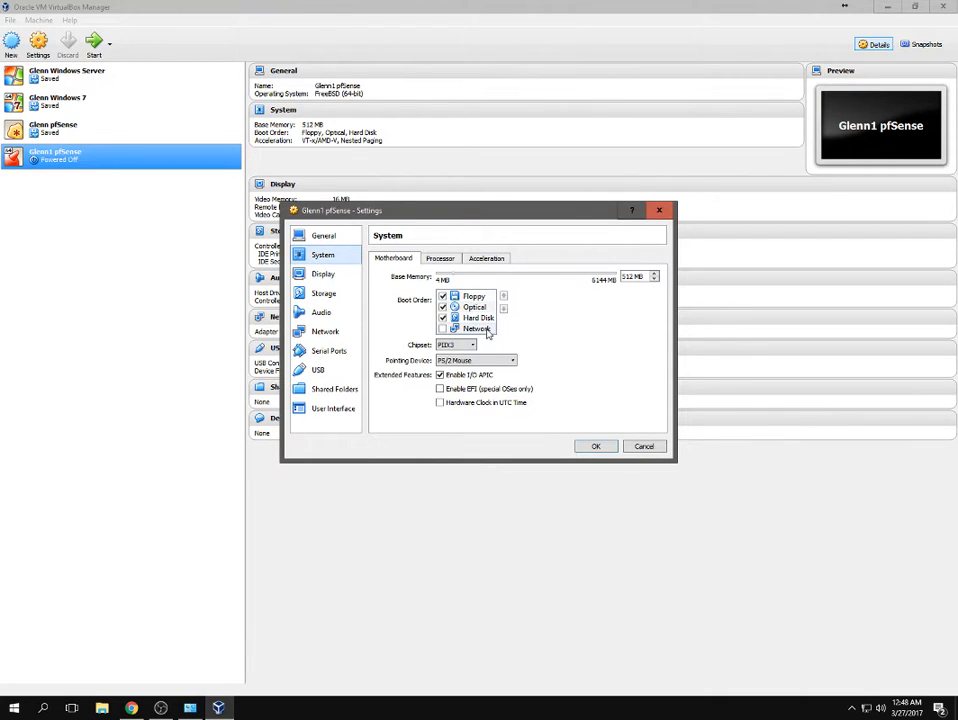
click(442, 297)
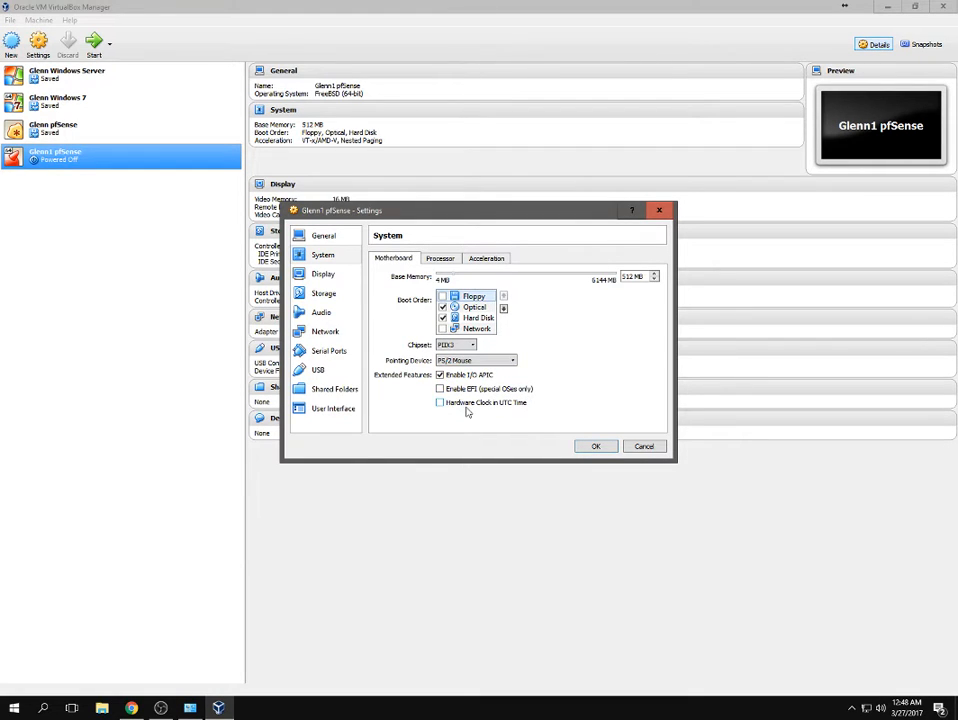
click(440, 258)
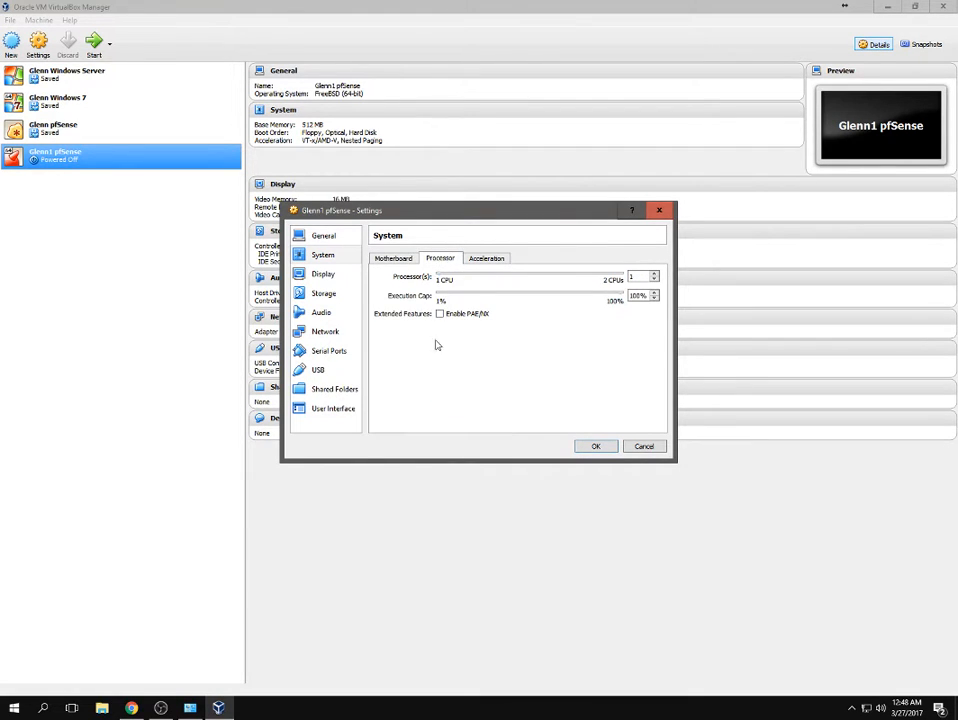
click(486, 258)
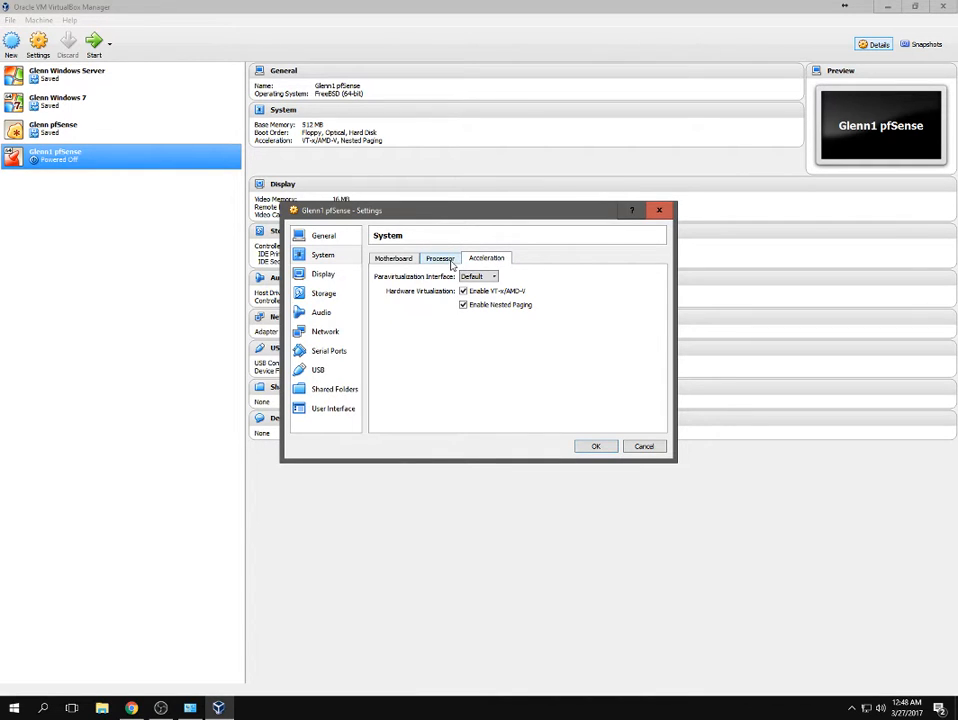
click(439, 258)
click(480, 259)
click(441, 259)
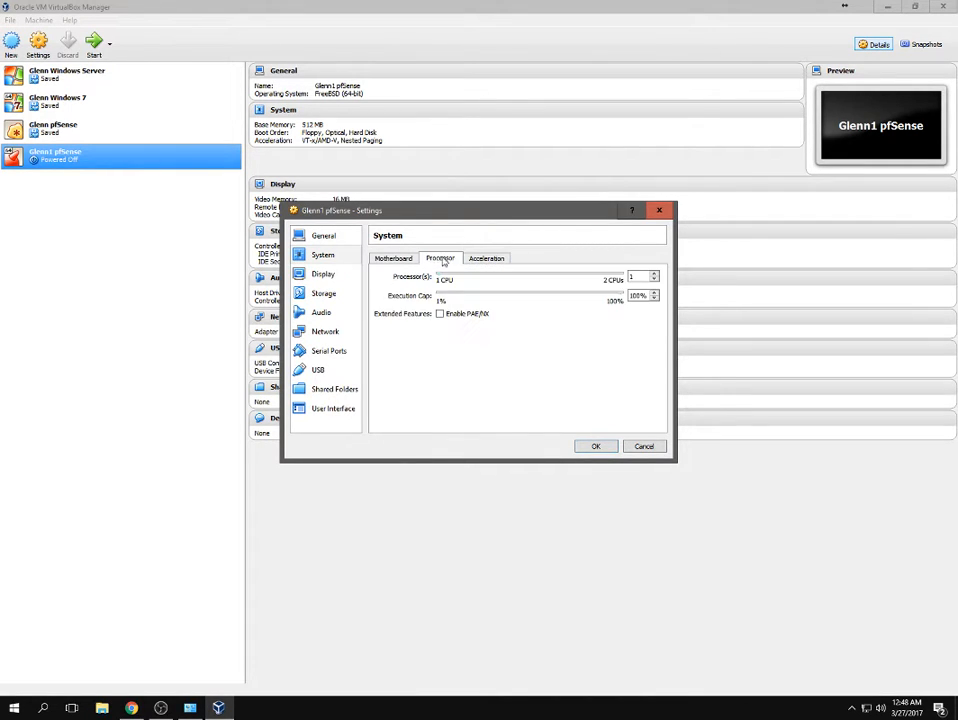
click(396, 259)
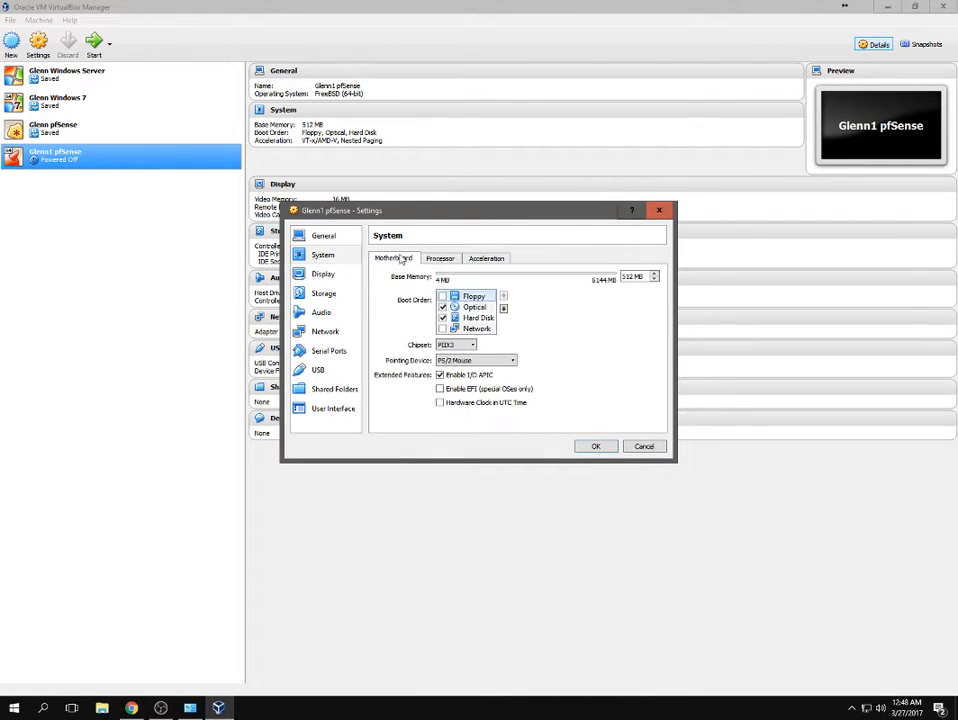
Adjust the Display video memory until the invalid-amount warning clears.
click(325, 275)
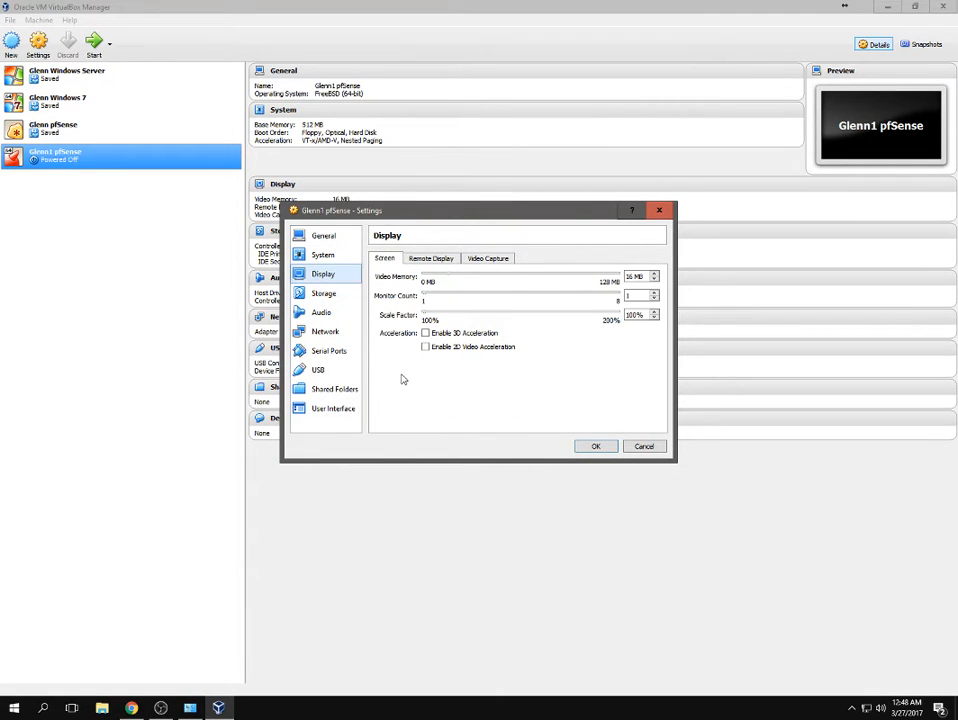
click(654, 277)
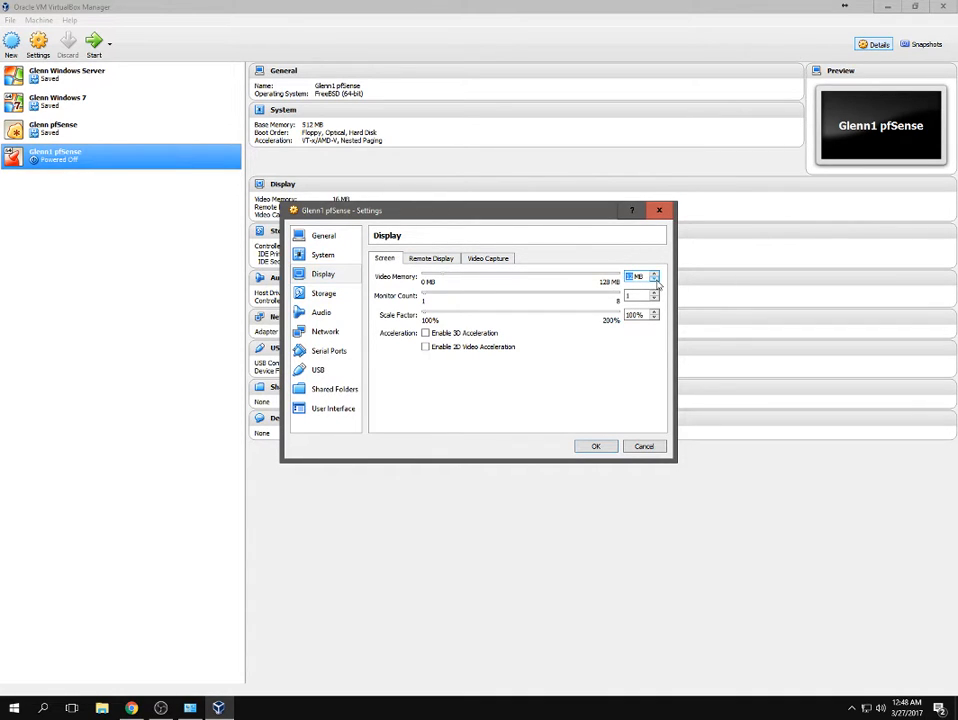
click(655, 280)
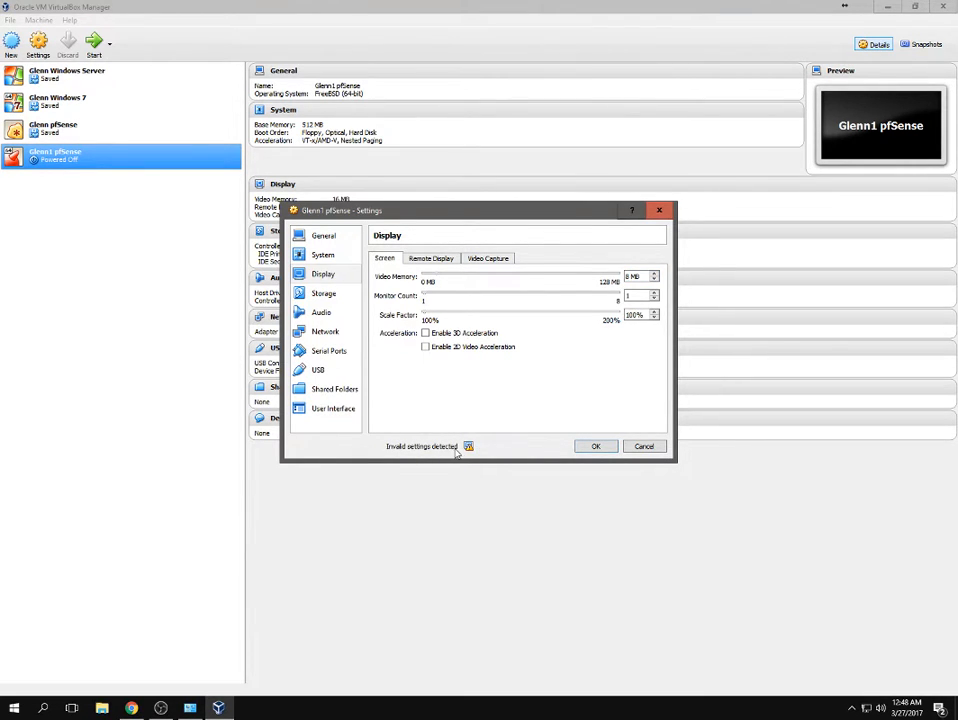
click(650, 281)
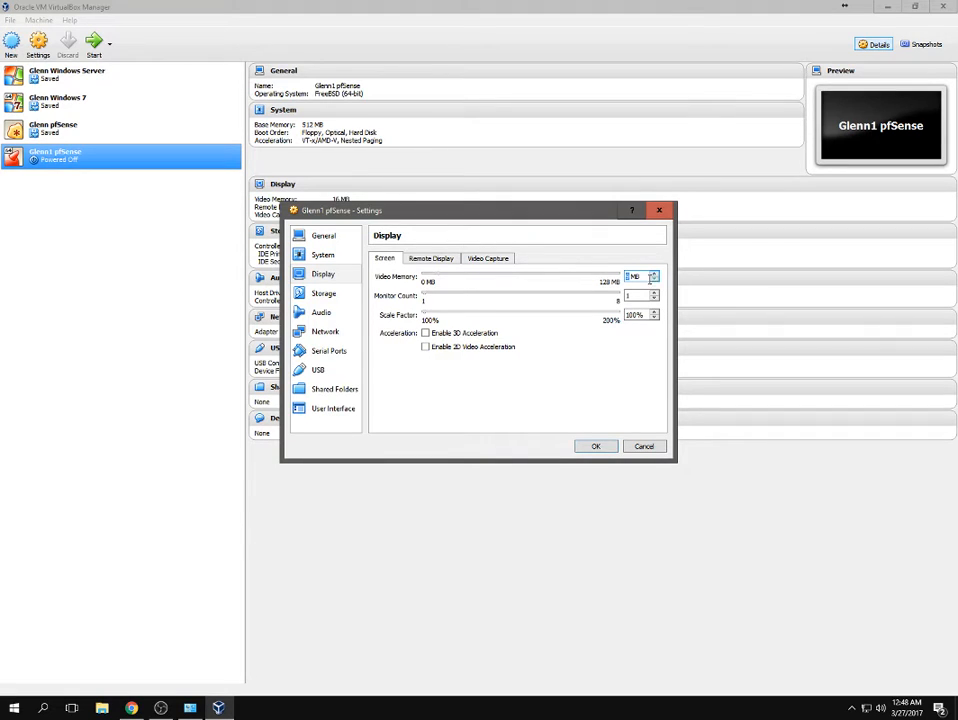
click(654, 279)
click(656, 274)
click(655, 280)
click(655, 275)
Enable the Remote Display server on port 3389 with 5000 timeout.
click(430, 260)
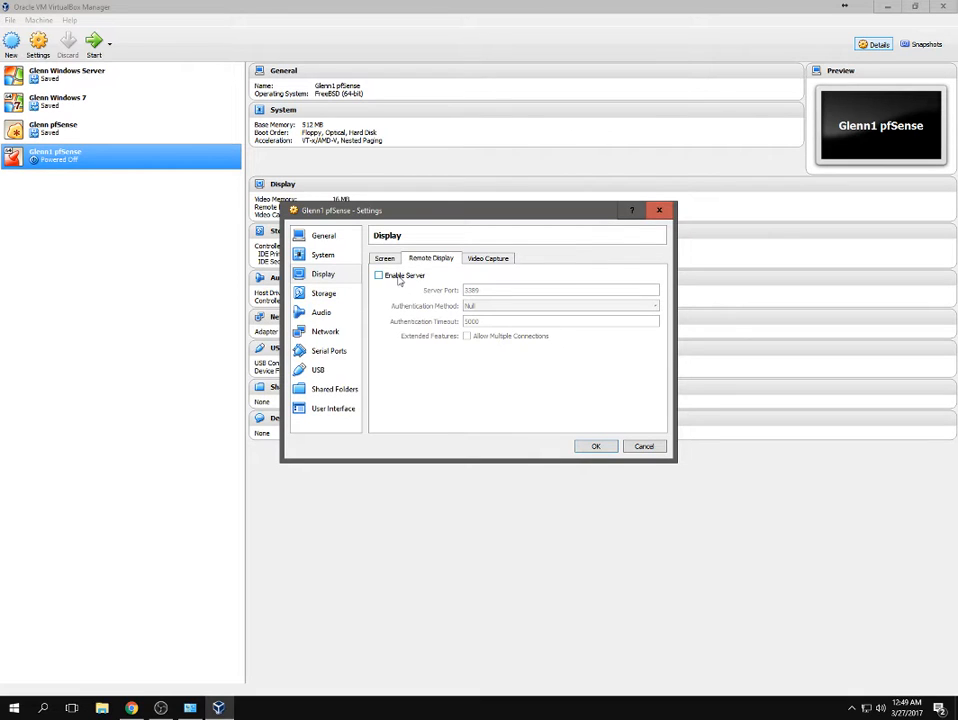
click(399, 278)
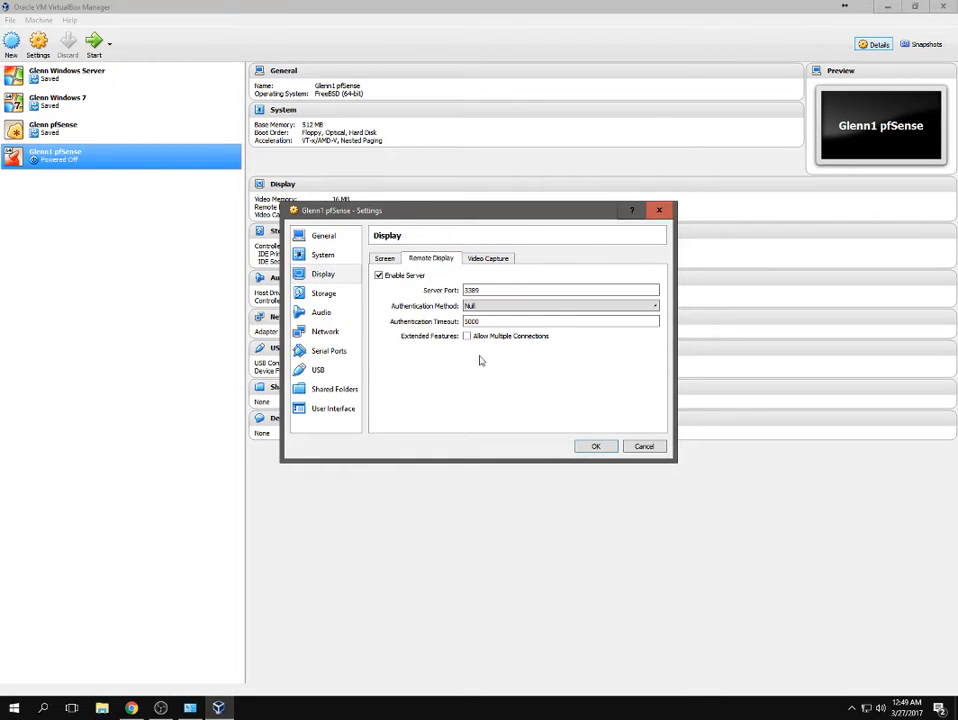
click(323, 293)
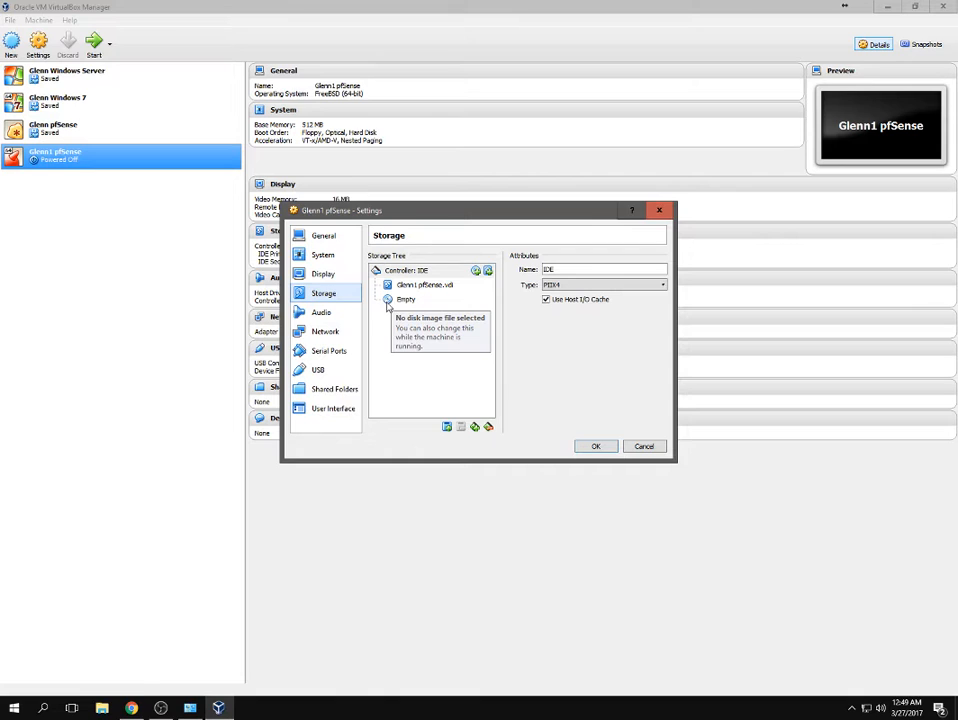
Attach the pfSense-CE-2.3.2-RELEASE-amd64 ISO from the Desktop to the empty optical drive.
click(389, 302)
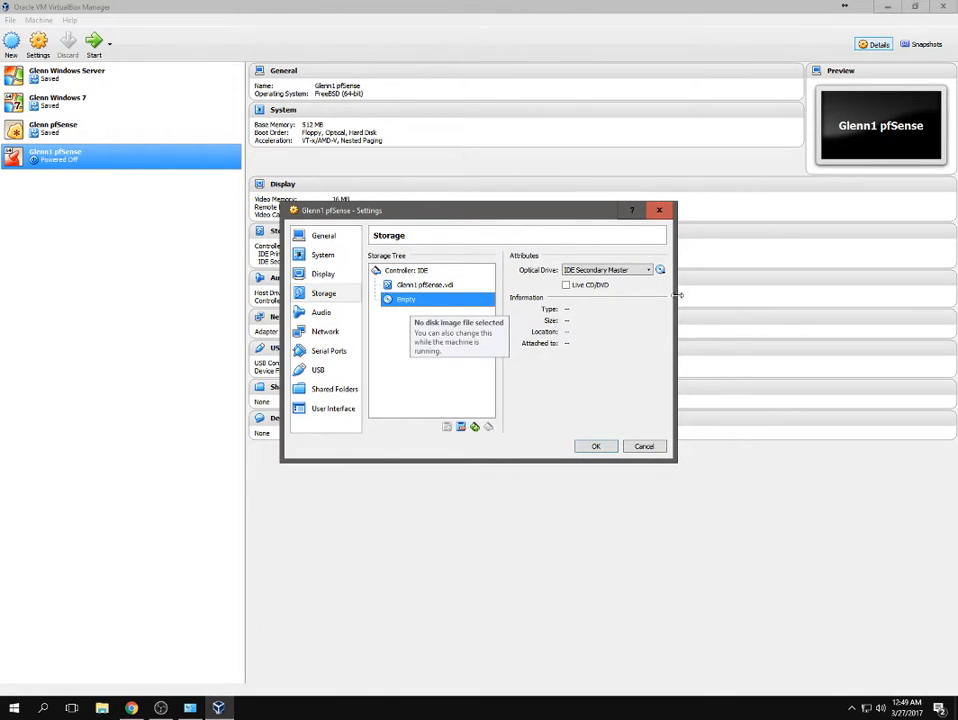
click(661, 270)
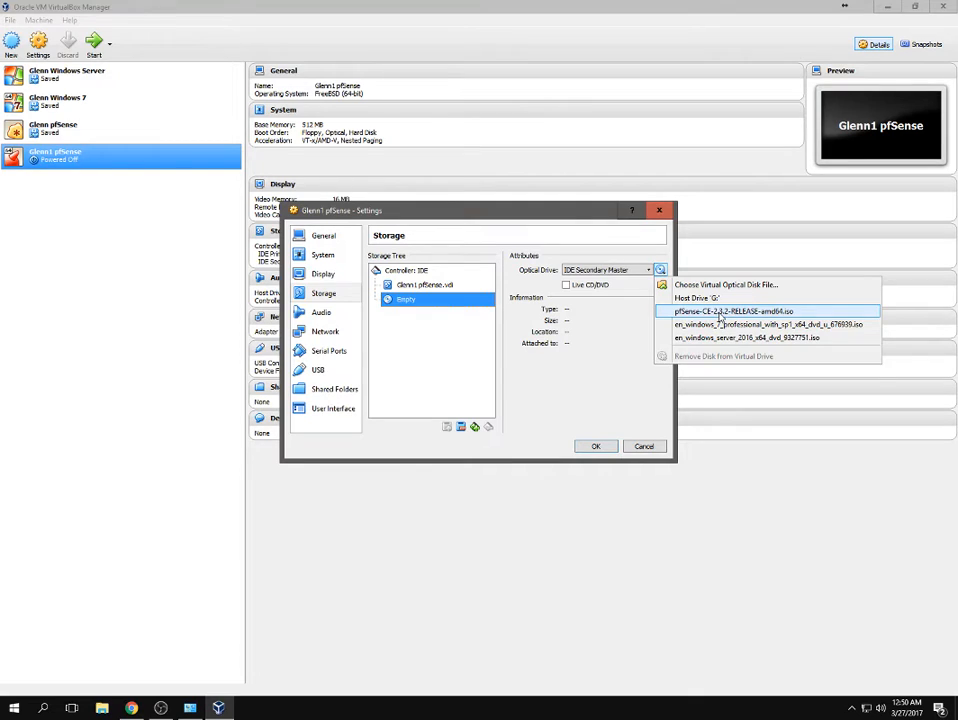
click(717, 315)
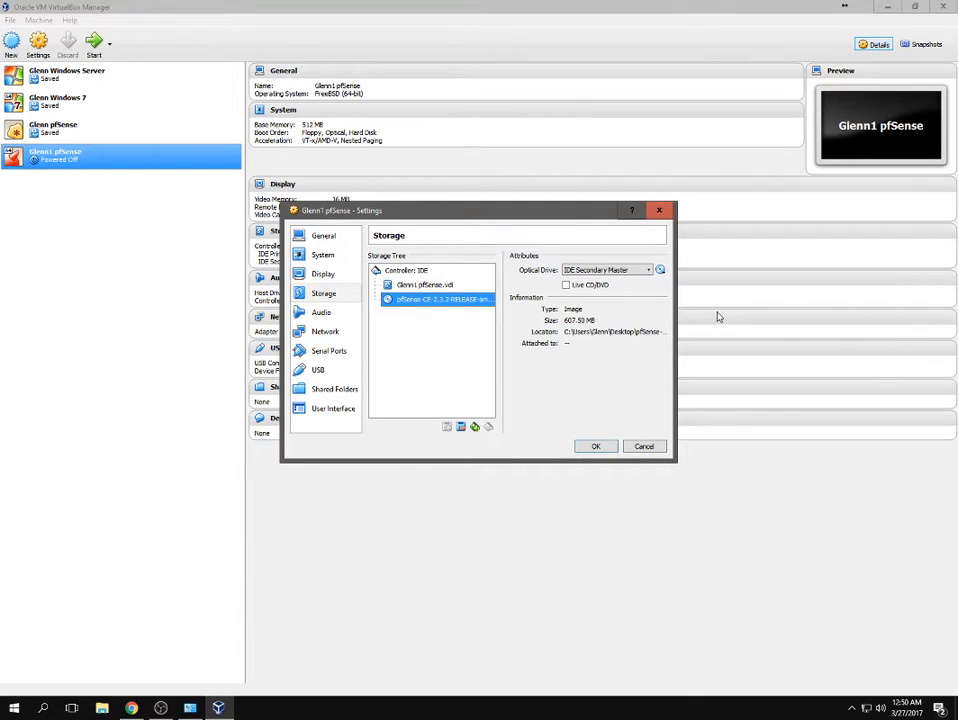
click(660, 270)
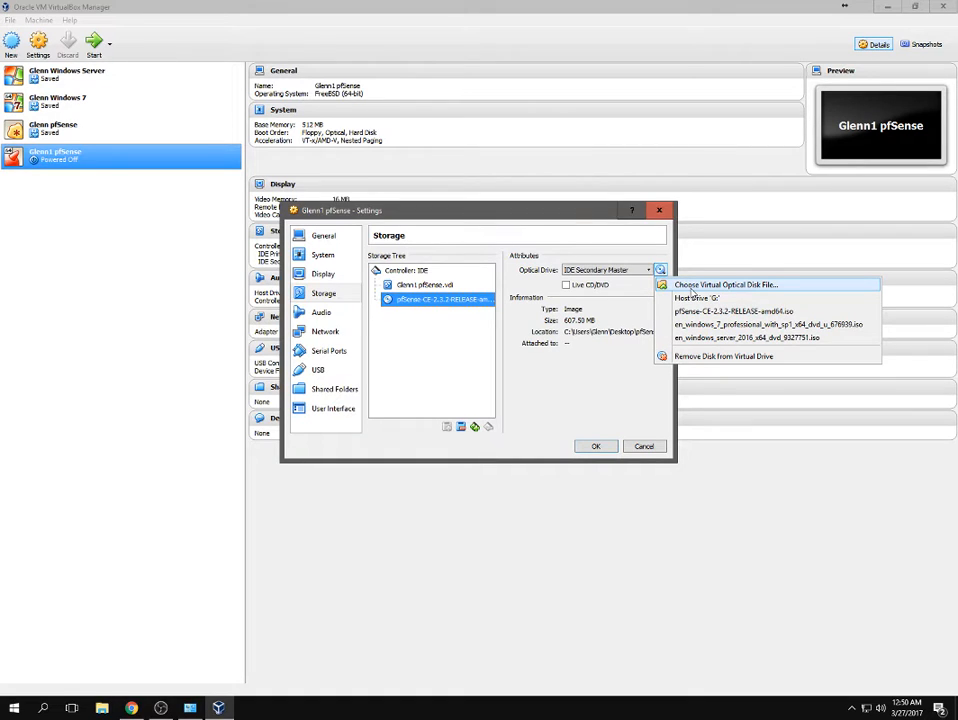
click(692, 287)
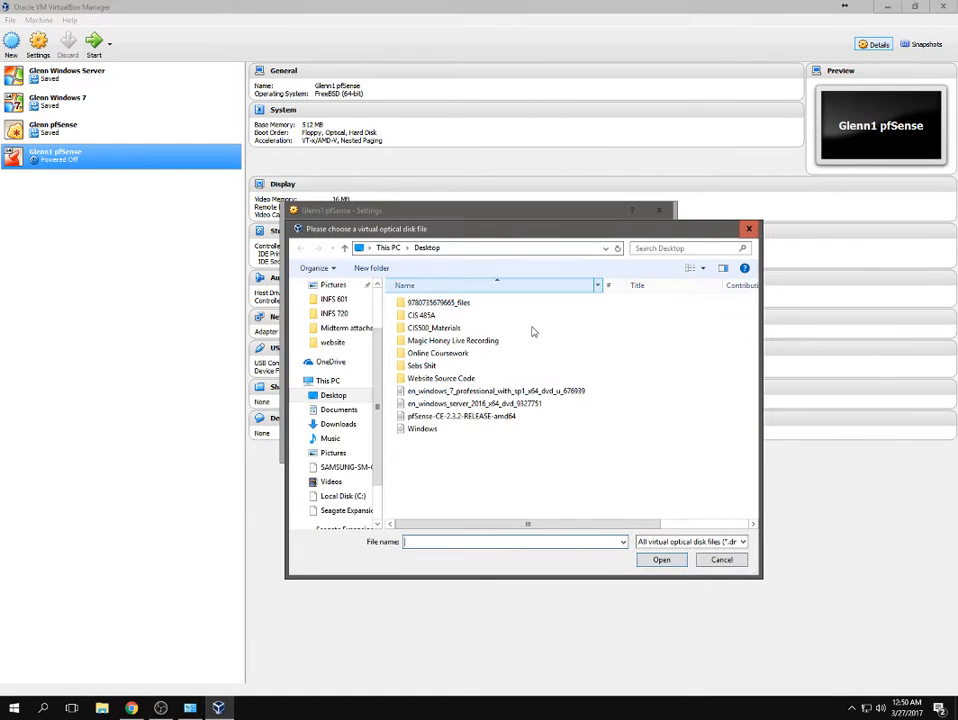
click(728, 563)
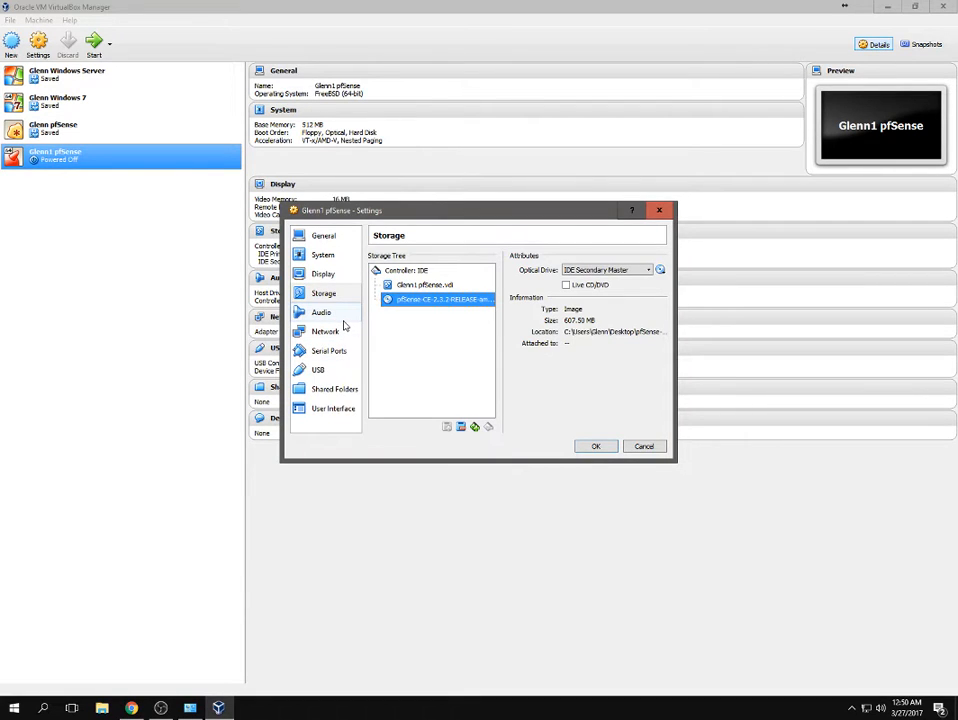
click(342, 314)
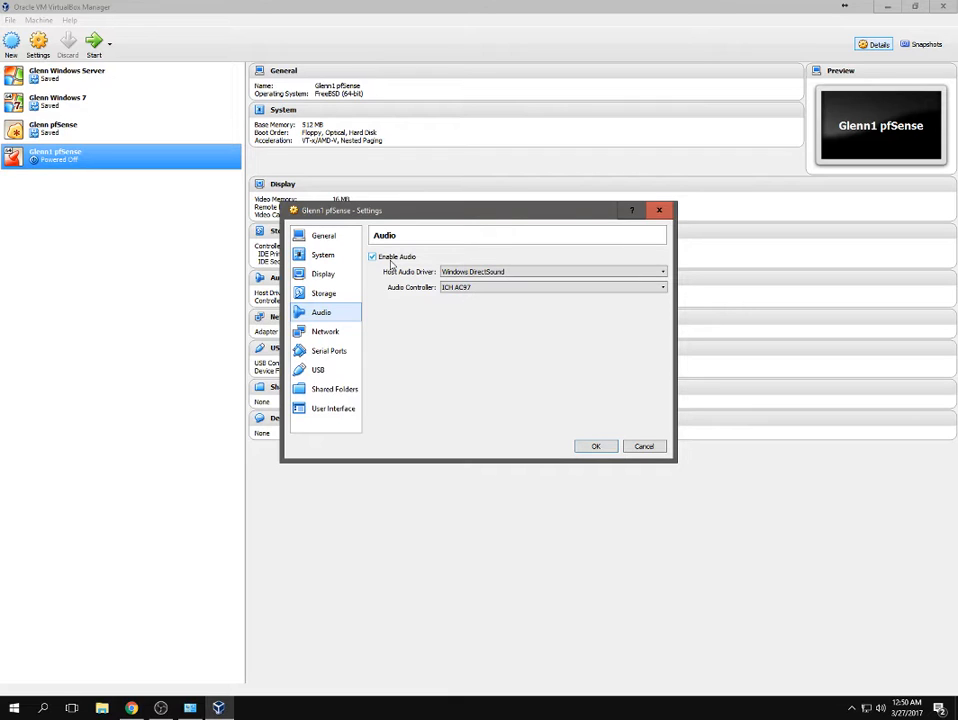
Uncheck Enable Audio and move to the Network settings page.
click(391, 263)
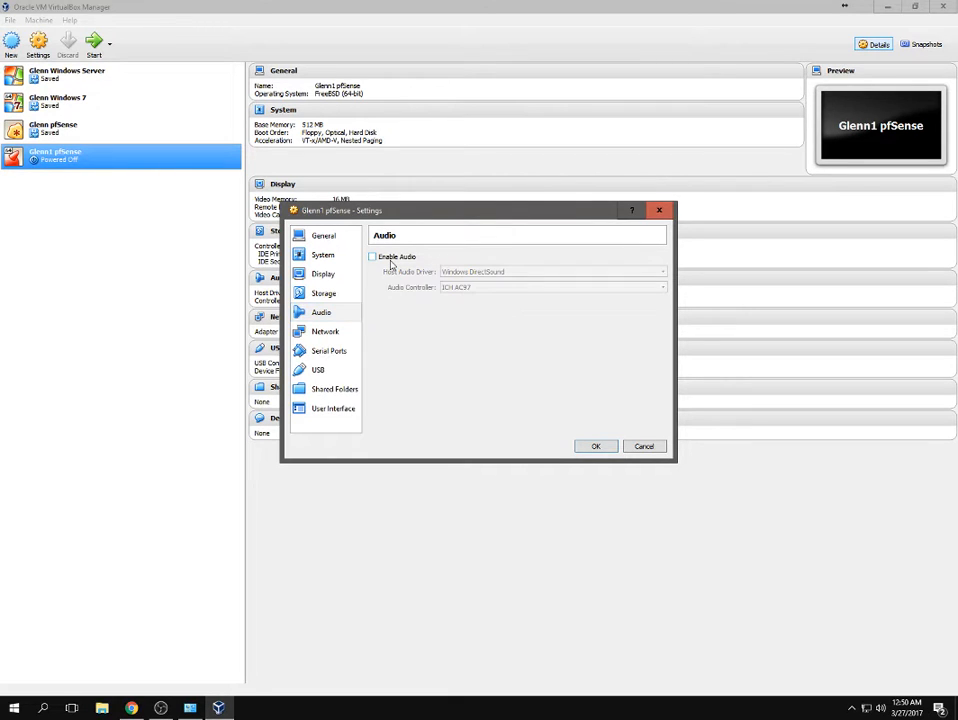
click(330, 336)
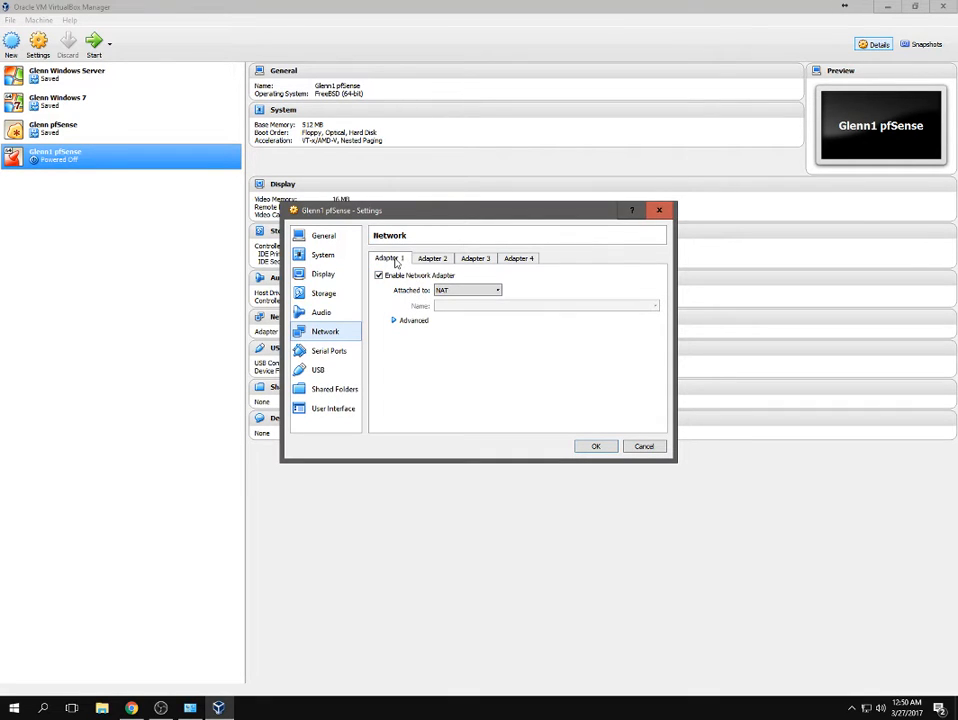
Bridge Adapter 1 to the Realtek PCIe GBE Family Controller with promiscuous mode Allow All.
click(458, 292)
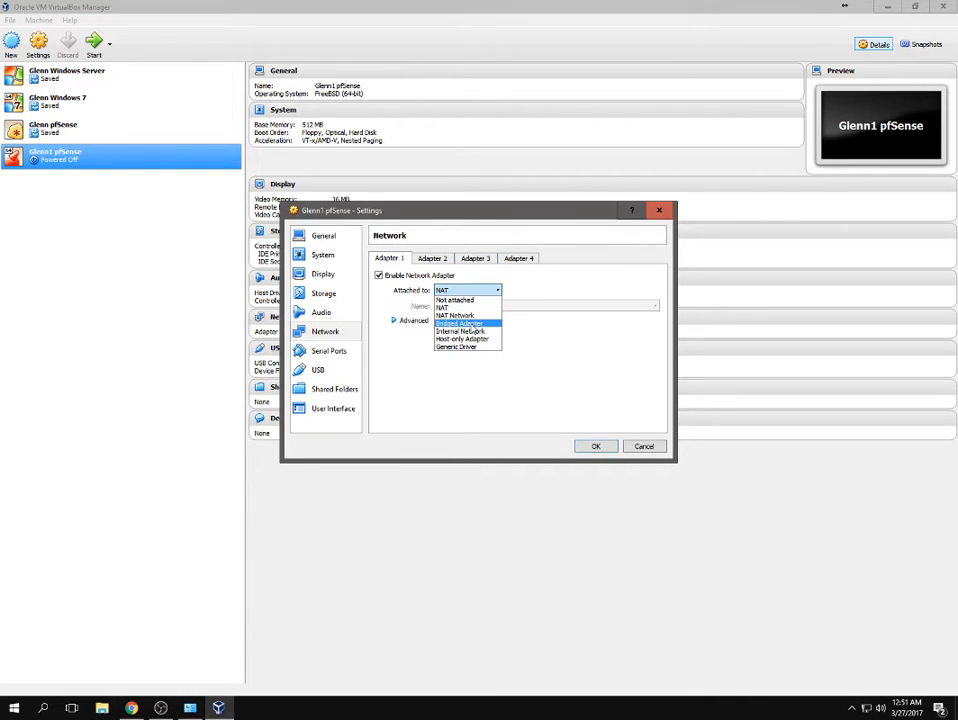
click(460, 323)
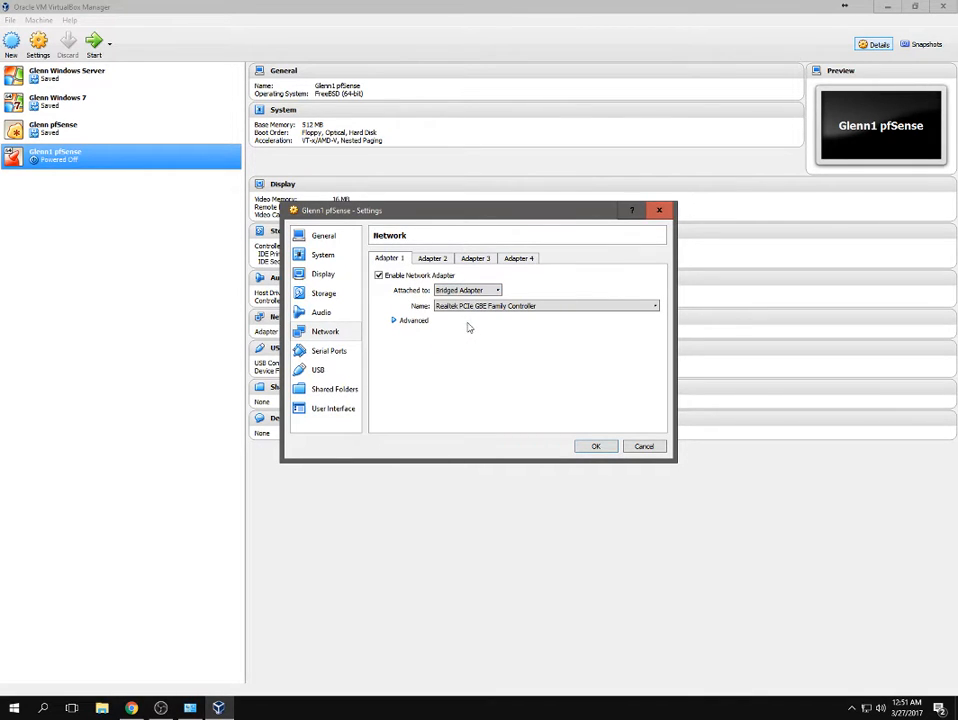
click(462, 308)
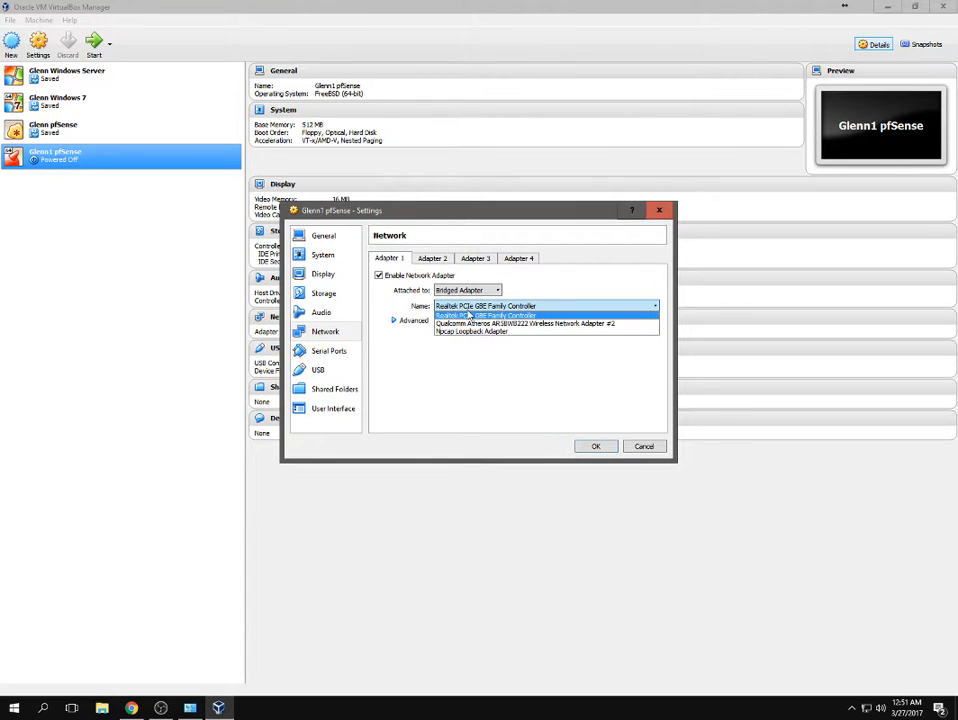
click(466, 315)
click(462, 309)
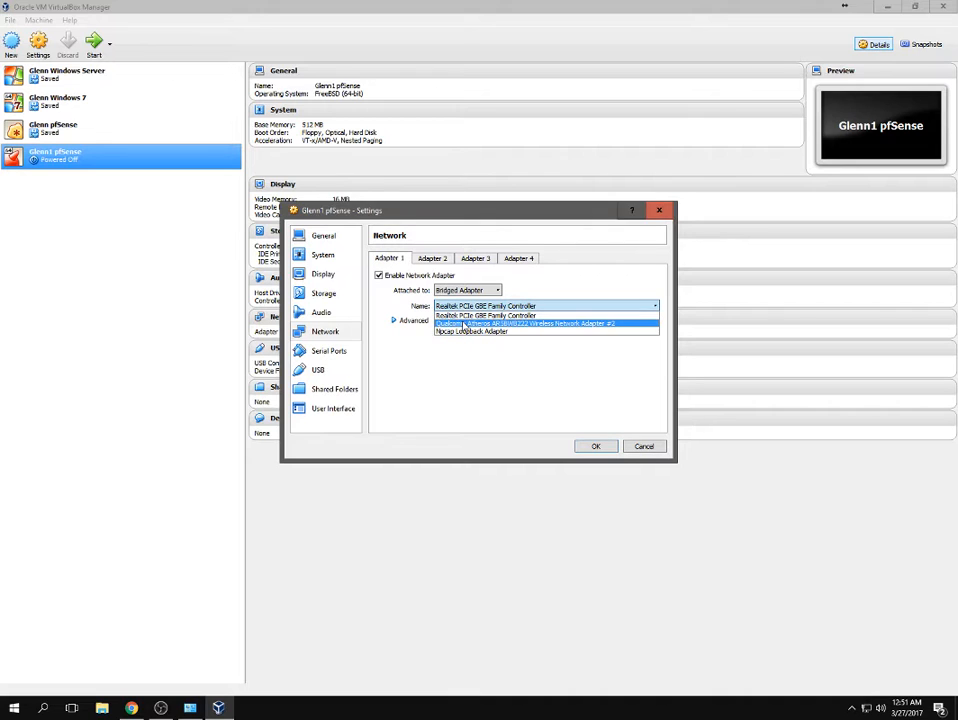
click(467, 316)
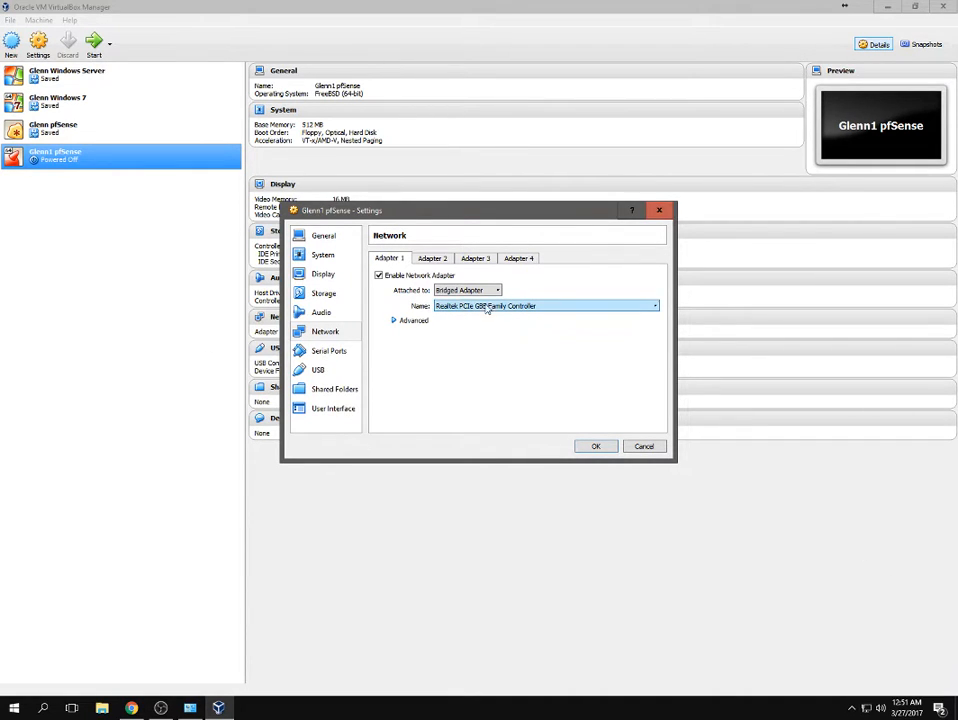
click(396, 321)
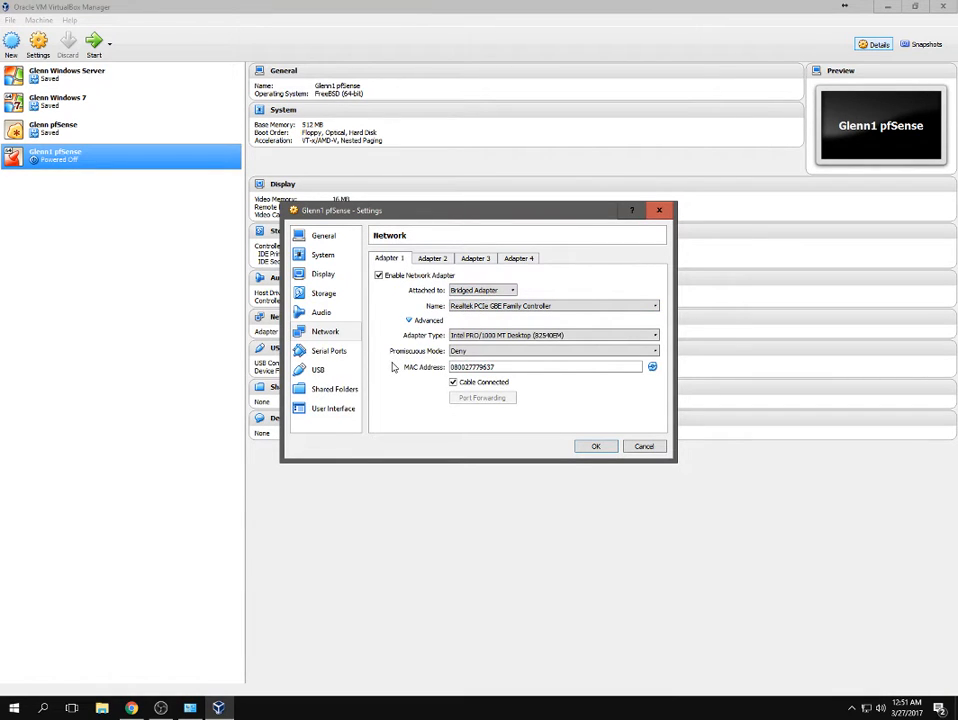
click(455, 352)
click(466, 377)
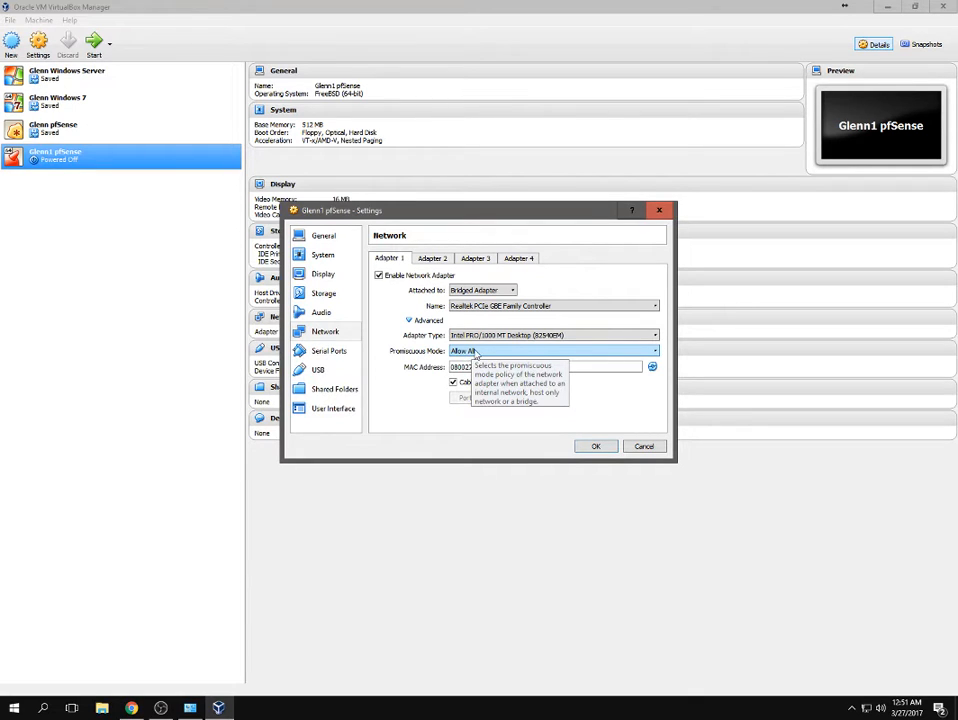
click(490, 367)
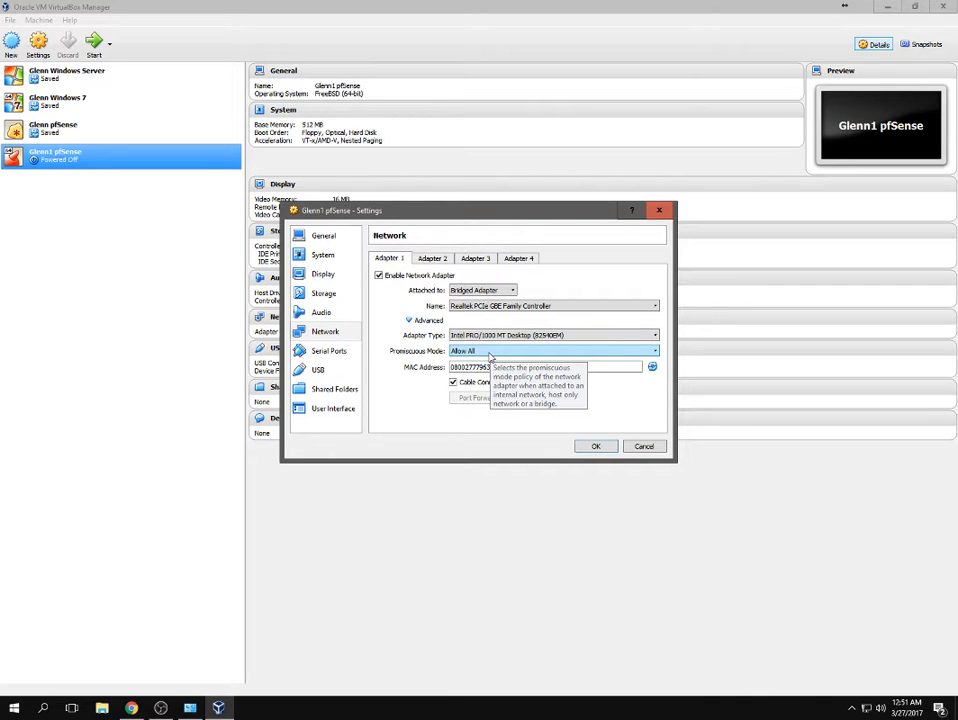
click(437, 262)
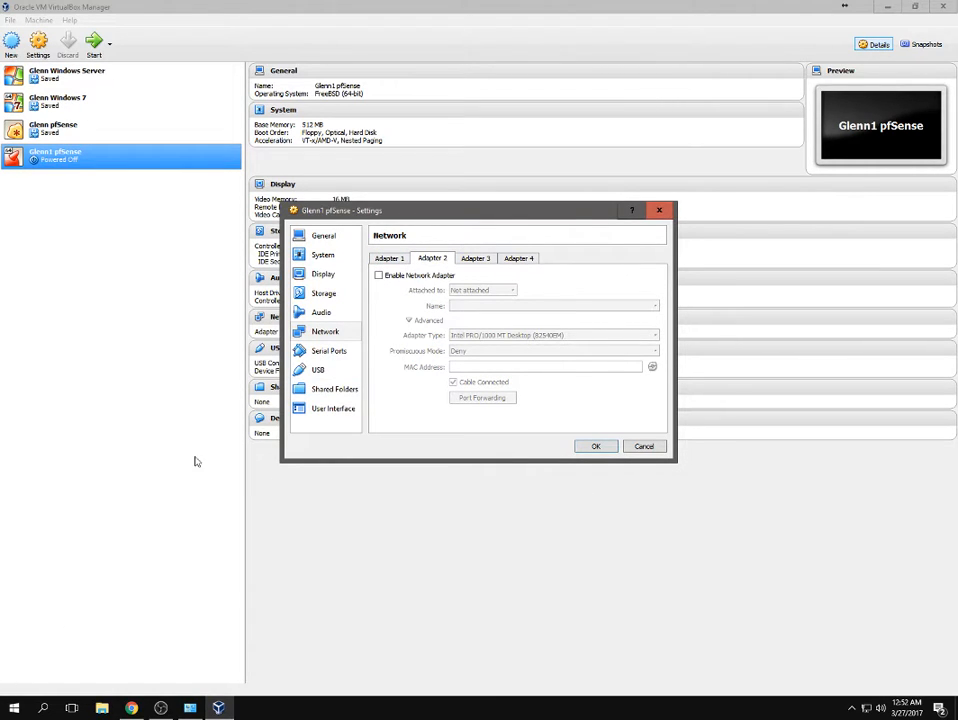
Enable Adapter 2 on an Internal Network renamed 'sar' with promiscuous mode Allow All.
click(390, 276)
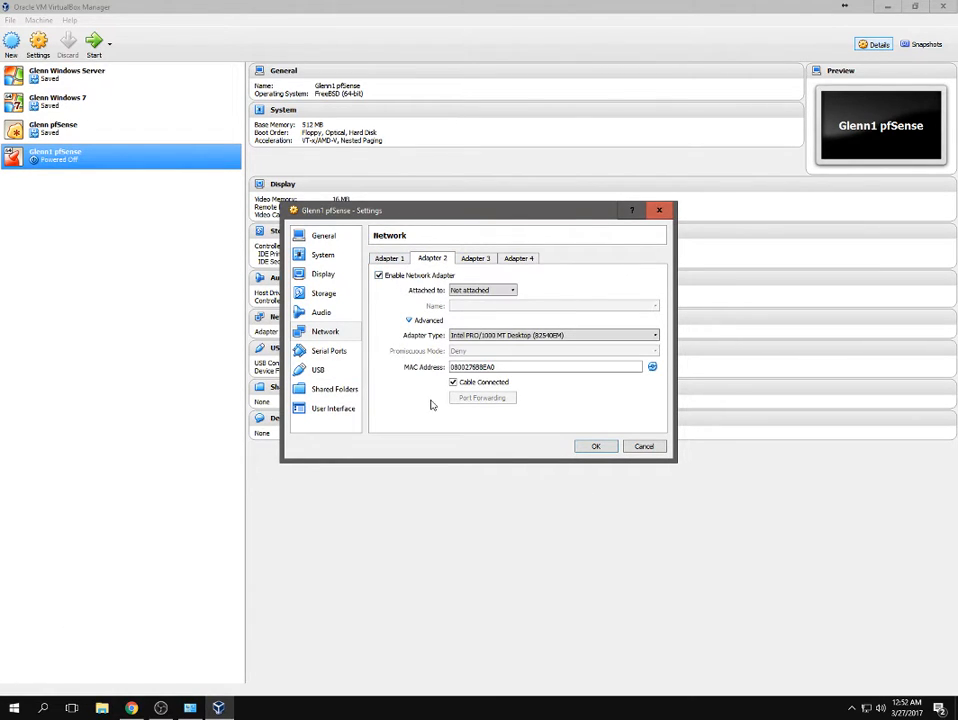
click(484, 290)
click(482, 332)
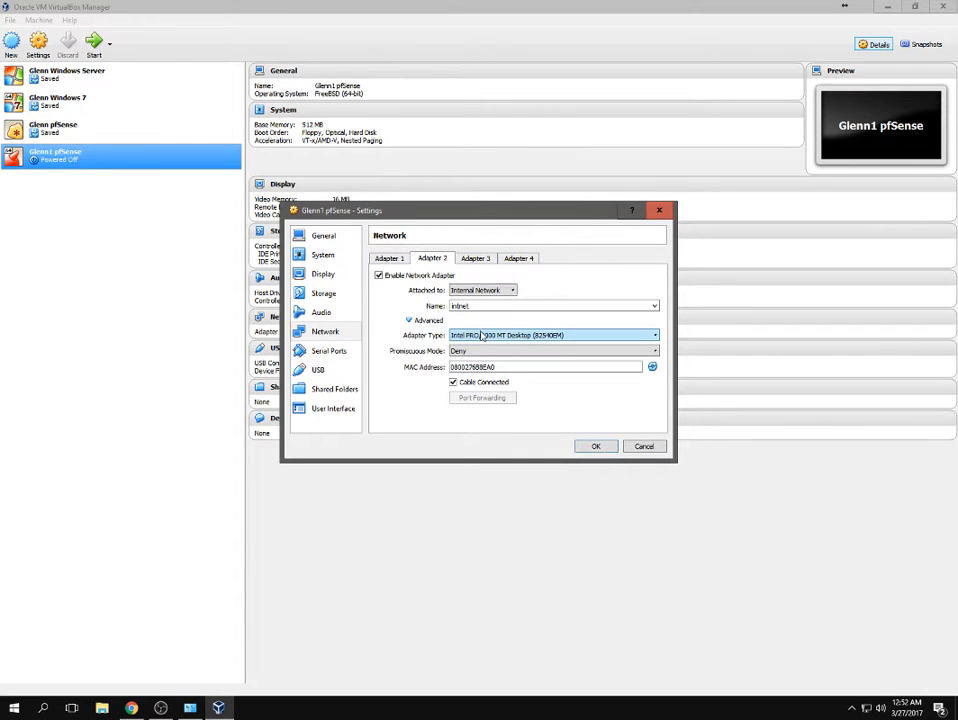
click(522, 351)
click(470, 384)
click(464, 386)
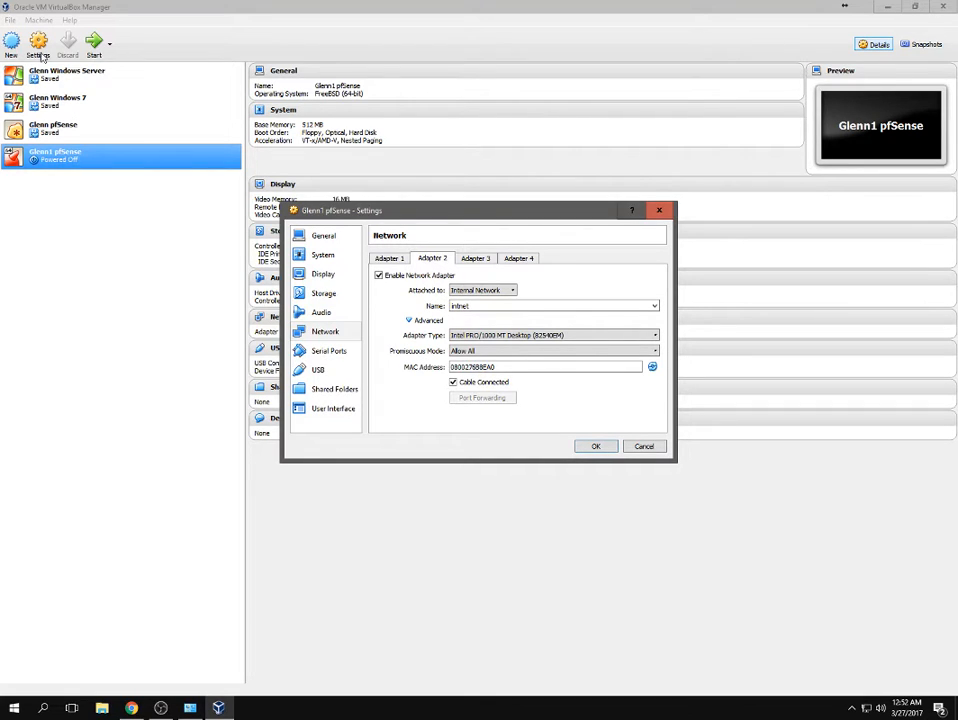
double_click(484, 305)
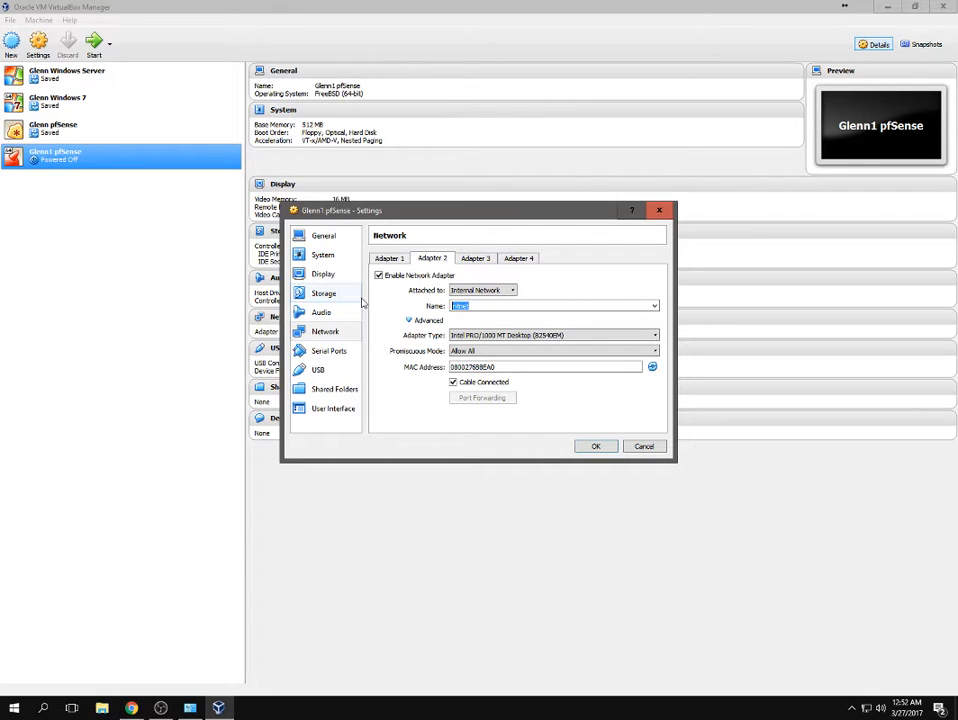
text(sarina)
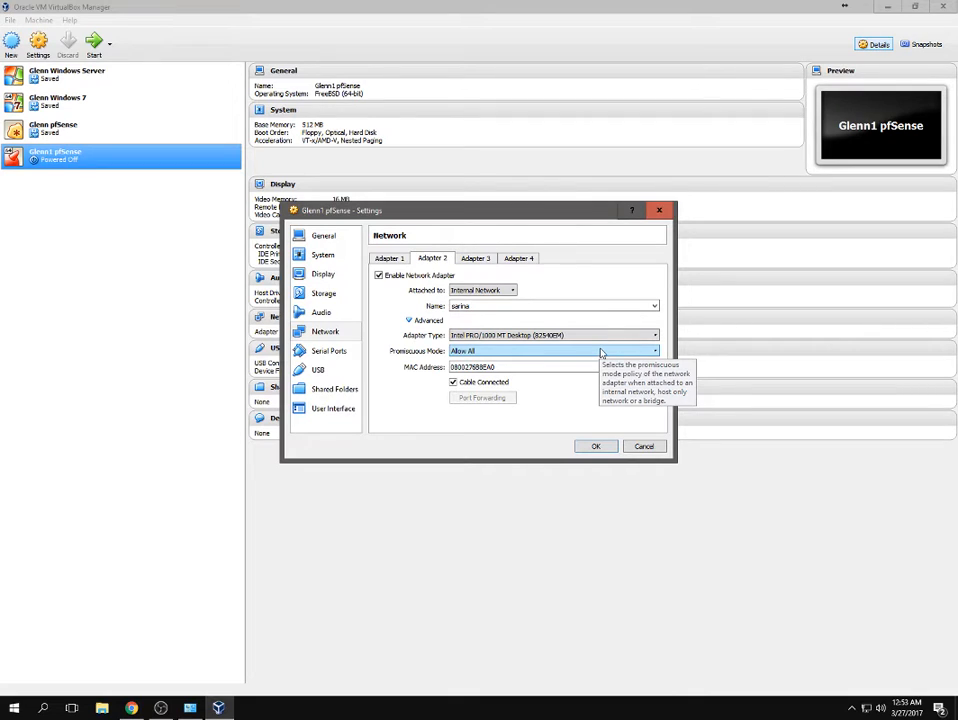
Disable the VM's USB controller.
click(350, 355)
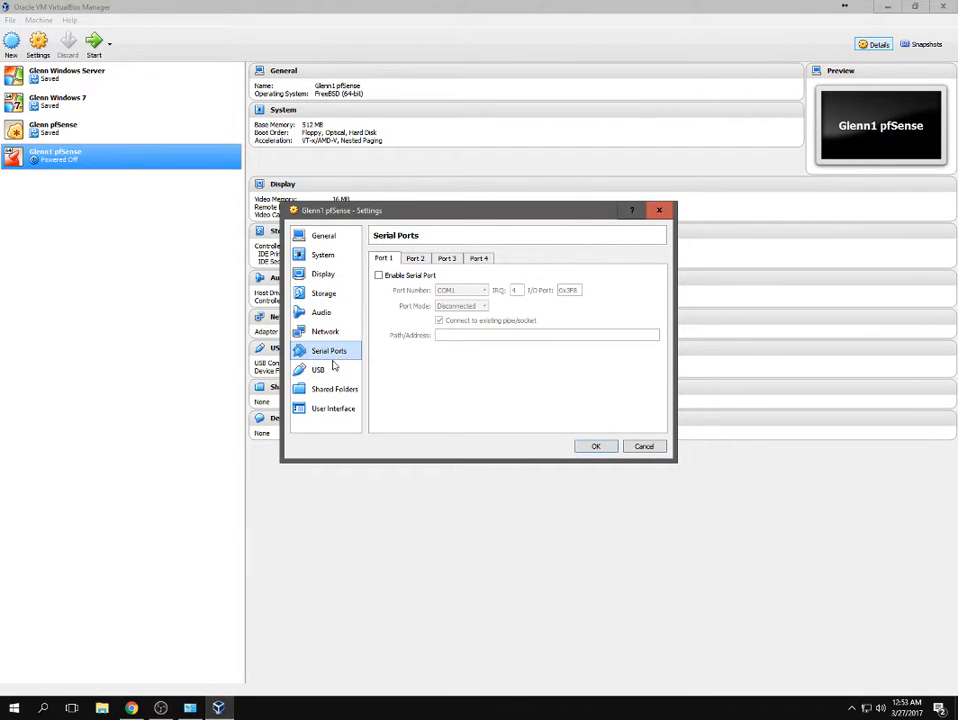
click(333, 369)
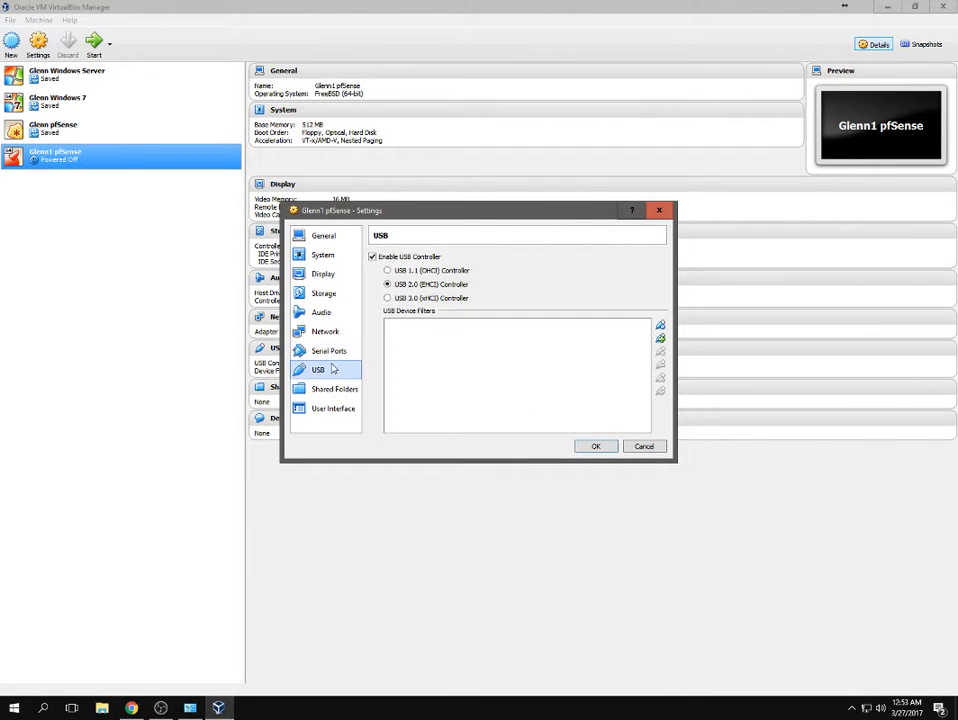
click(376, 258)
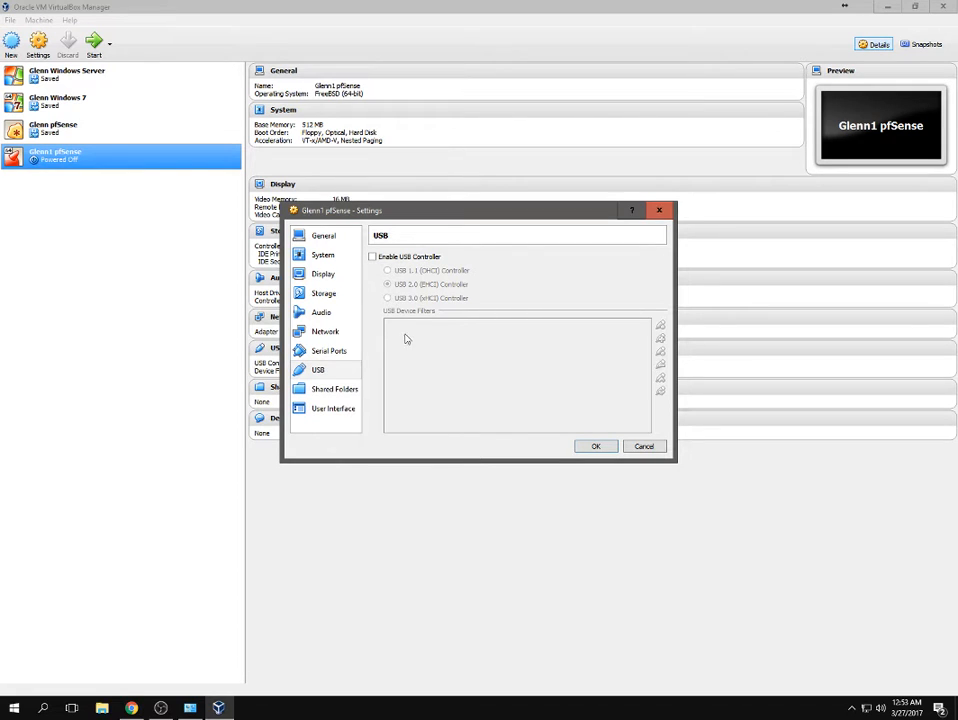
Save the VM settings, start the pfSense VM, and dismiss the keyboard capture notice.
click(584, 447)
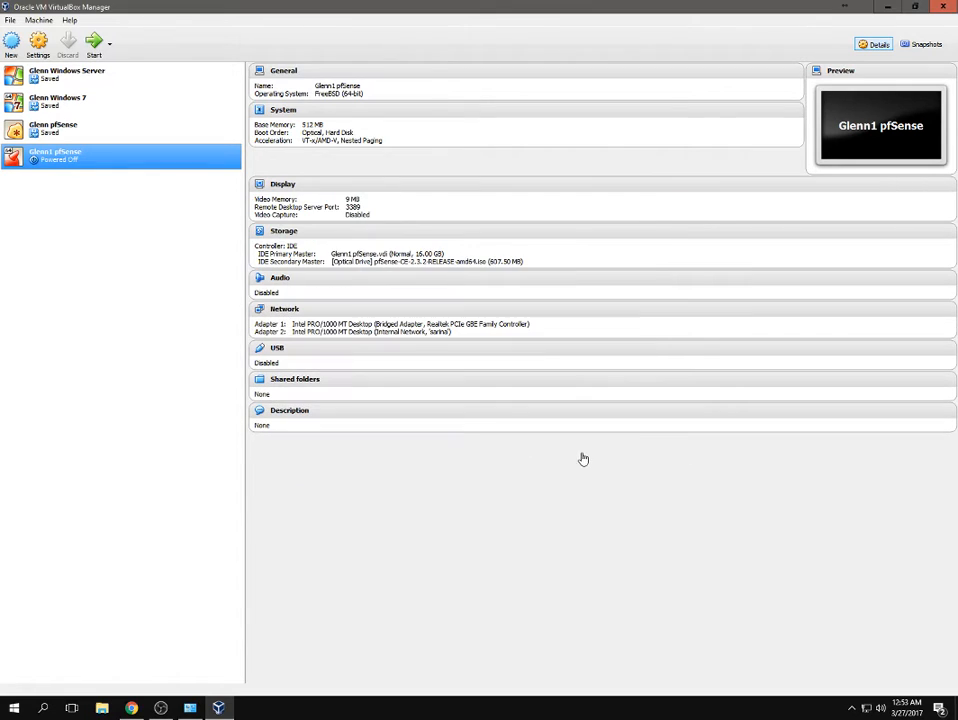
double_click(69, 163)
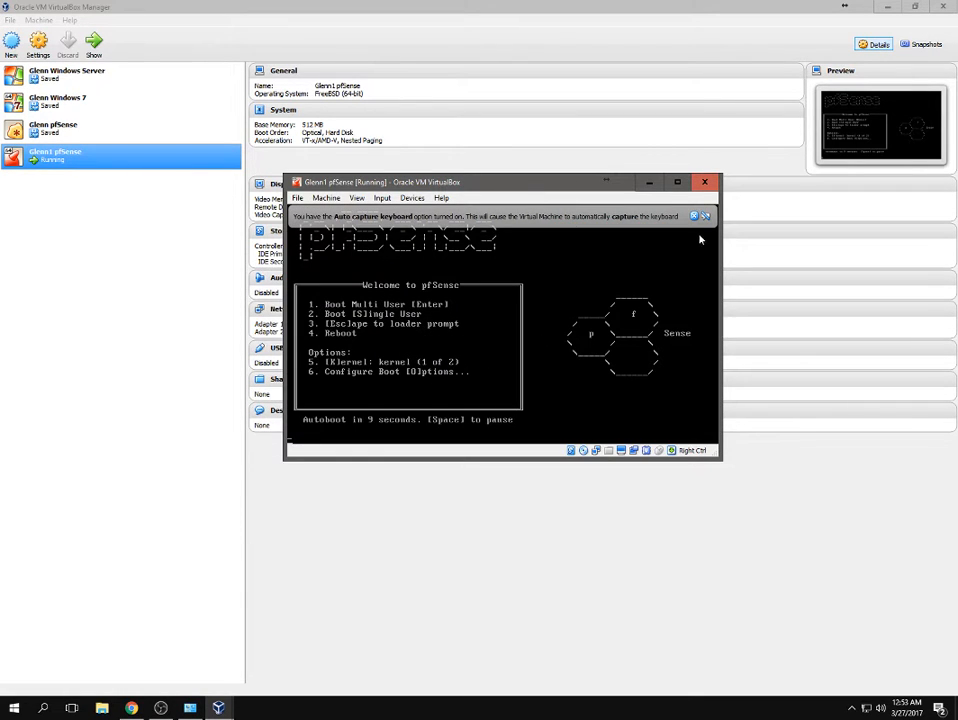
click(695, 217)
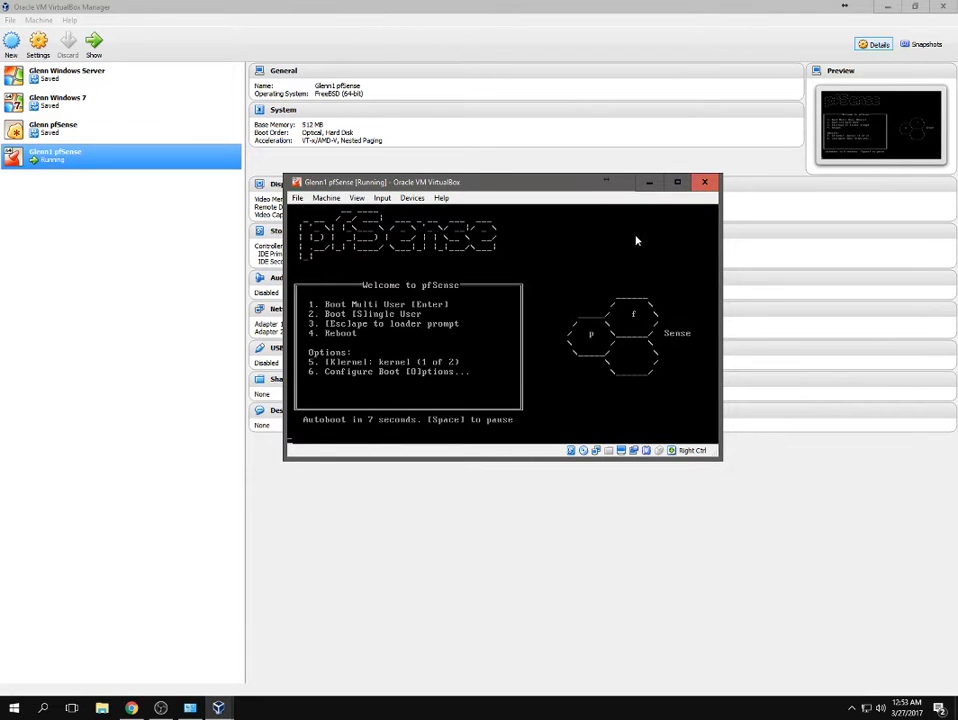
Maximize the VM console, cancel the stray Settings dialog, and return to normal window mode.
double_click(466, 184)
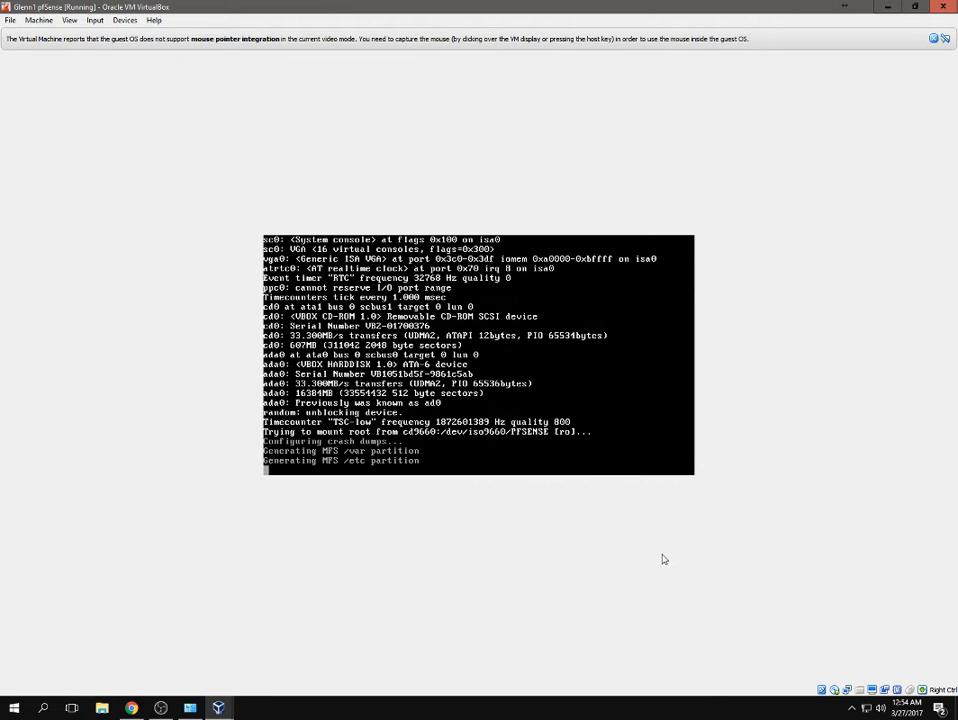
key(ctrl+s)
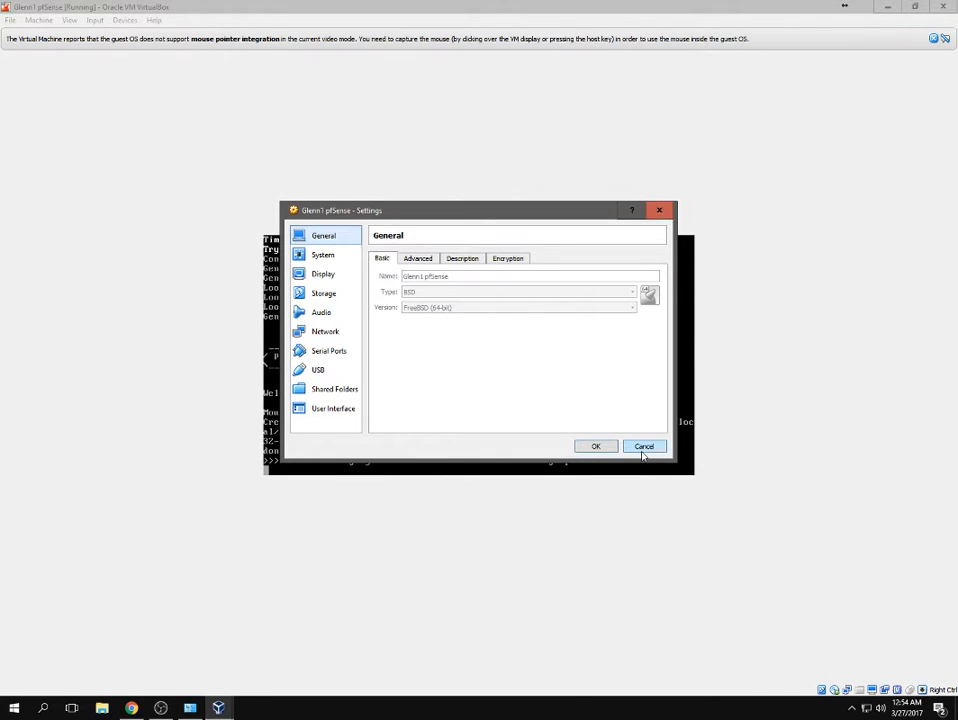
click(644, 448)
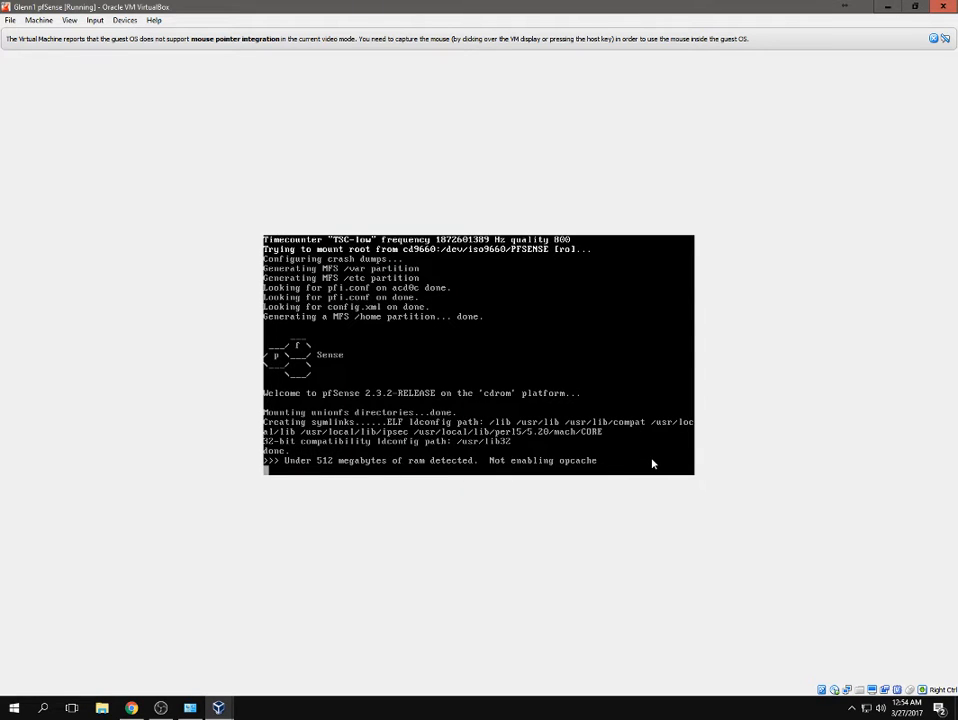
key(ctrl+c)
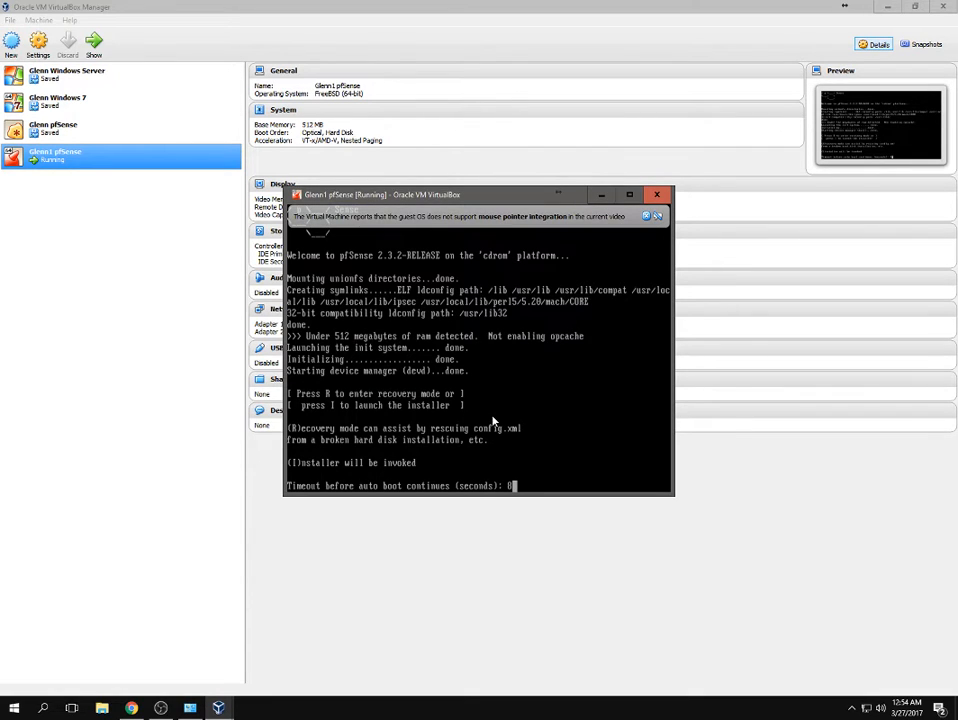
Close the VM window with 'Power off the machine', then start the pfSense VM again.
click(657, 196)
click(456, 356)
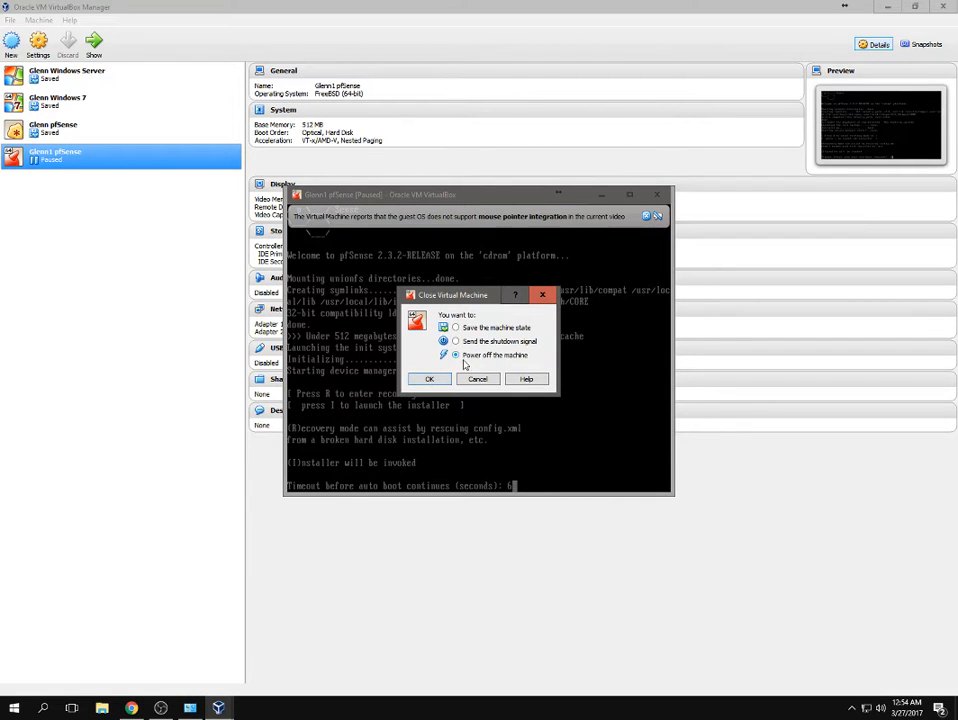
click(431, 378)
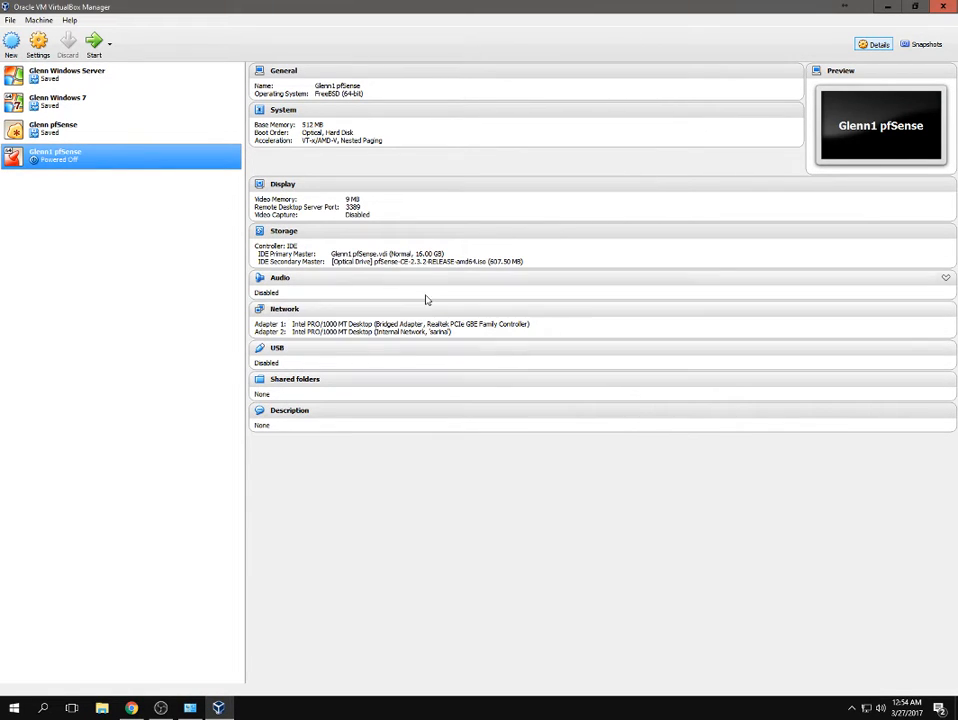
double_click(60, 163)
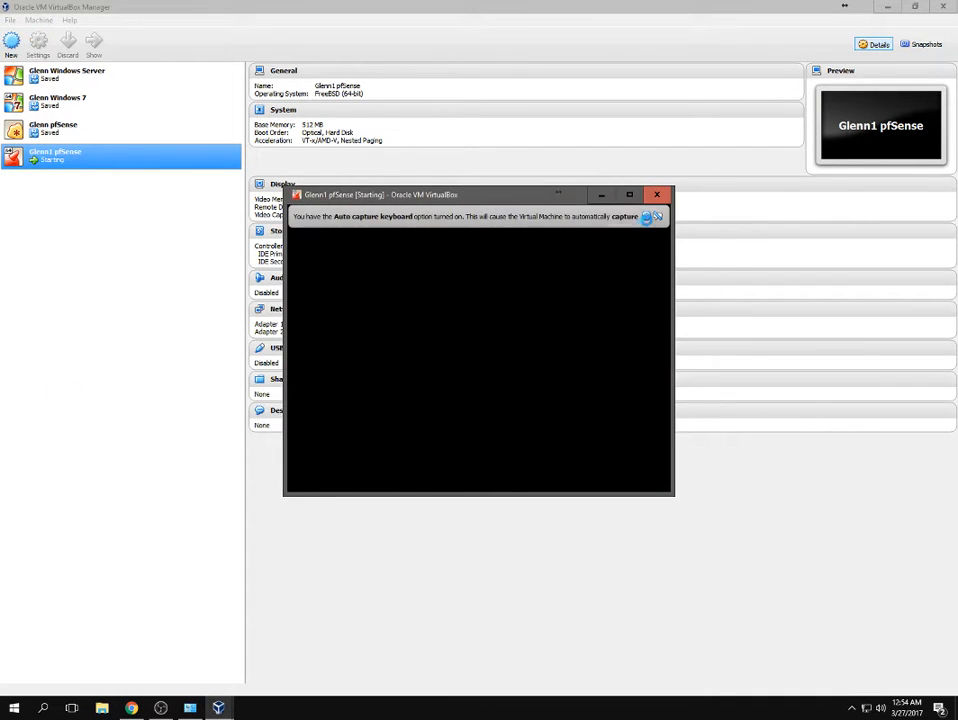
Dismiss the auto-capture notice, maximize the VM window, and press I to launch the installer.
click(657, 216)
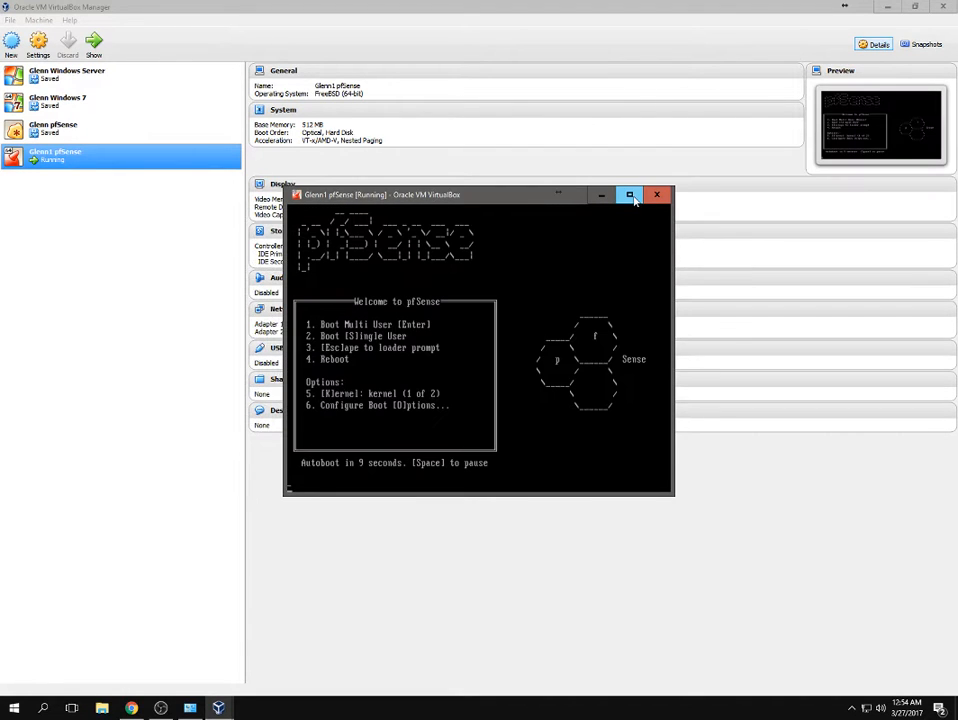
click(630, 195)
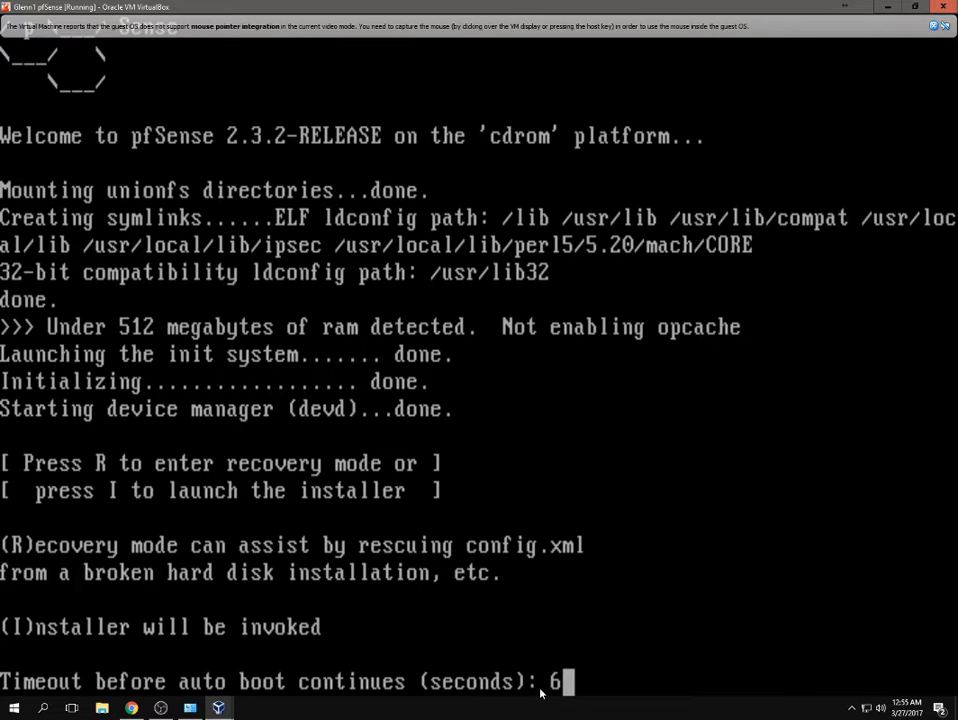
key(i)
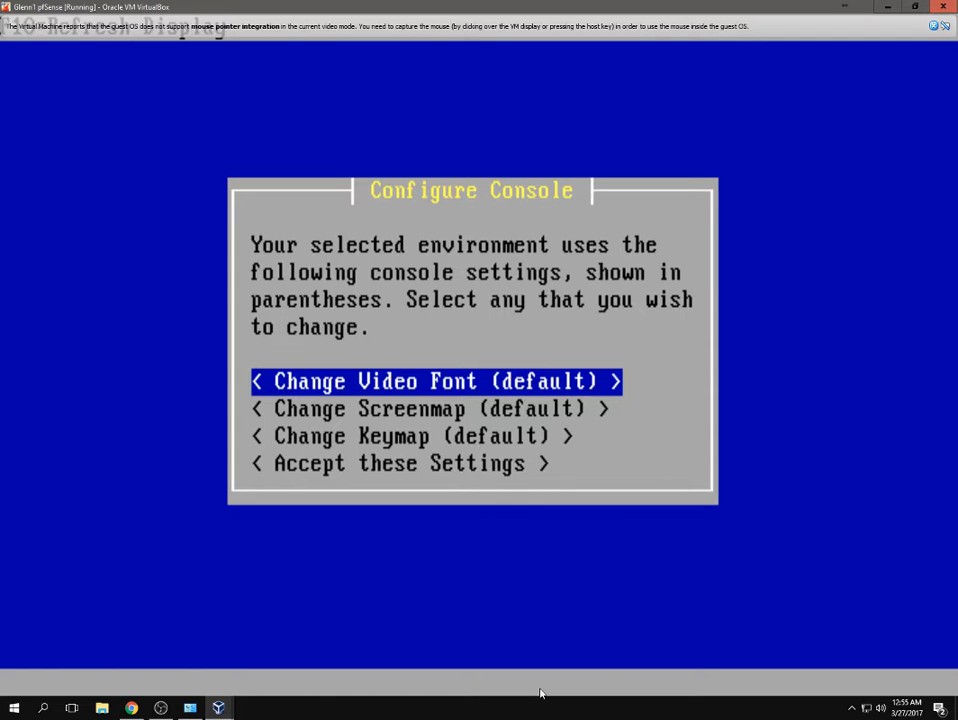
Accept the default console settings, choose Quick/Easy Install, and confirm erasing the disk.
key(Down)
key(Down)
key(Down)
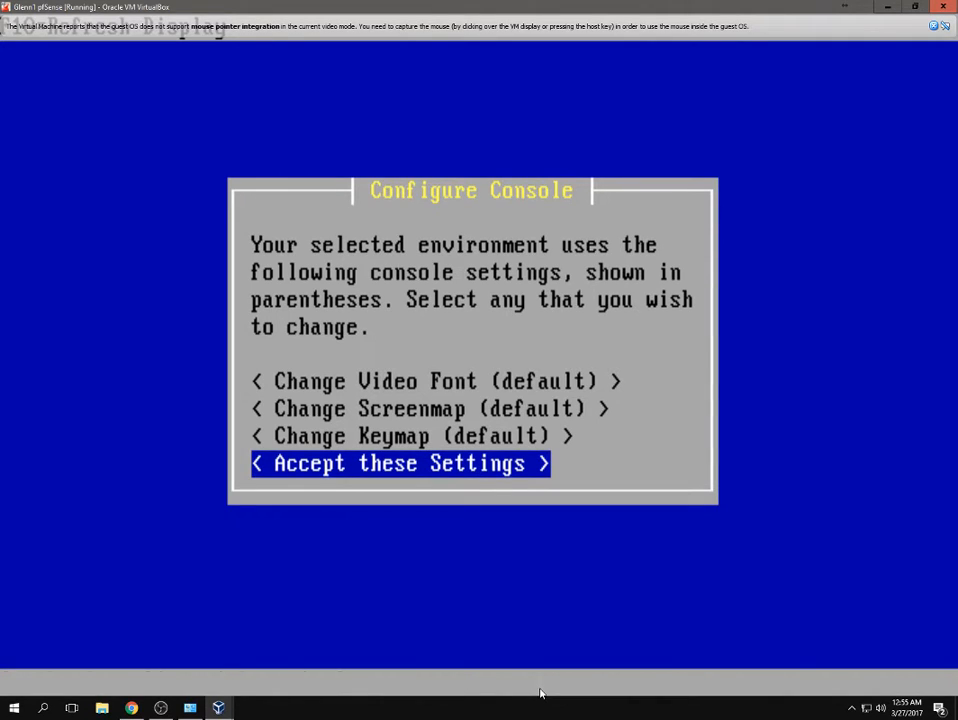
key(Return)
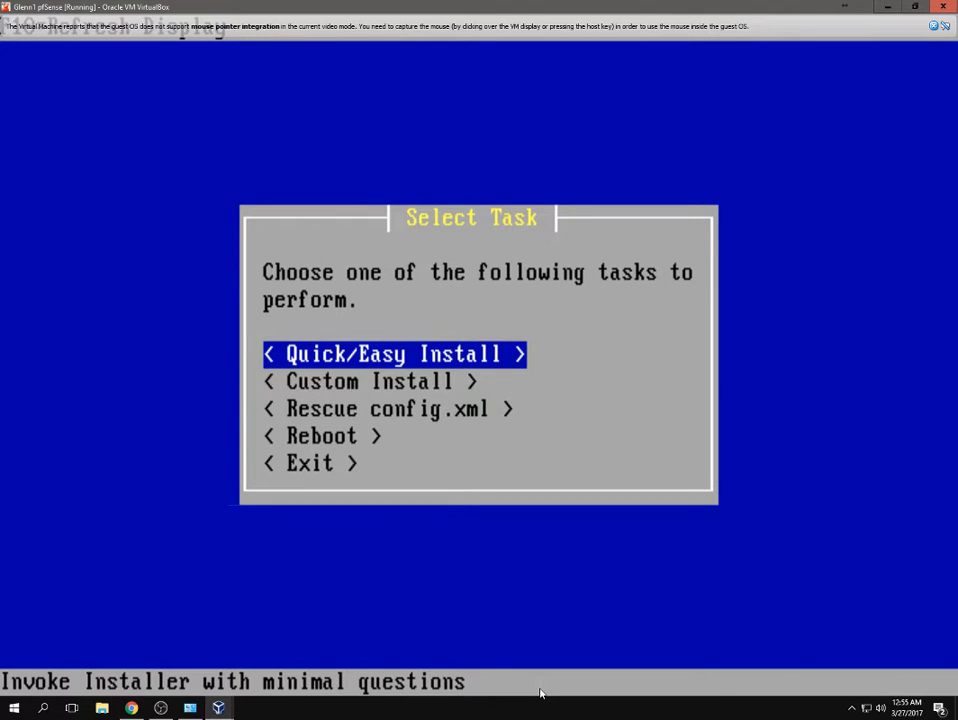
key(Return)
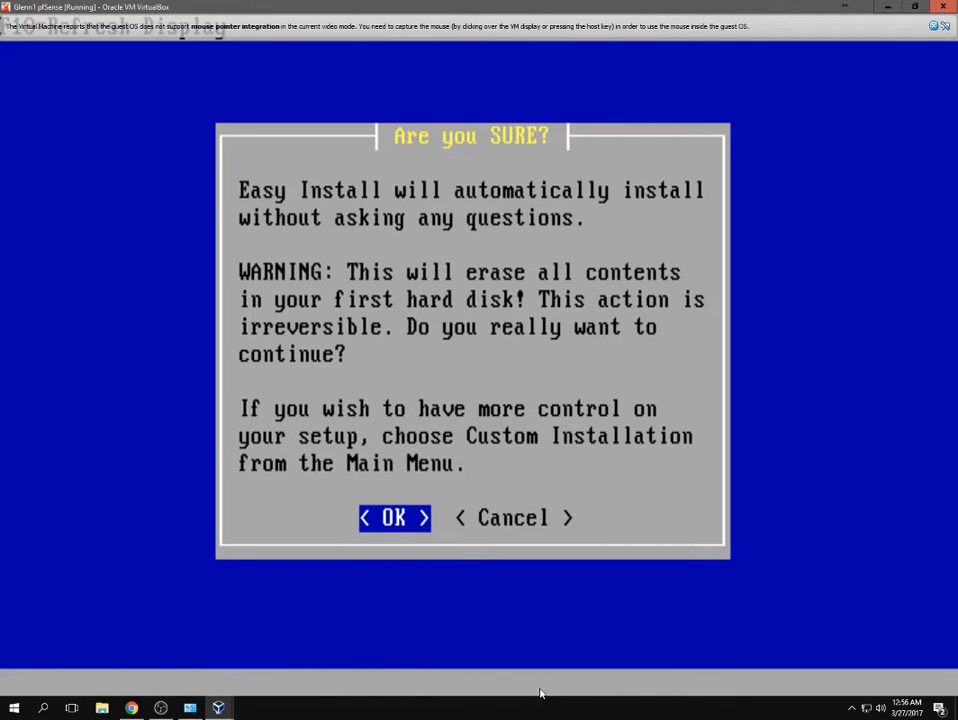
key(Return)
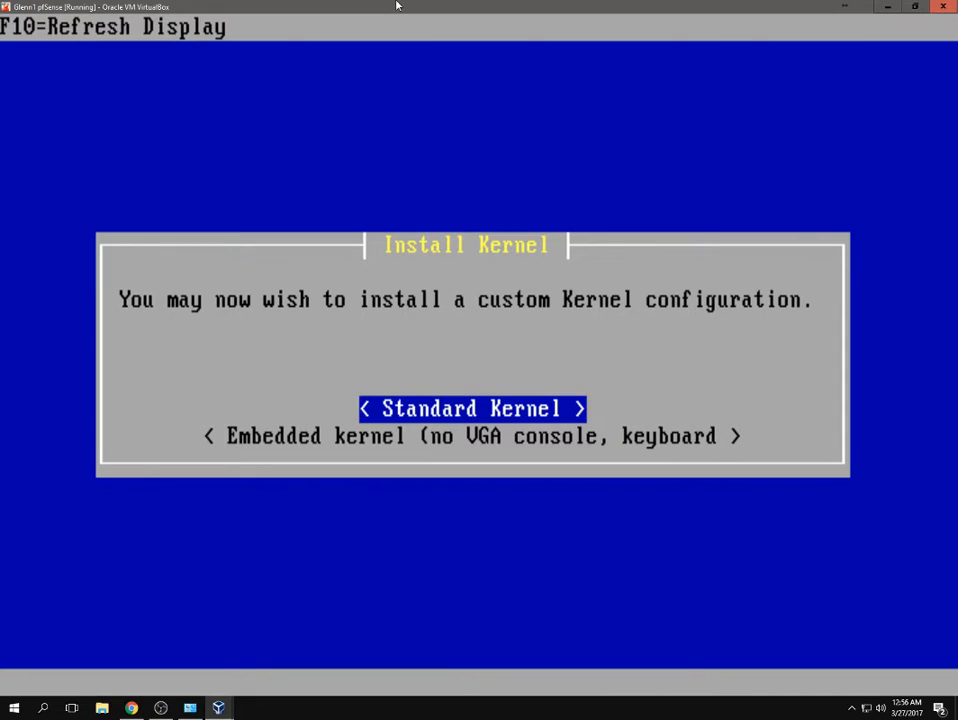
Install the Standard Kernel and restore the VM window to a smaller size.
key(Return)
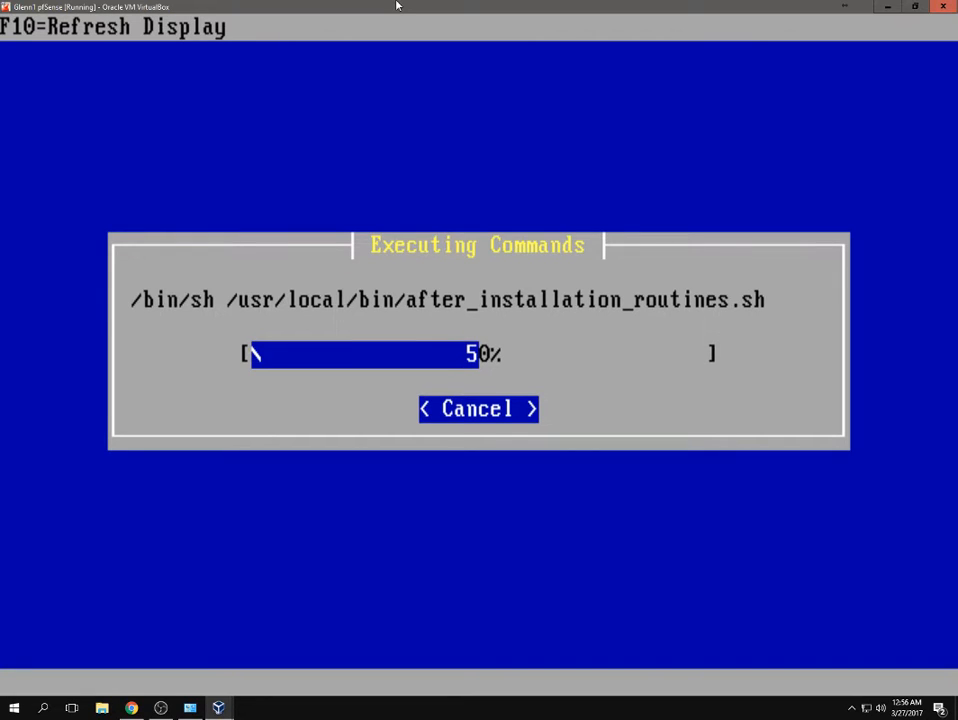
double_click(396, 6)
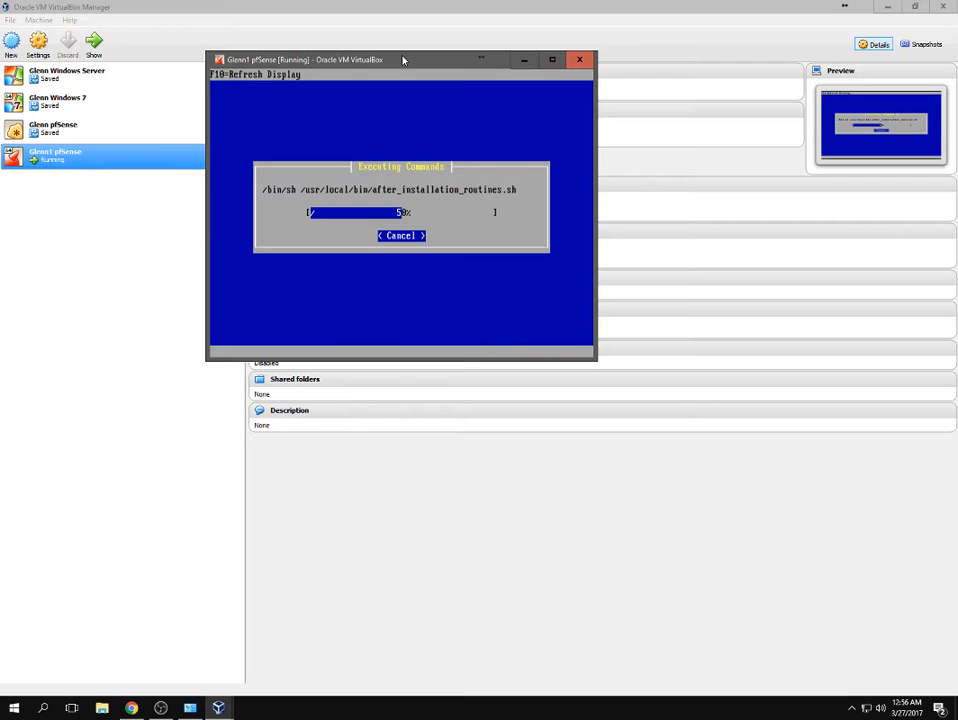
drag(404, 56, 474, 197)
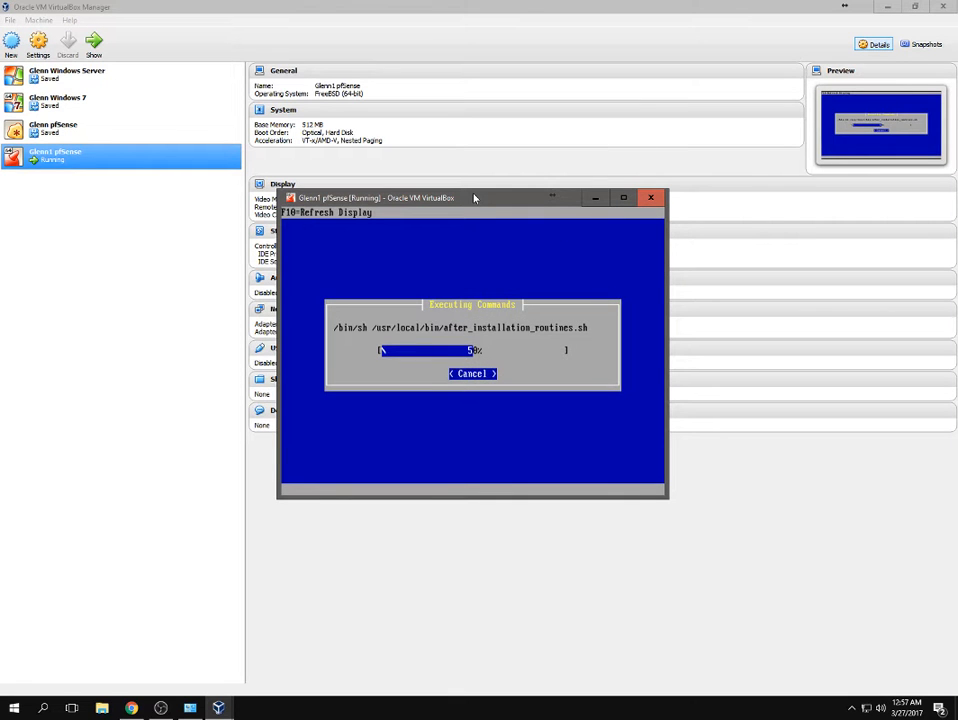
Cancel the stray Settings dialog, exit scaled mode, and centre the VM window.
key(ctrl+s)
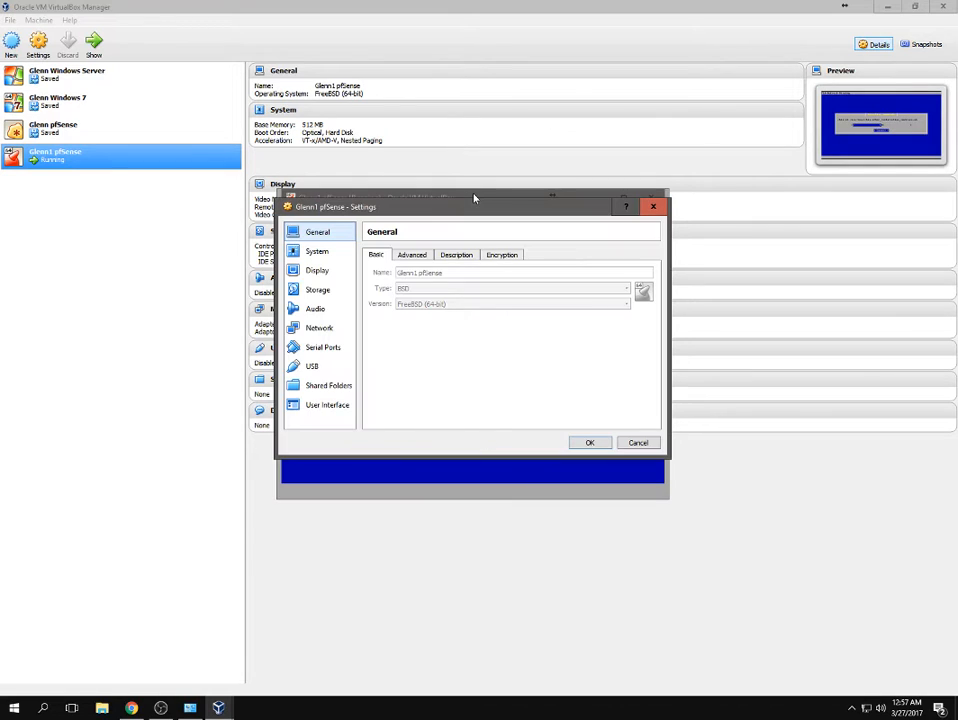
click(653, 206)
key(ctrl+c)
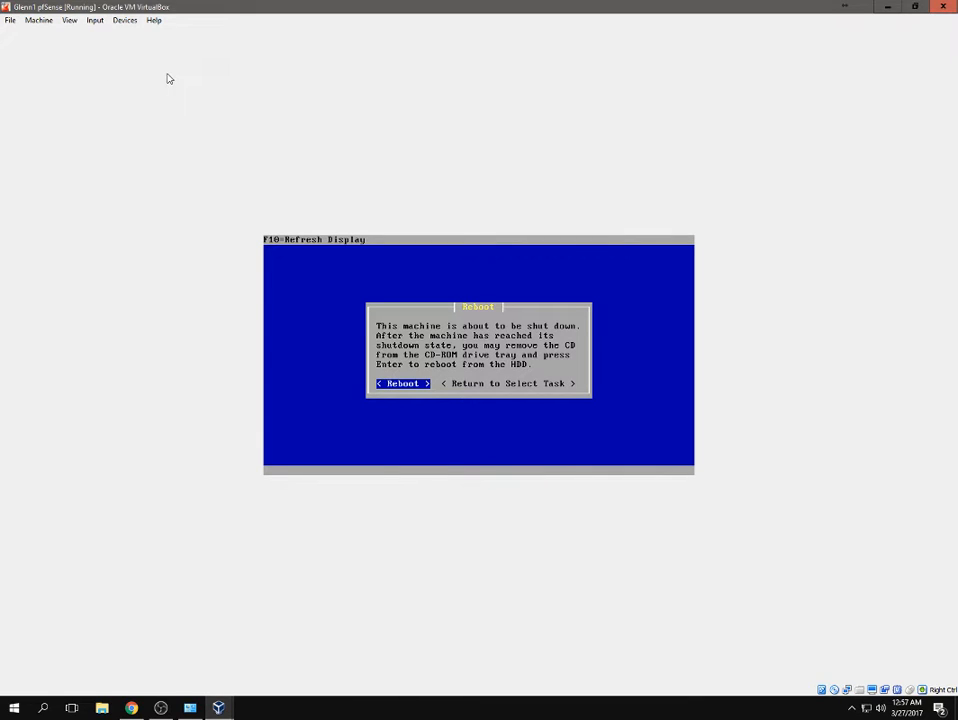
double_click(208, 6)
drag(185, 8, 392, 120)
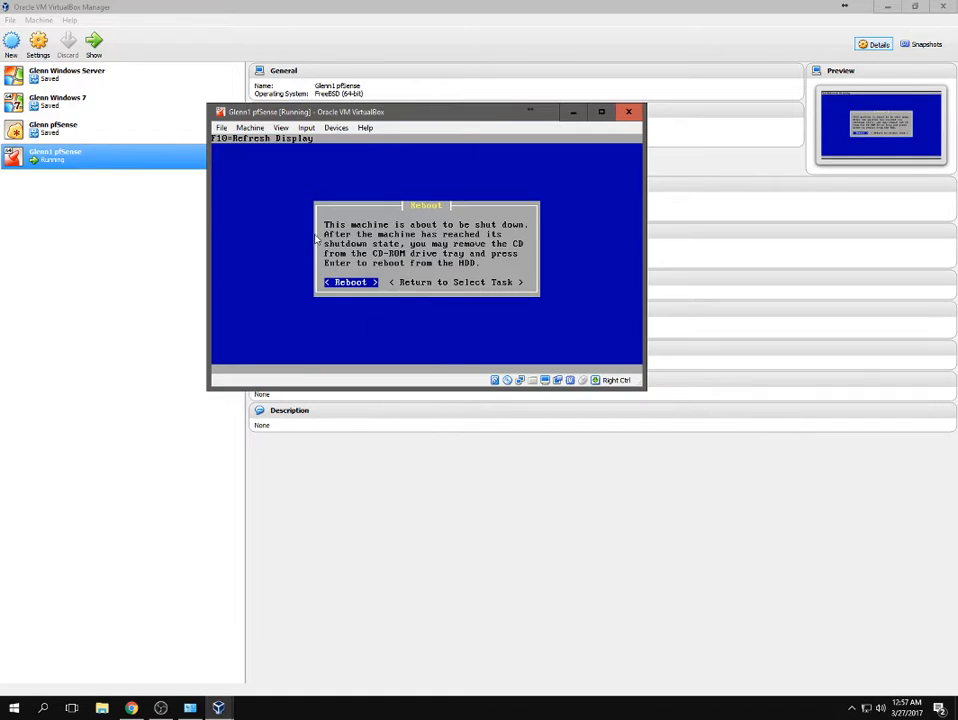
Remove the installer disc from the virtual optical drive and reboot pfSense from disk.
click(337, 129)
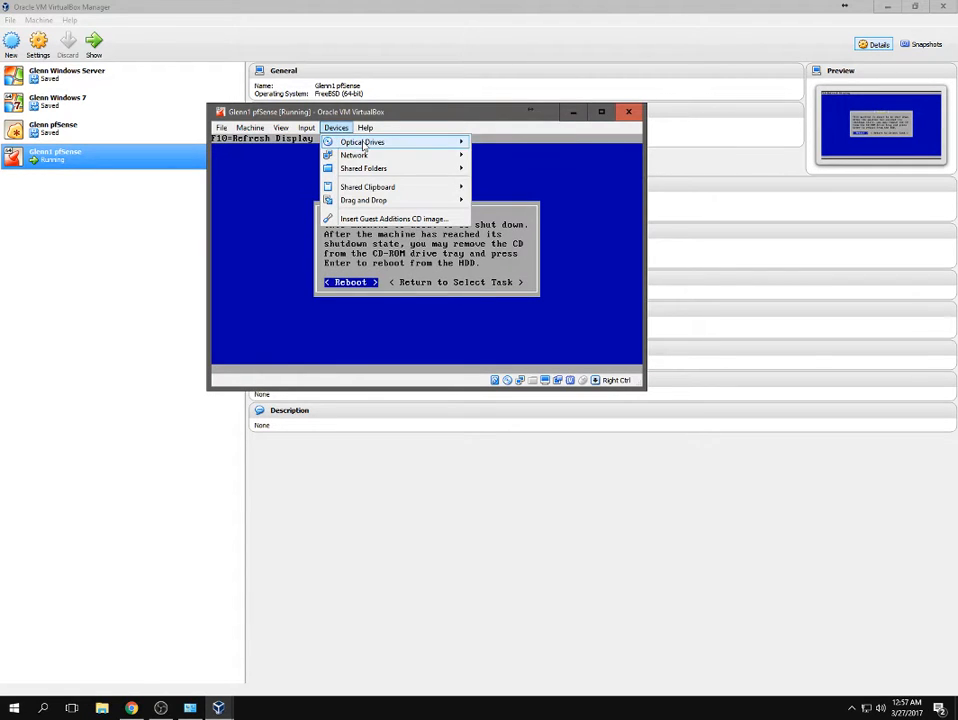
mouse_move(364, 146)
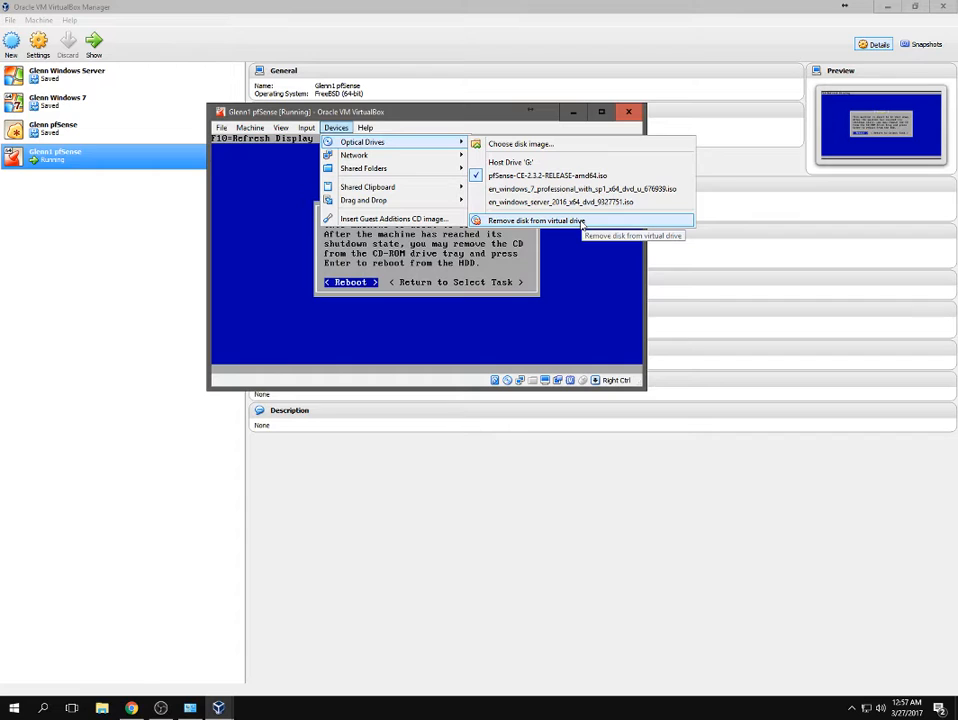
click(582, 221)
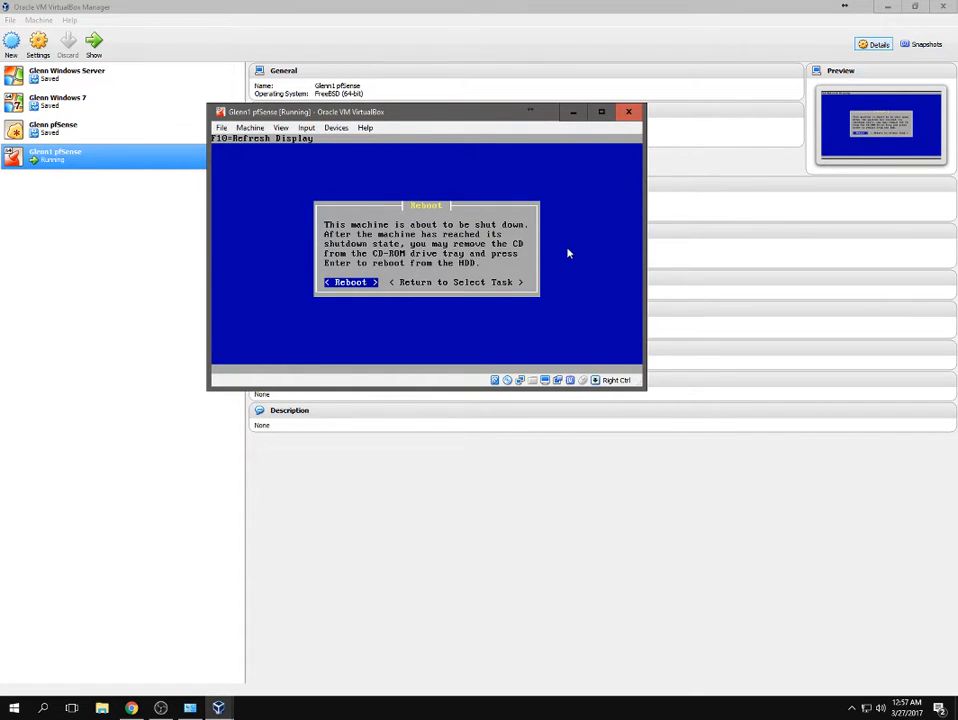
key(Return)
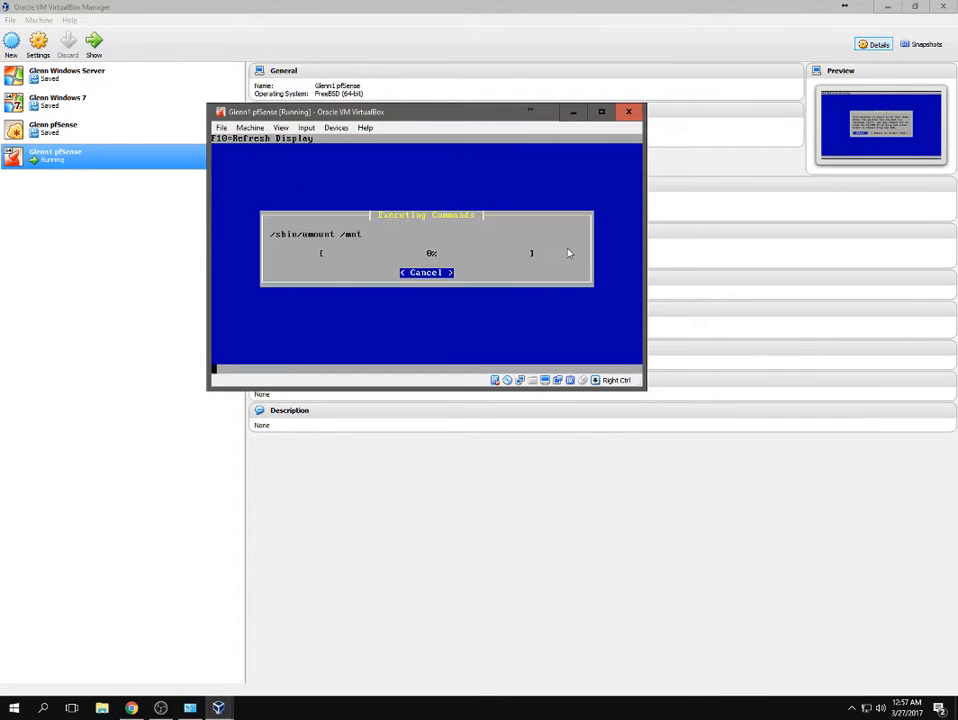
click(336, 128)
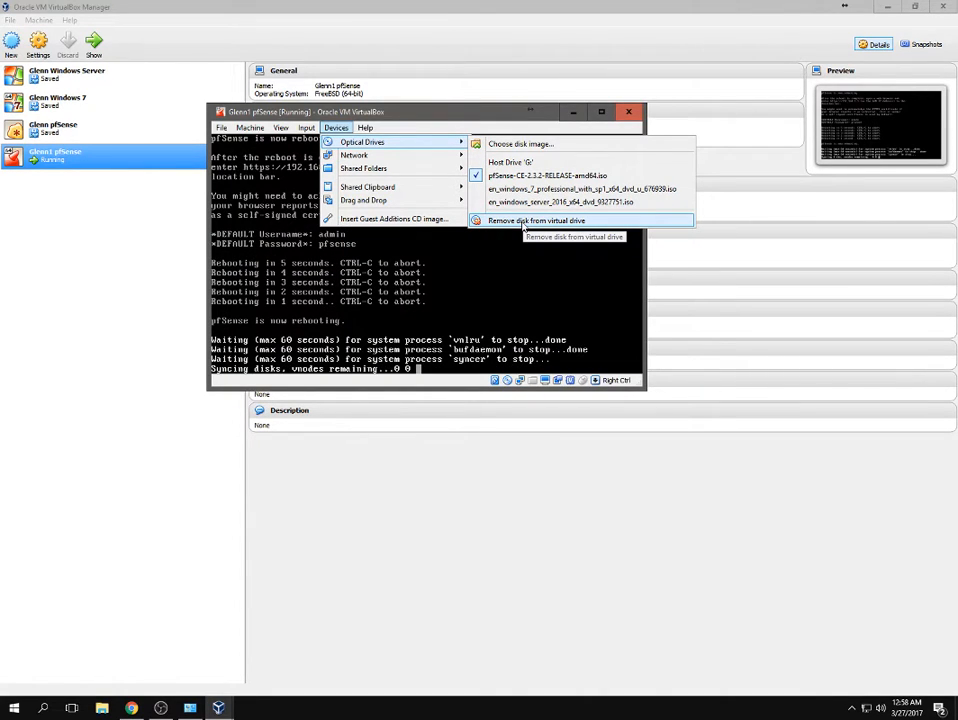
click(523, 221)
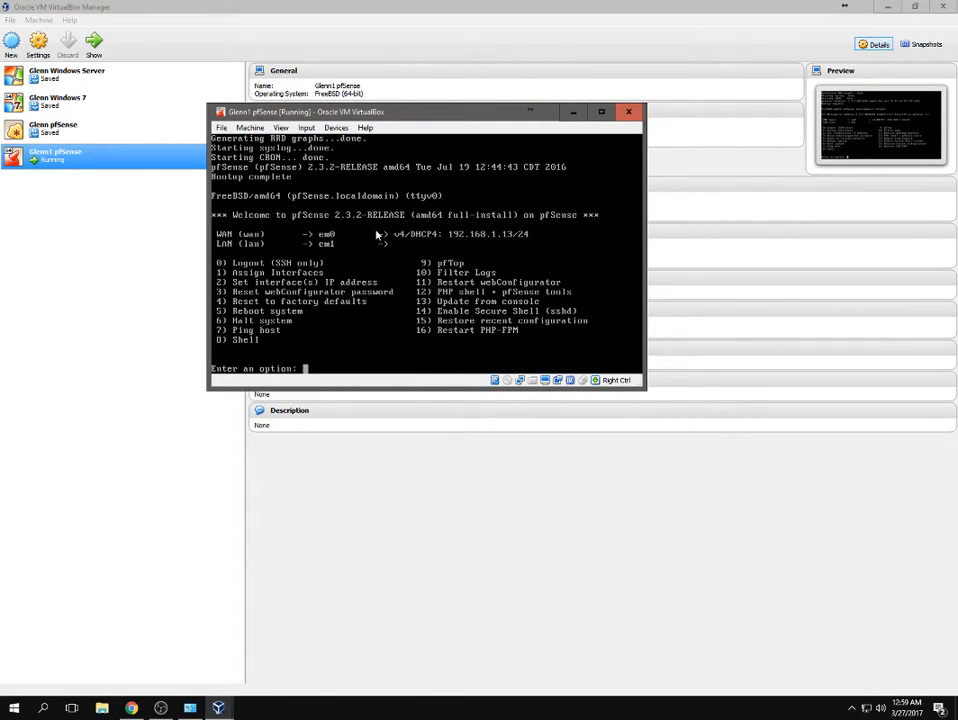
Choose console option 2, then interface 2 to set the LAN (em1) IP address.
key(Left)
key(BackSpace)
key(BackSpace)
key(BackSpace)
key(BackSpace)
text(2)
key(Return)
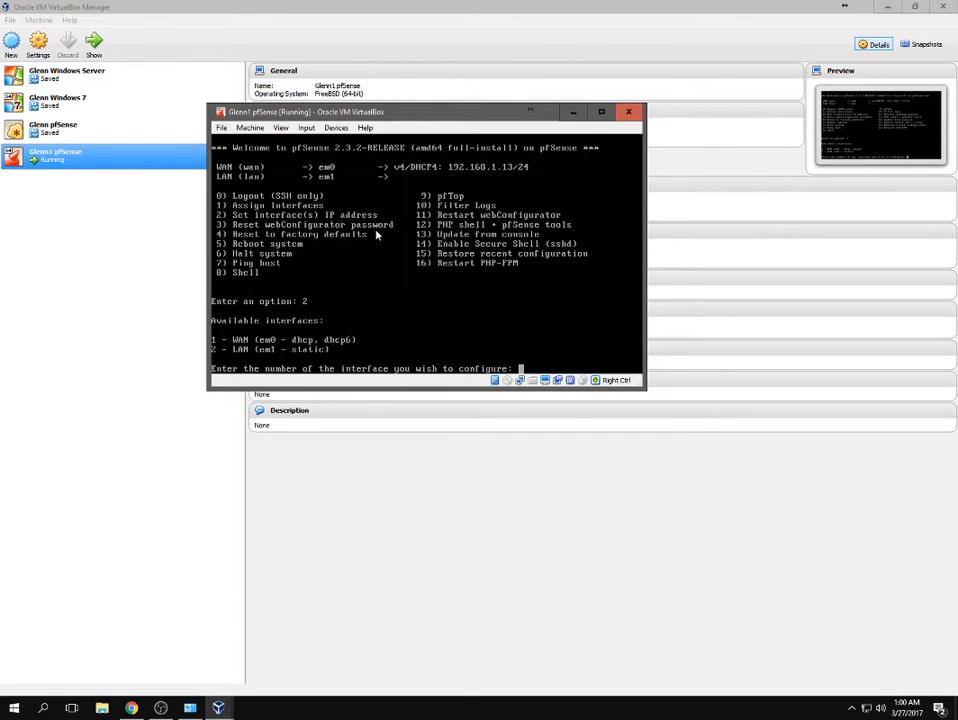
text(2)
key(Return)
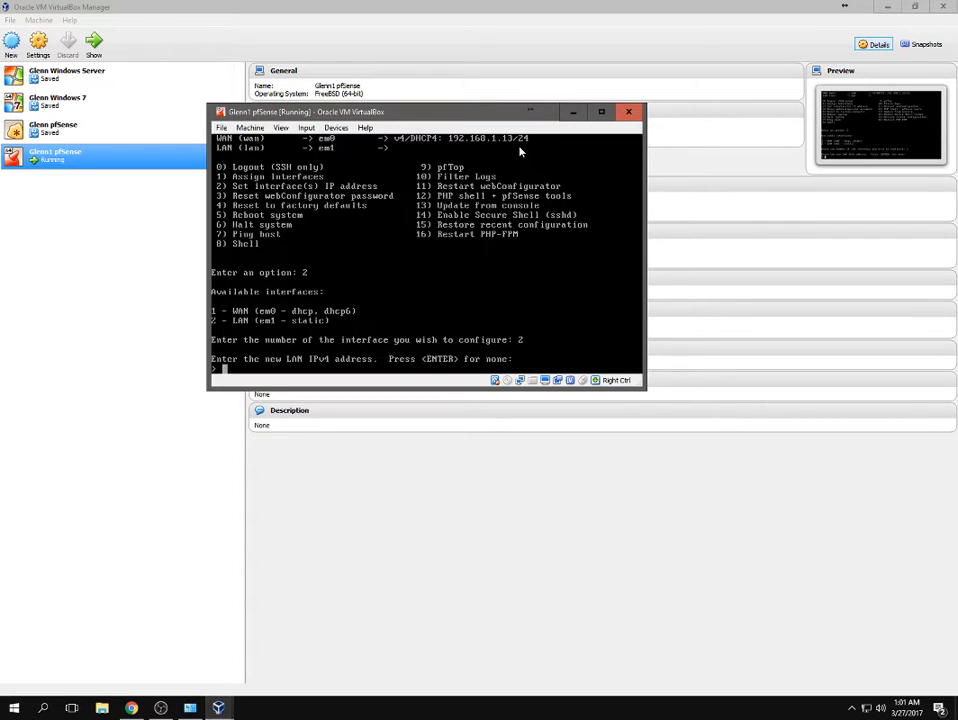
Enter 10.0.0.1 as the LAN IPv4 address with subnet bit count 8.
text(10.0.0.1)
key(Return)
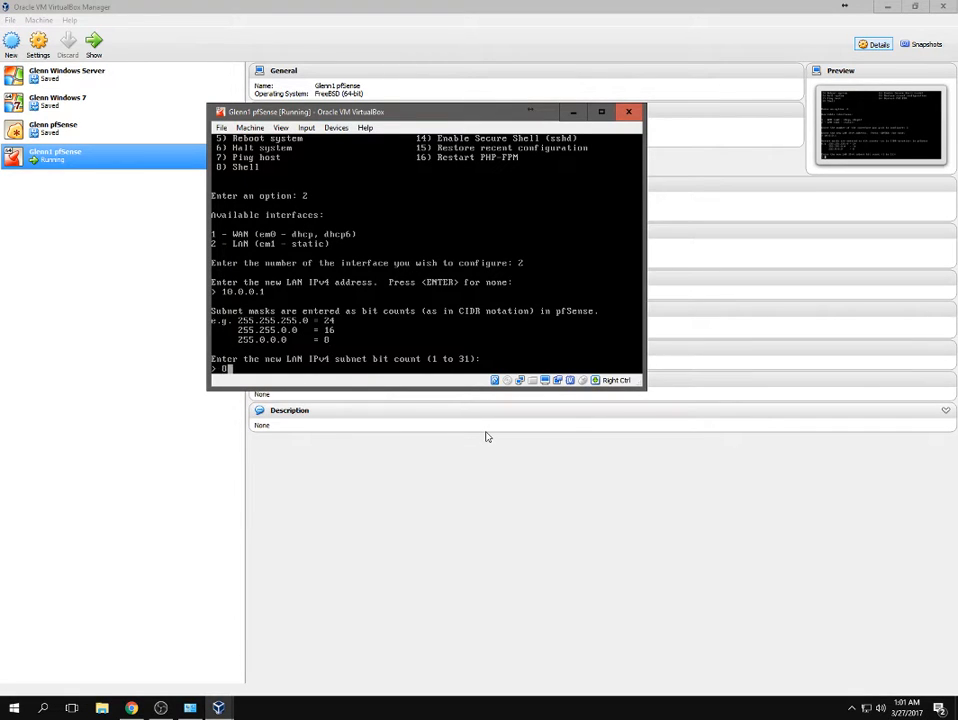
text(8)
key(Return)
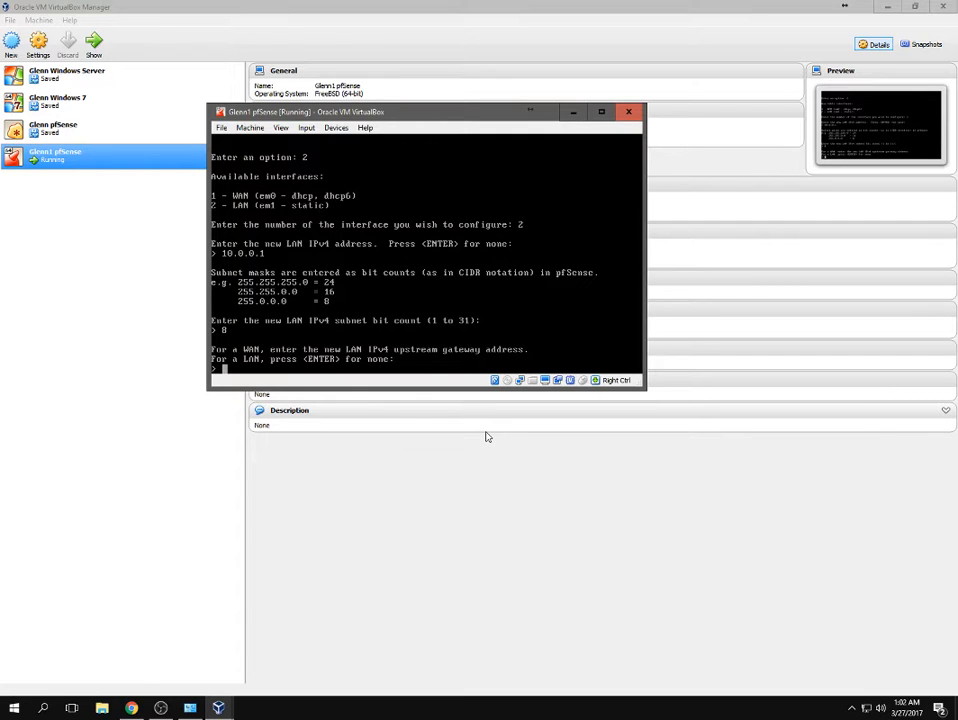
Leave the LAN gateway and IPv6 address empty, and answer n to the DHCP server.
key(Return)
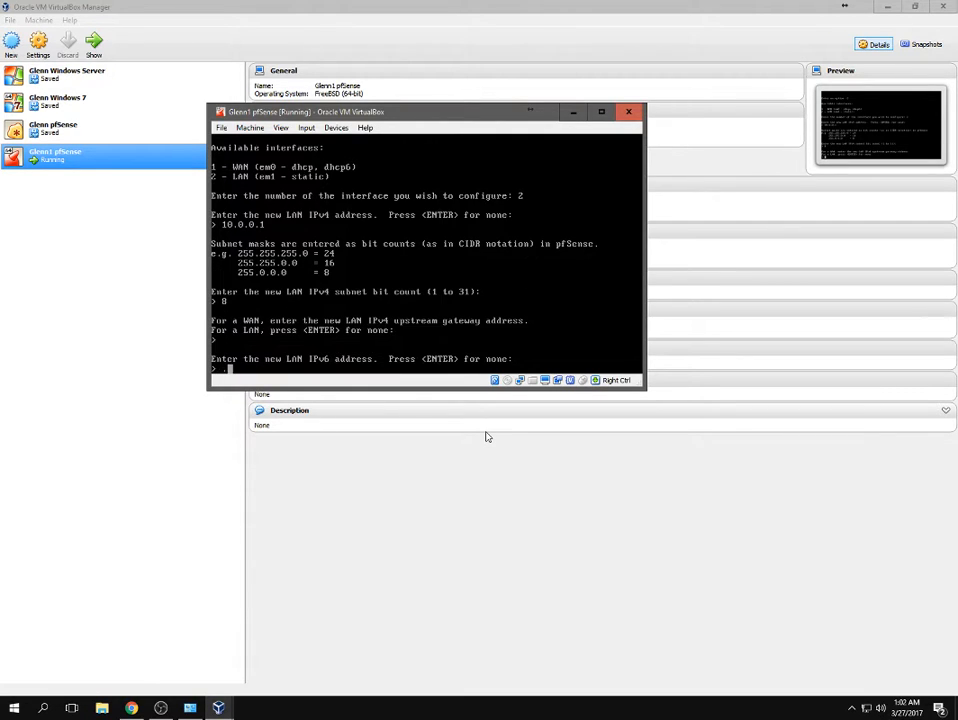
text(.)
key(BackSpace)
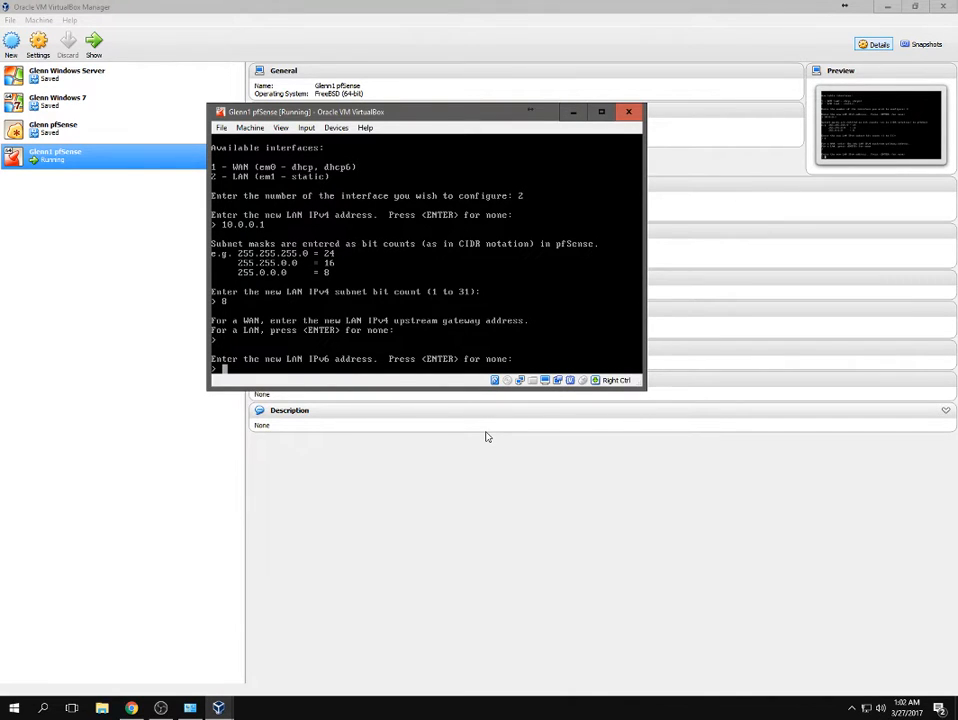
key(Return)
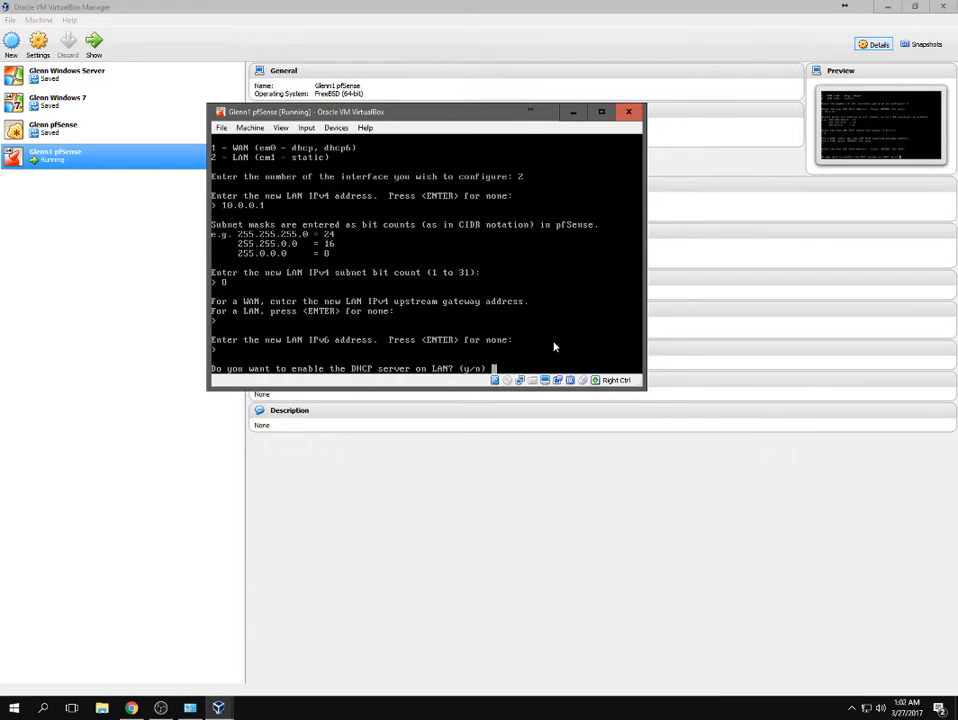
text(n)
key(Return)
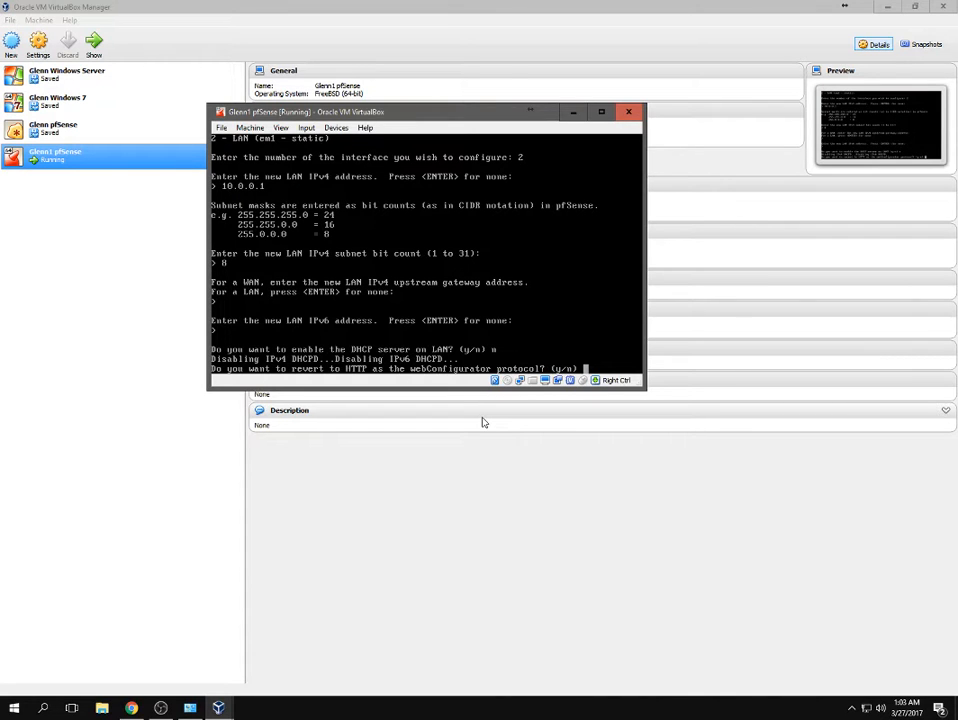
Load 192.168.1.1 in a new Chrome tab, close it, and return to the pfSense console.
click(132, 708)
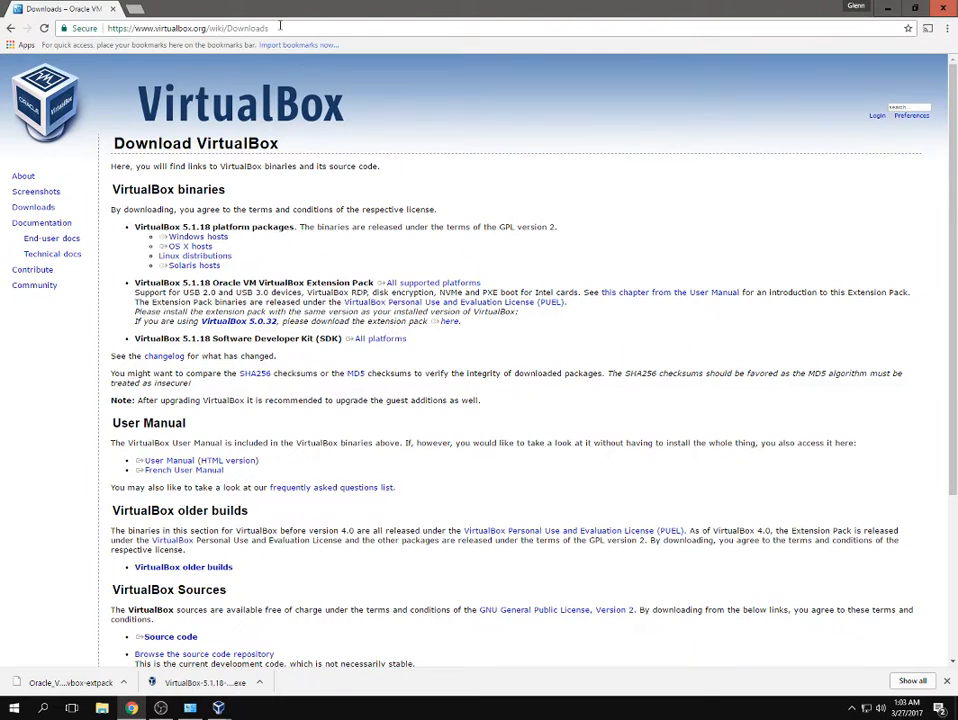
click(135, 9)
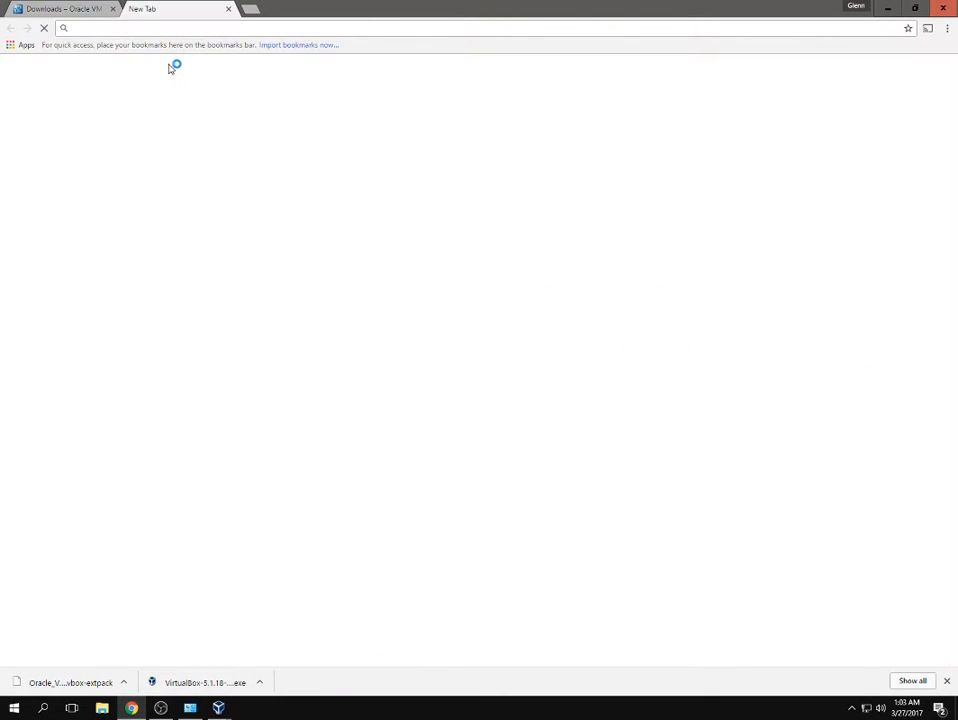
text(192.168.1.1)
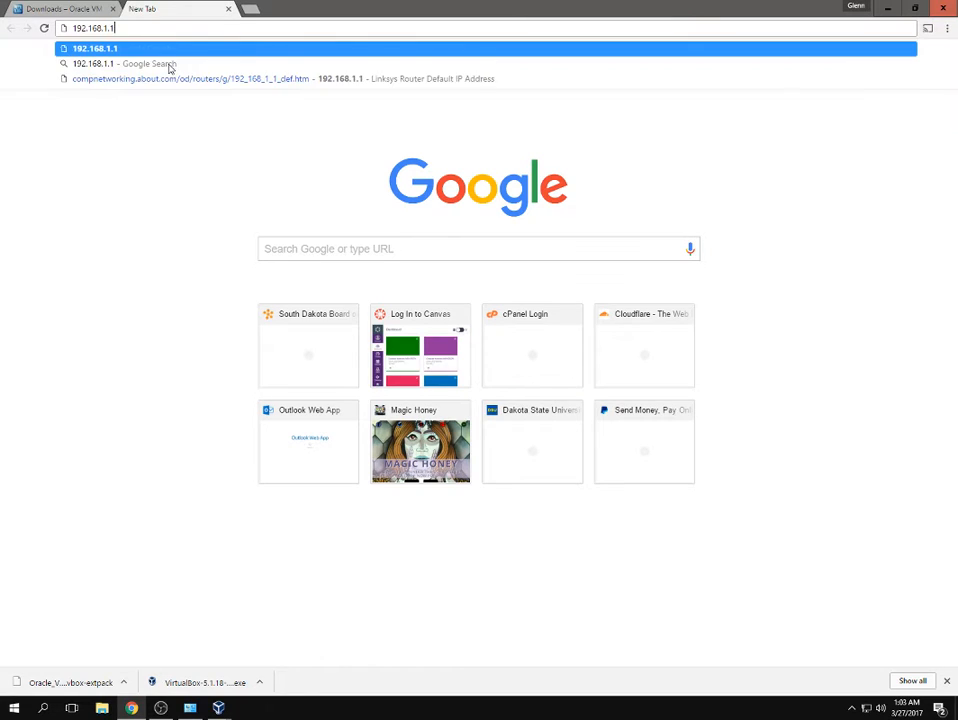
key(Return)
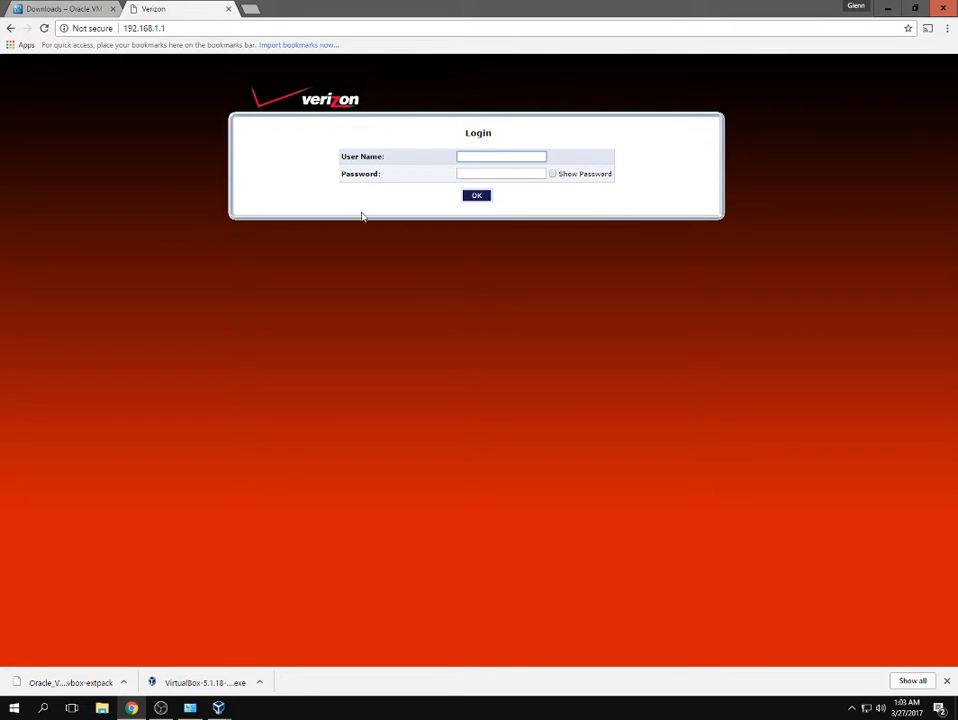
click(229, 10)
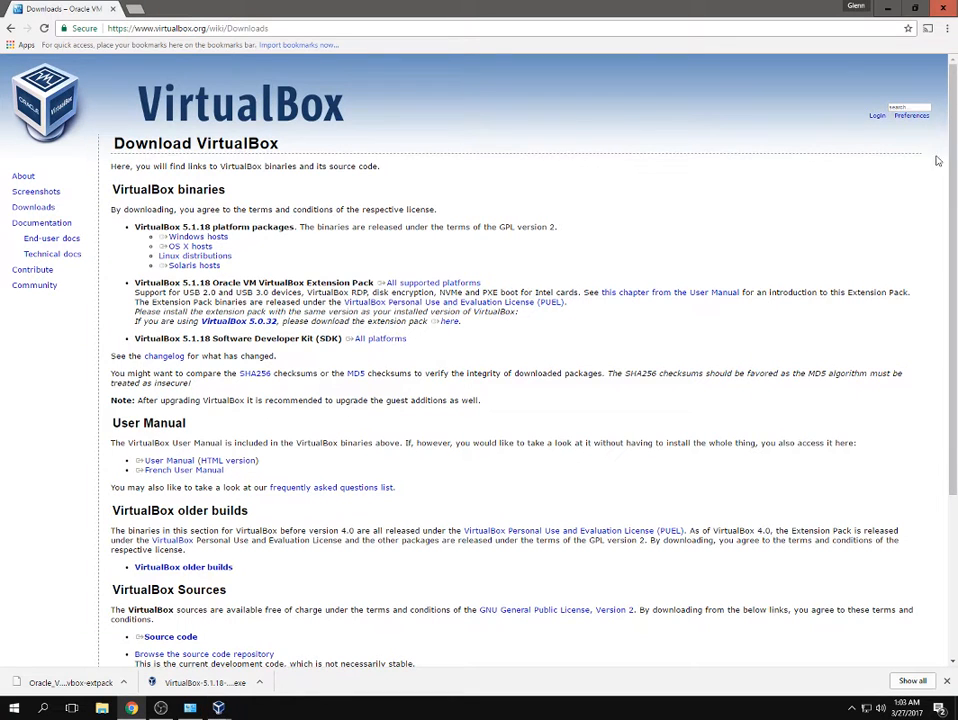
mouse_move(218, 707)
click(290, 595)
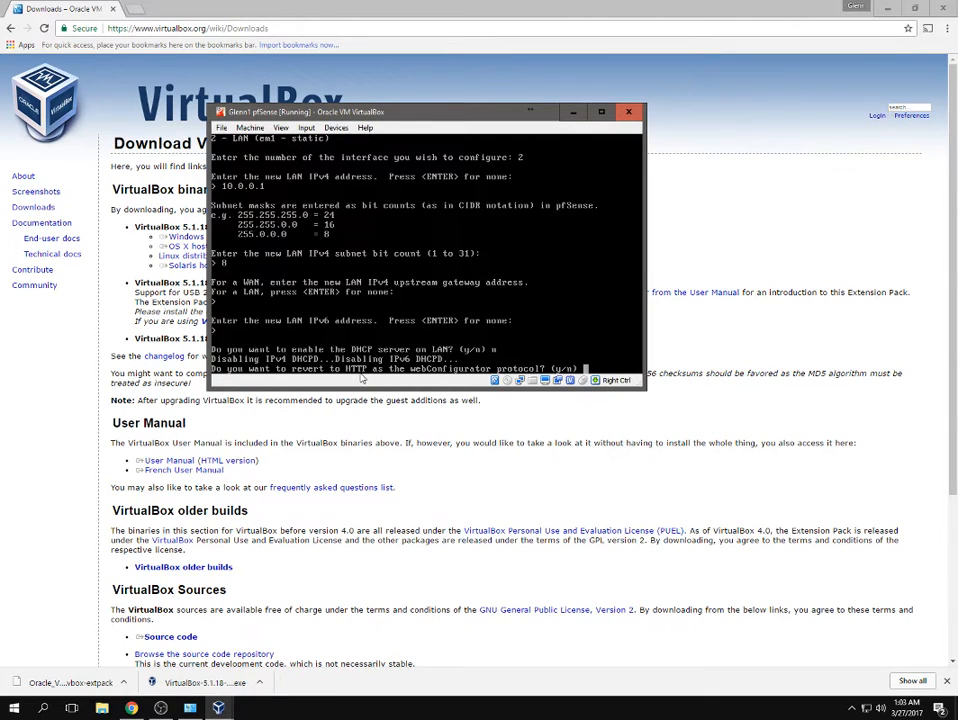
click(205, 6)
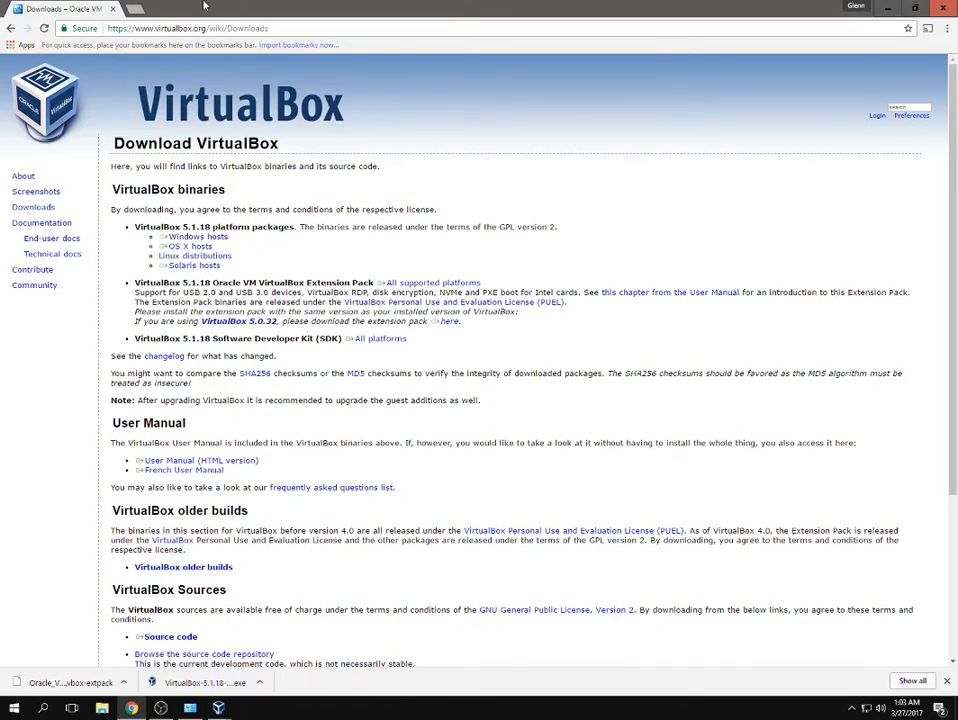
click(135, 10)
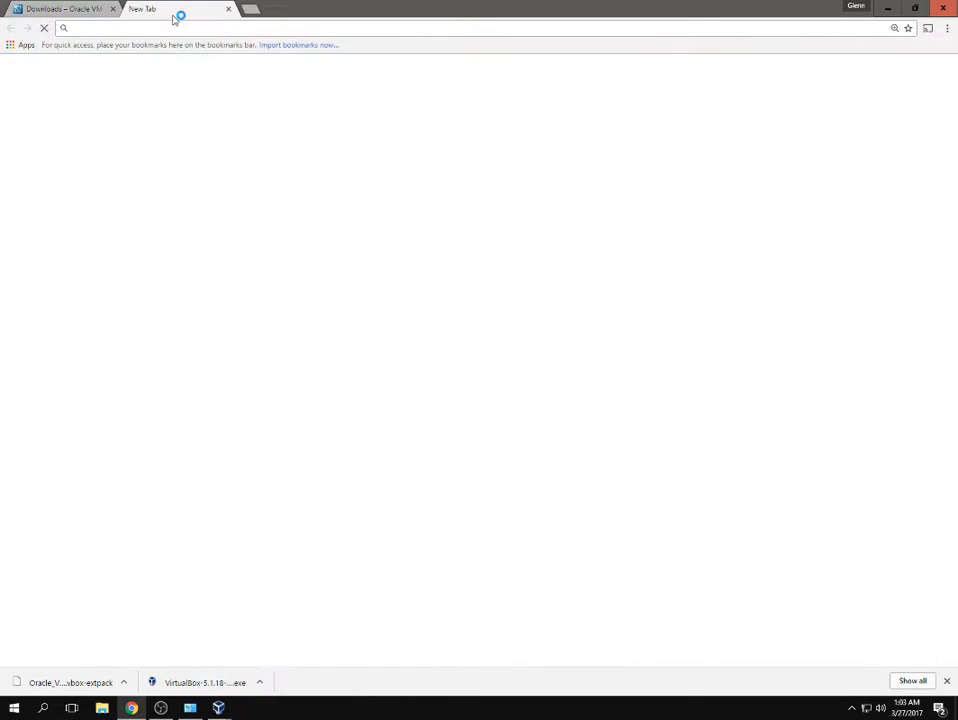
text(192.)
text(168)
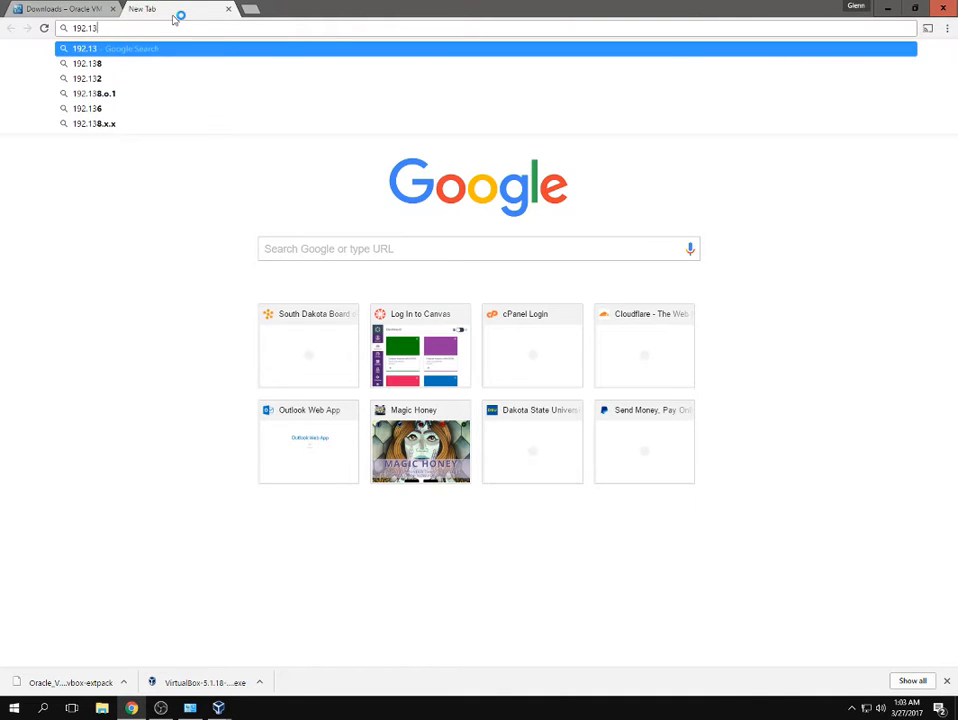
text(.1.1)
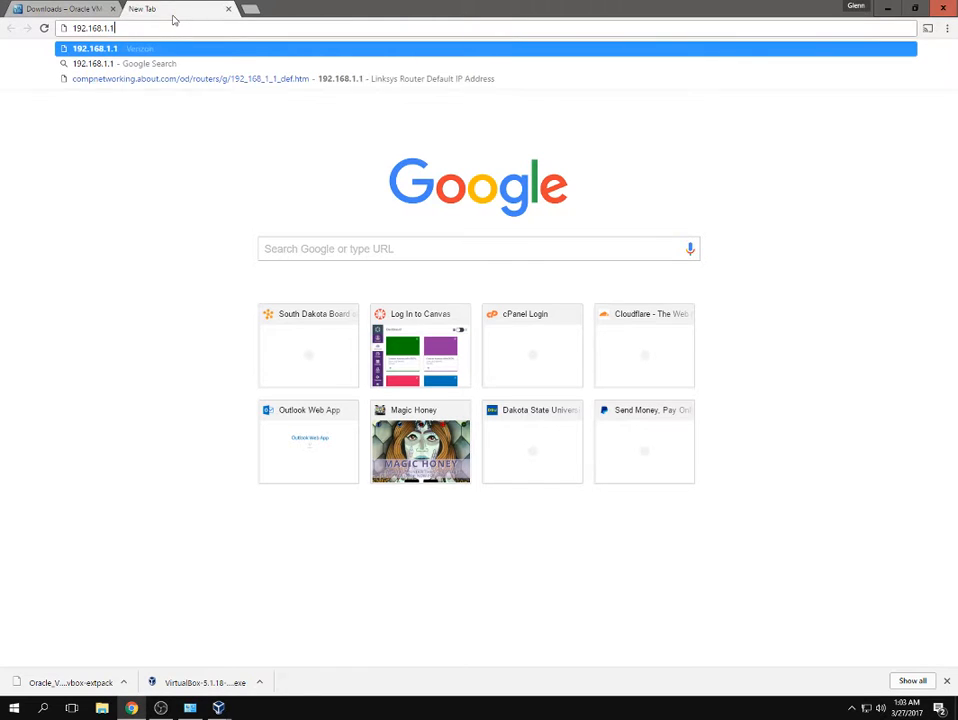
key(Return)
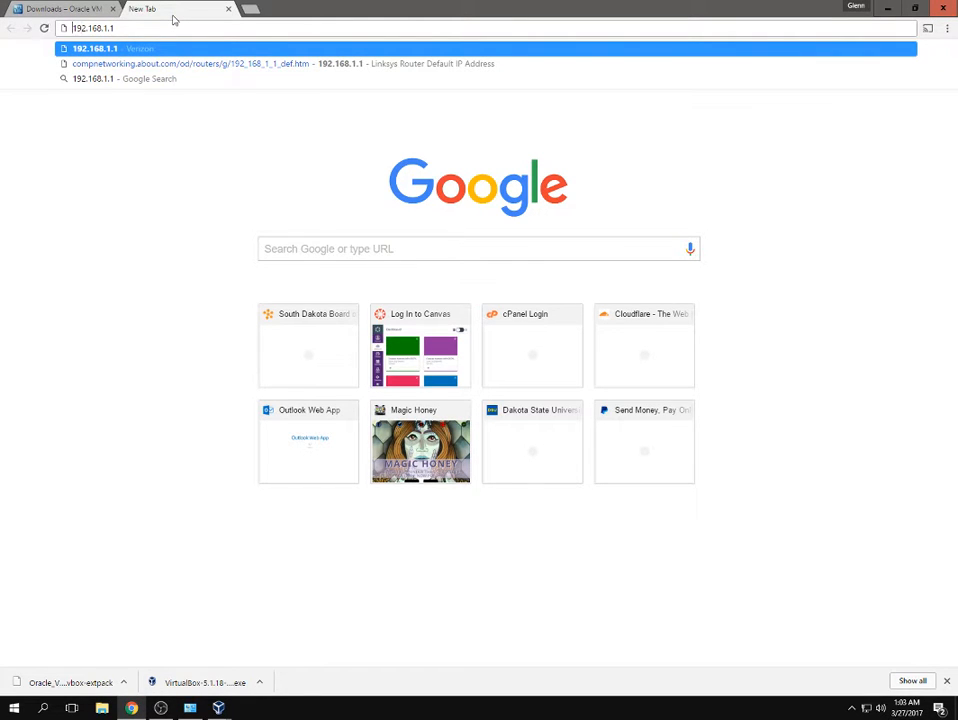
text(https://)
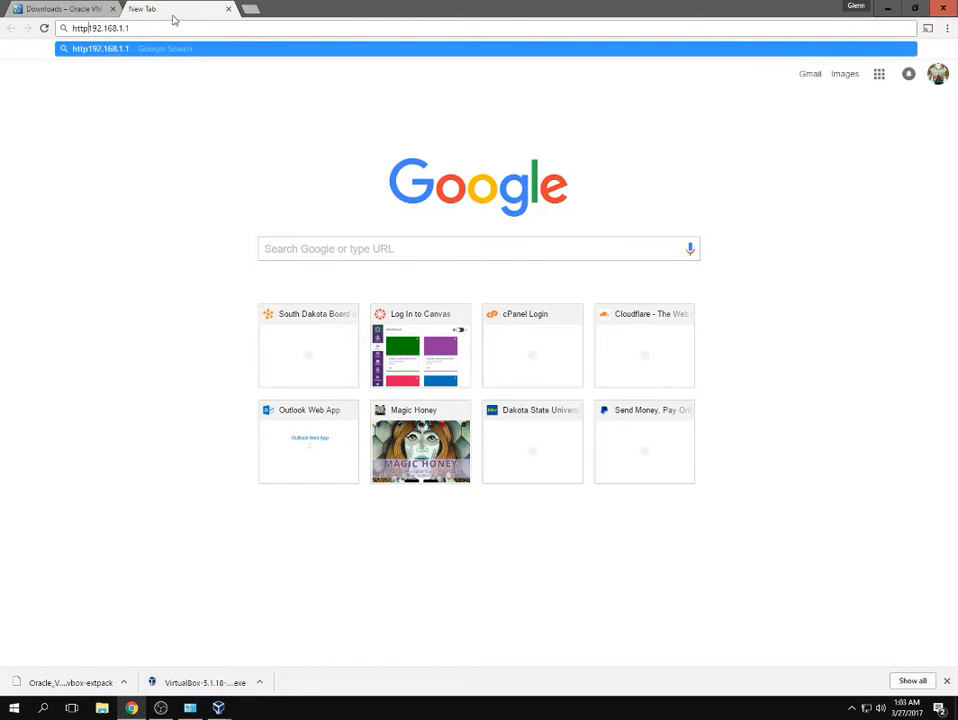
text(//)
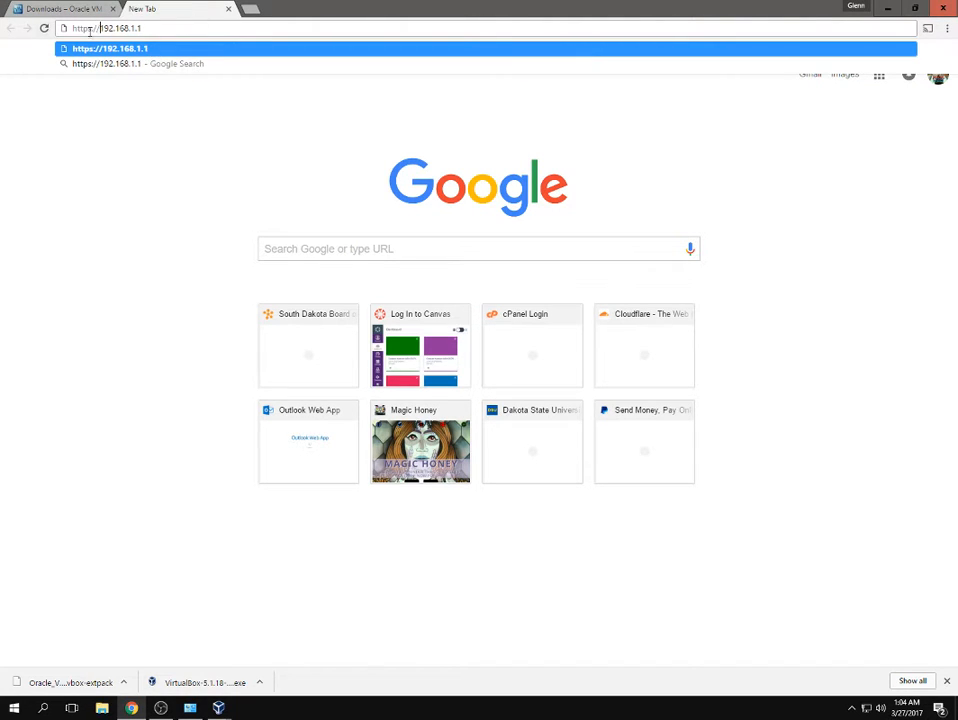
click(228, 9)
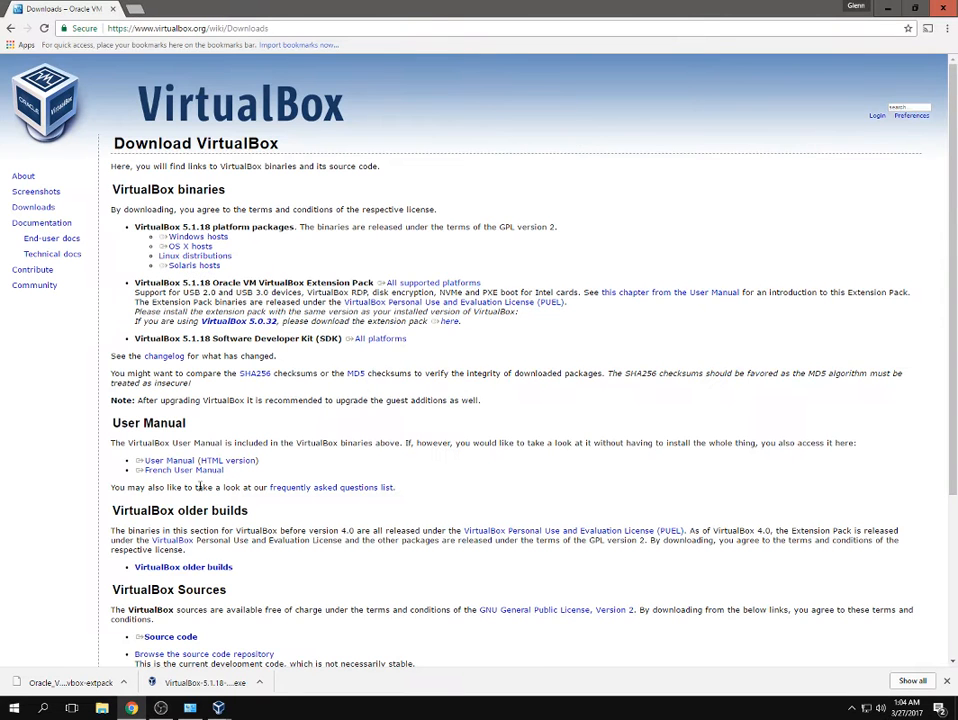
mouse_move(218, 707)
click(276, 678)
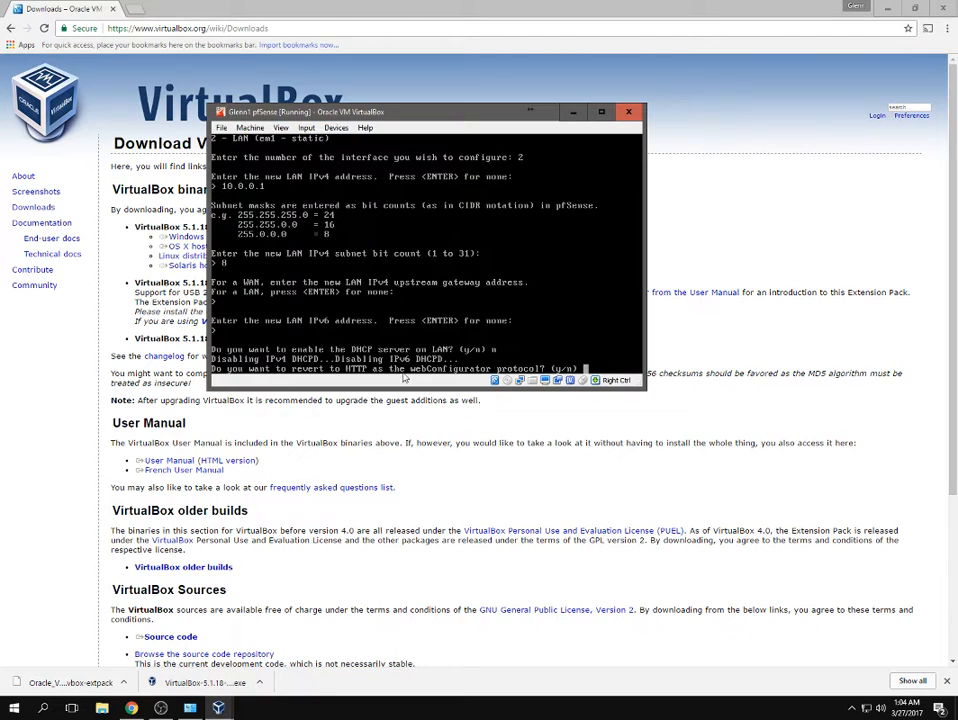
Answer n to reverting the webConfigurator to HTTP, continue to the menu, and minimise the console.
text(n)
key(Return)
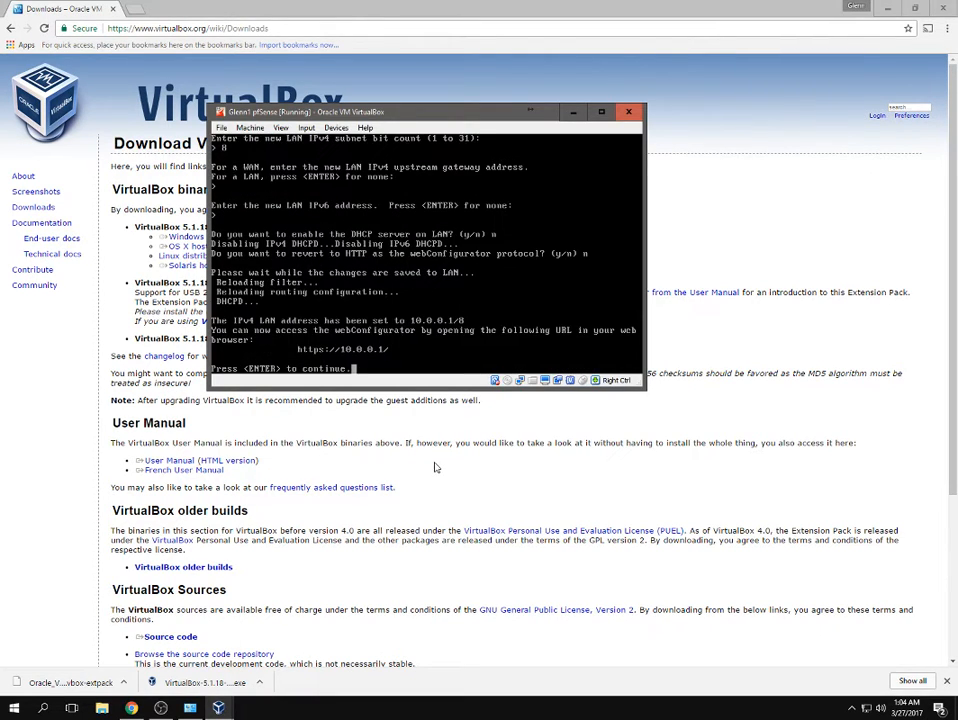
key(Return)
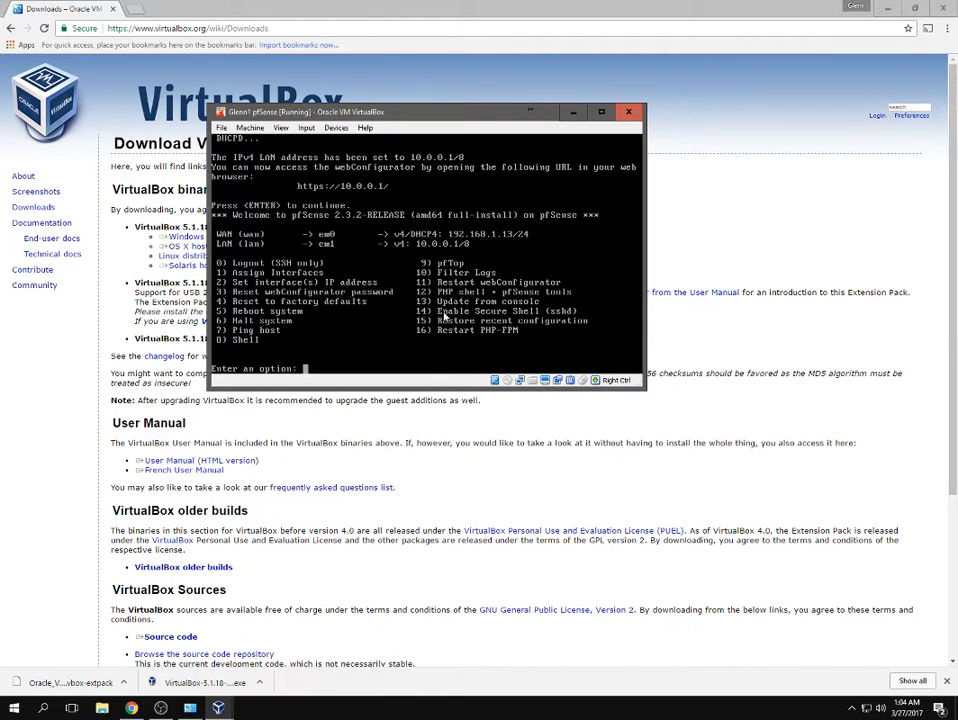
click(572, 112)
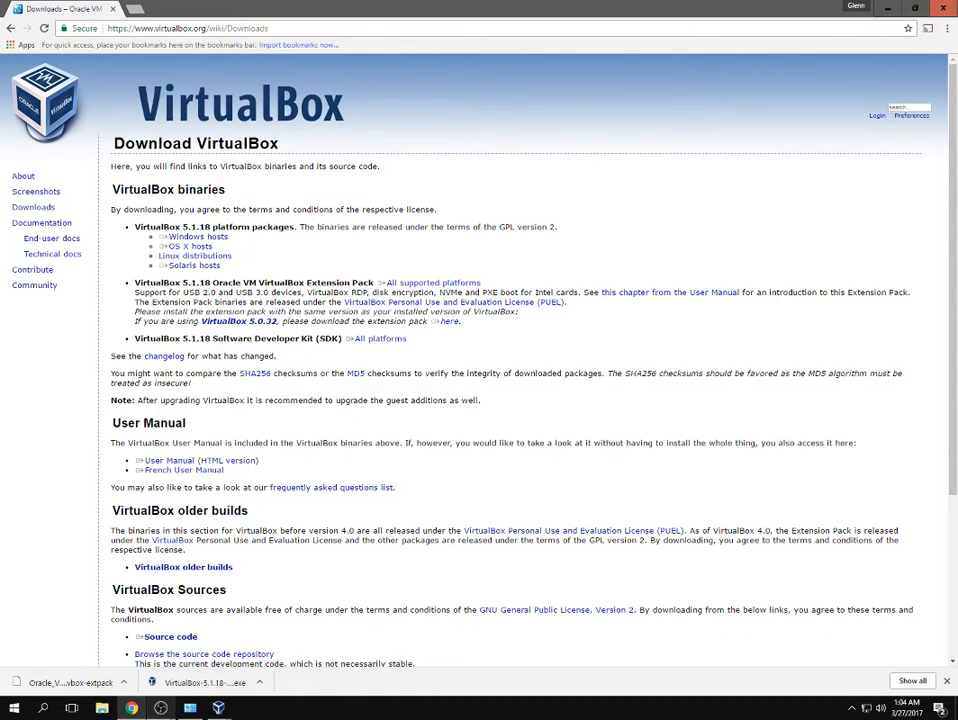
Dismiss the System window, bring the VirtualBox Manager to the front, and open File > Preferences.
click(186, 712)
click(189, 708)
mouse_move(218, 708)
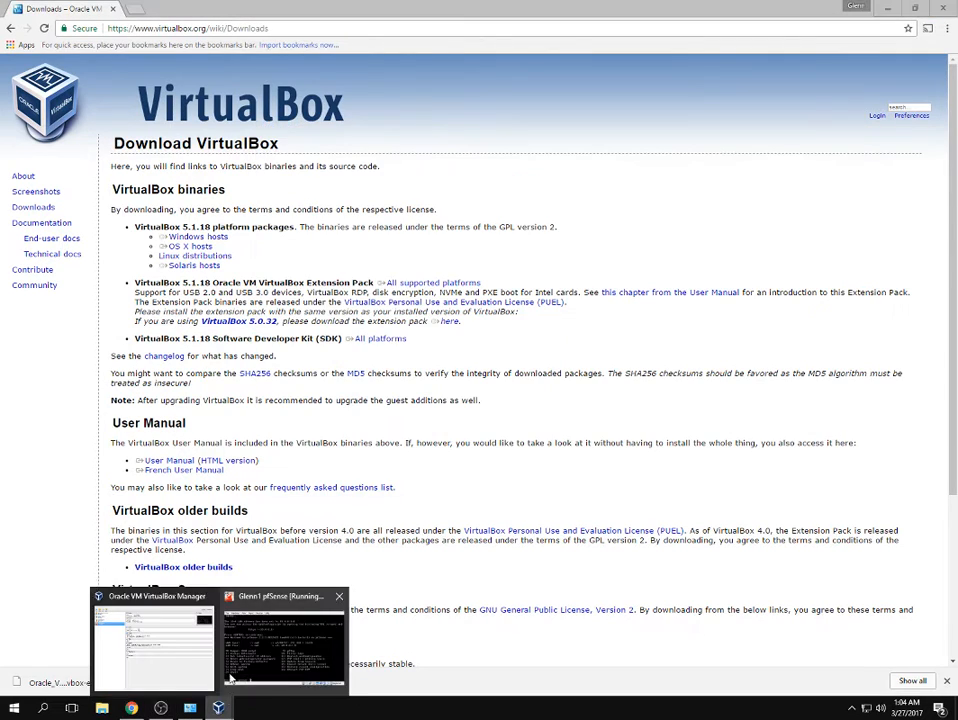
click(170, 651)
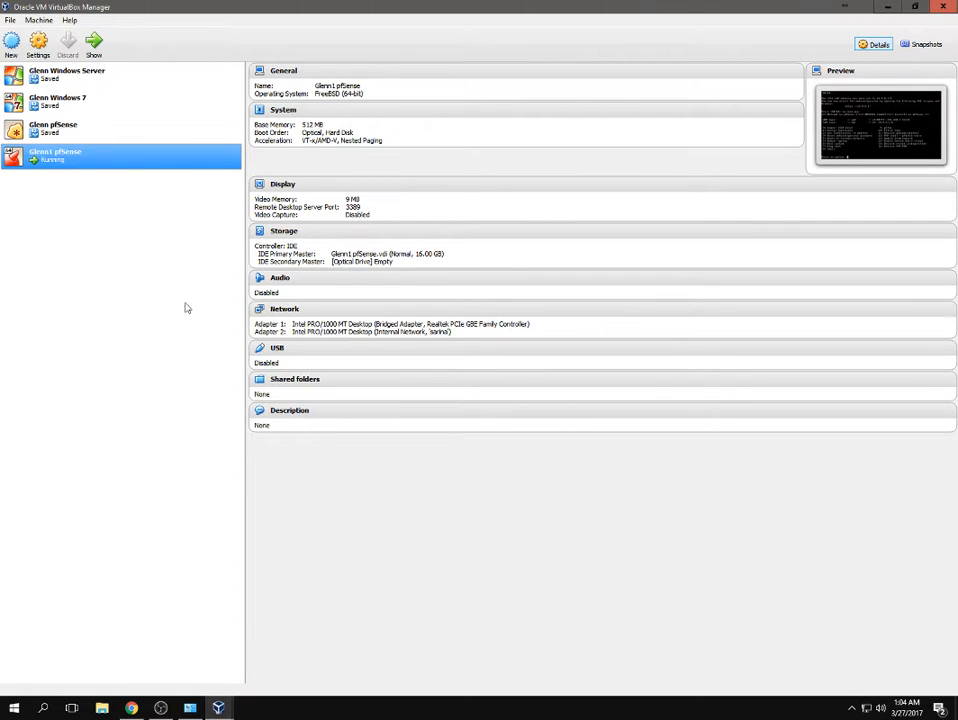
click(7, 20)
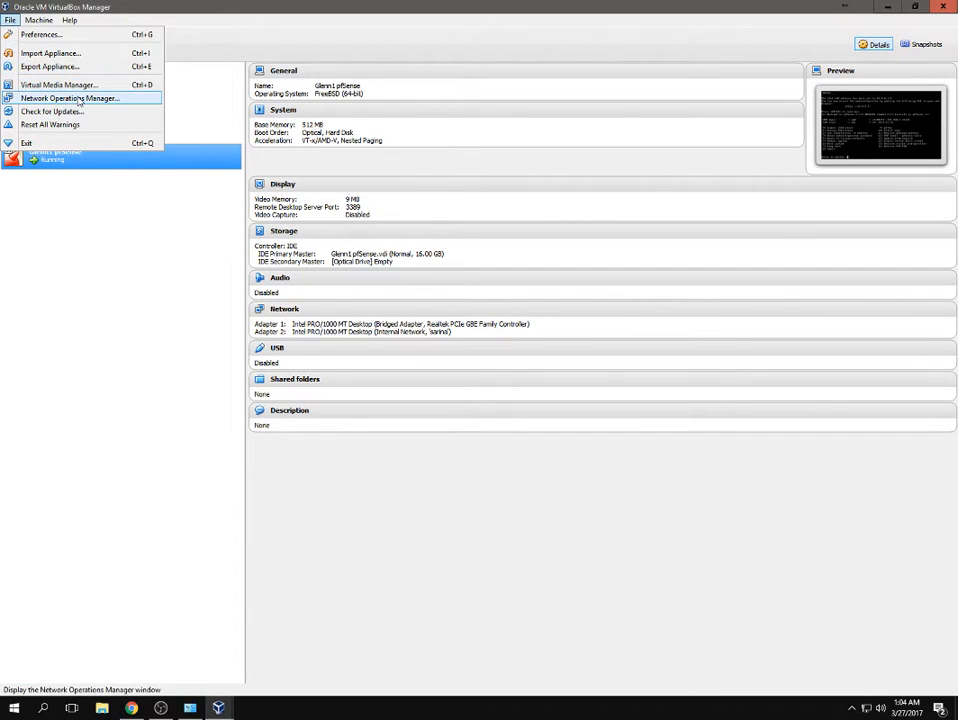
click(42, 34)
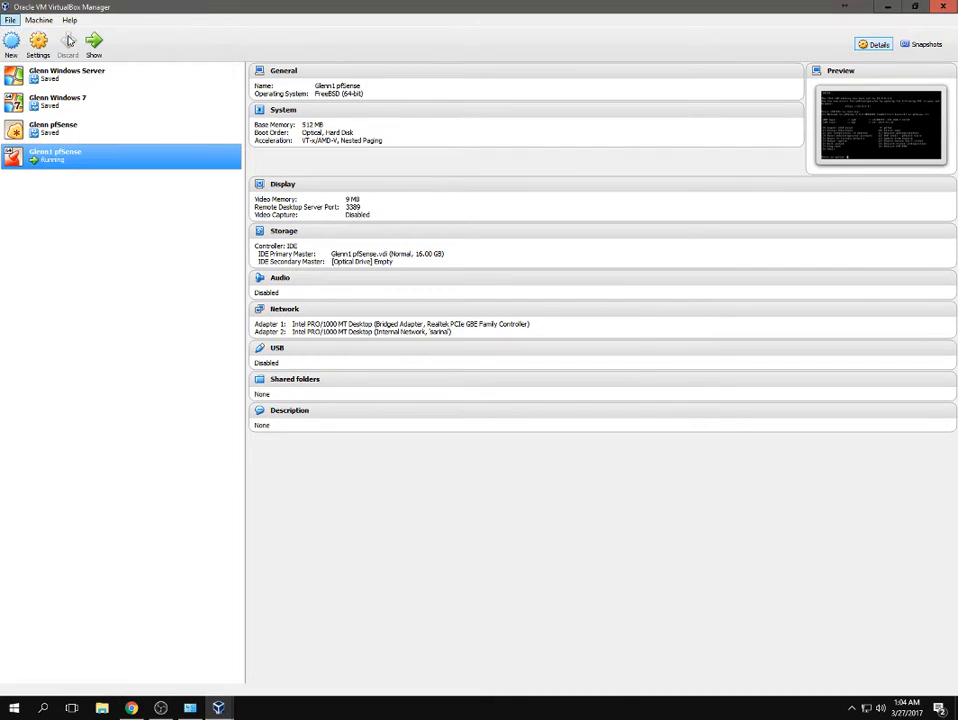
Inspect the host-only adapter's 192.168.56.1 settings and its disabled DHCP server.
click(366, 333)
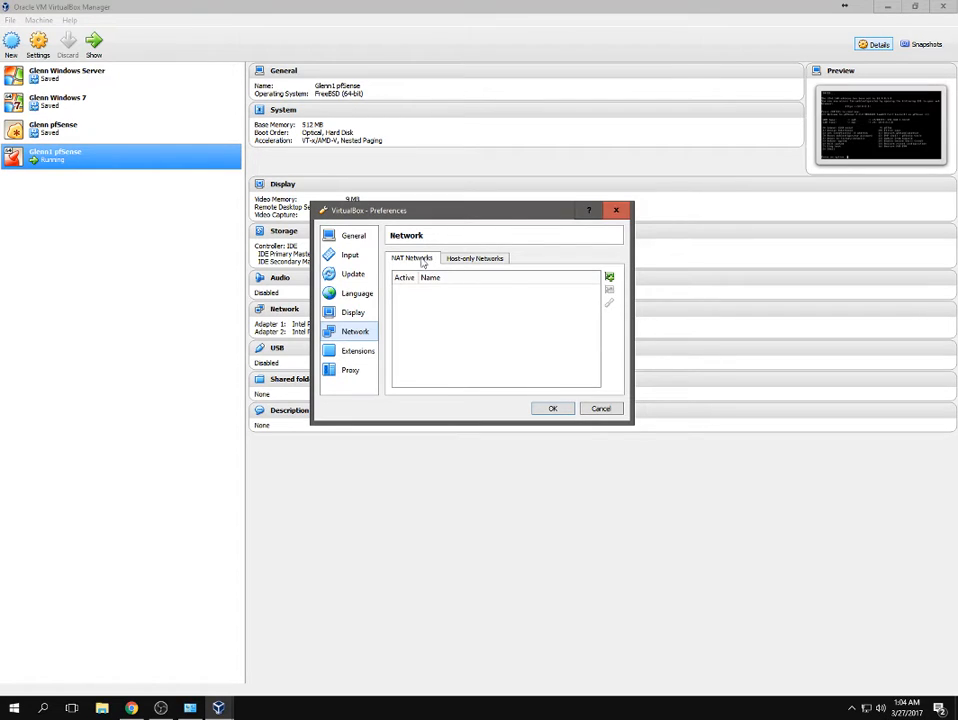
click(461, 260)
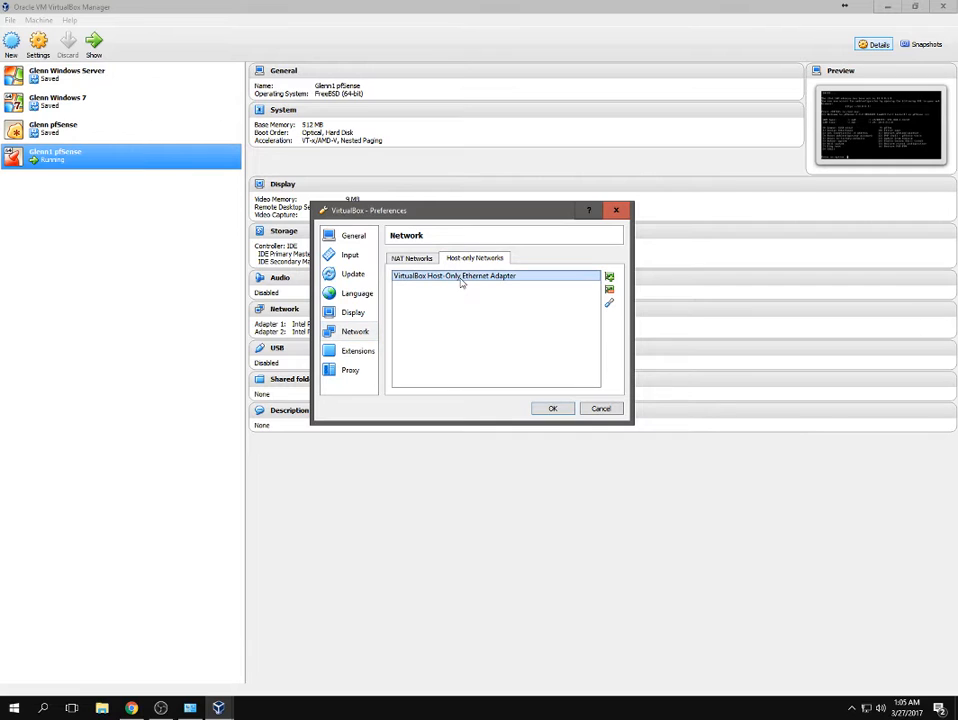
click(609, 304)
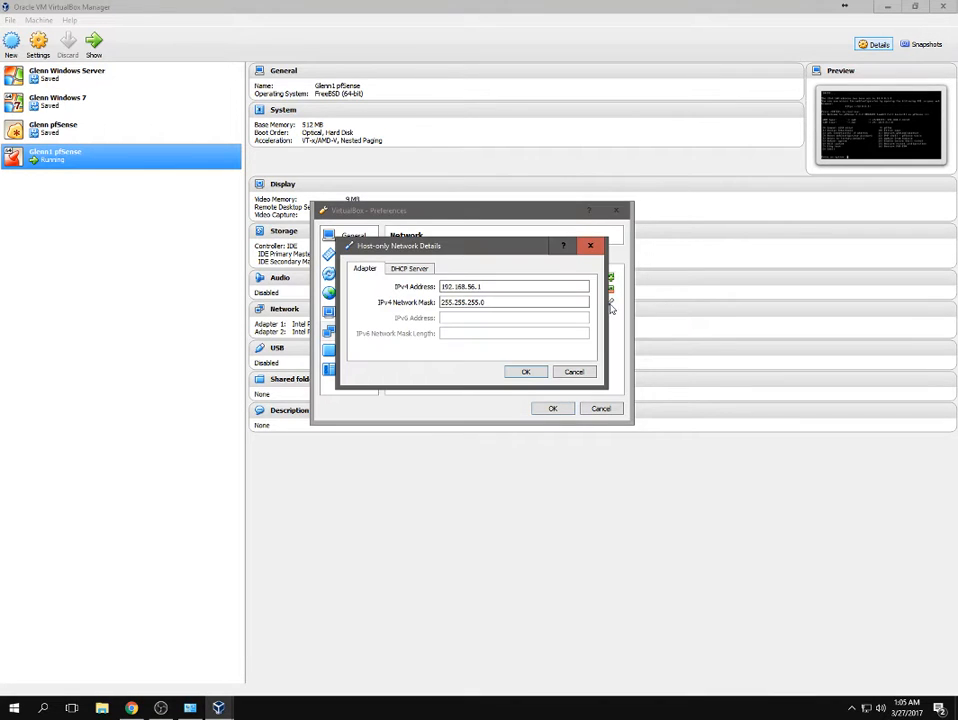
click(408, 270)
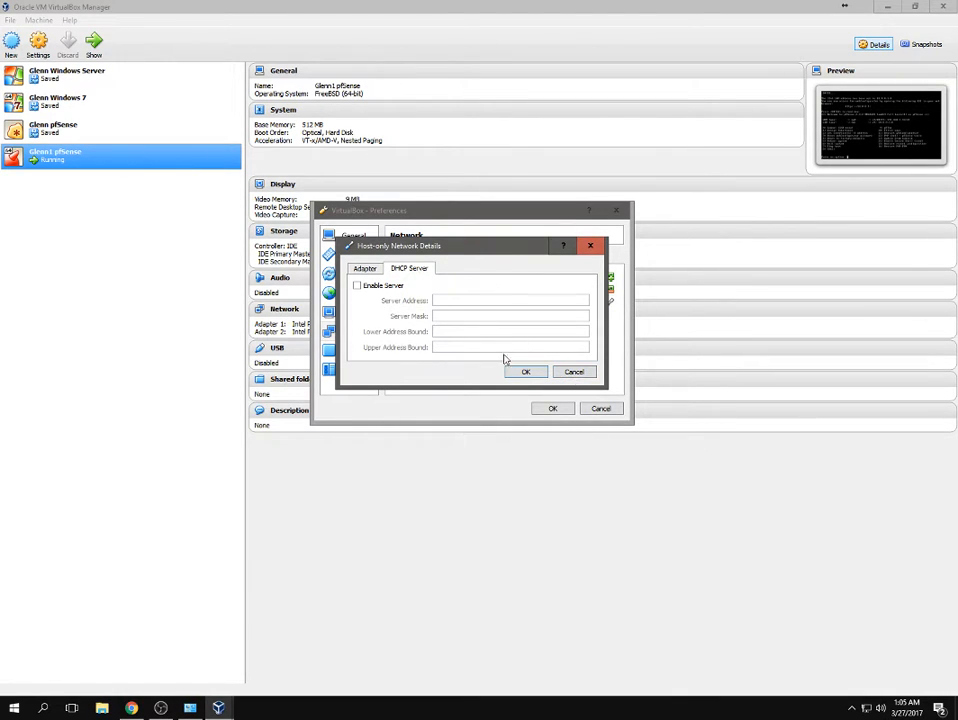
Cancel the adapter and Preferences dialogs unchanged, then start the New virtual machine wizard.
click(575, 372)
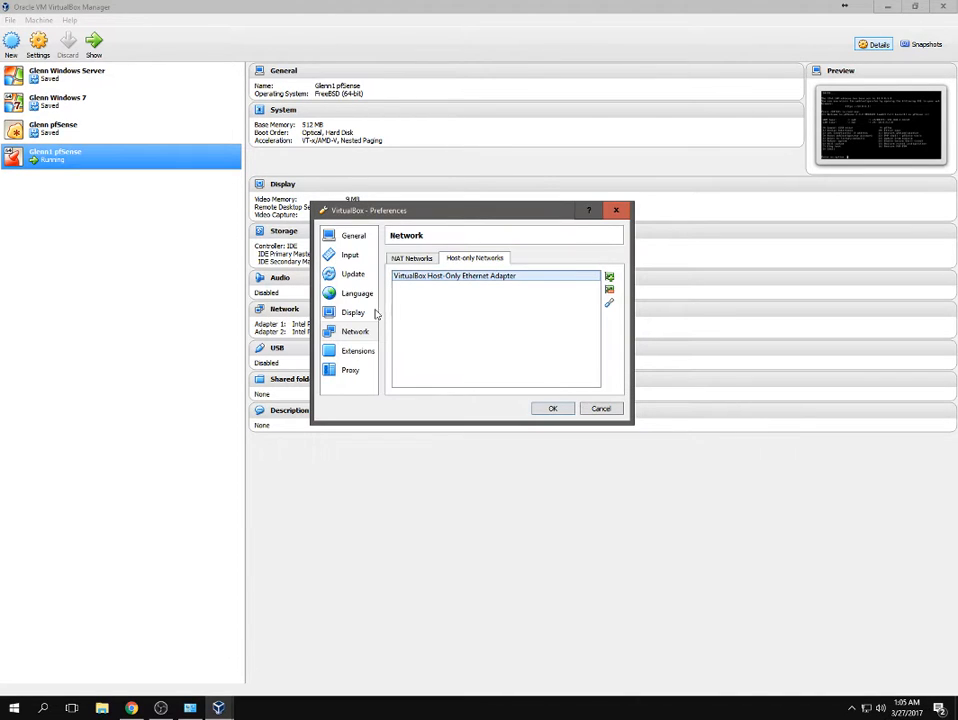
click(601, 409)
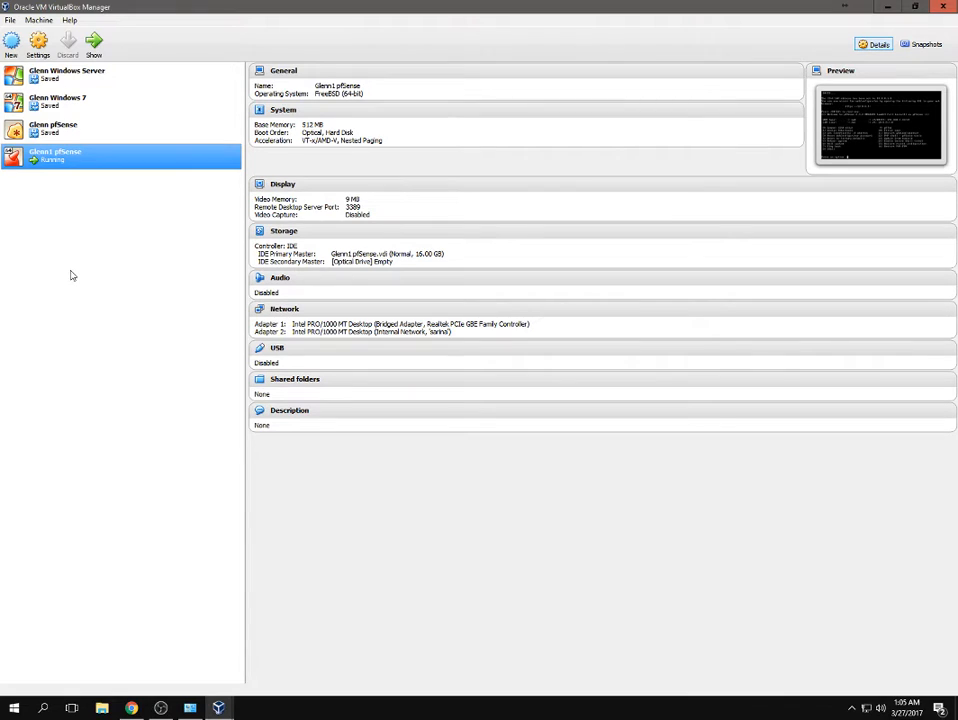
click(11, 42)
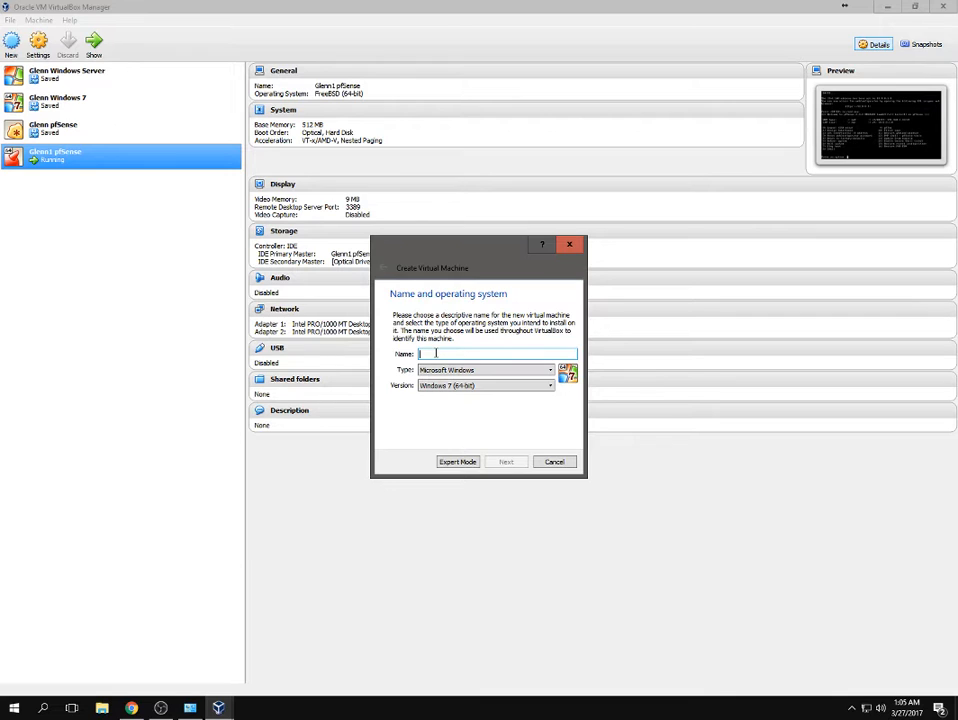
Name the server machine, pick Other Windows (64-bit) as its version, and continue.
text(Glenn1 Windows Server)
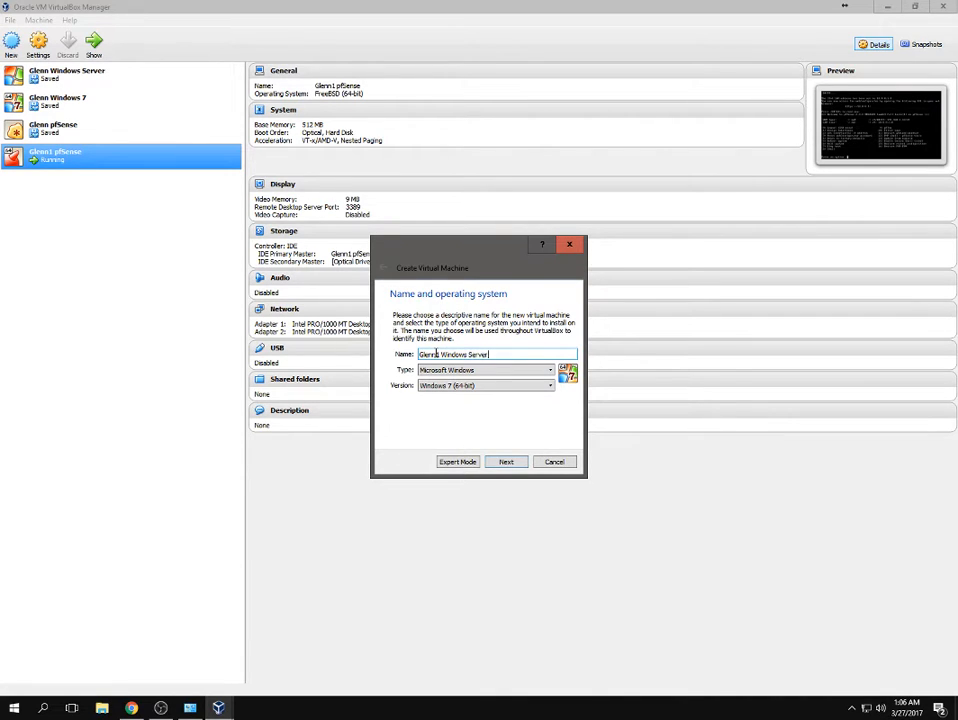
click(424, 386)
scroll(485, 440, down, 3)
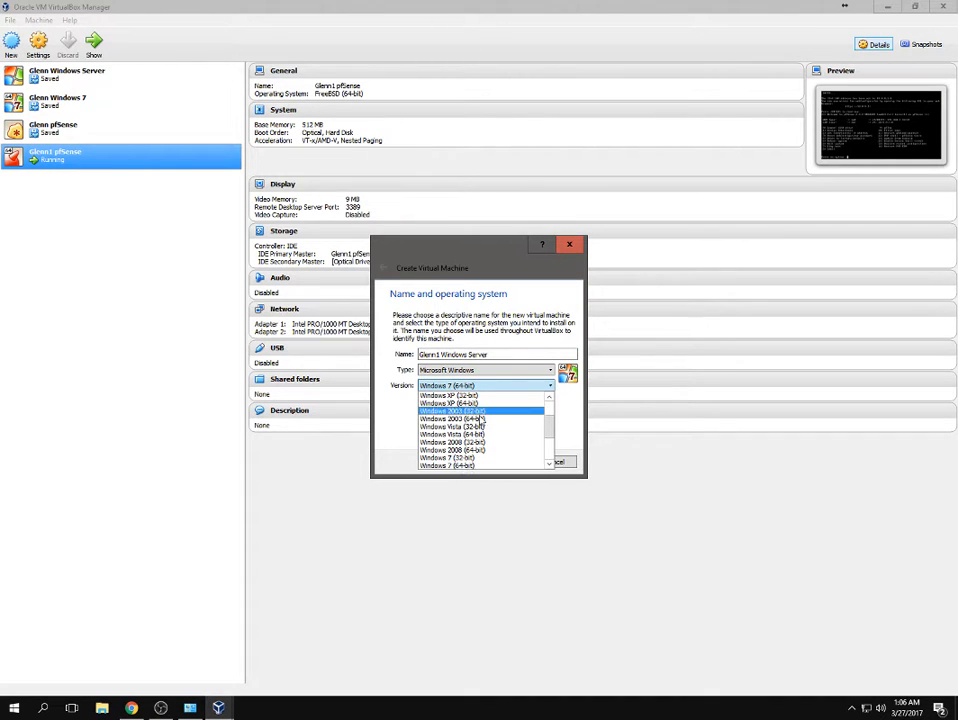
scroll(487, 450, up, 5)
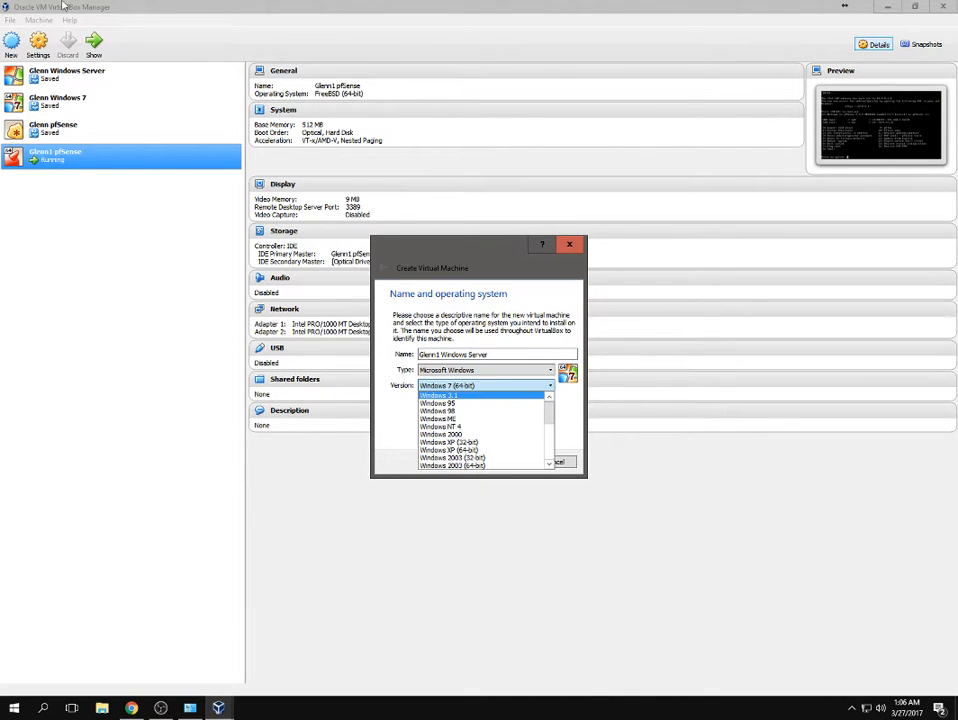
scroll(482, 450, down, 5)
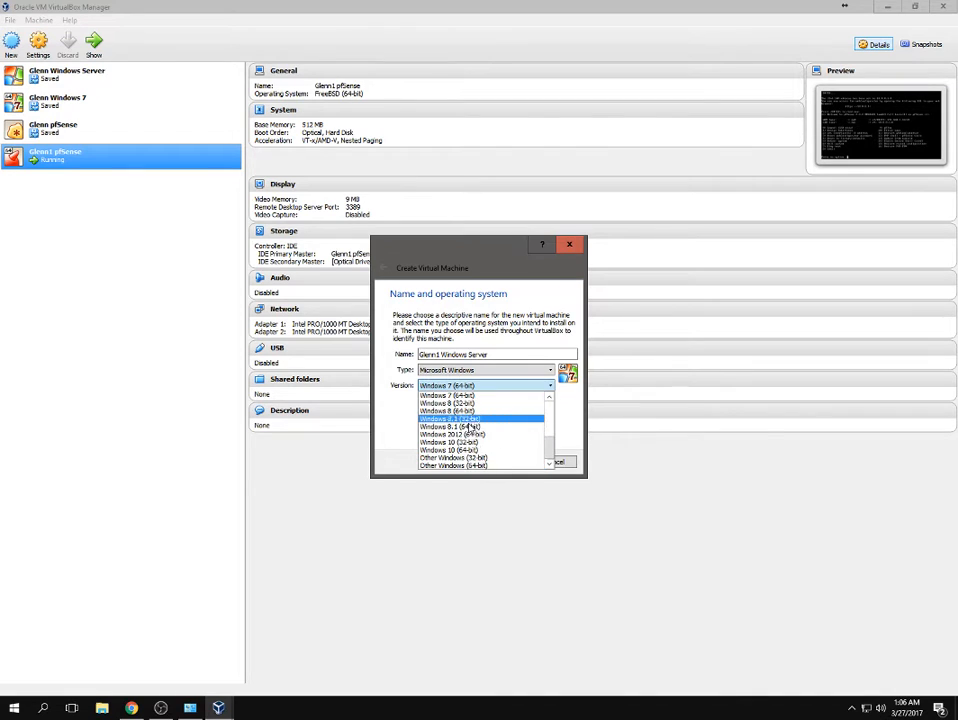
scroll(481, 455, up, 5)
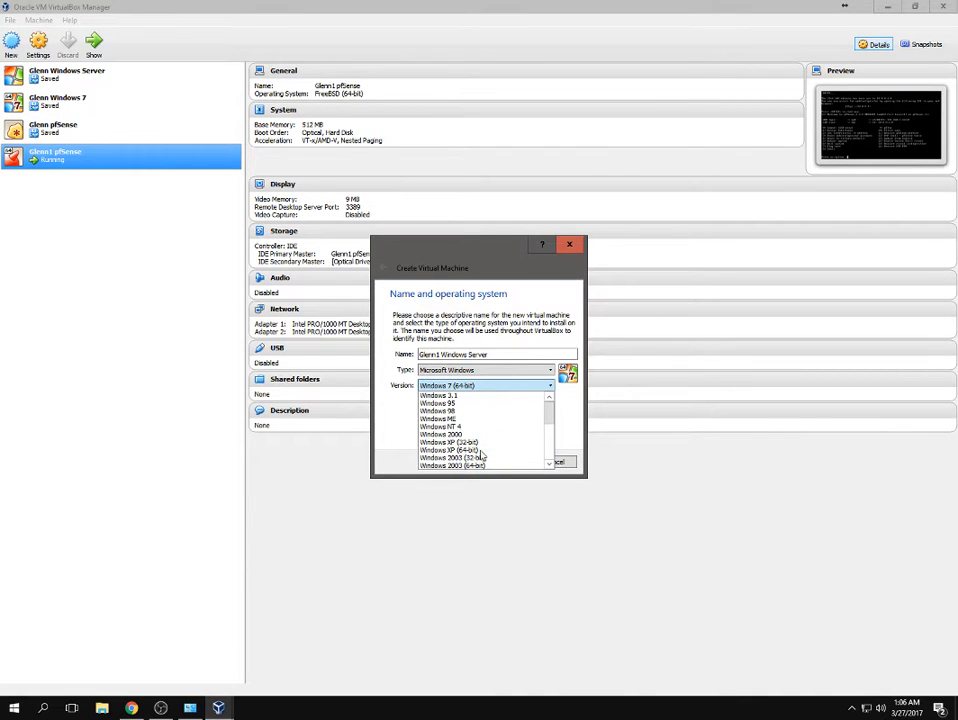
scroll(481, 455, down, 5)
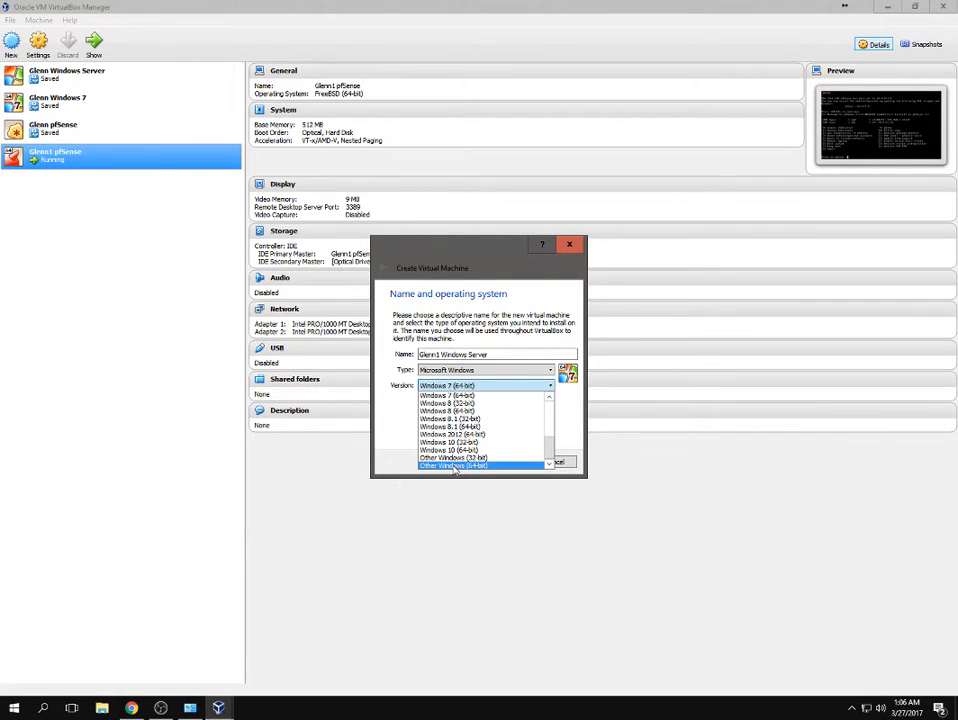
click(454, 466)
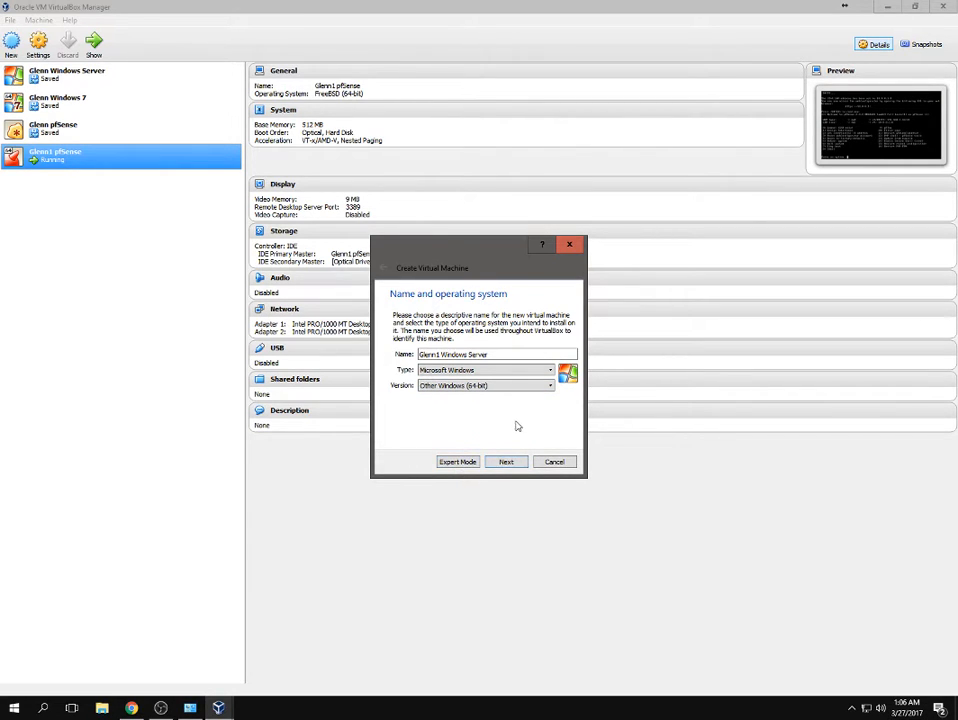
click(507, 462)
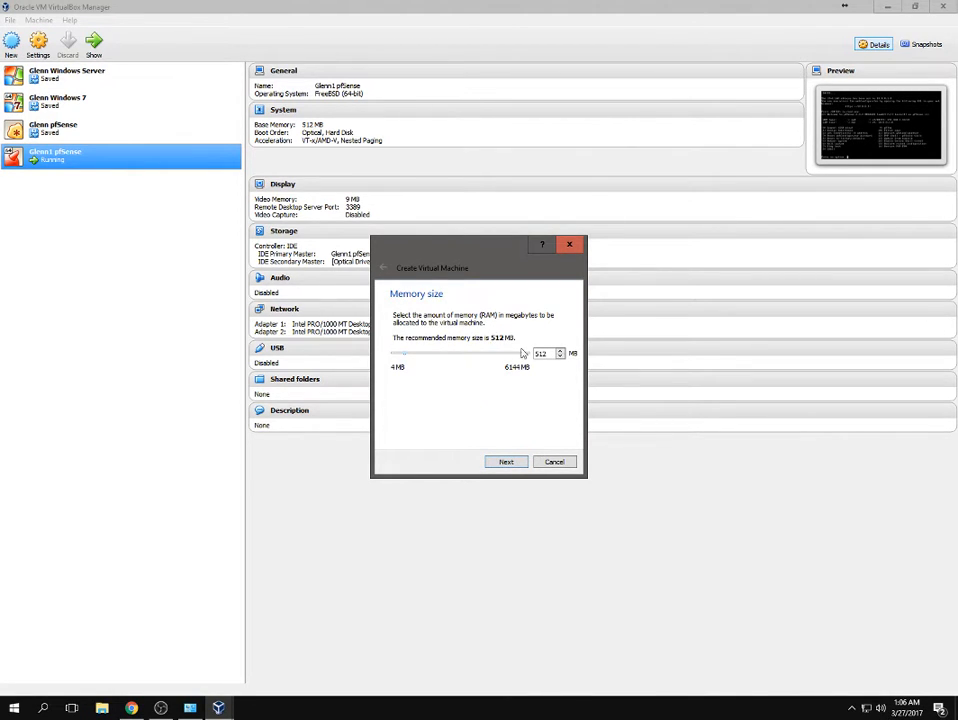
Give the server 1500 MB of memory and create a 20 GB dynamically allocated VDI disk.
key(Tab)
click(515, 463)
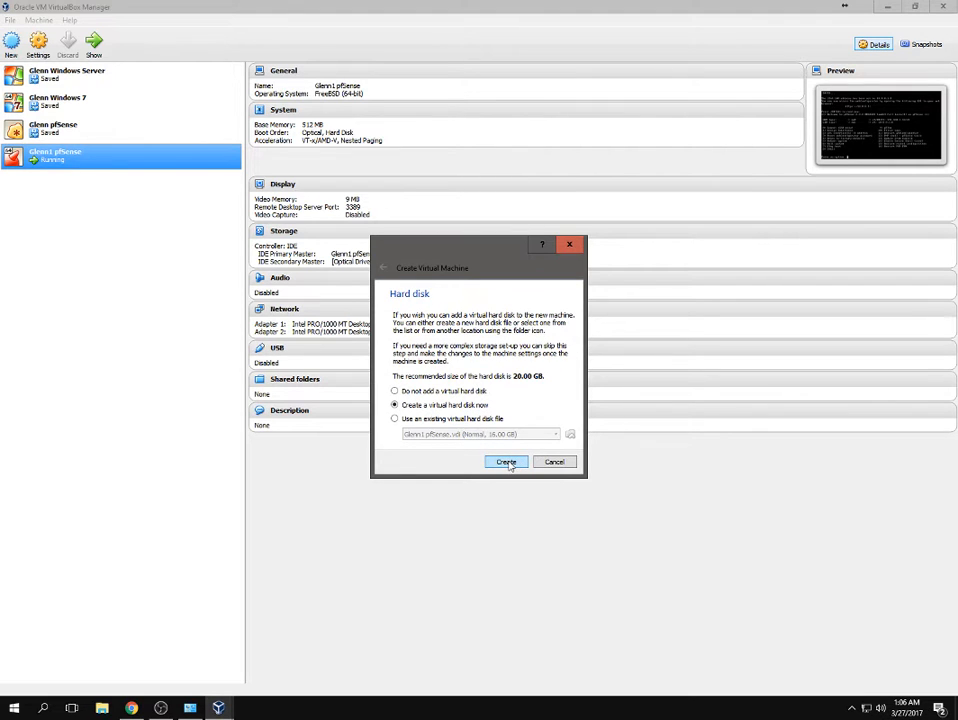
click(507, 463)
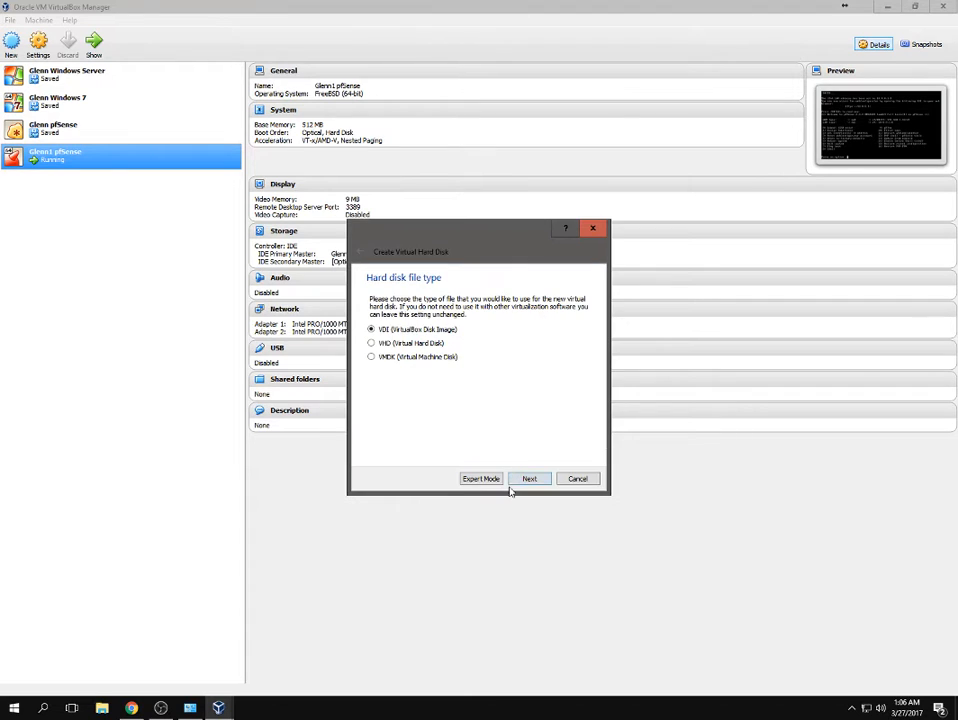
click(530, 479)
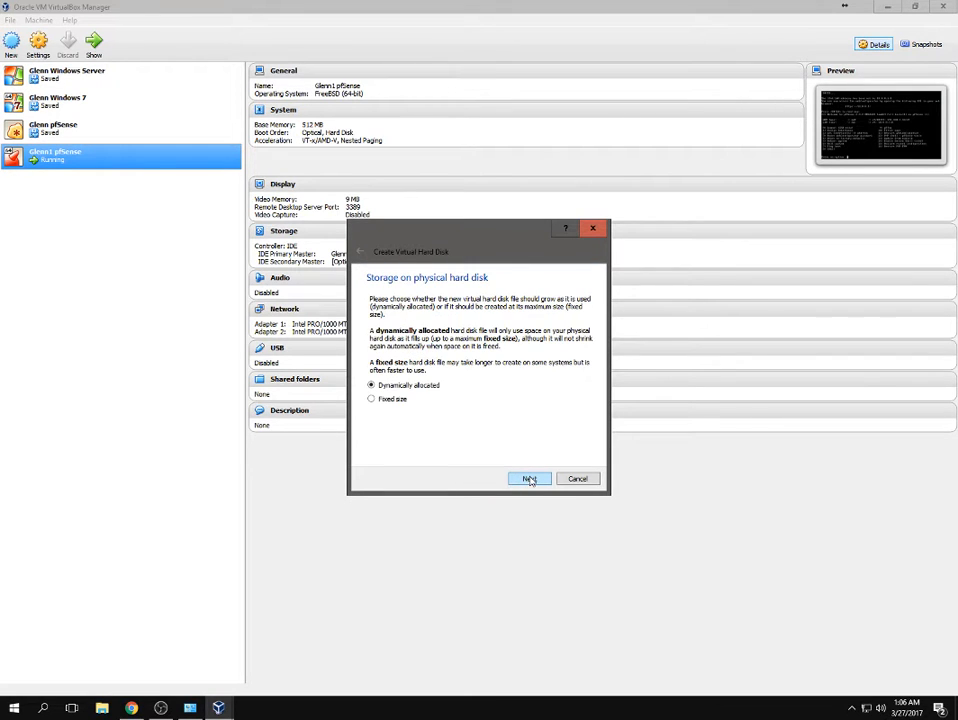
click(530, 479)
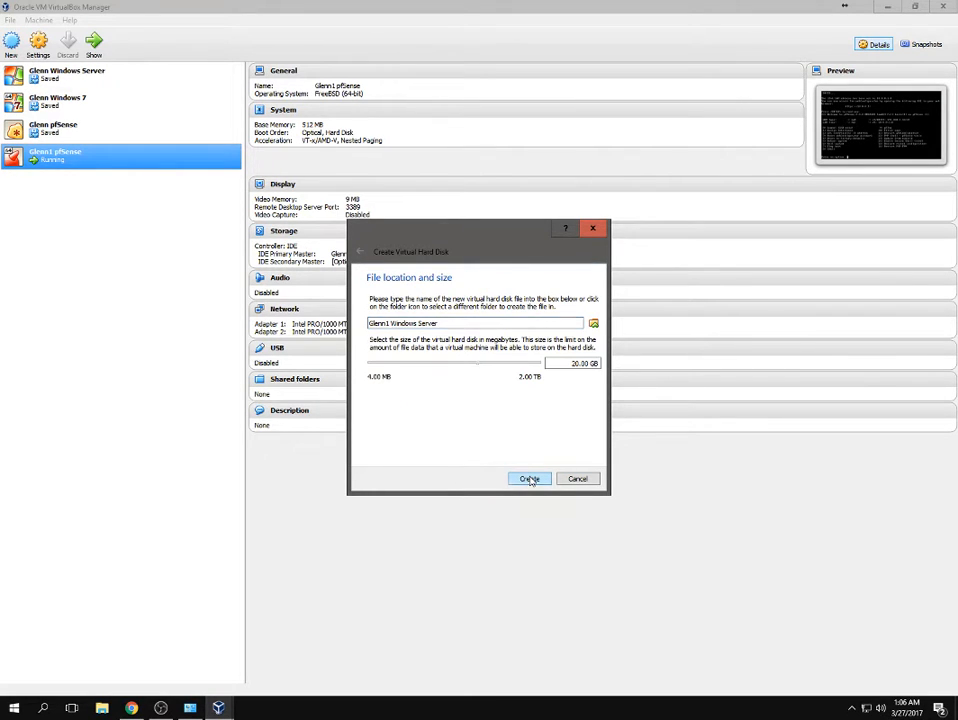
click(530, 479)
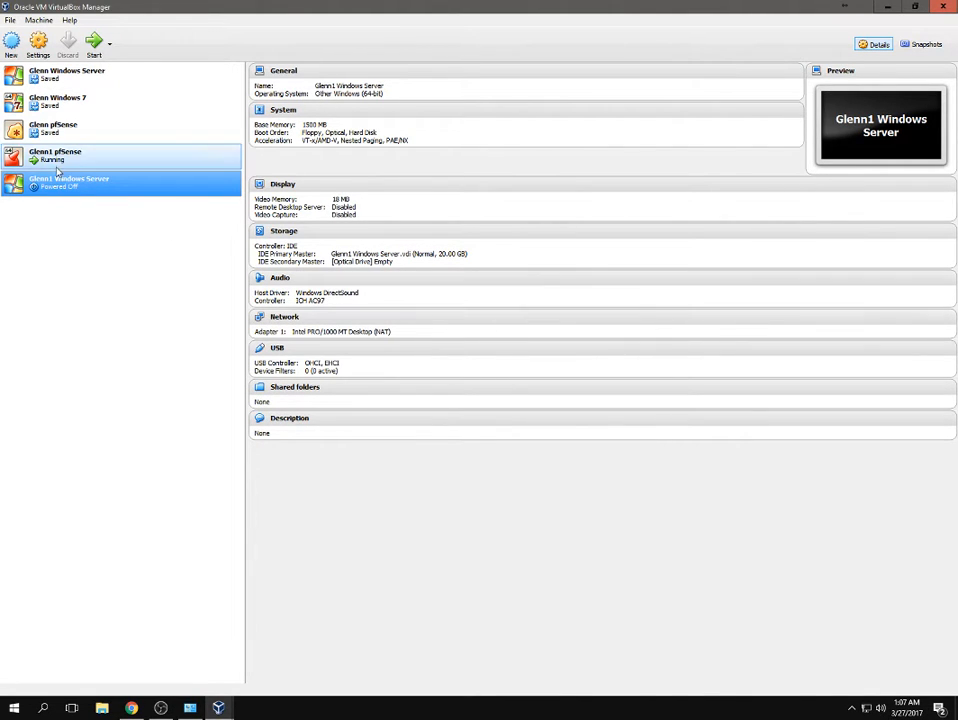
In the server machine's System settings, uncheck Floppy in the boot order.
right_click(42, 184)
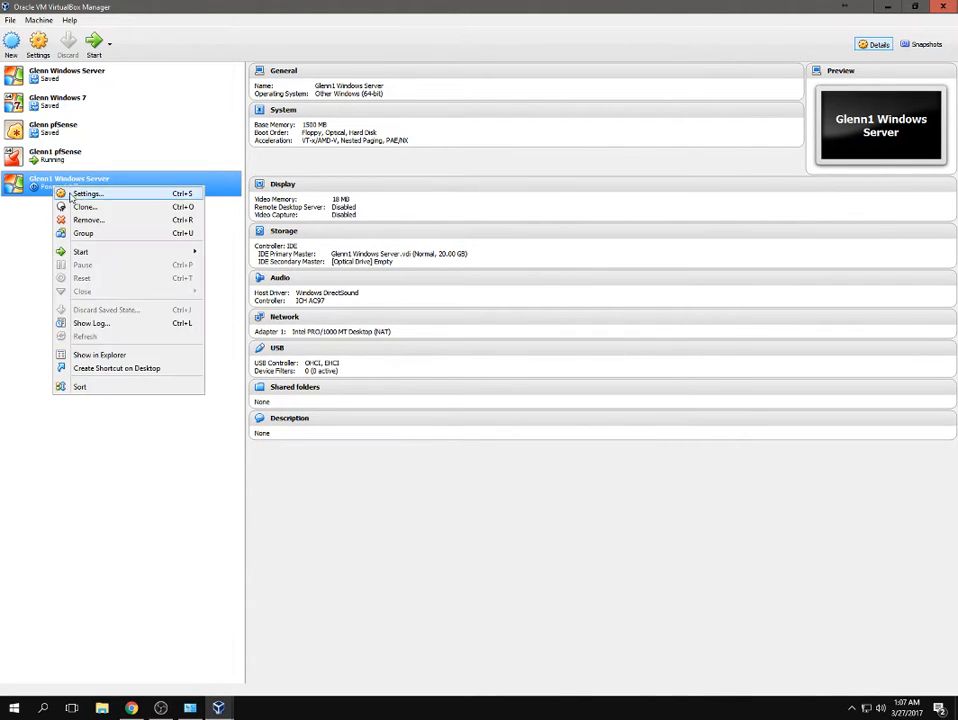
click(68, 195)
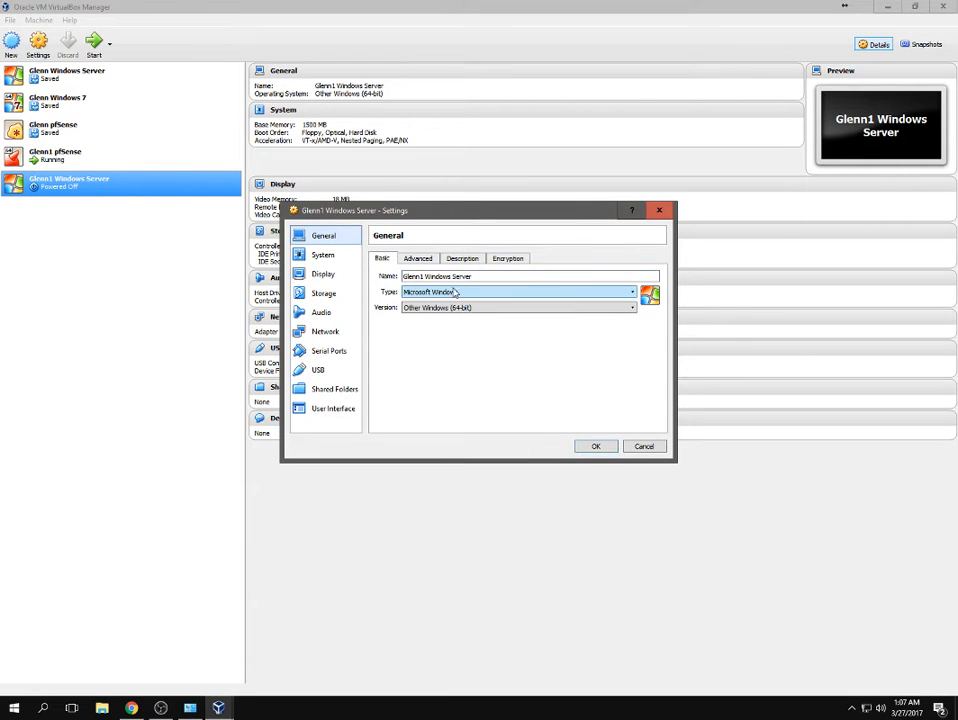
click(322, 254)
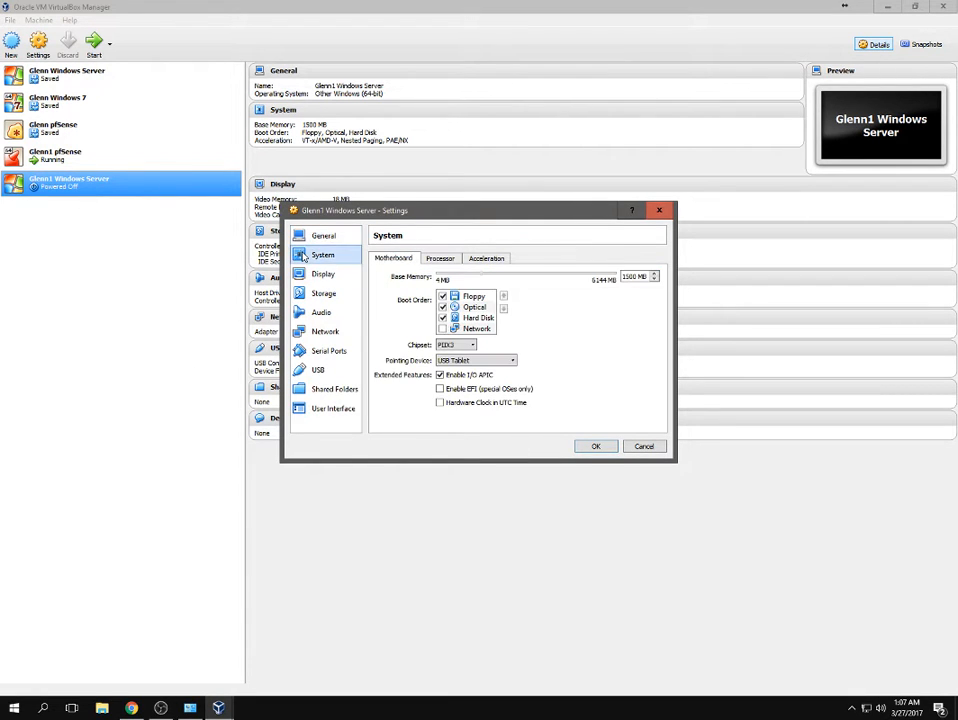
click(442, 297)
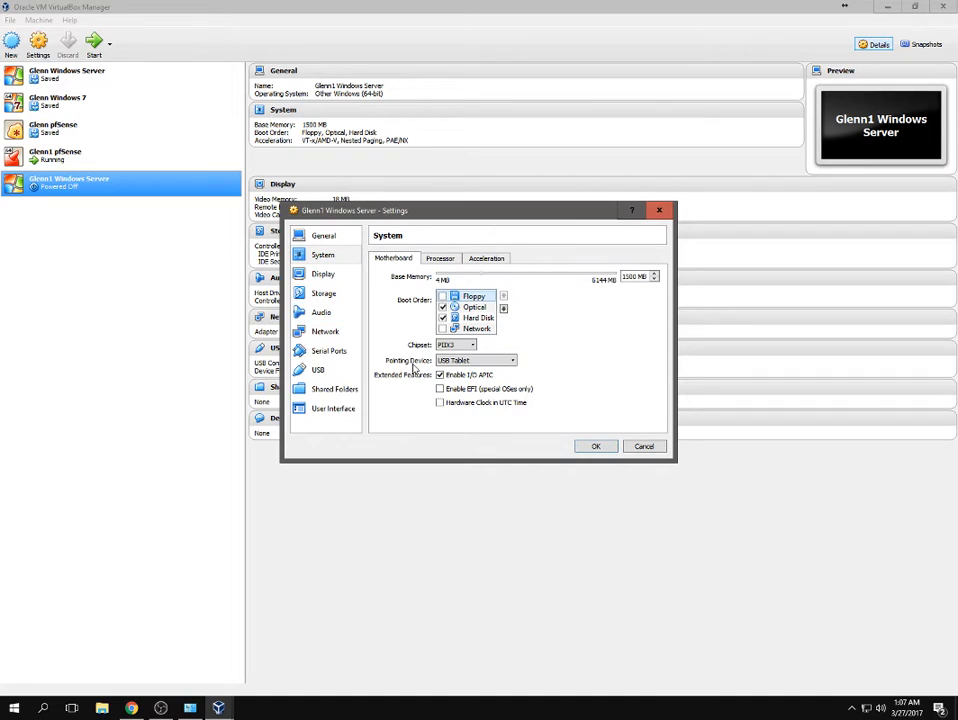
On the Display page, nudge the video memory down and back up.
click(330, 274)
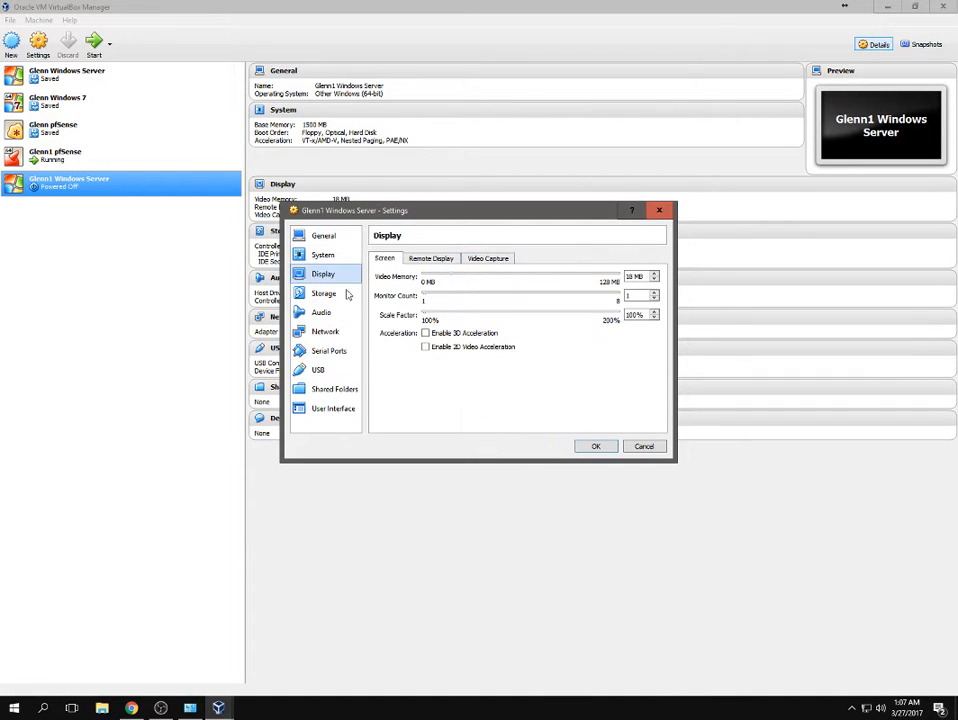
click(654, 279)
click(654, 274)
click(654, 279)
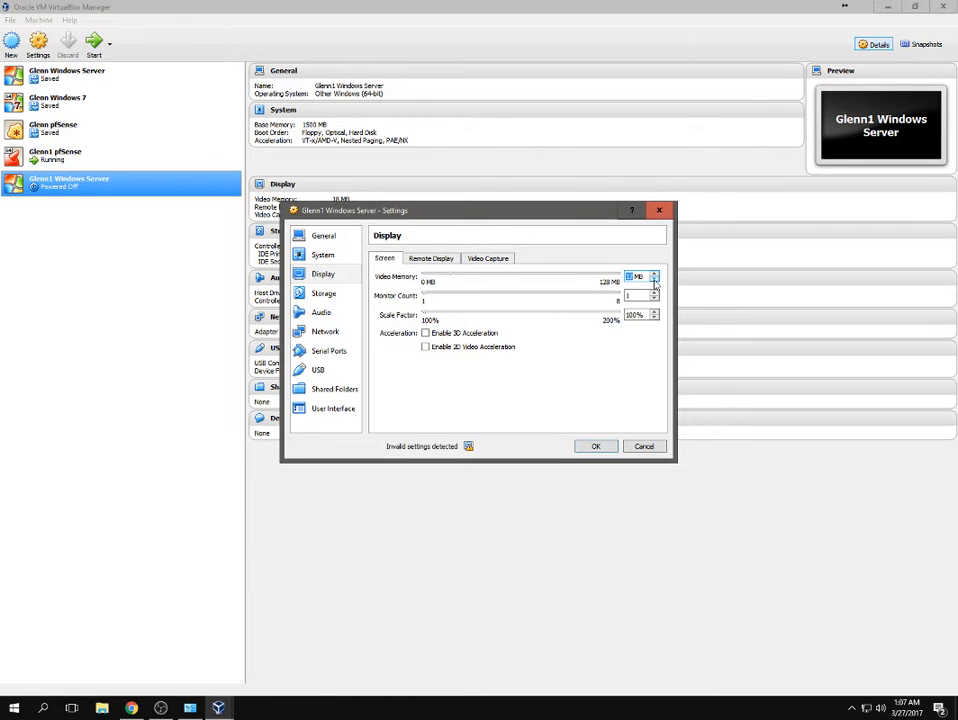
click(654, 274)
Mount en_windows_server_2016_x64_dvd_9327751.iso in the server's empty optical drive.
click(323, 293)
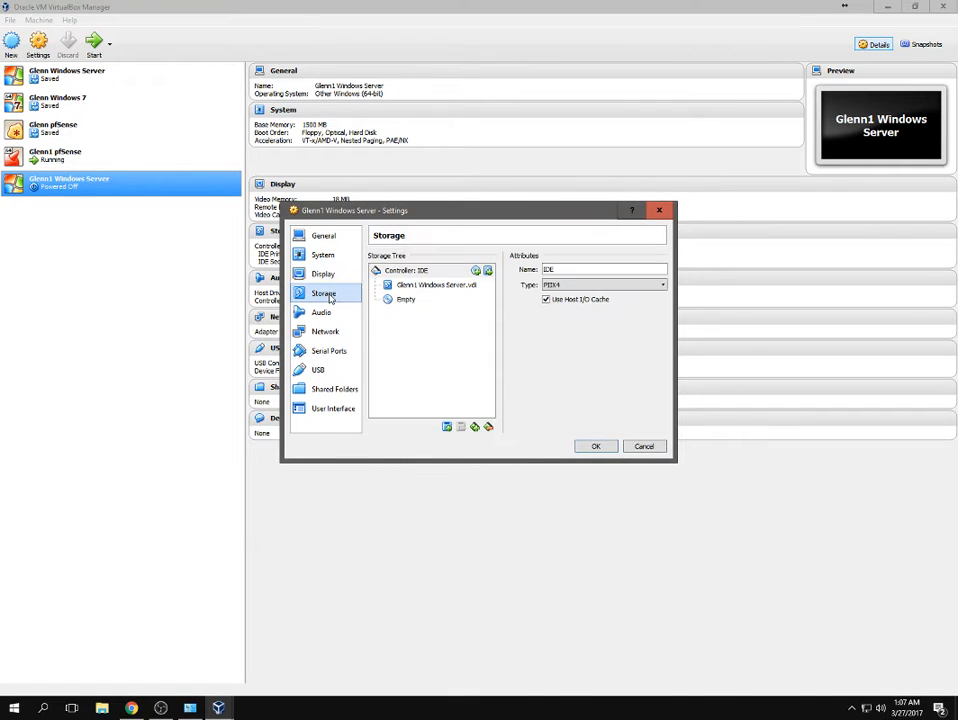
click(408, 299)
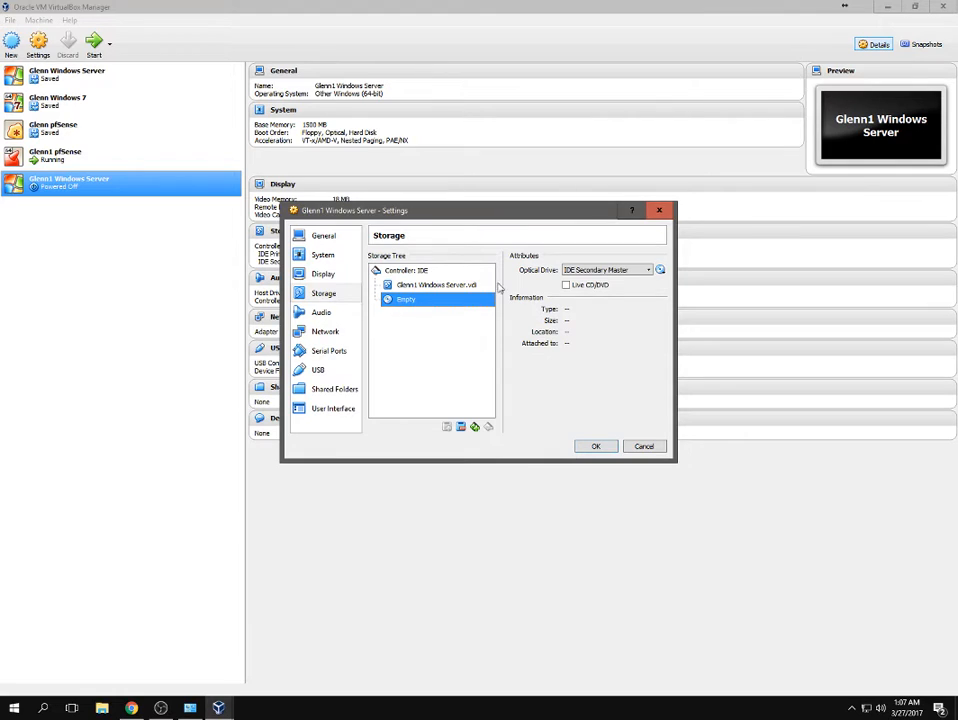
click(657, 271)
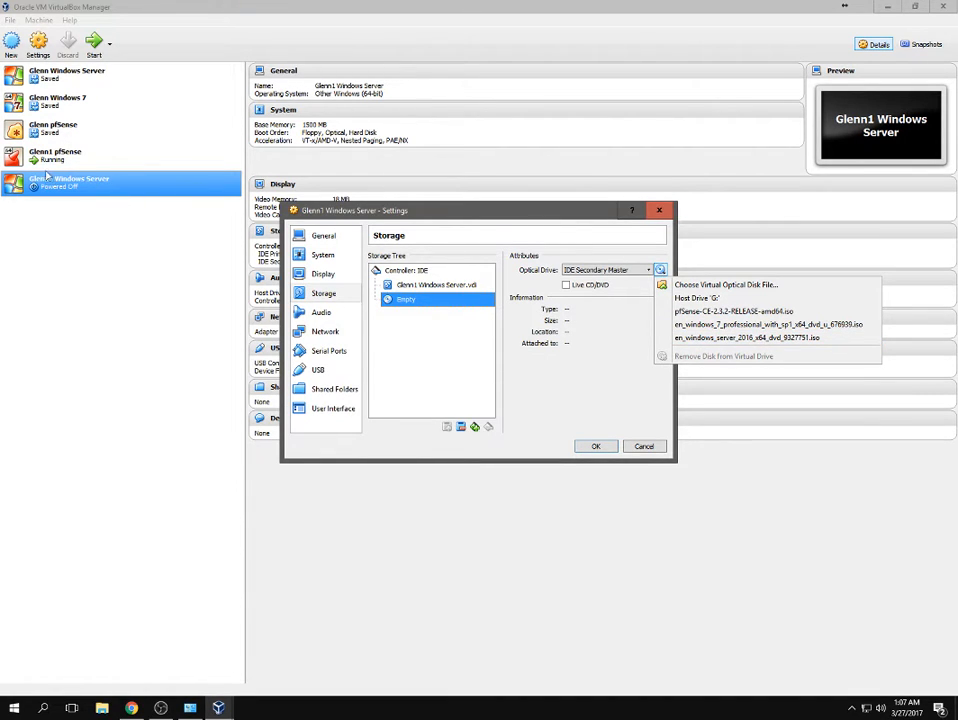
click(712, 339)
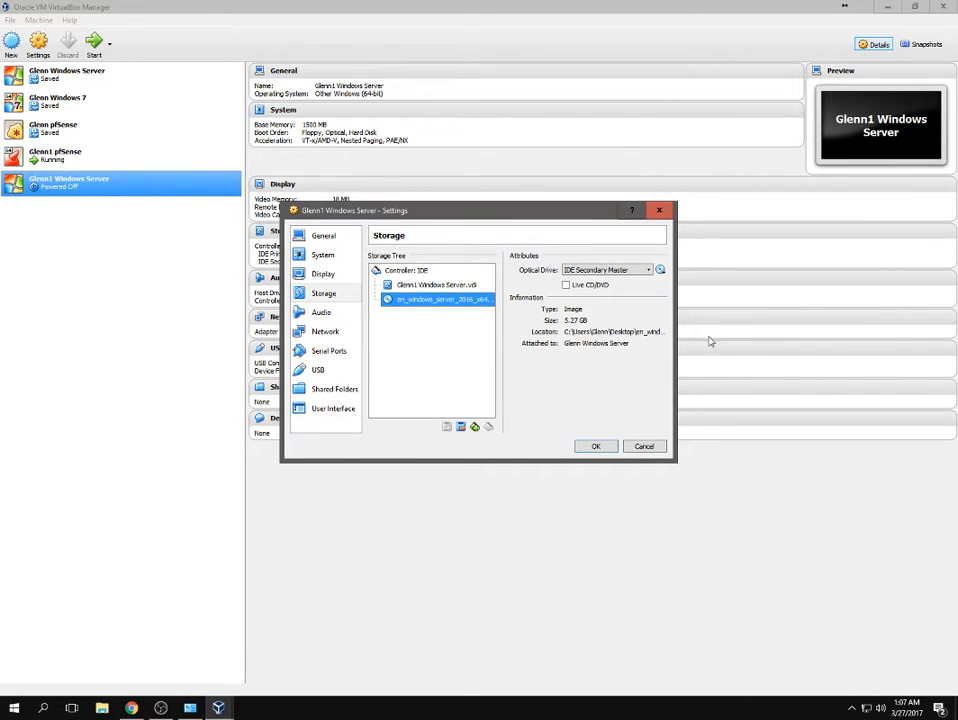
click(316, 314)
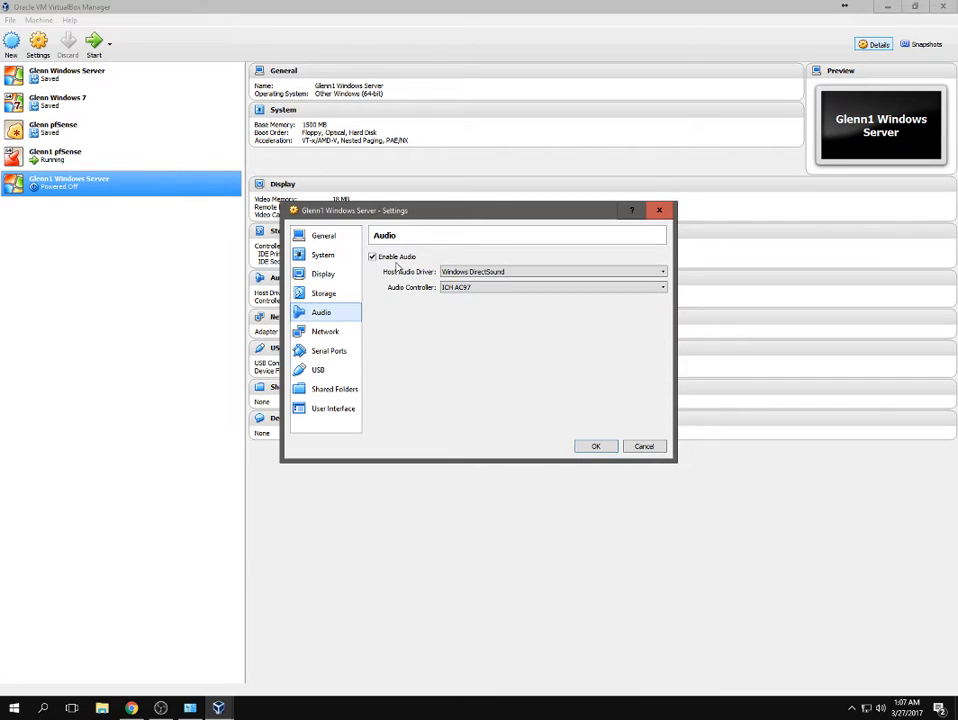
Disable audio and attach adapter 1 to internal network 'sarina' with promiscuous mode Allow All.
click(372, 257)
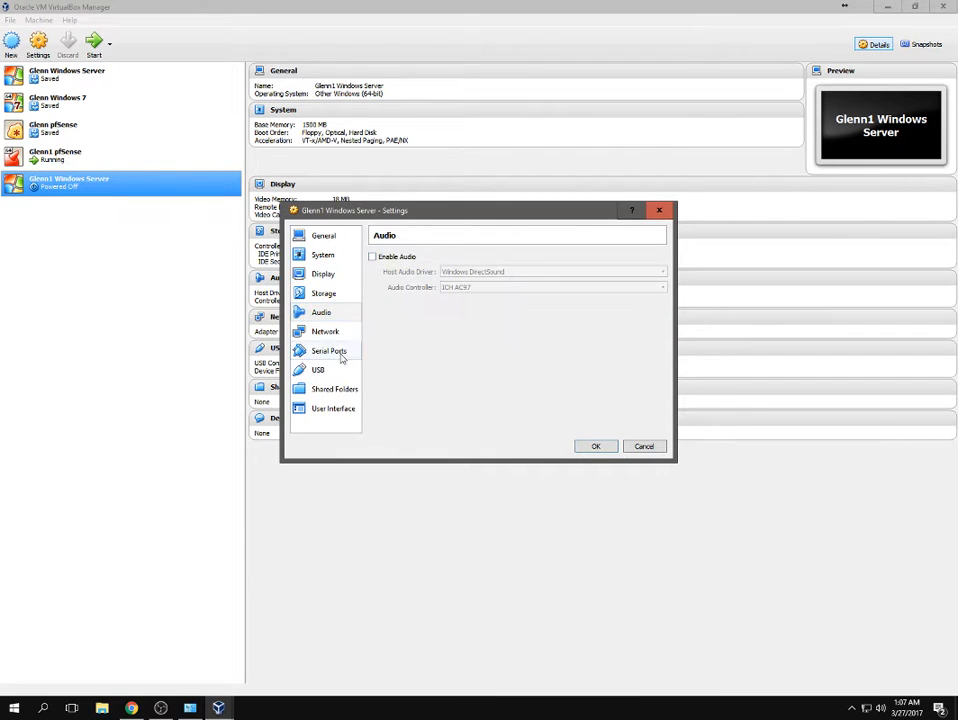
click(320, 332)
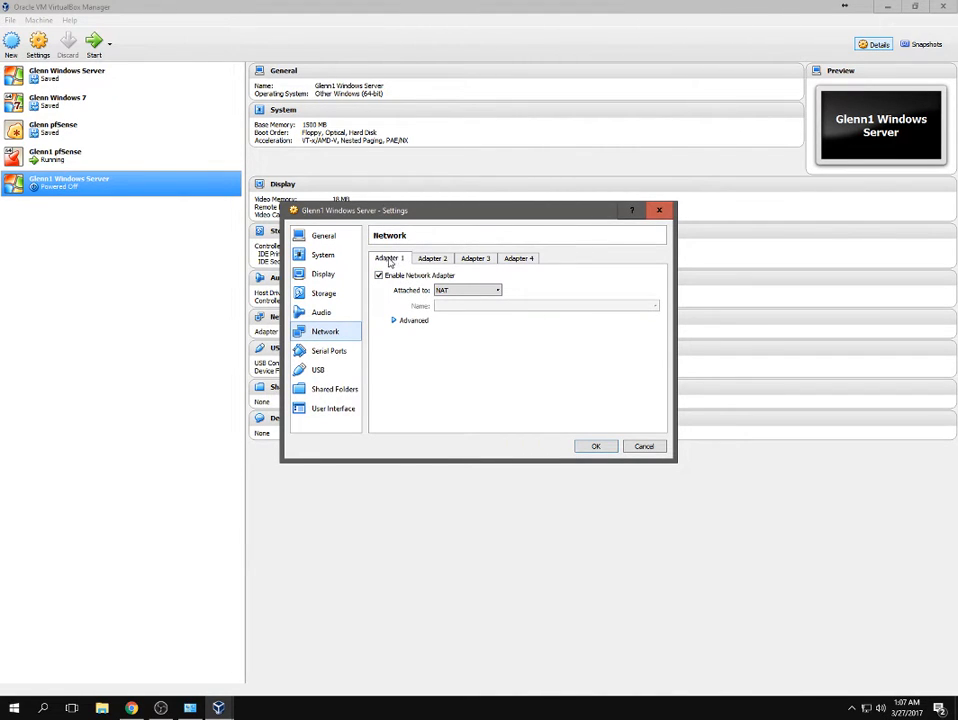
click(468, 290)
click(466, 305)
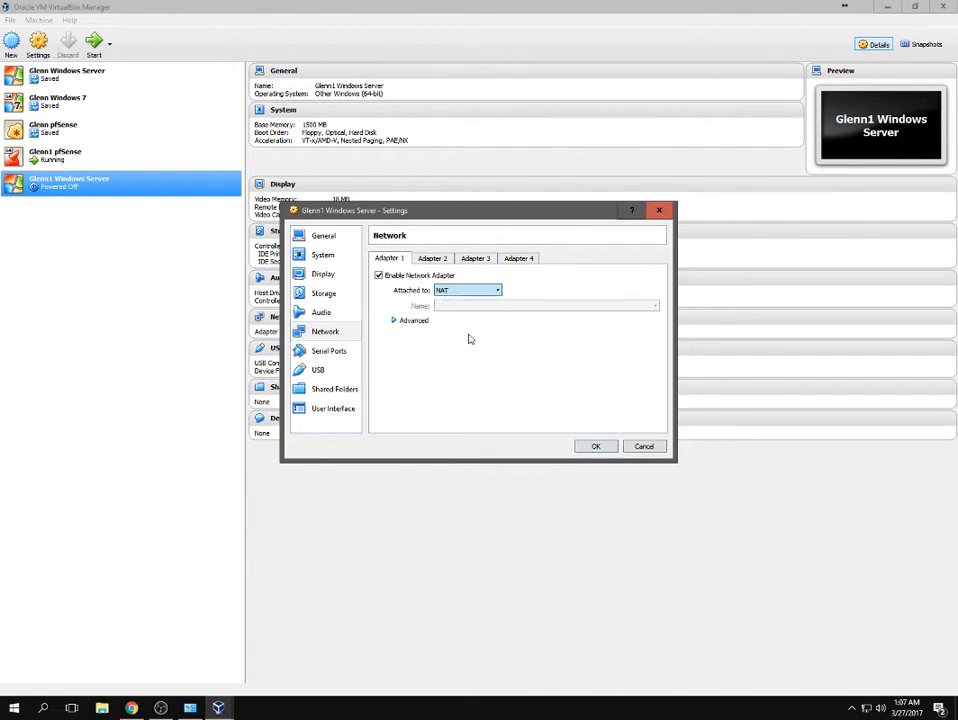
drag(479, 307, 323, 282)
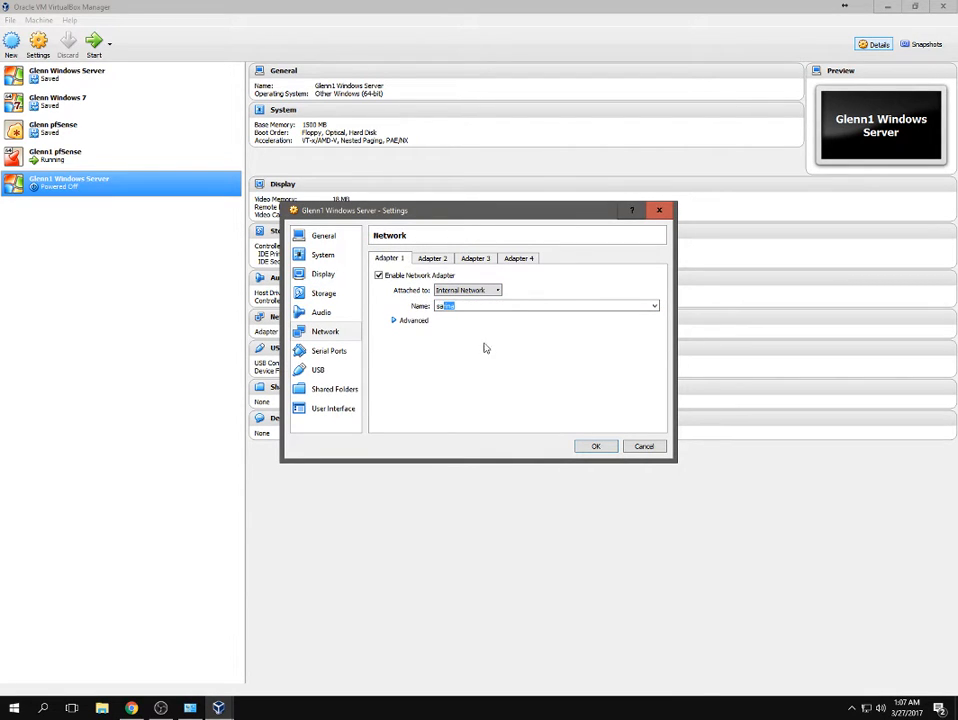
text(sarina)
click(394, 321)
click(509, 351)
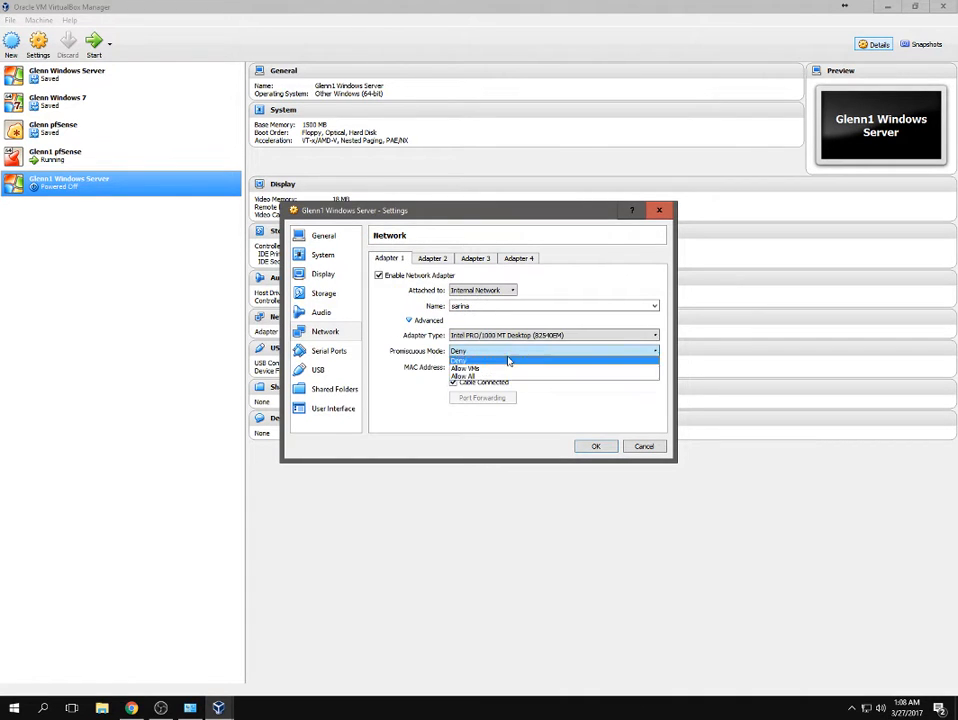
click(497, 377)
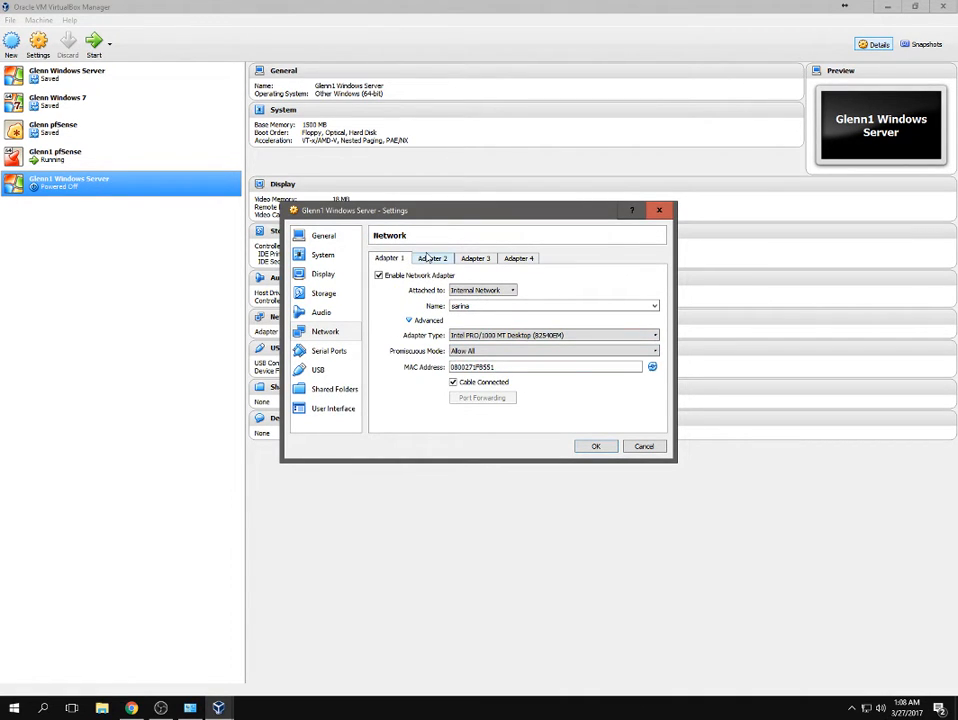
Check adapters 2–4 and serial ports, re-enable the USB 2.0 controller, and save the settings.
click(428, 260)
click(478, 259)
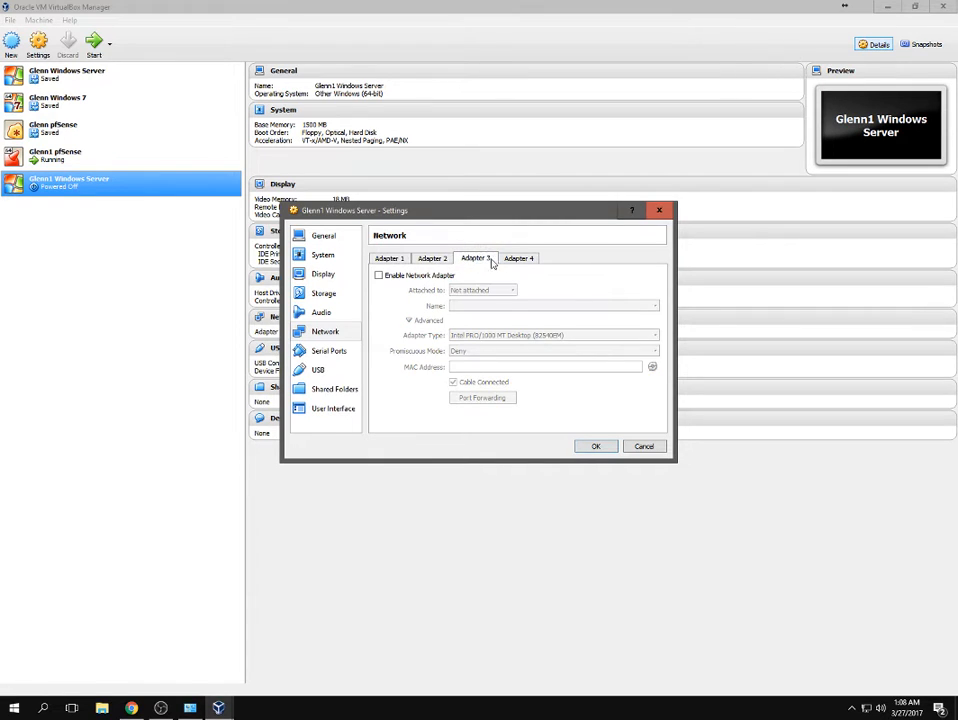
click(518, 259)
click(330, 351)
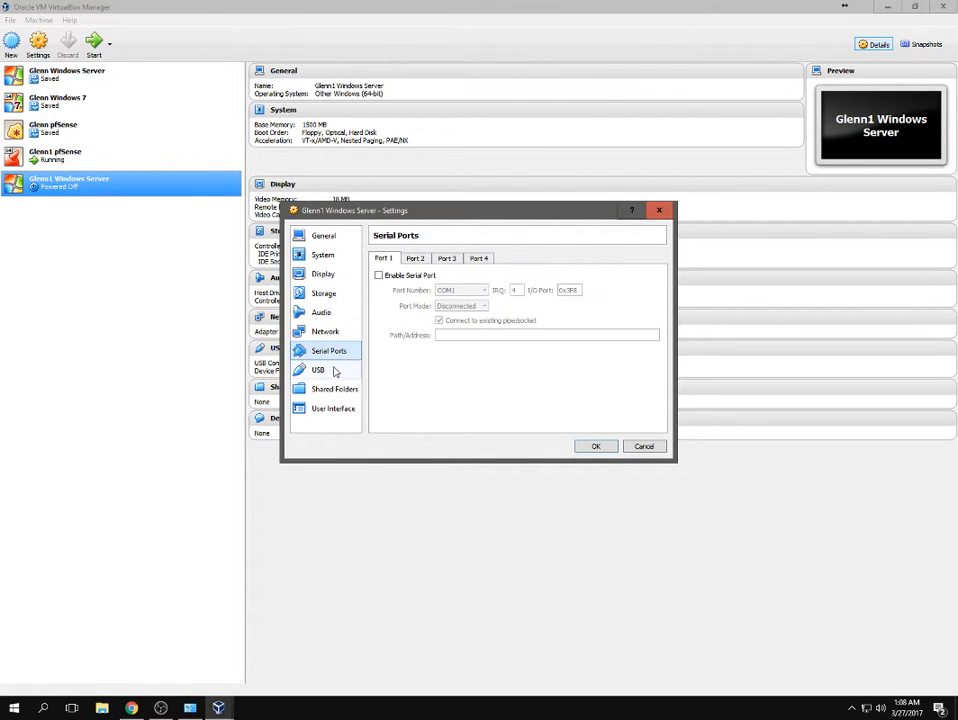
click(330, 372)
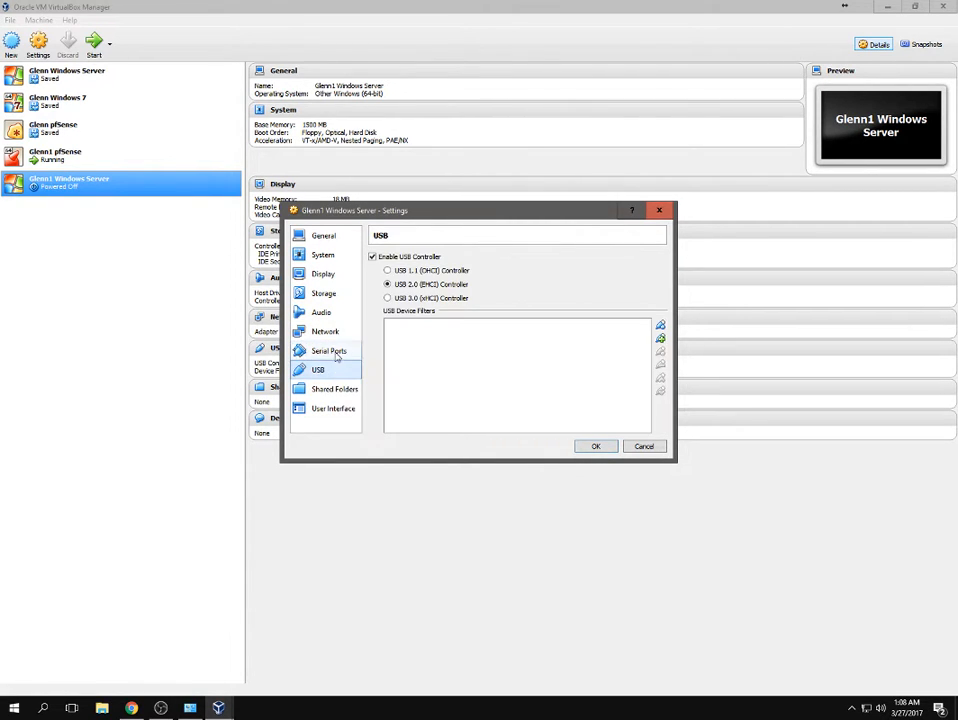
click(373, 258)
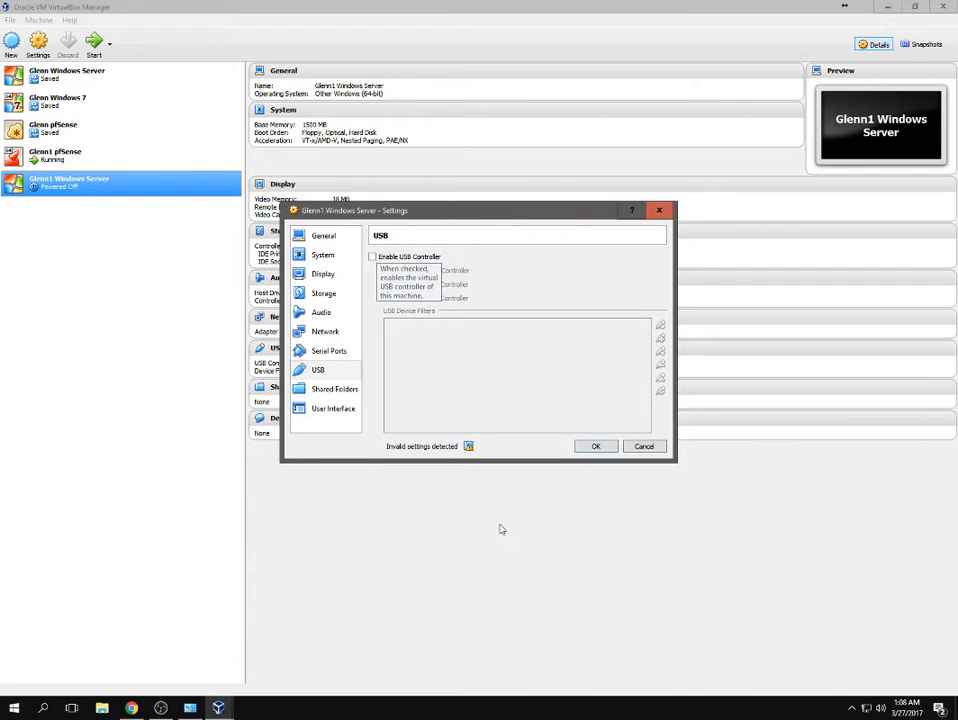
click(389, 258)
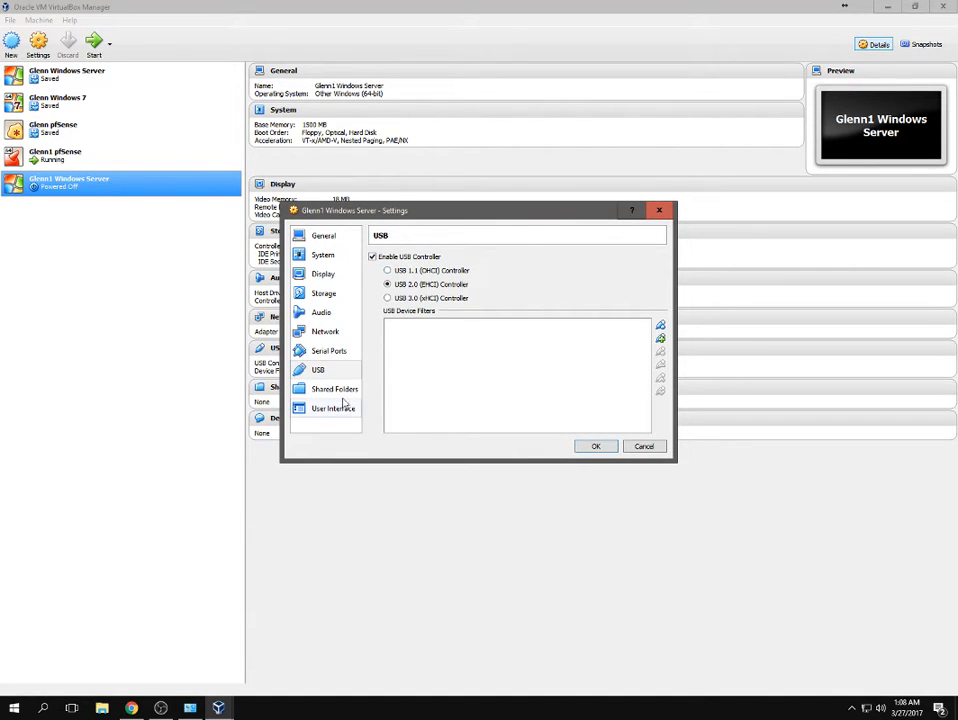
click(596, 446)
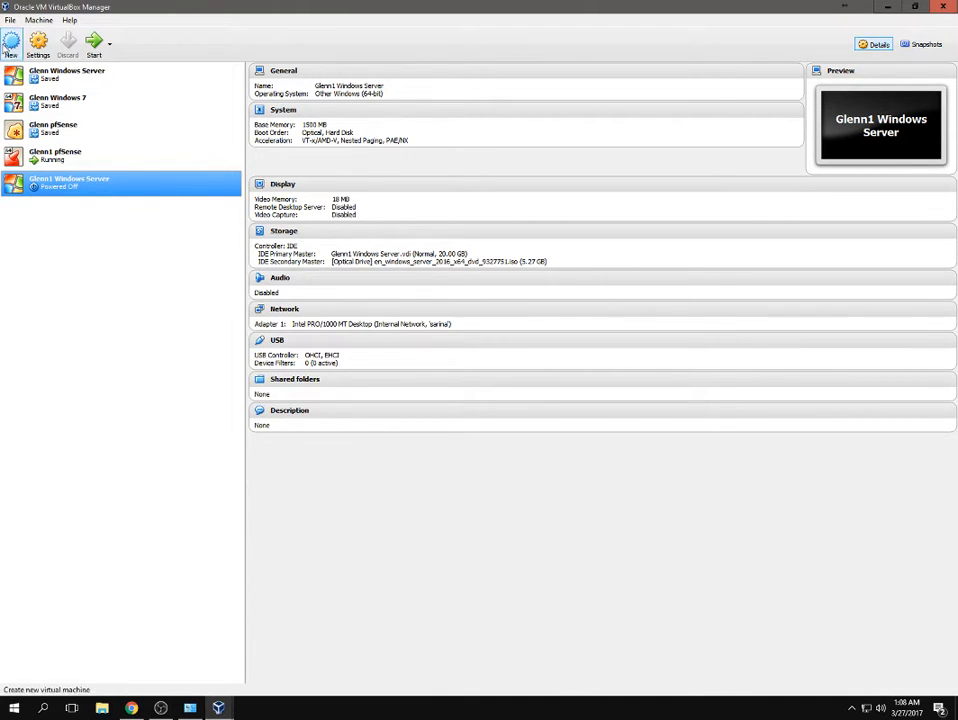
Create the Windows 7 (64-bit) machine with 1500 MB memory and a new 25 GB VDI disk.
click(10, 20)
click(49, 34)
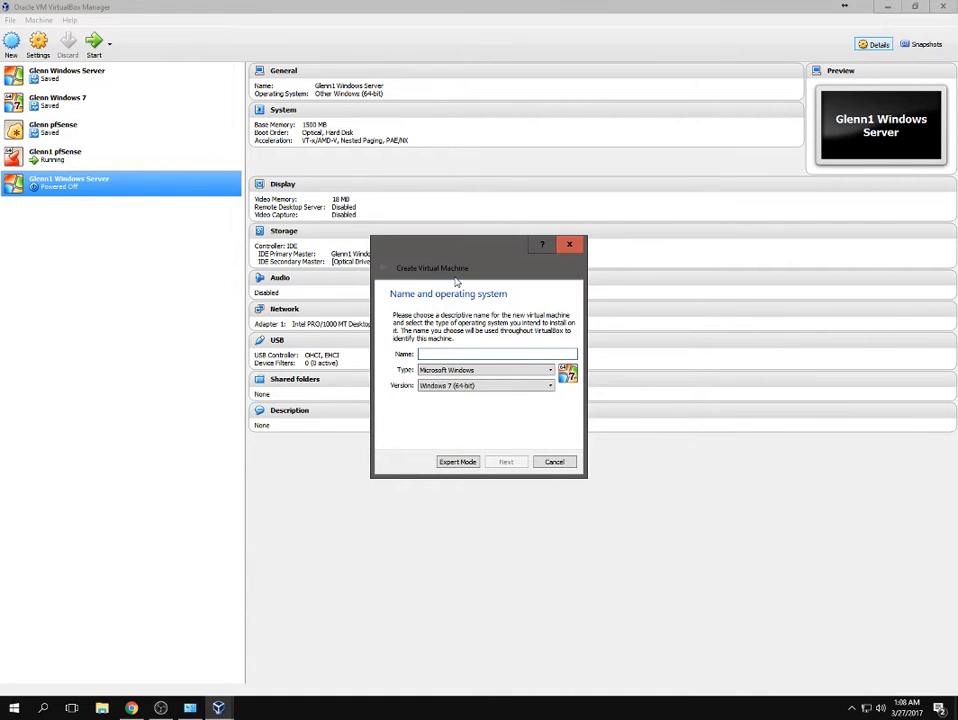
text(Glenn1)
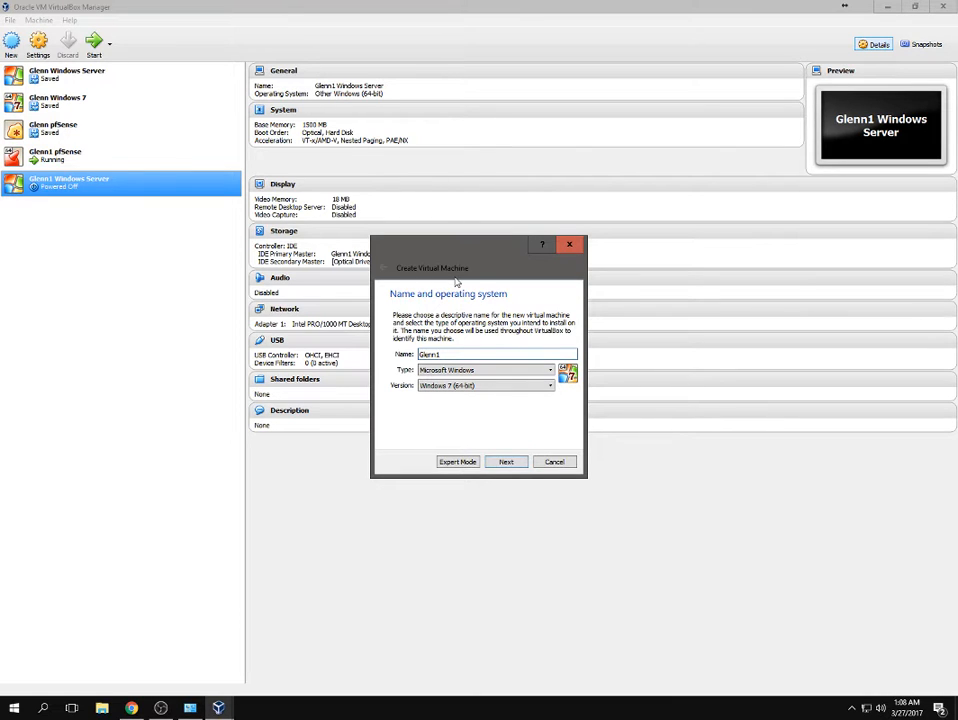
text( Windows 7)
click(507, 462)
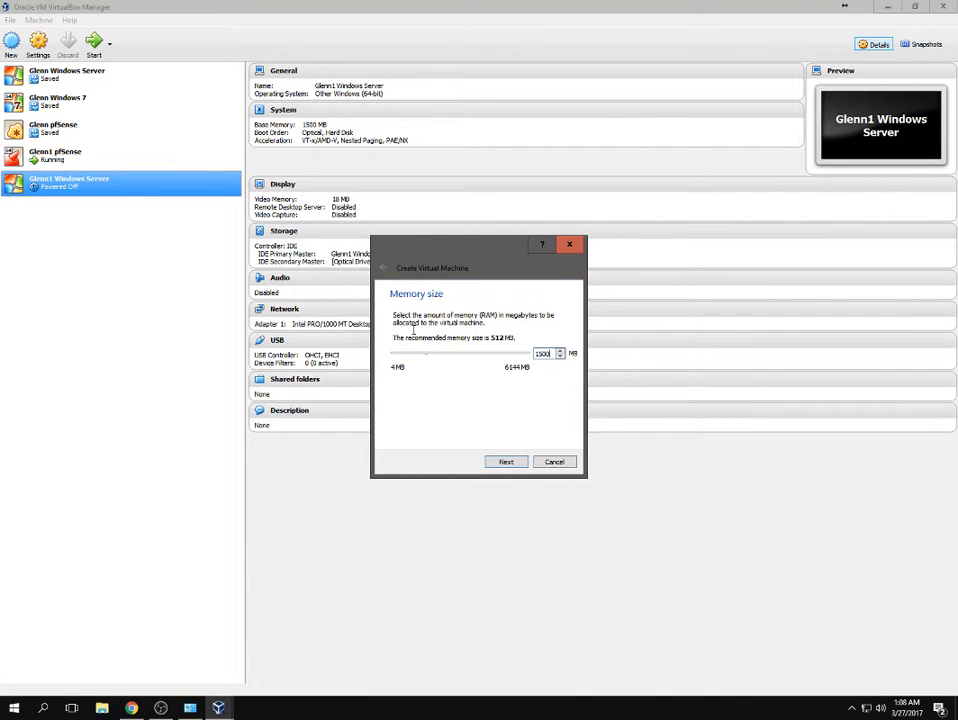
click(506, 463)
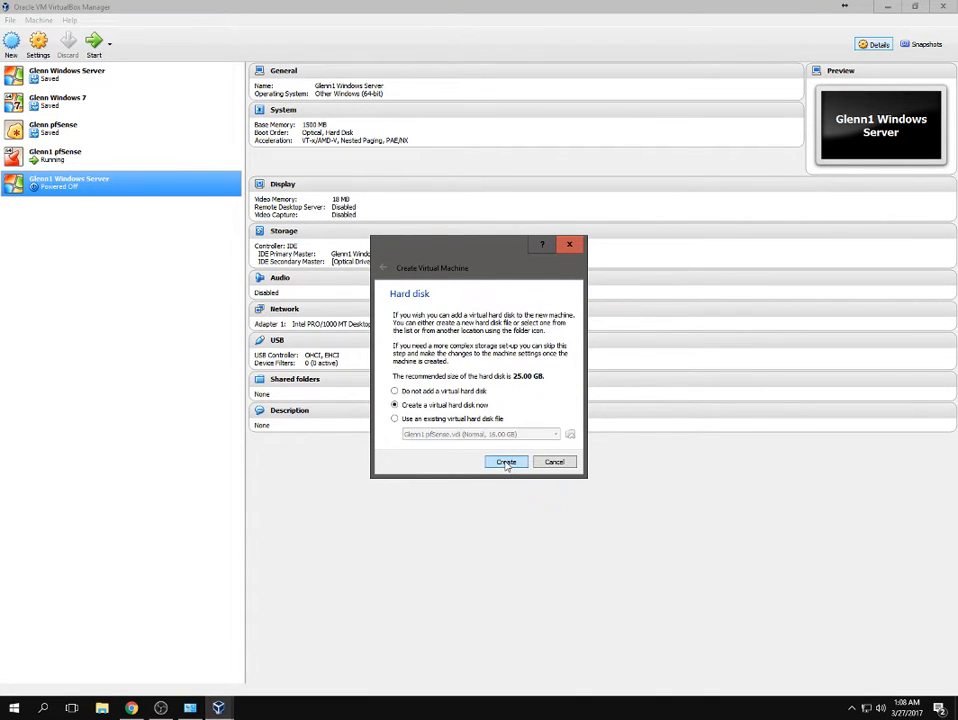
click(506, 463)
click(530, 478)
click(536, 479)
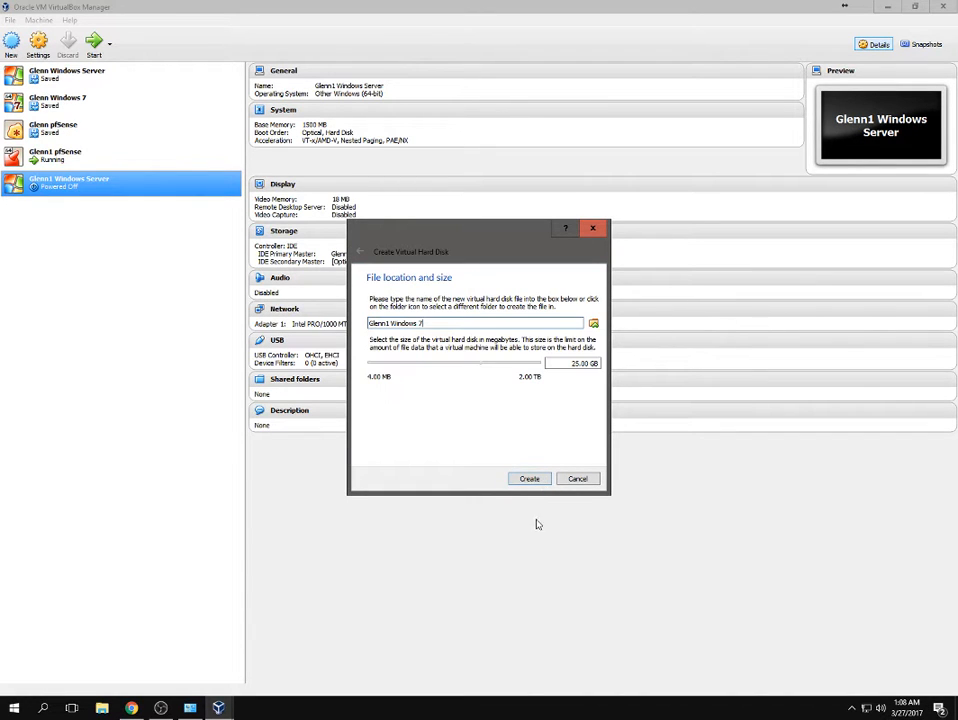
click(530, 479)
right_click(72, 209)
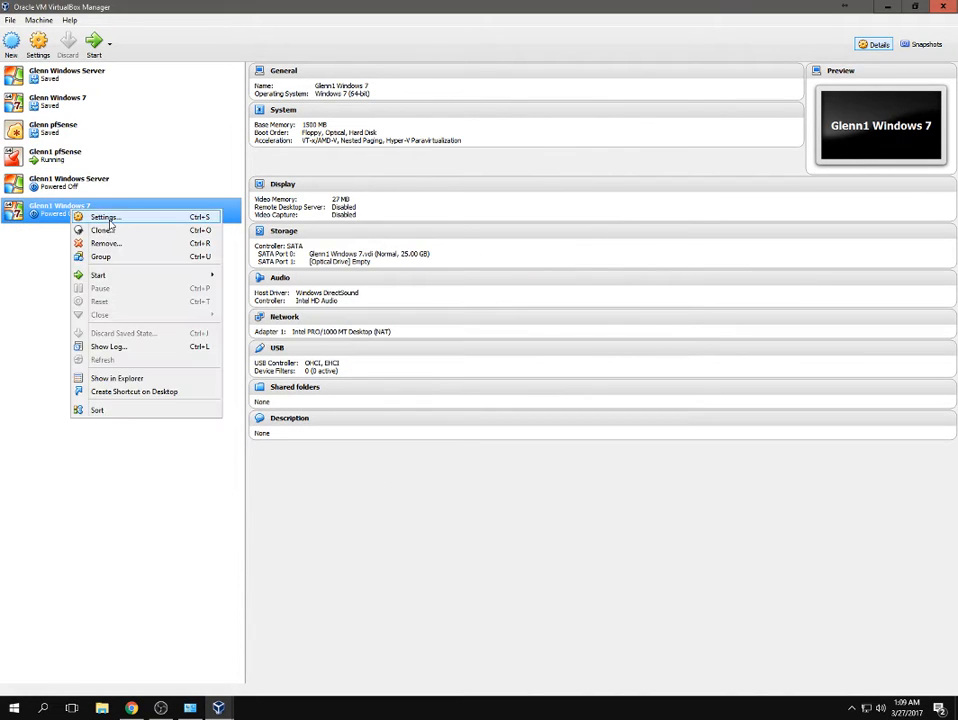
Review the Windows 7 VM's boot order and display, leaving video memory at 27 MB.
click(106, 218)
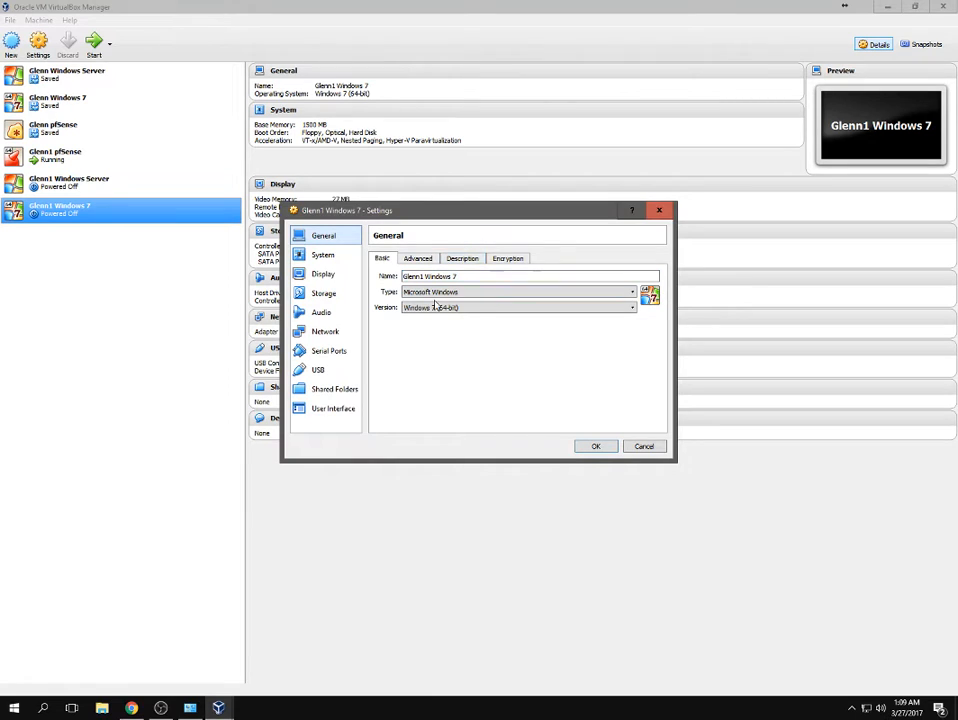
click(322, 255)
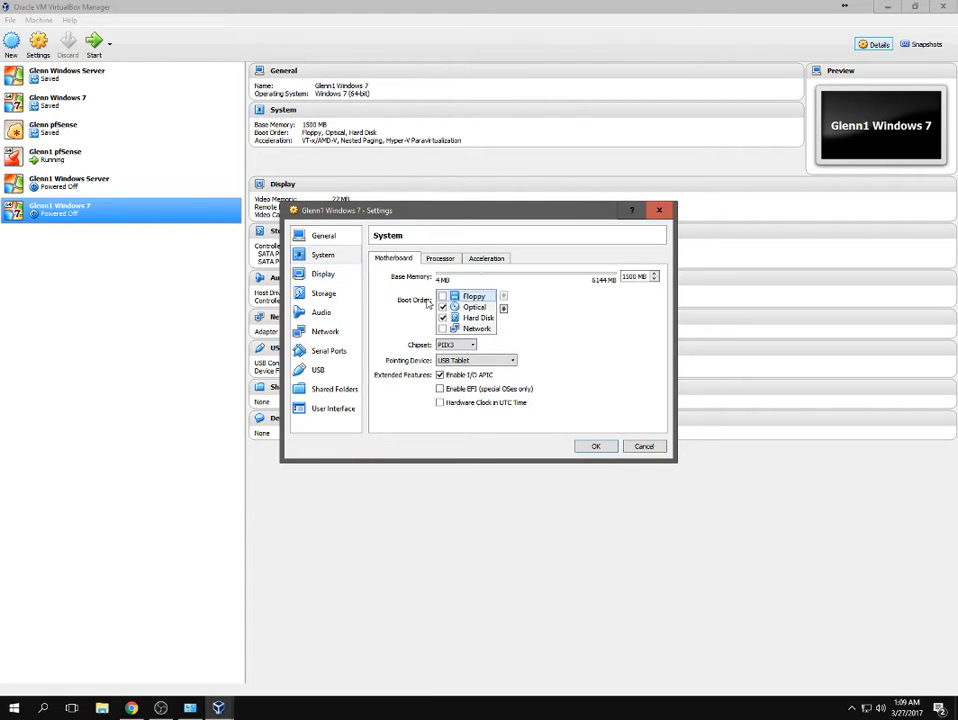
click(322, 274)
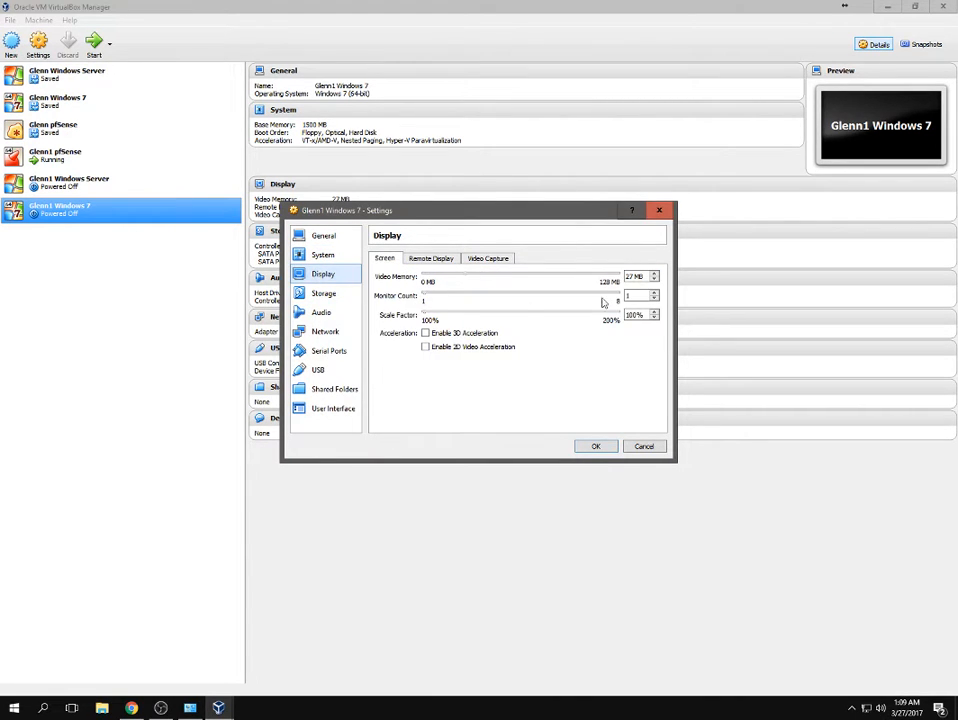
click(654, 279)
click(654, 273)
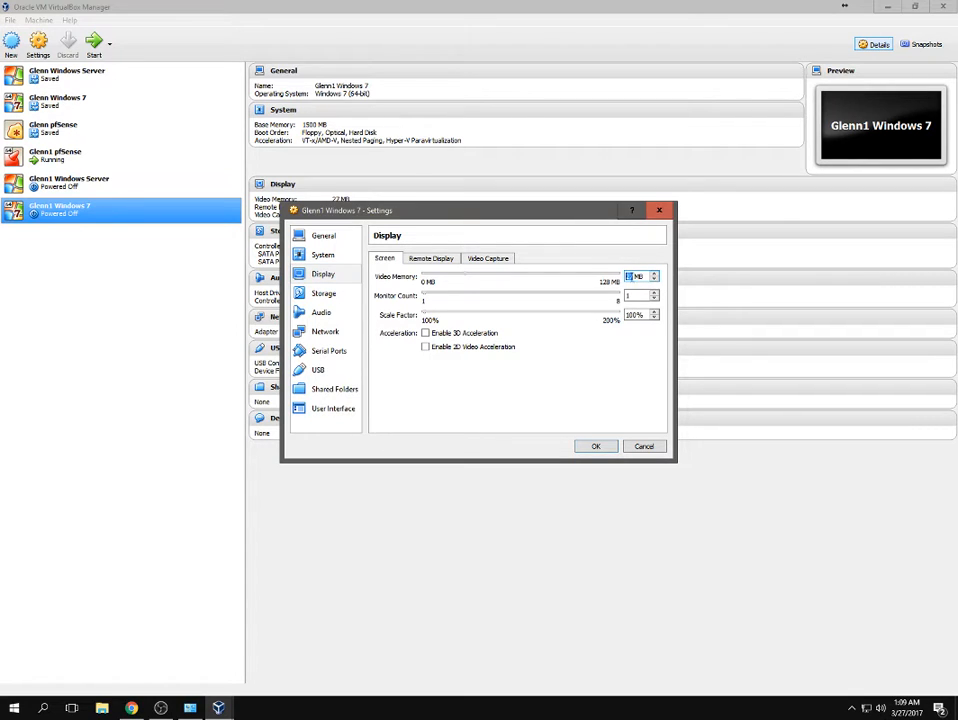
click(655, 279)
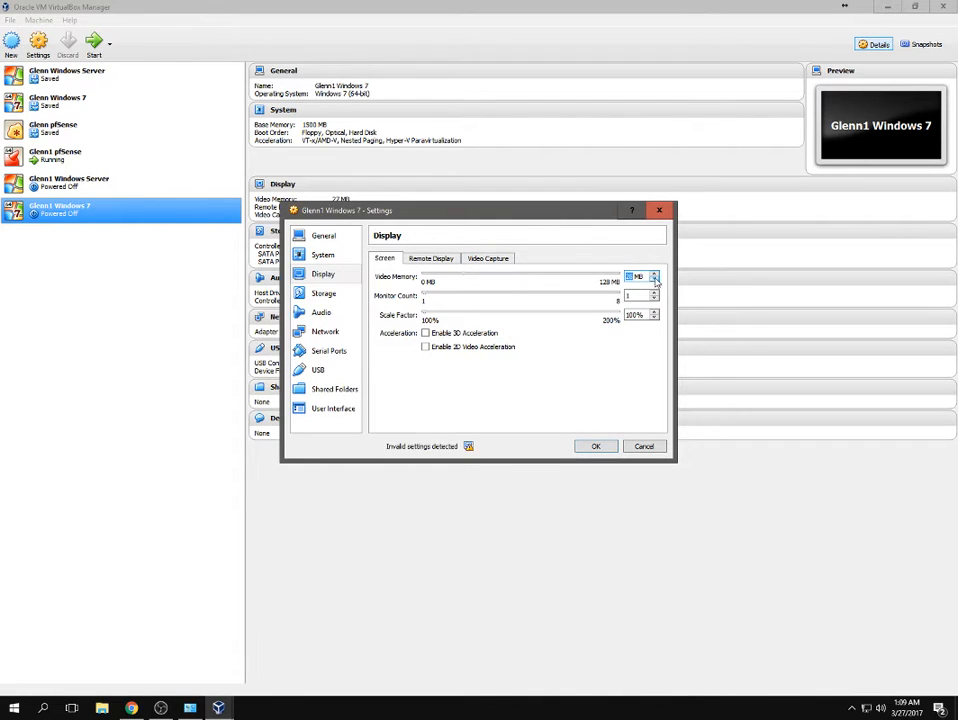
click(655, 274)
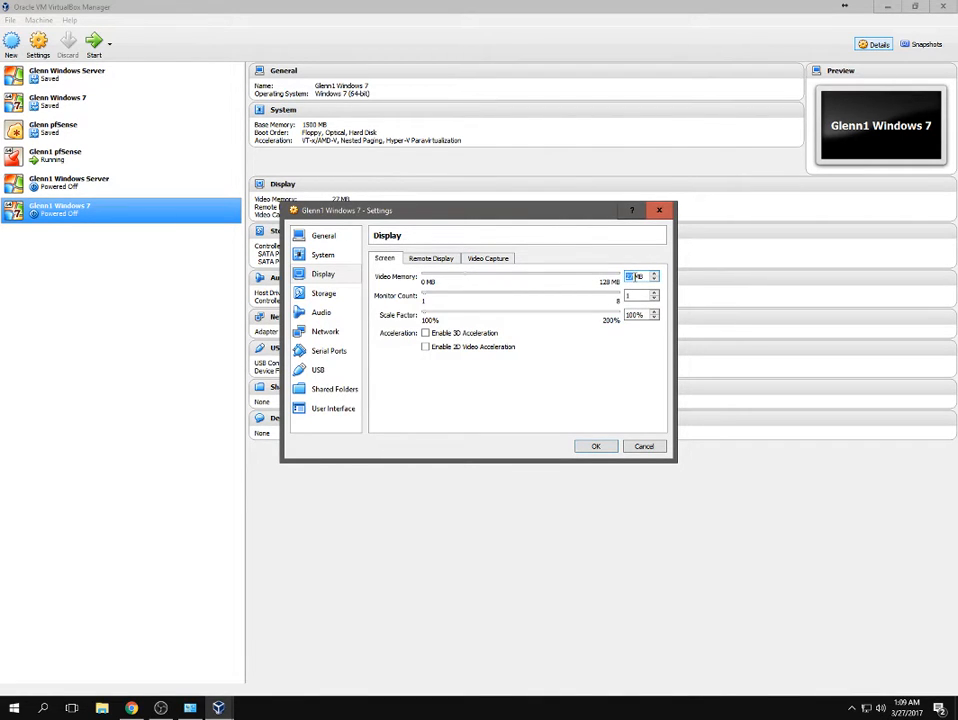
Mount the Windows 7 SP1 ISO in the optical drive and disable audio.
click(333, 294)
click(427, 301)
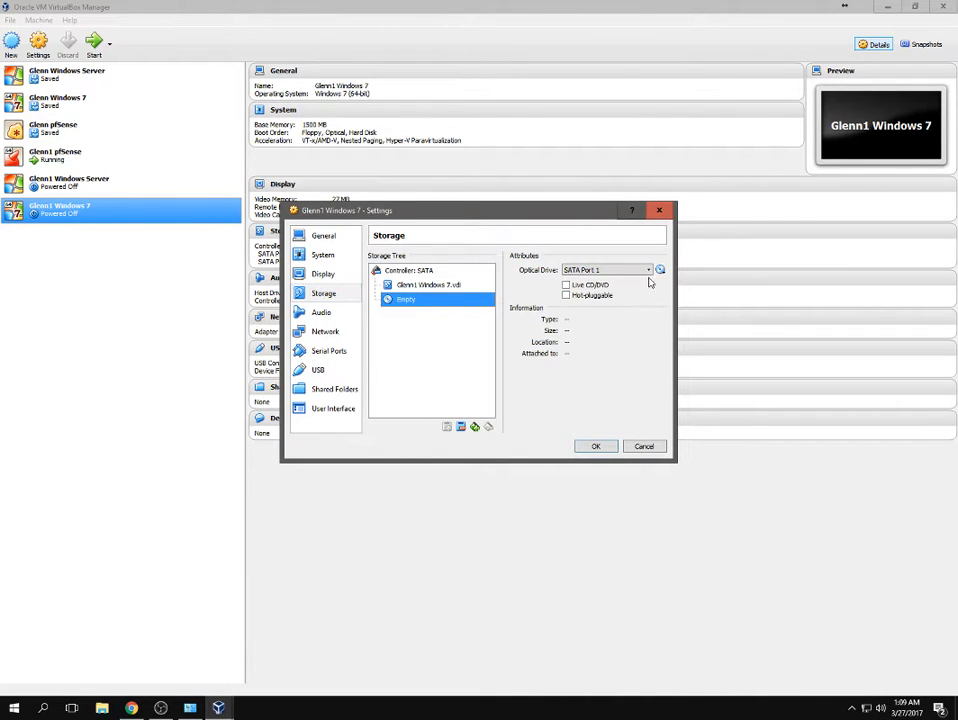
click(660, 270)
click(700, 338)
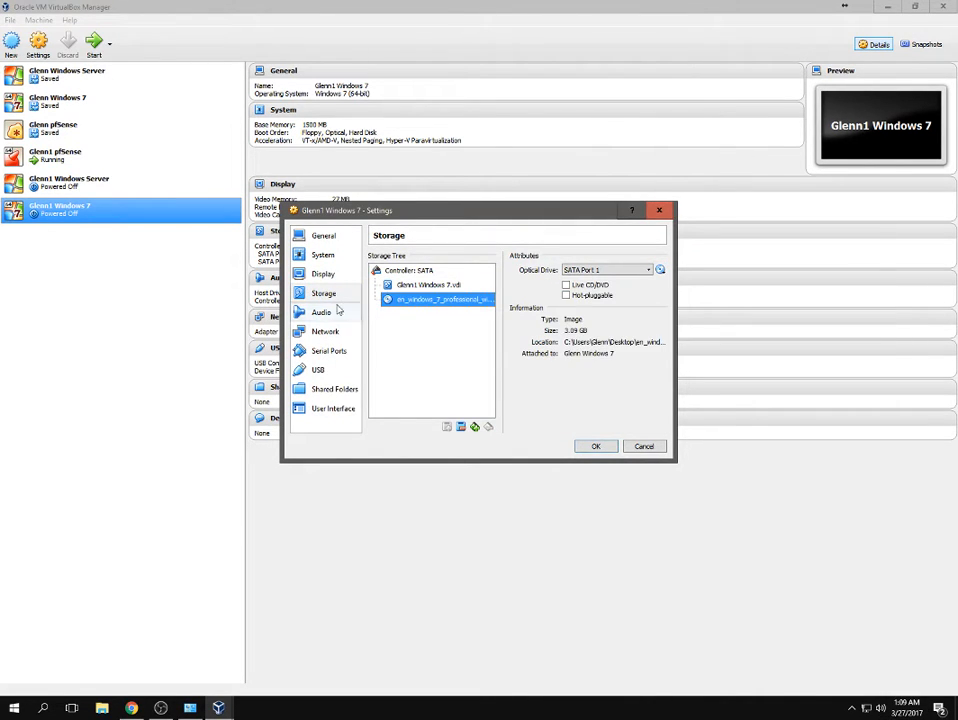
click(322, 312)
click(373, 257)
Attach the network adapter to internal network 'sarina' with promiscuous mode Allow All.
click(326, 331)
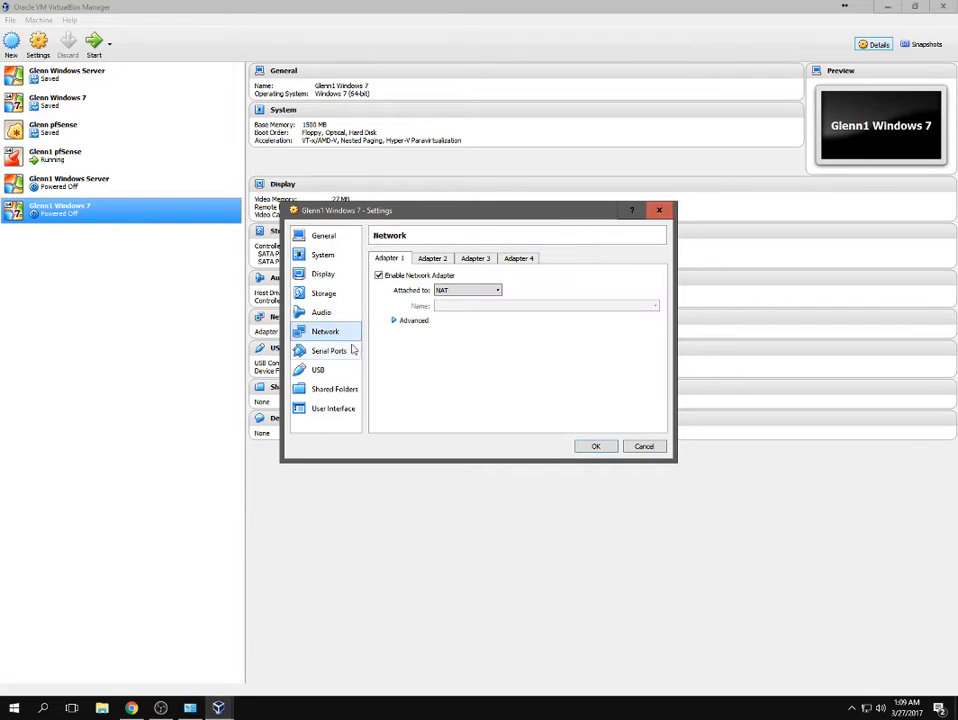
click(467, 290)
click(459, 331)
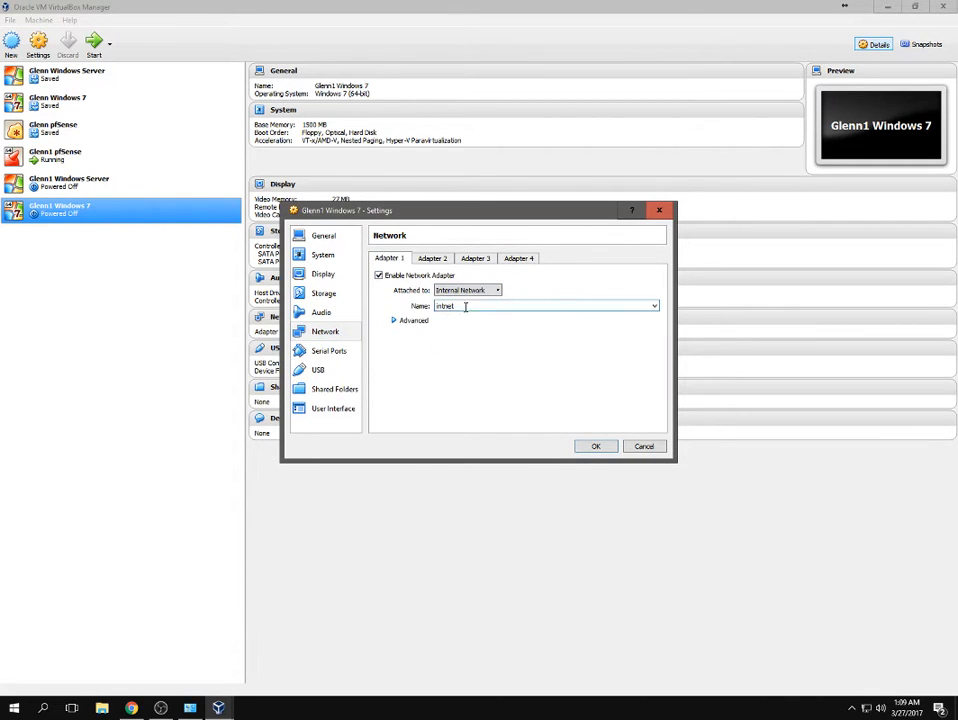
text(sarina)
click(389, 320)
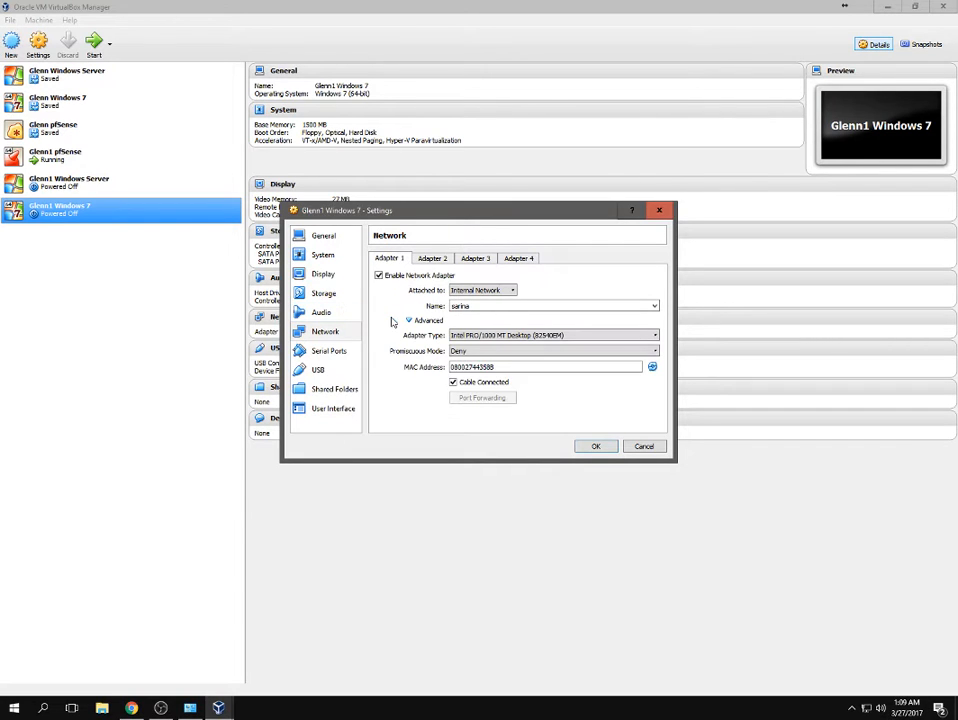
click(498, 351)
click(470, 372)
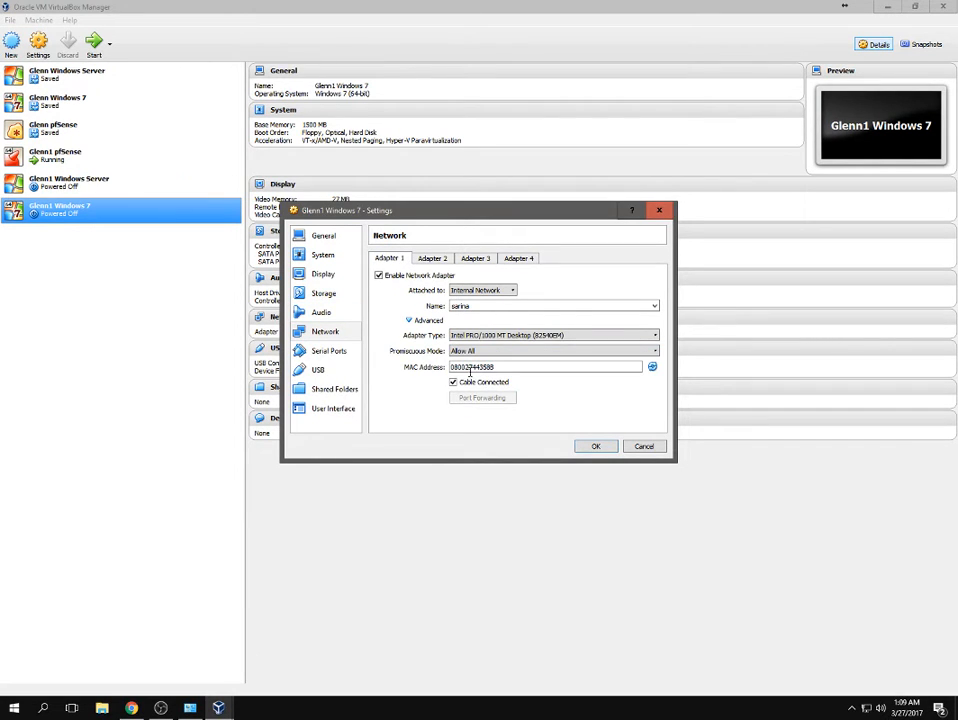
Toggle the USB controller off and on, review the remaining pages, and save the settings.
click(325, 370)
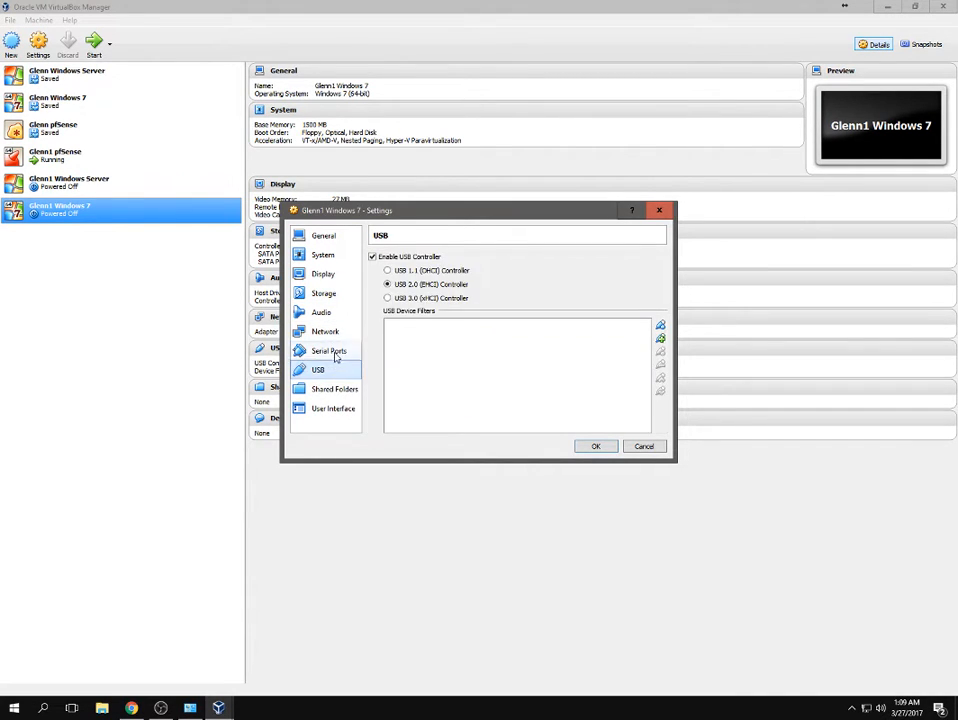
click(372, 256)
click(372, 256)
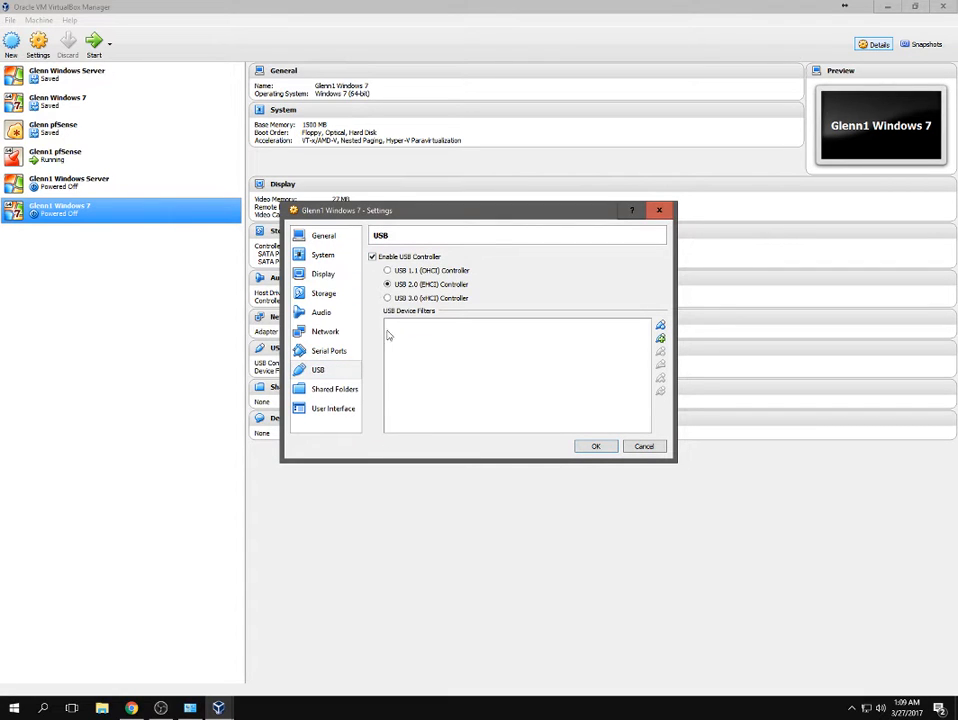
click(338, 390)
click(333, 408)
click(594, 446)
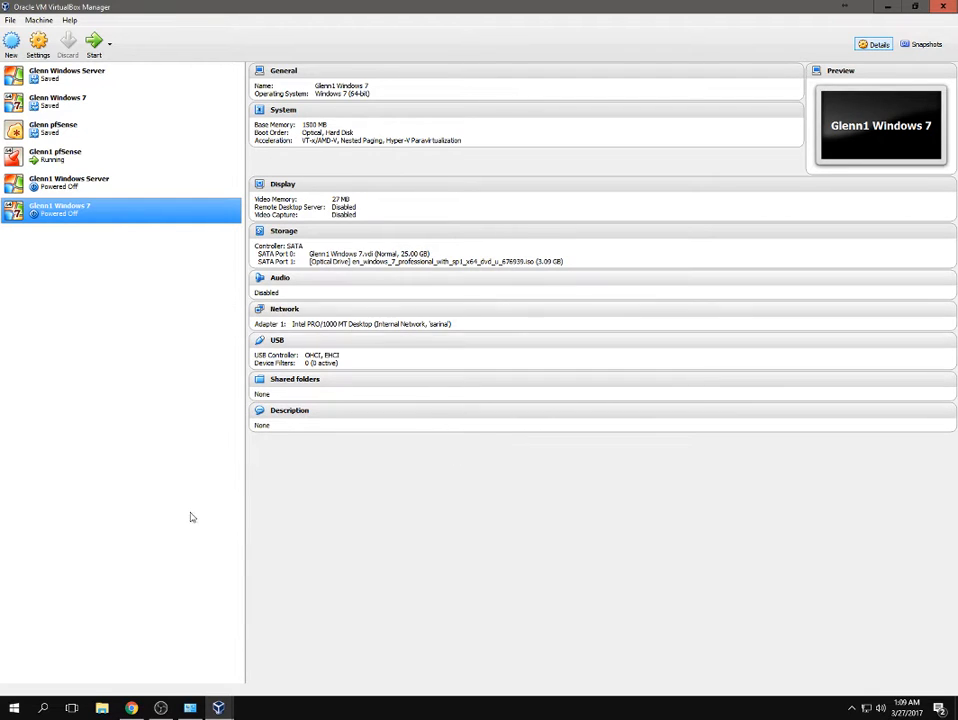
Start both VMs and tile Windows 7 on the left, Windows Server on the right.
double_click(72, 190)
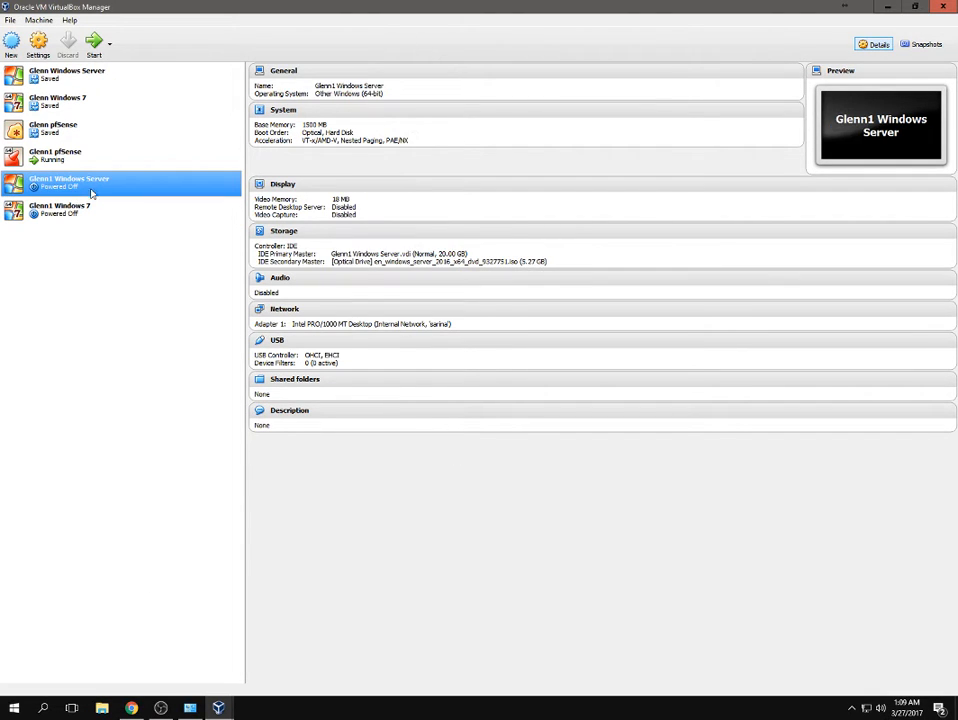
double_click(71, 216)
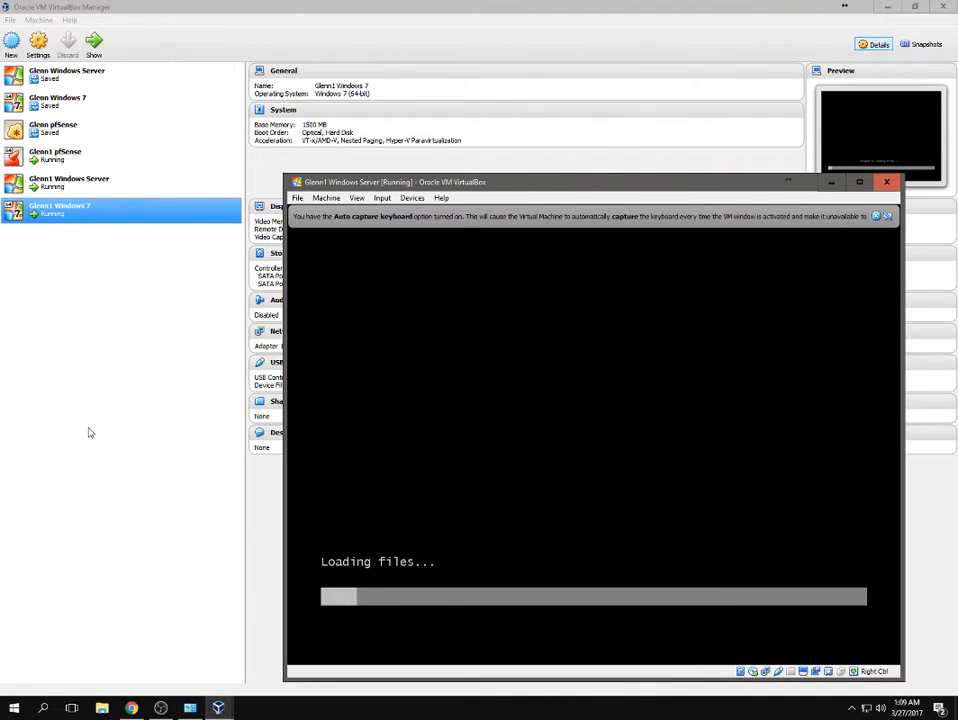
click(218, 708)
click(468, 647)
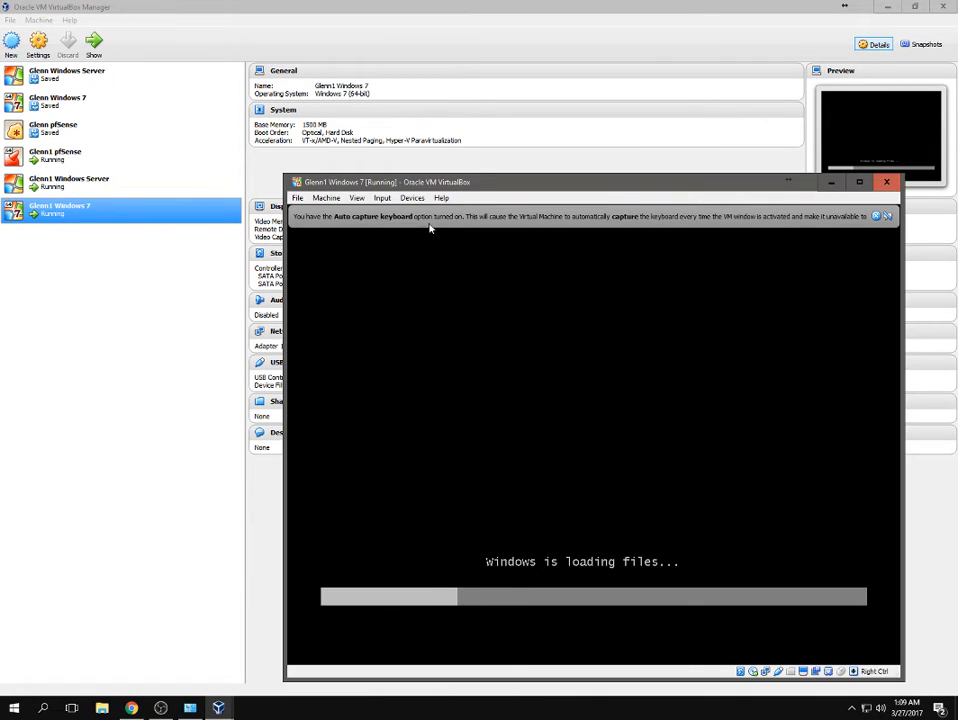
key(super+Left)
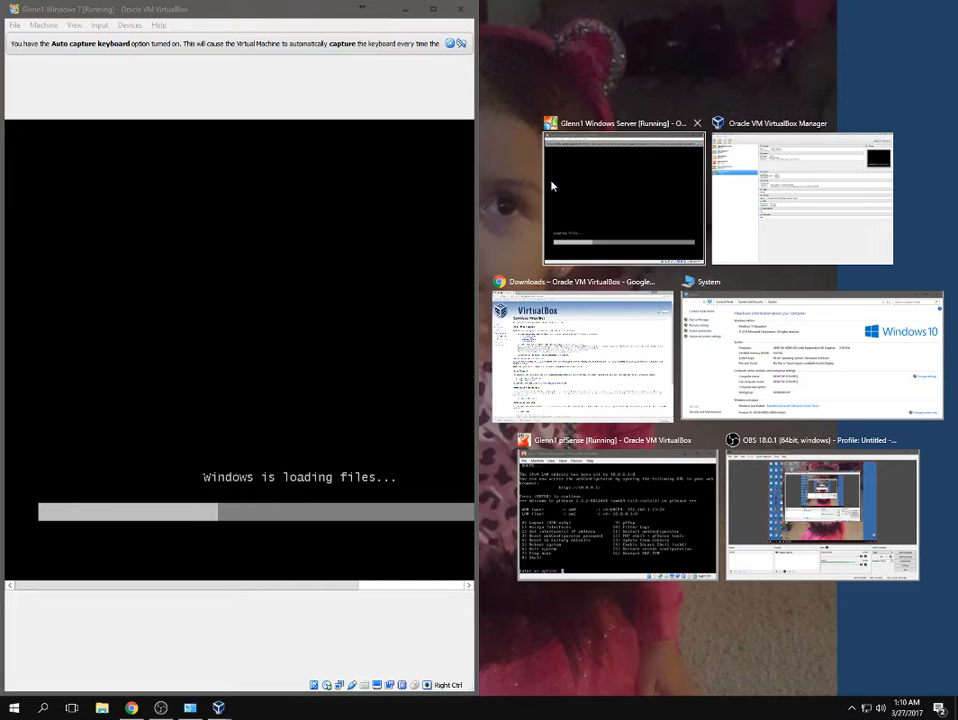
click(550, 186)
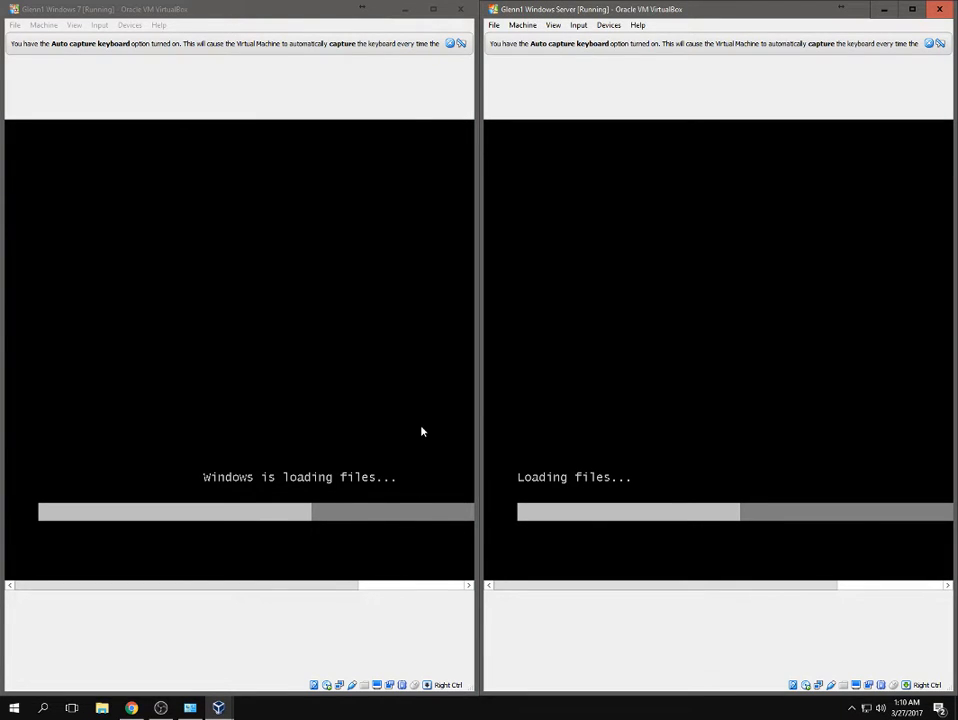
Switch the Windows 7 VM to Scaled Mode and dismiss the keyboard capture notices.
click(461, 43)
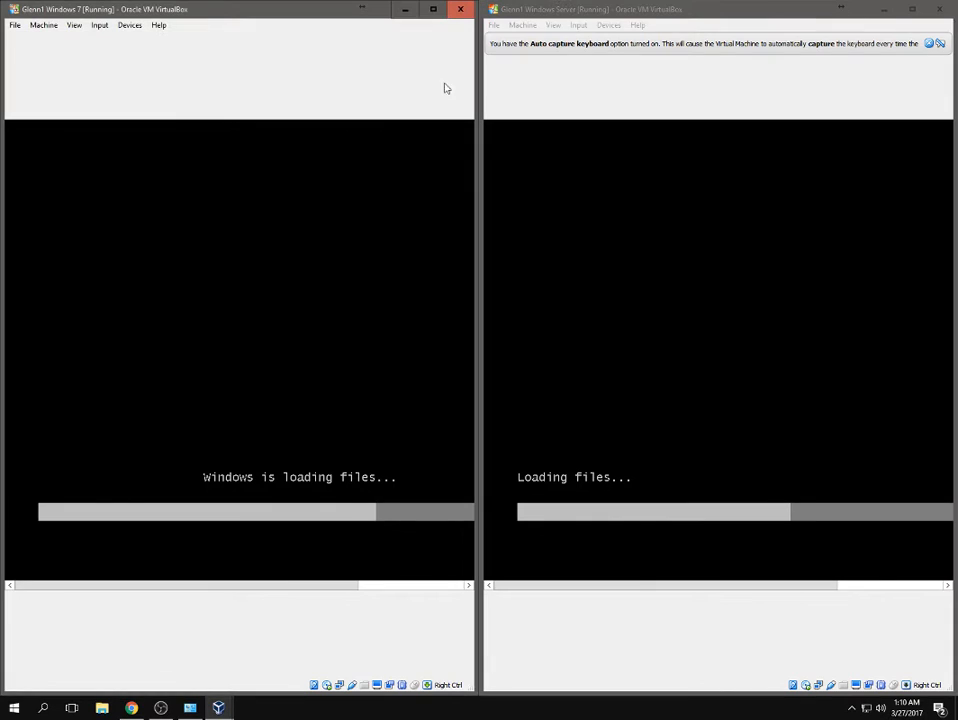
click(74, 25)
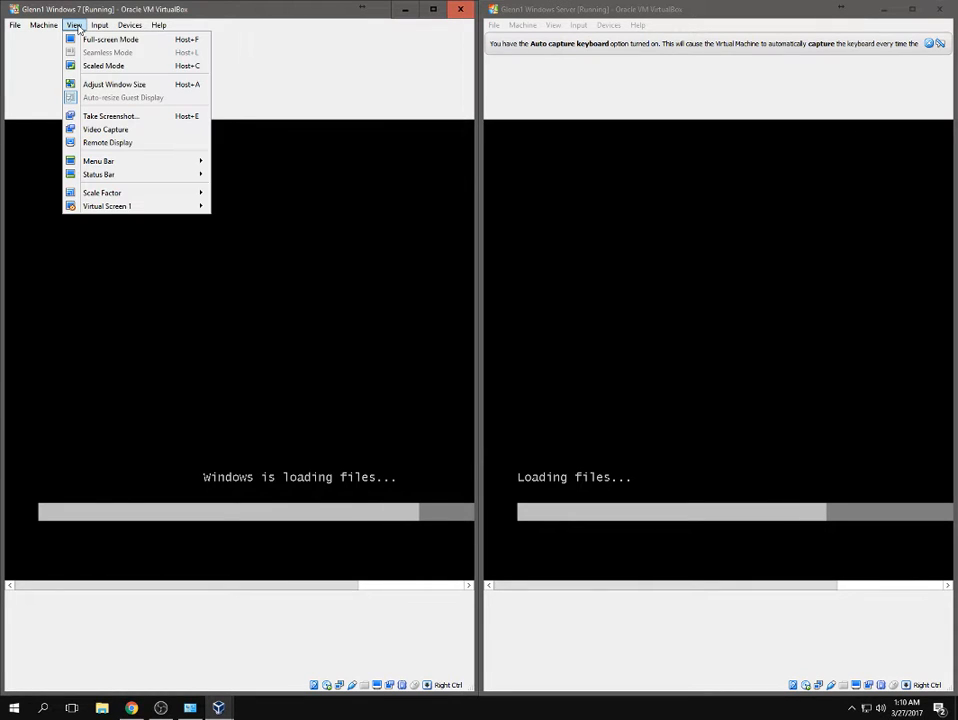
click(103, 66)
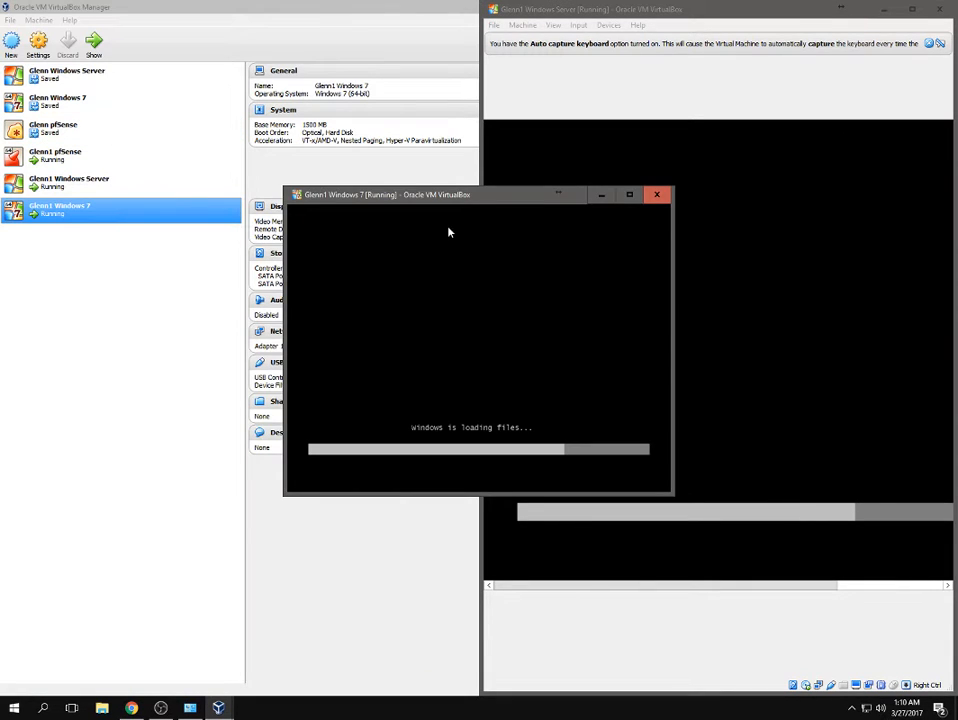
click(553, 25)
mouse_move(522, 25)
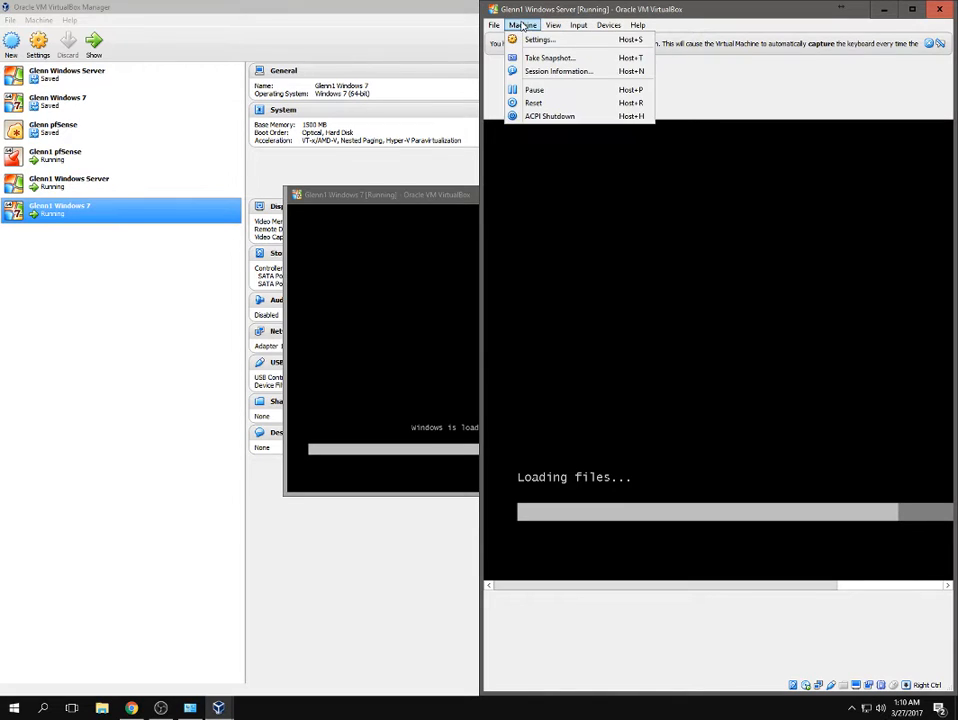
mouse_move(556, 25)
click(413, 200)
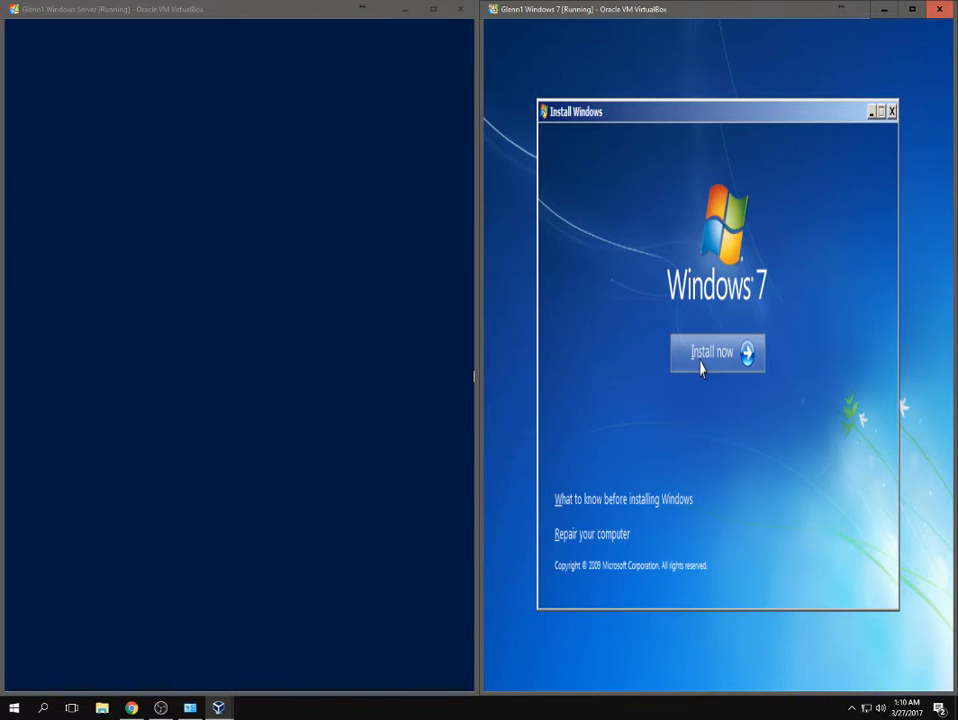
Begin Windows 7 setup, skip the Server product key, and accept the Windows 7 license terms.
click(701, 368)
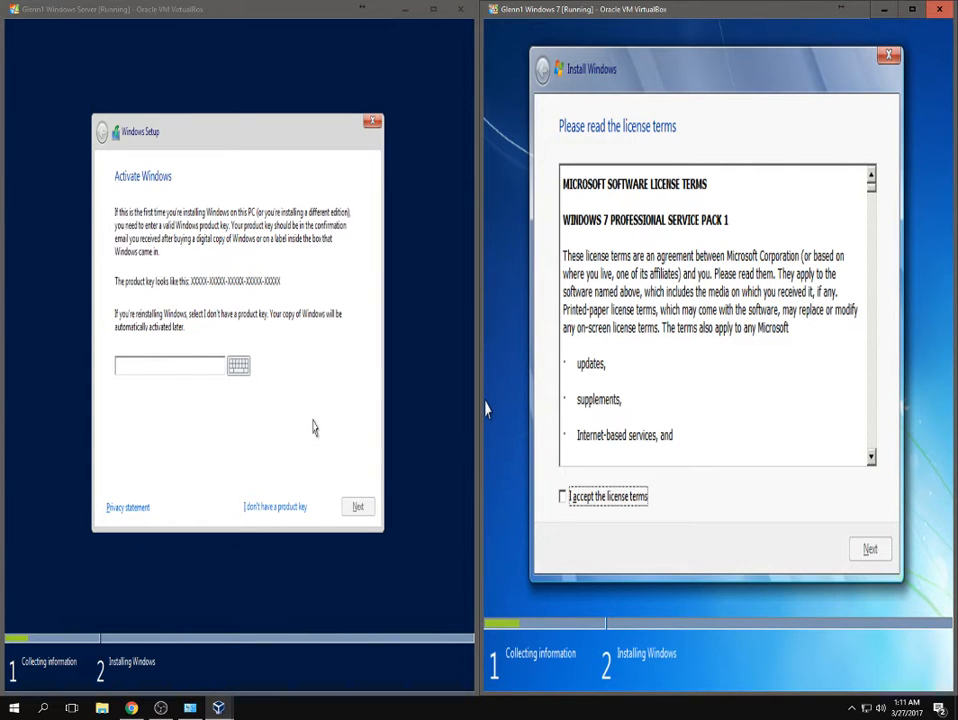
click(289, 508)
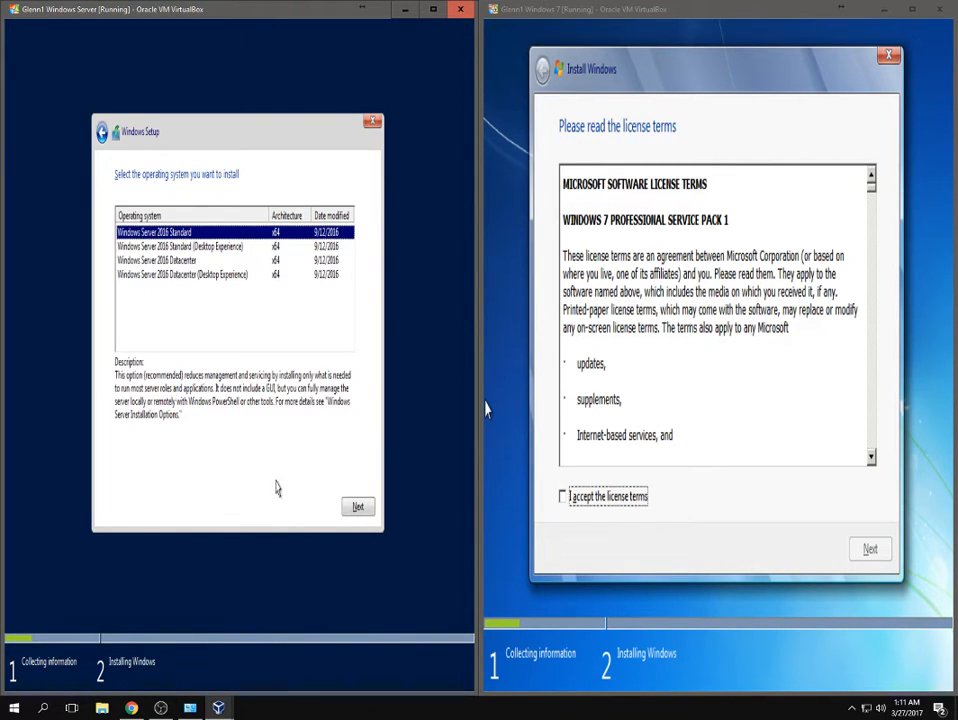
click(610, 497)
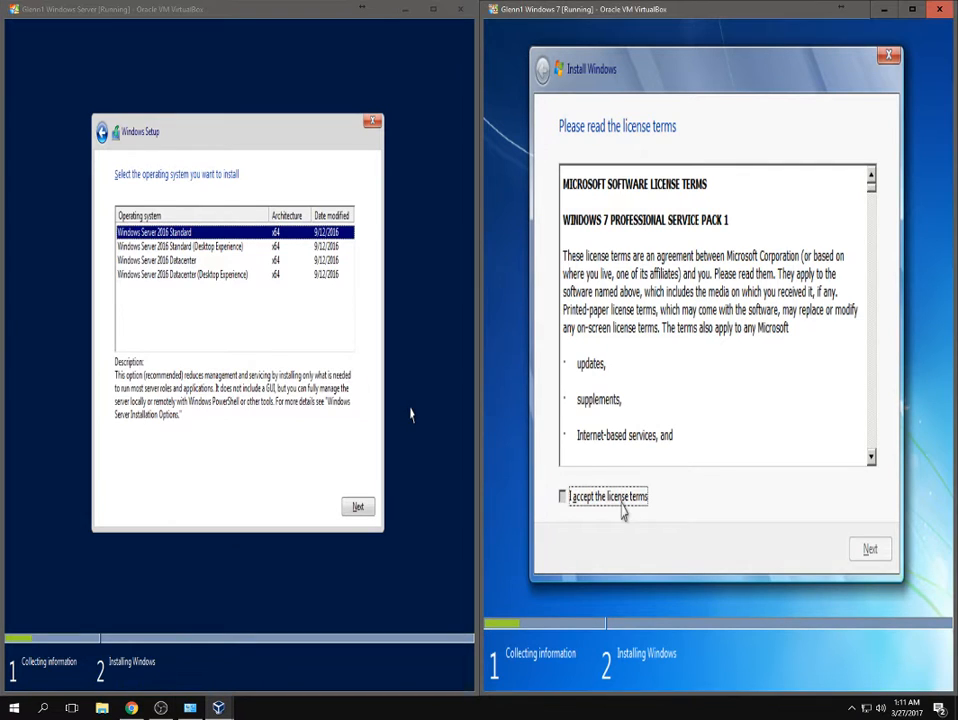
click(862, 550)
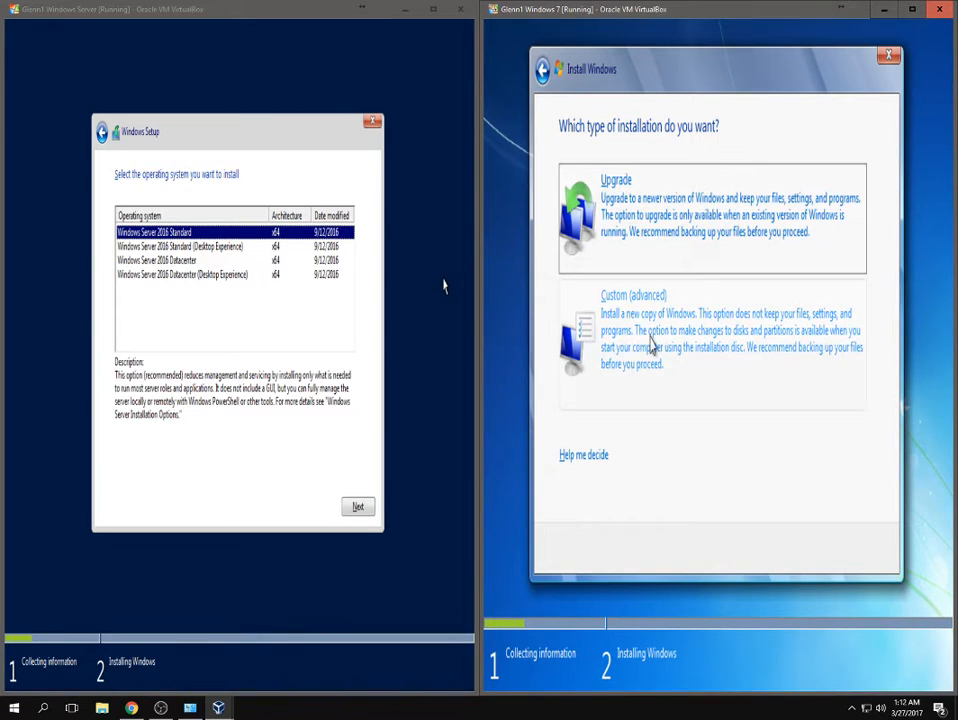
Choose Custom install, create a 25600 MB partition, and install Windows 7 onto Disk 0 Partition 2.
click(651, 343)
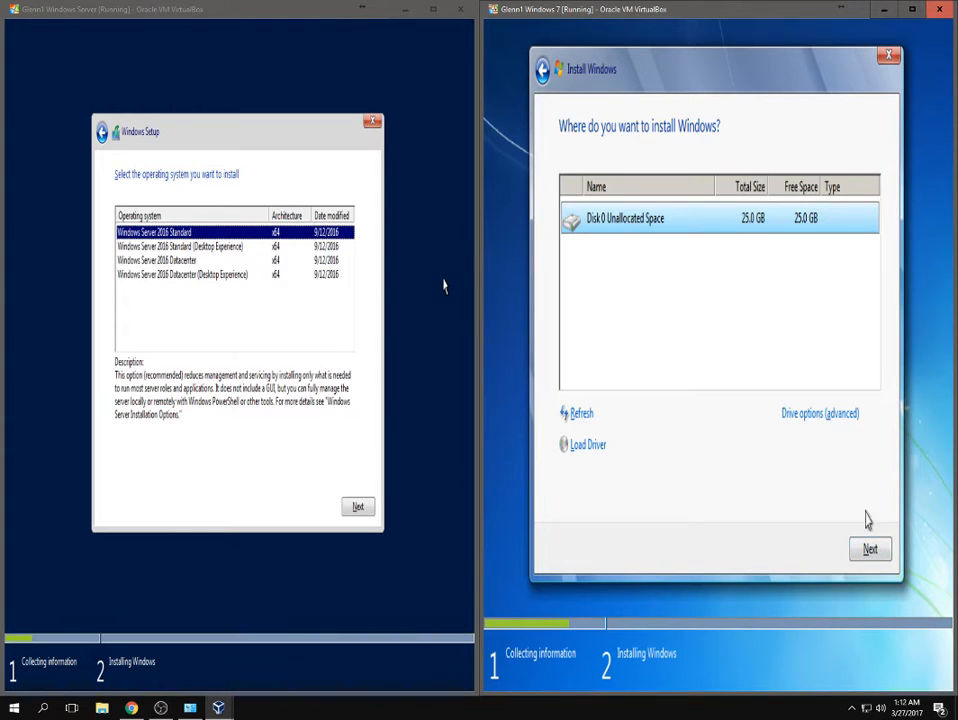
click(821, 414)
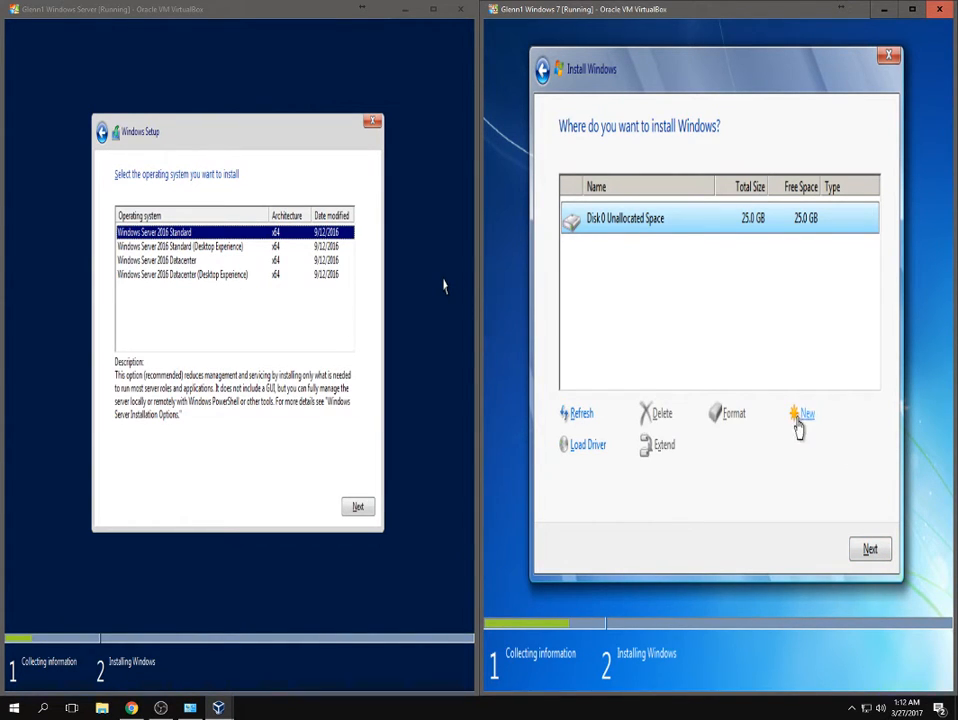
click(802, 418)
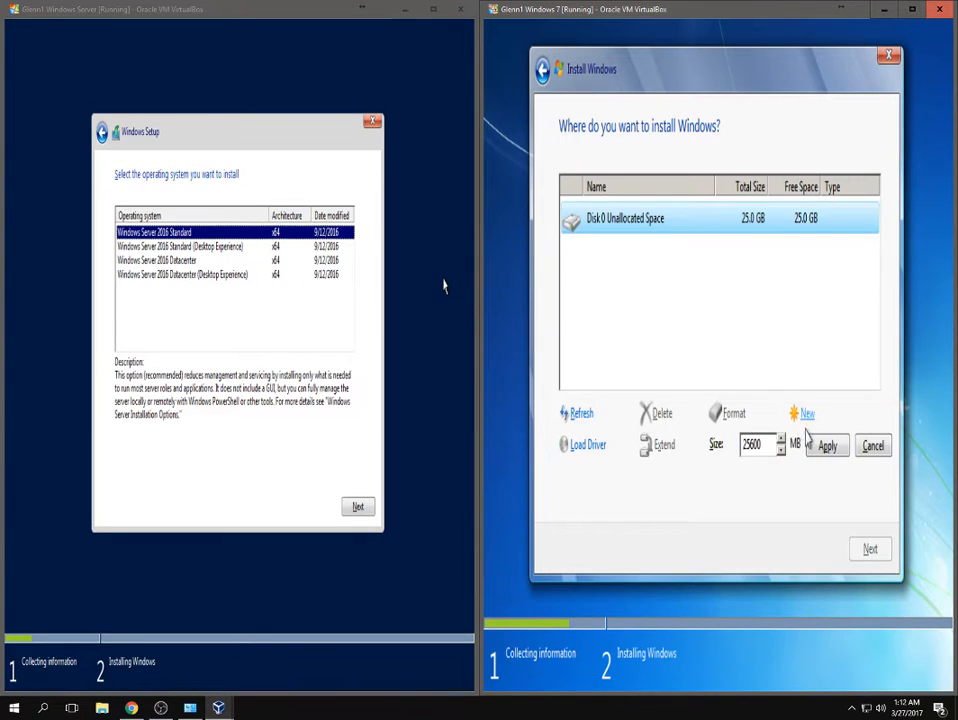
click(826, 445)
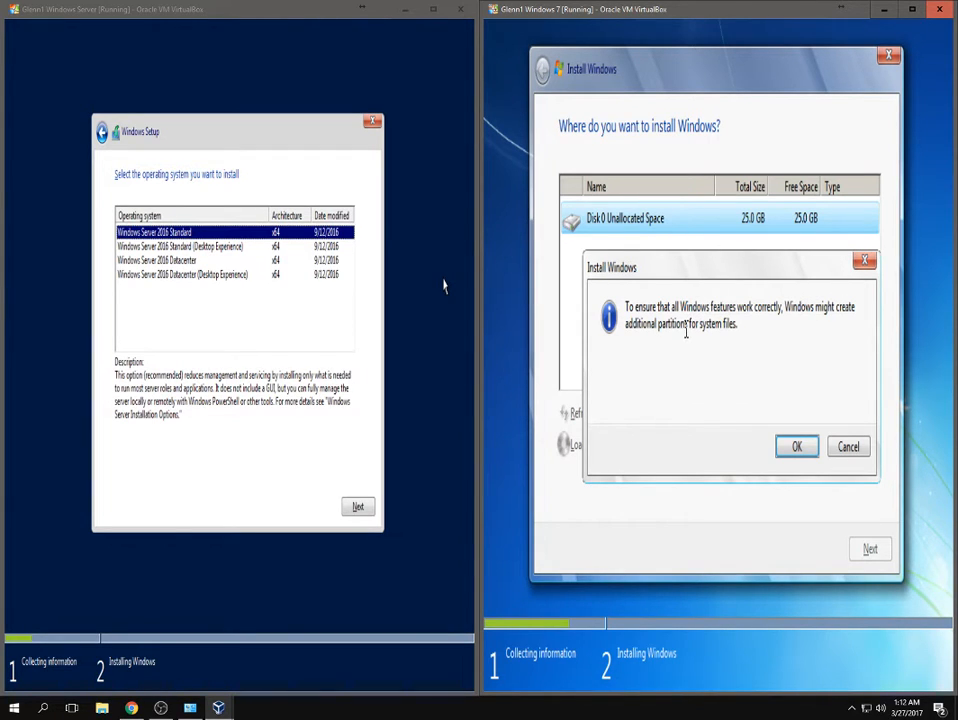
click(797, 447)
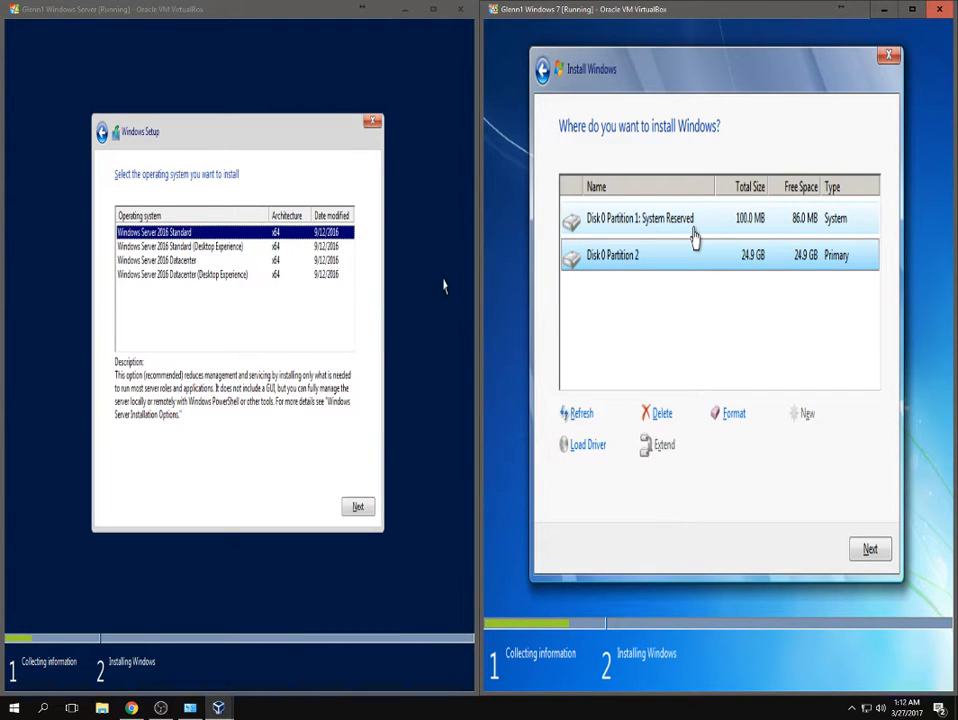
click(880, 558)
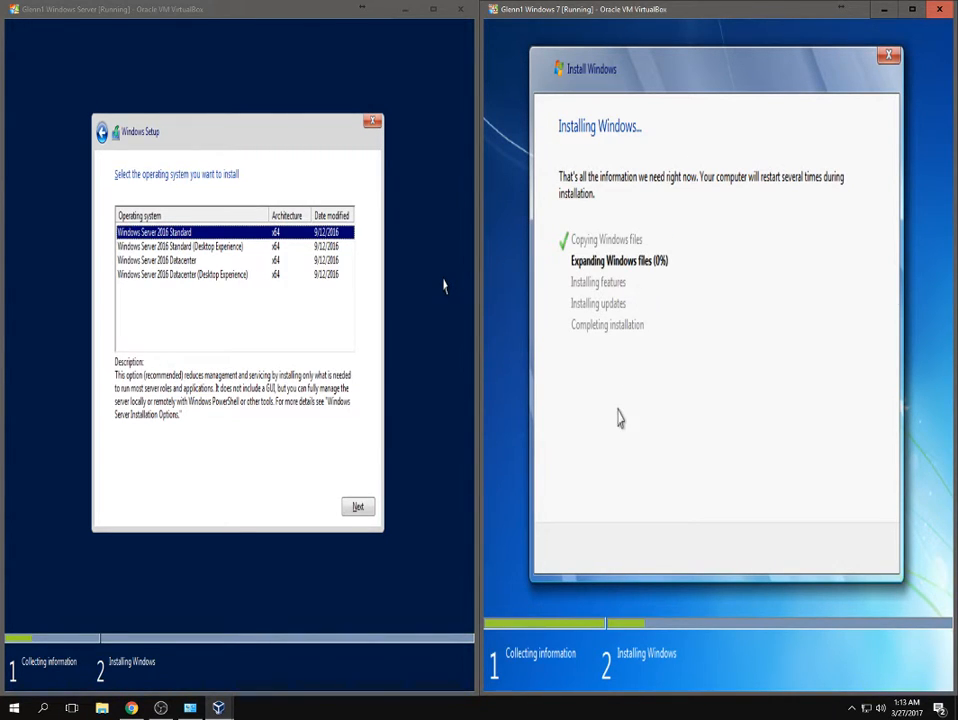
In the Windows Server VM, choose Standard (Desktop Experience) and accept the license terms.
click(145, 138)
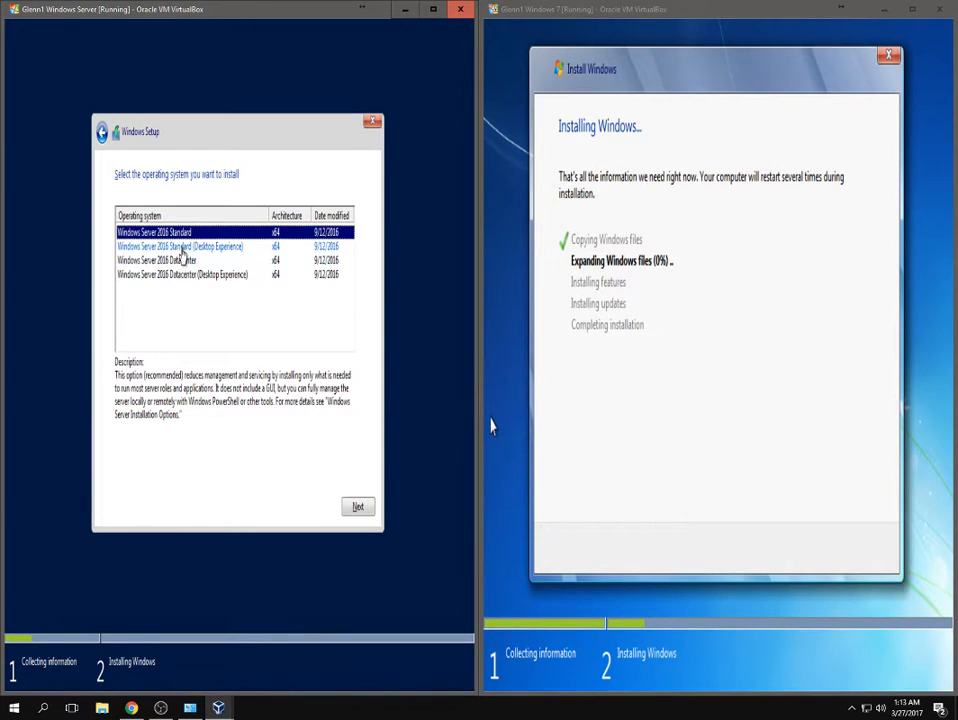
click(238, 248)
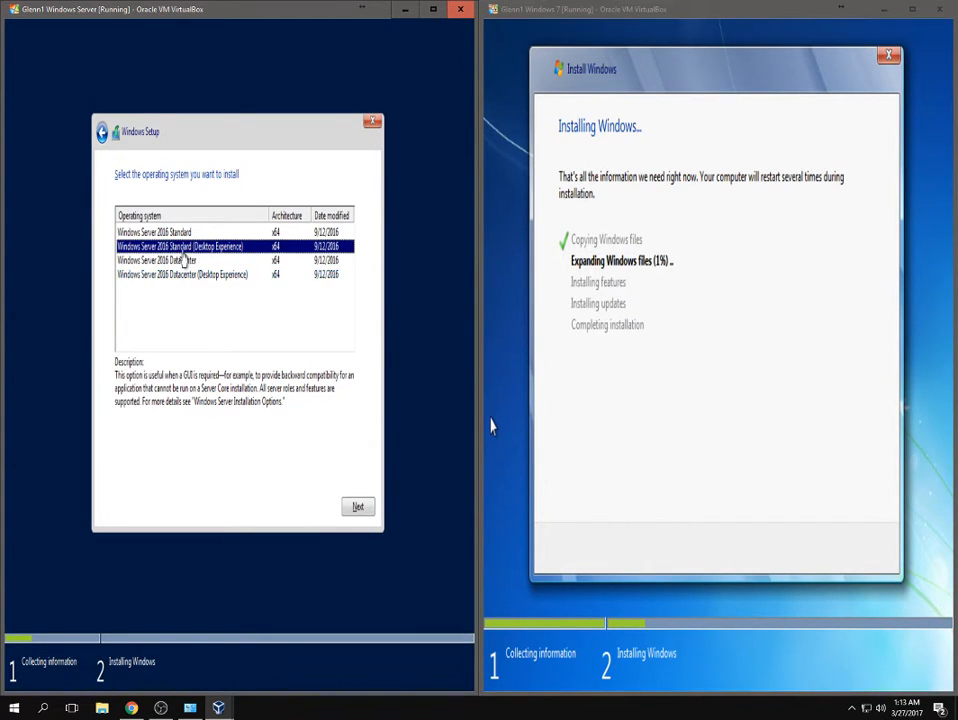
click(355, 500)
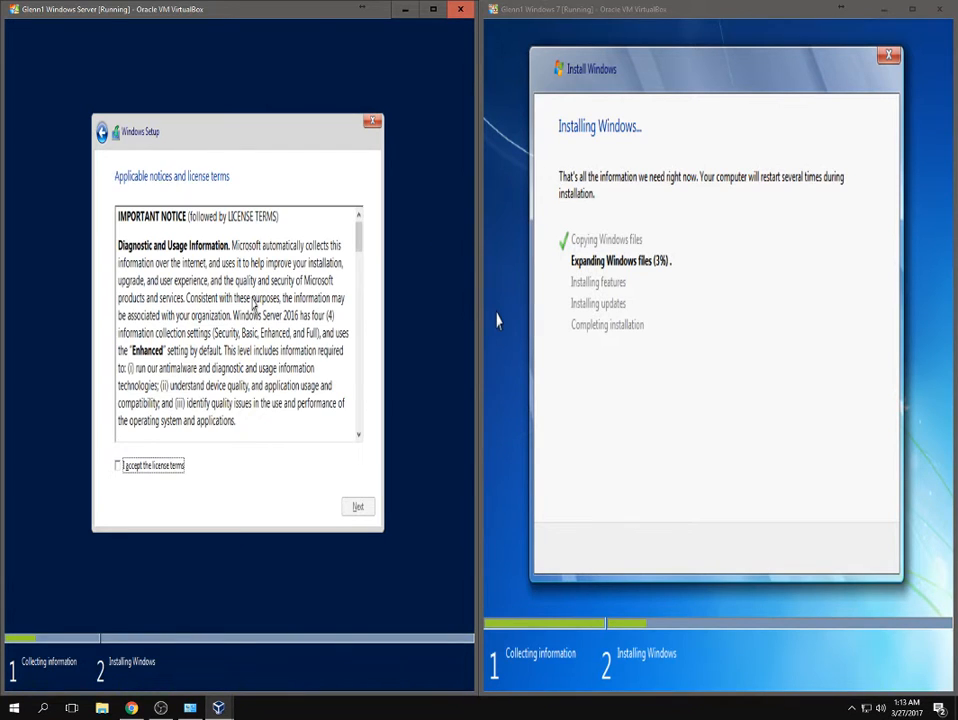
click(134, 468)
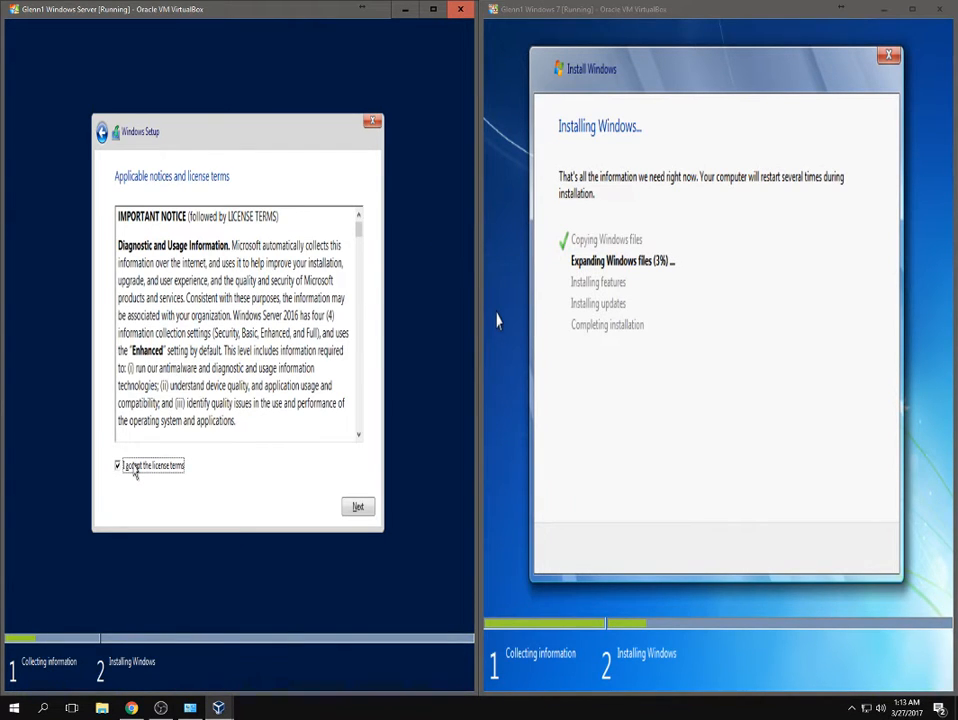
click(358, 507)
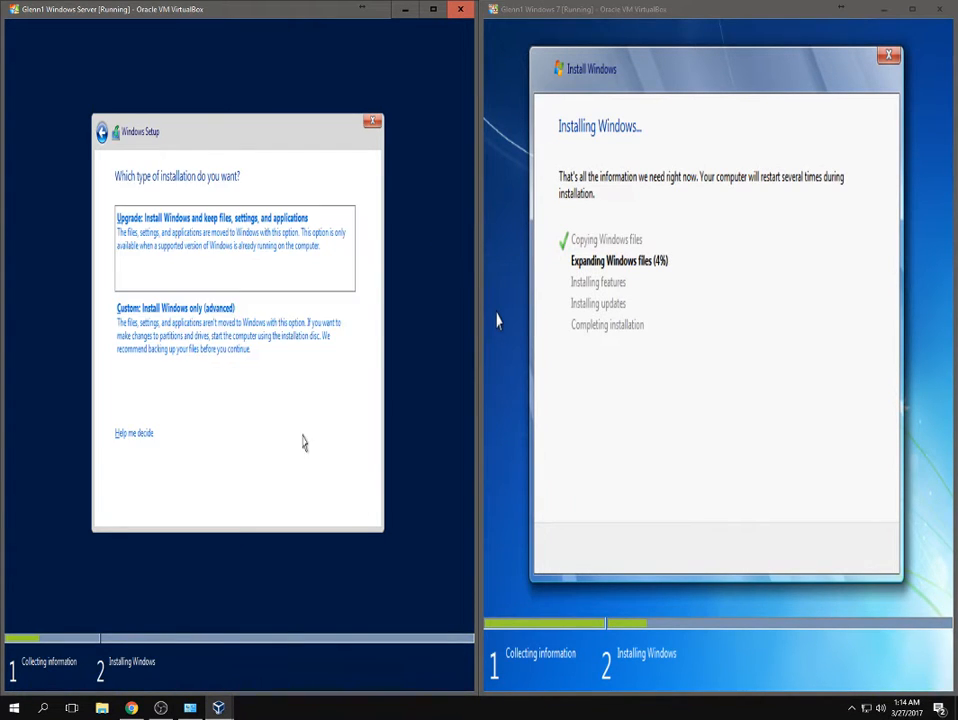
Choose a Custom install, create a 20480 MB partition, and install onto Drive 0 Partition 2.
click(266, 377)
click(316, 414)
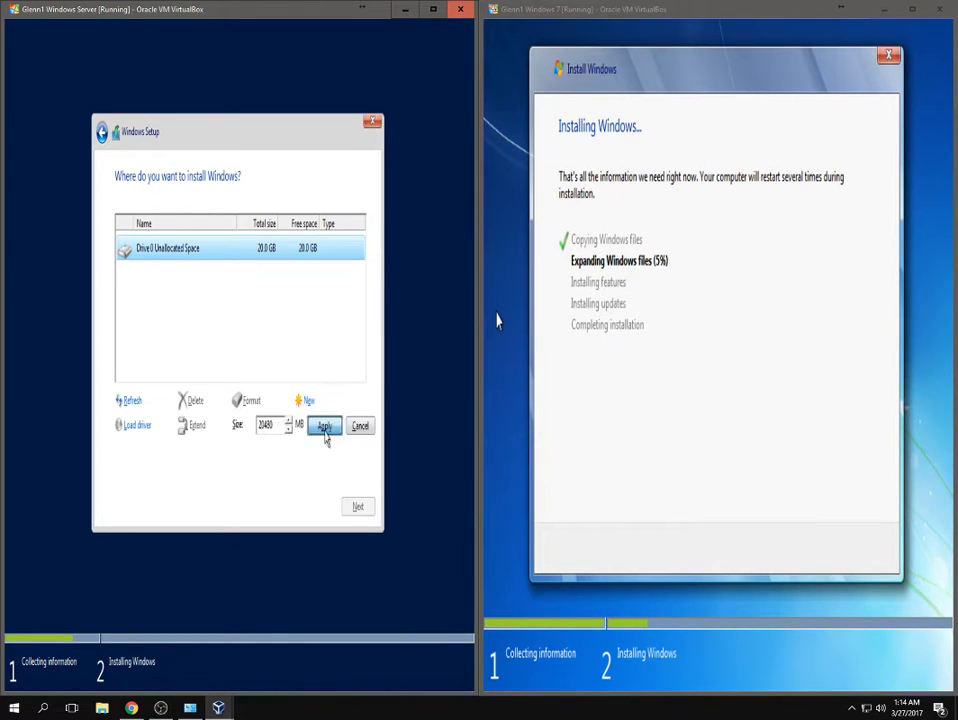
click(325, 429)
click(301, 428)
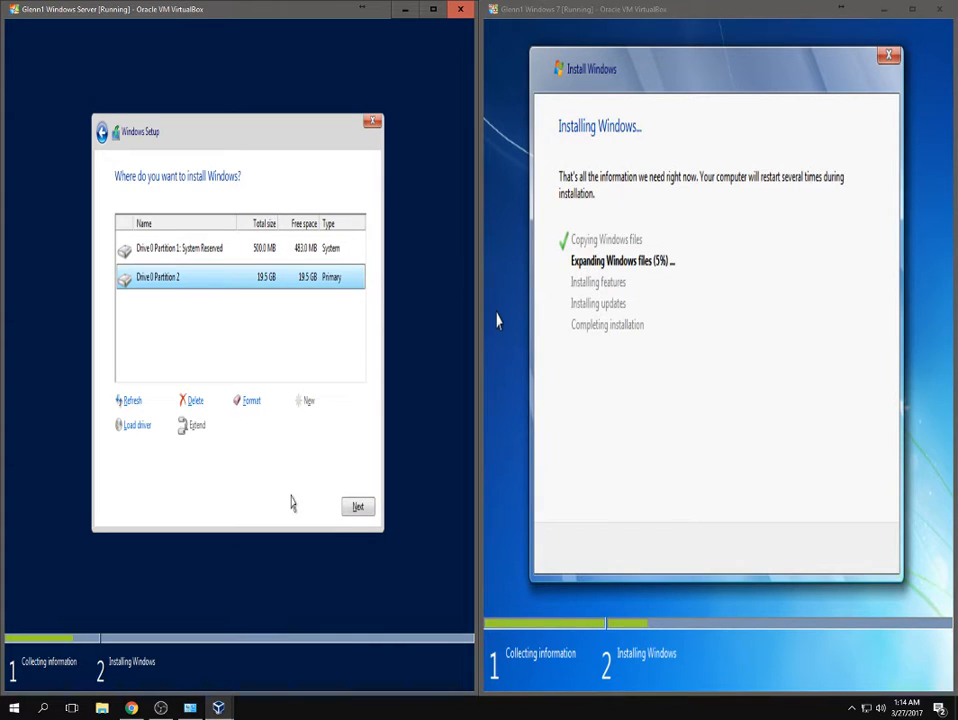
click(357, 507)
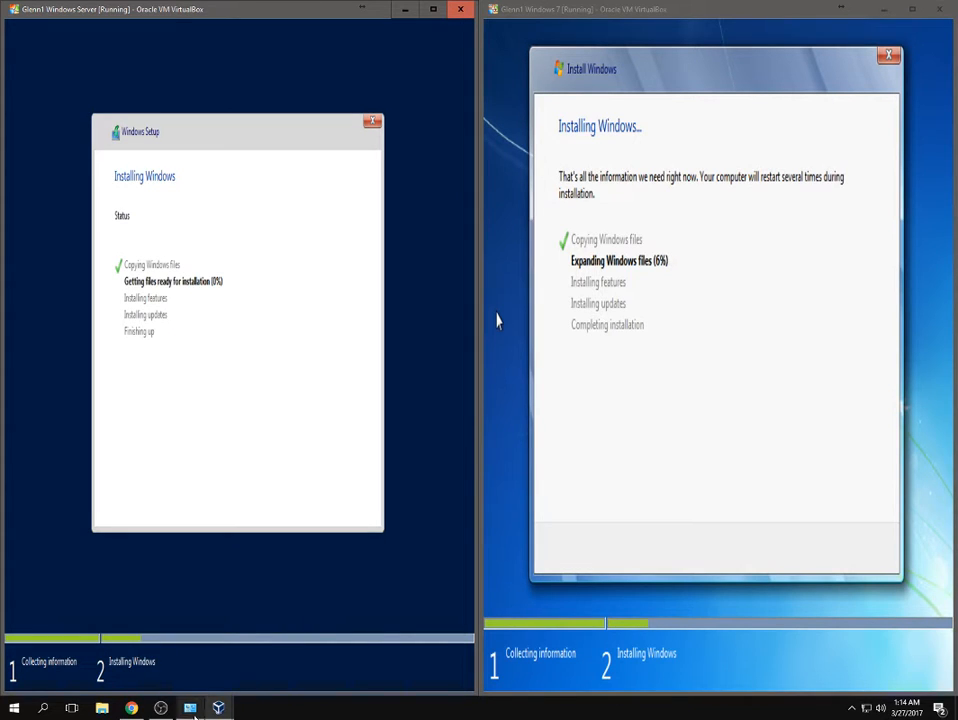
Mute the Mic/Aux audio input in OBS Studio and minimize the recorder.
click(160, 711)
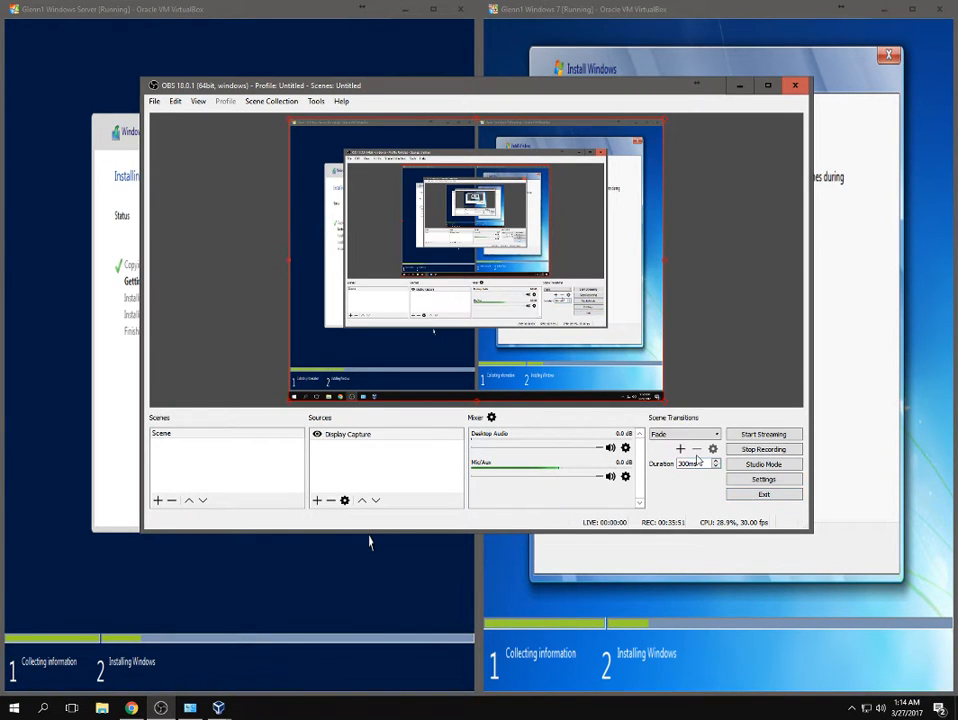
click(610, 476)
click(739, 86)
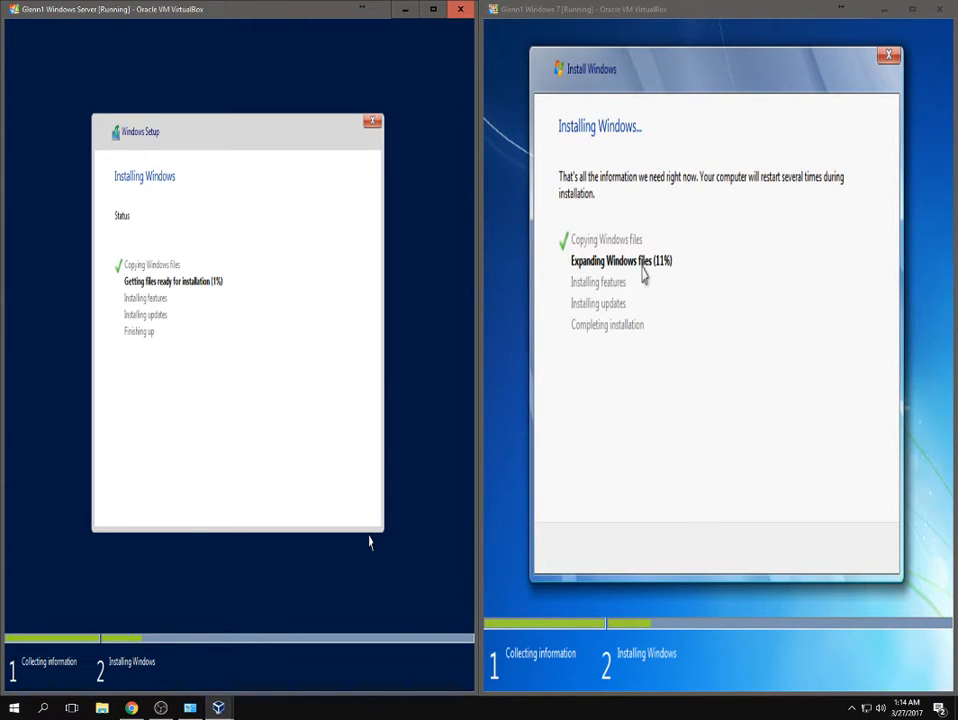
click(160, 708)
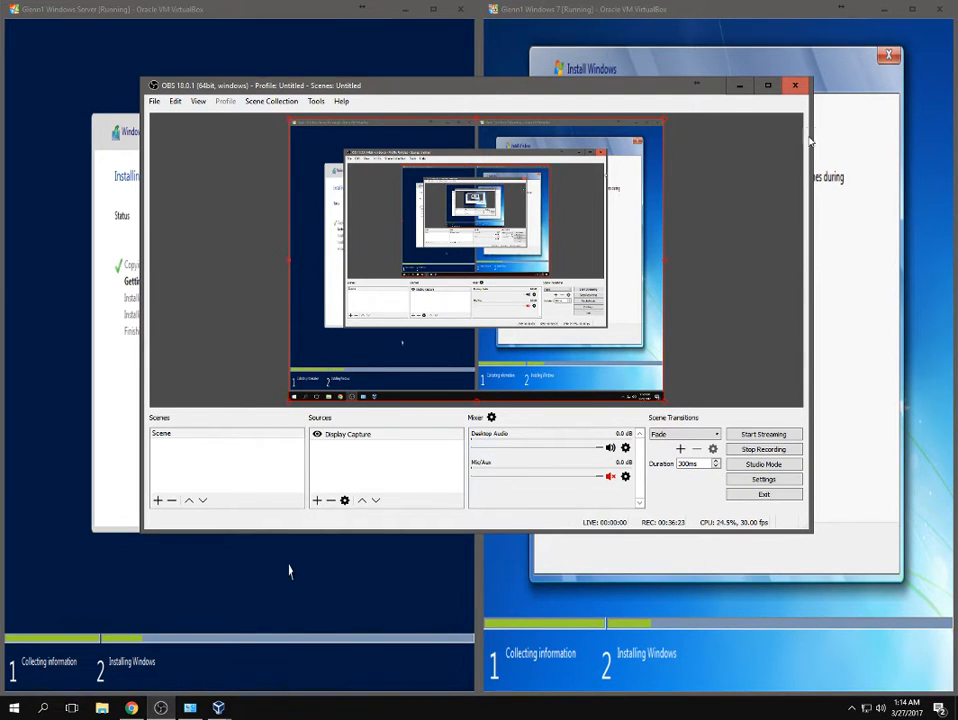
click(743, 88)
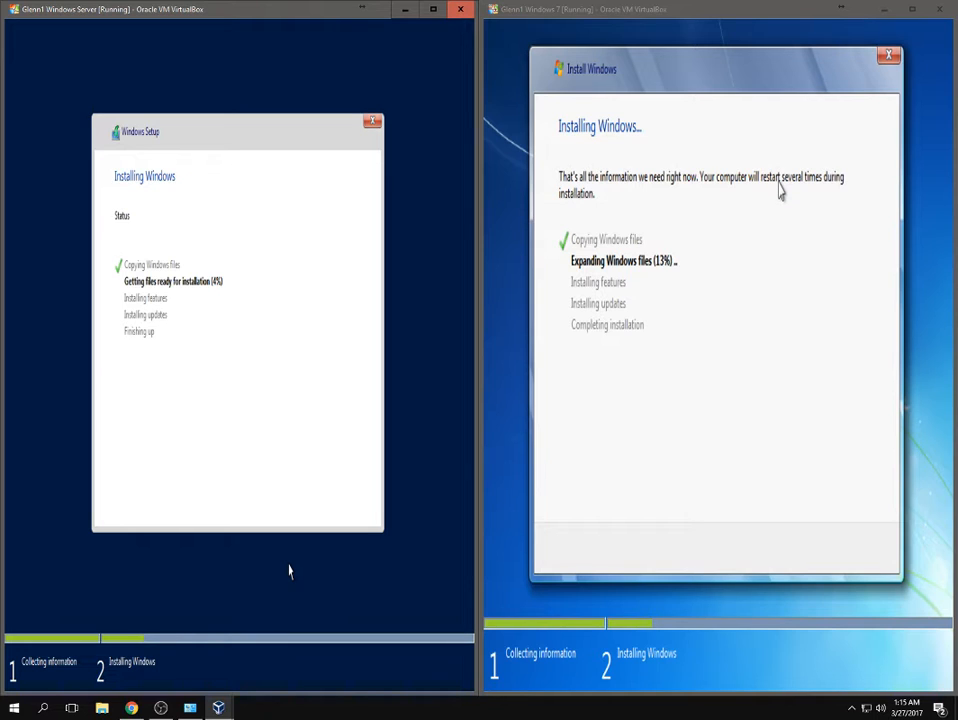
Look through OBS's File, Scene Collection and Tools menus, then minimize OBS to show both installs.
click(158, 709)
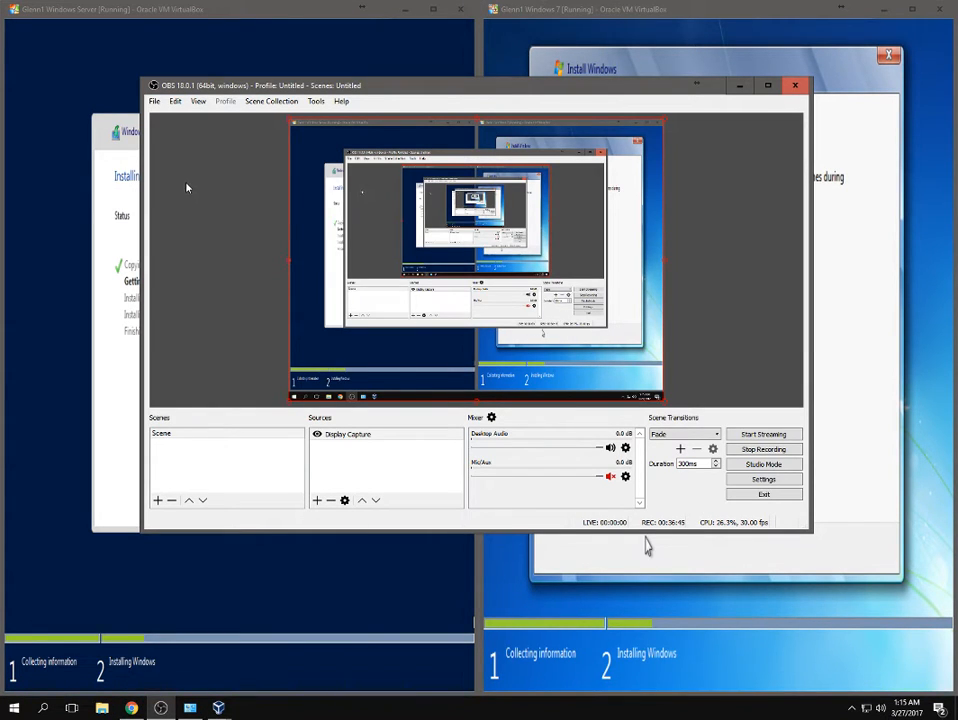
click(155, 102)
mouse_move(171, 104)
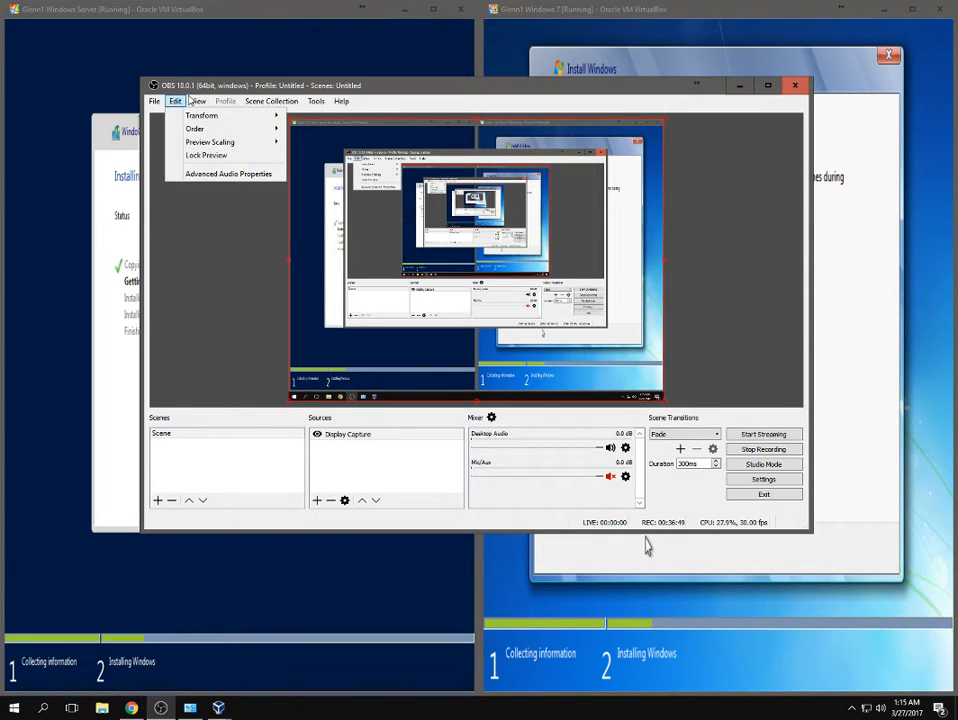
click(262, 104)
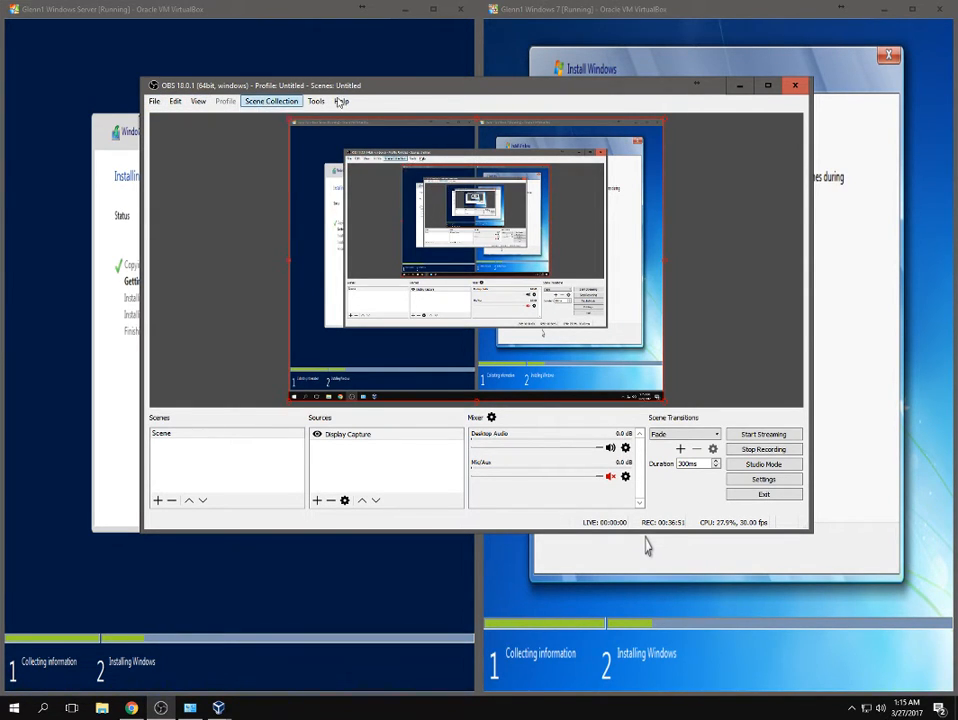
click(316, 103)
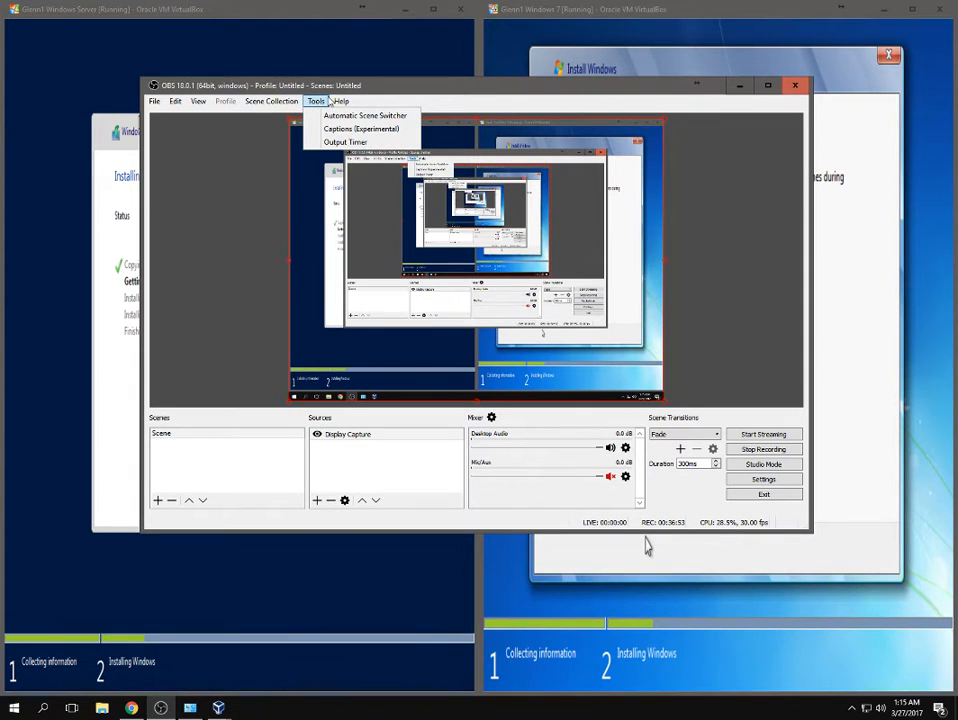
click(356, 88)
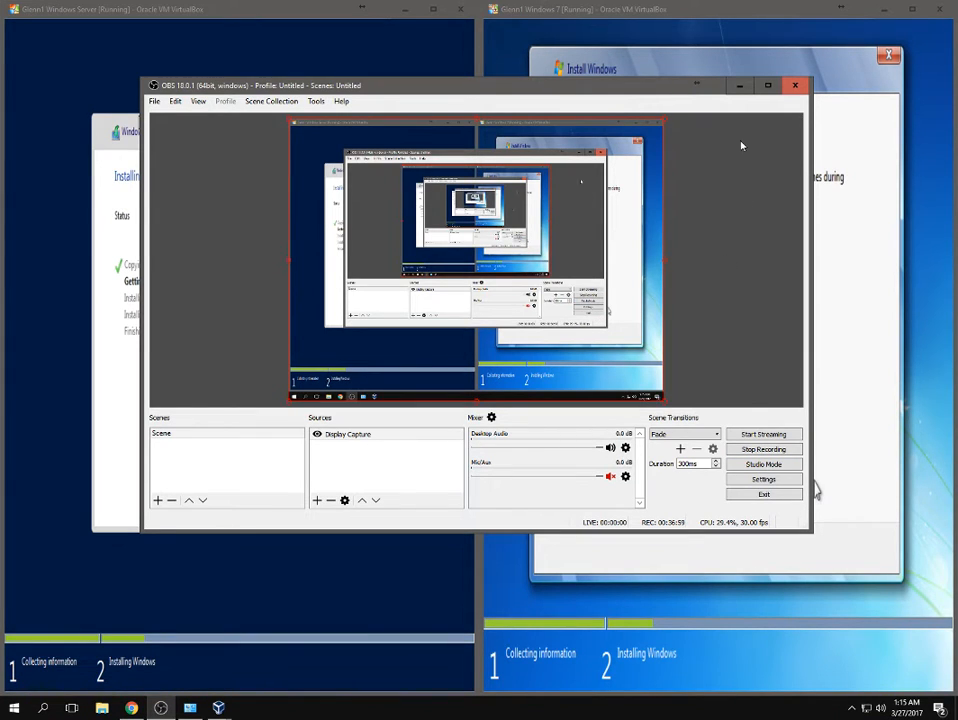
click(739, 85)
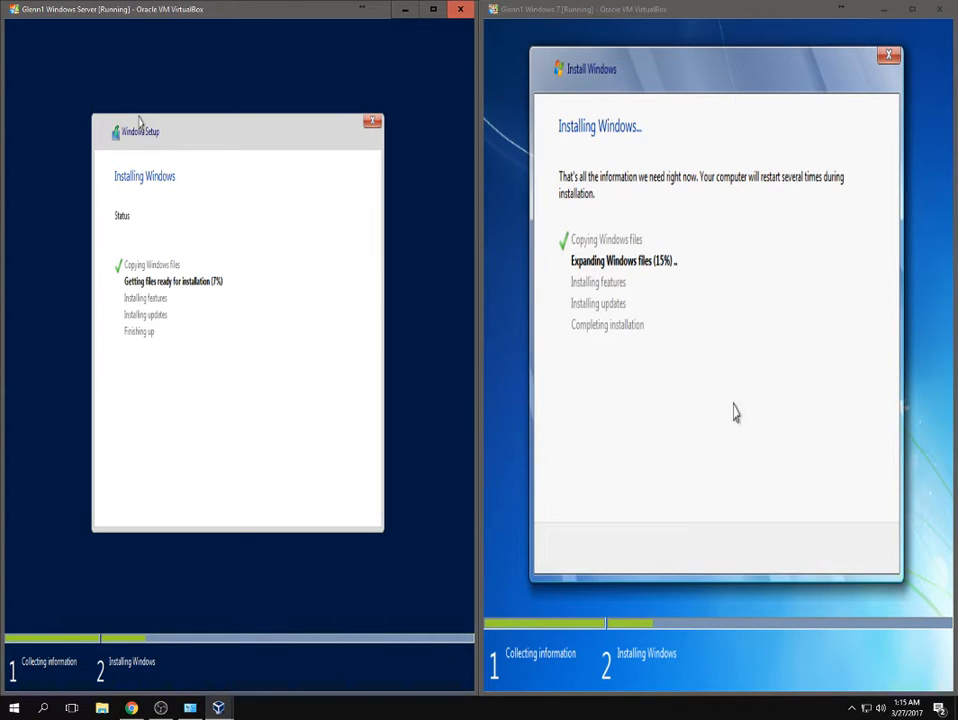
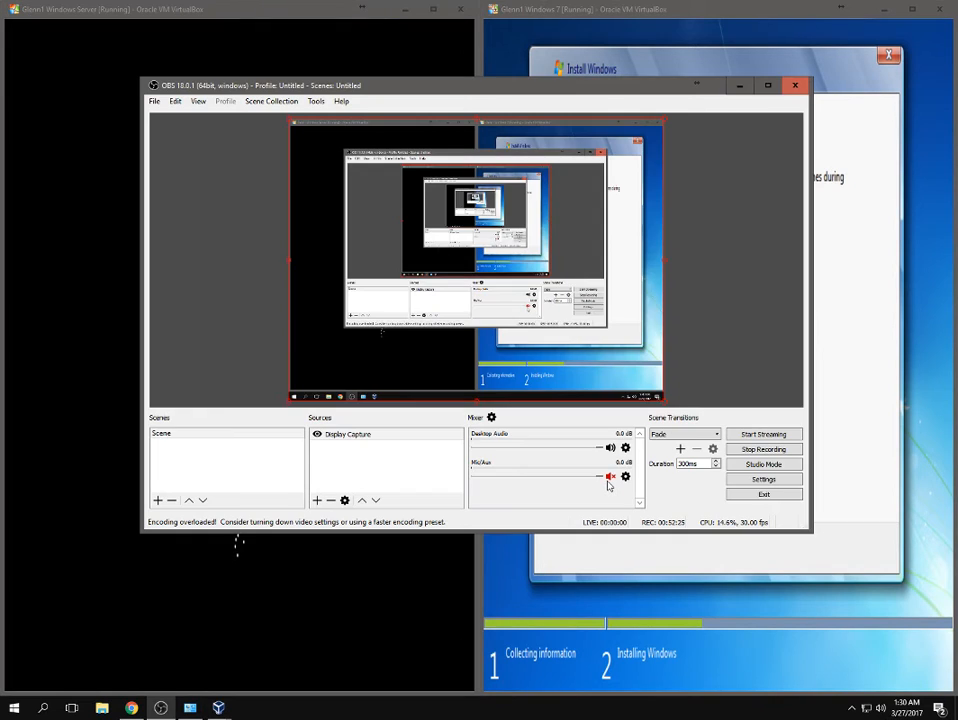
Unmute the Mic/Aux input in the OBS mixer so narration is recorded.
click(610, 480)
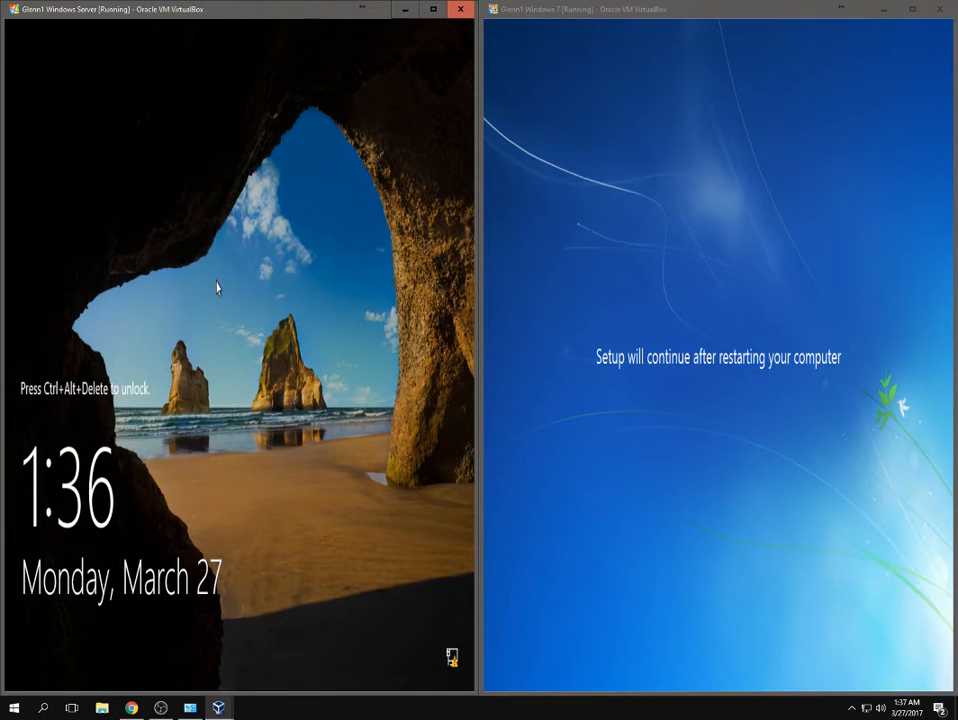
Sign in to the Windows Server VM as Administrator with the account password.
key(ctrl+alt+Delete)
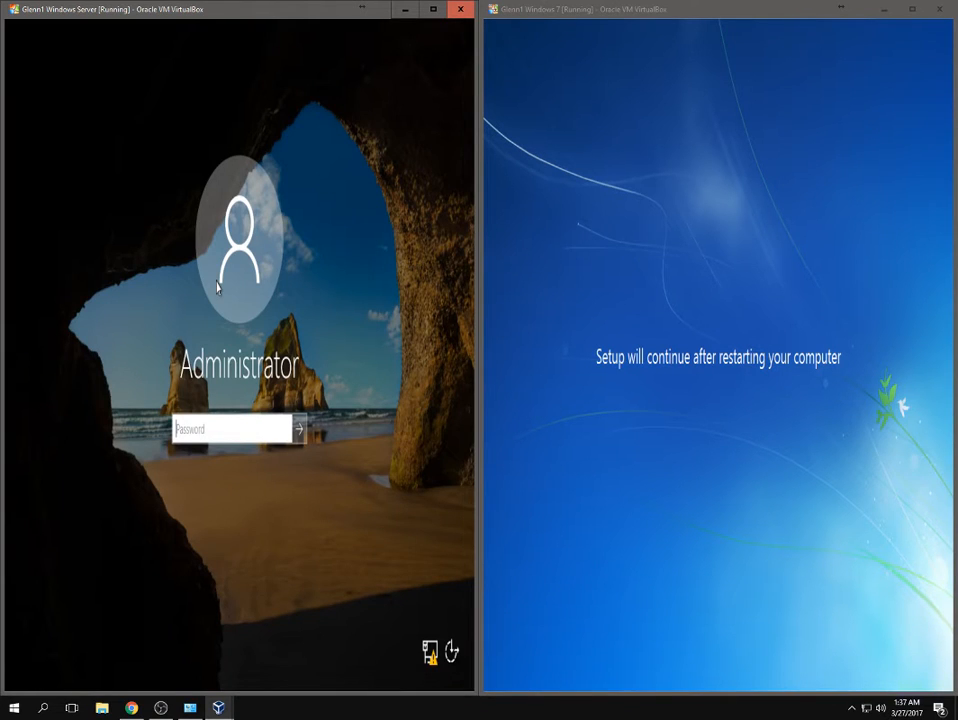
text(****)
key(Return)
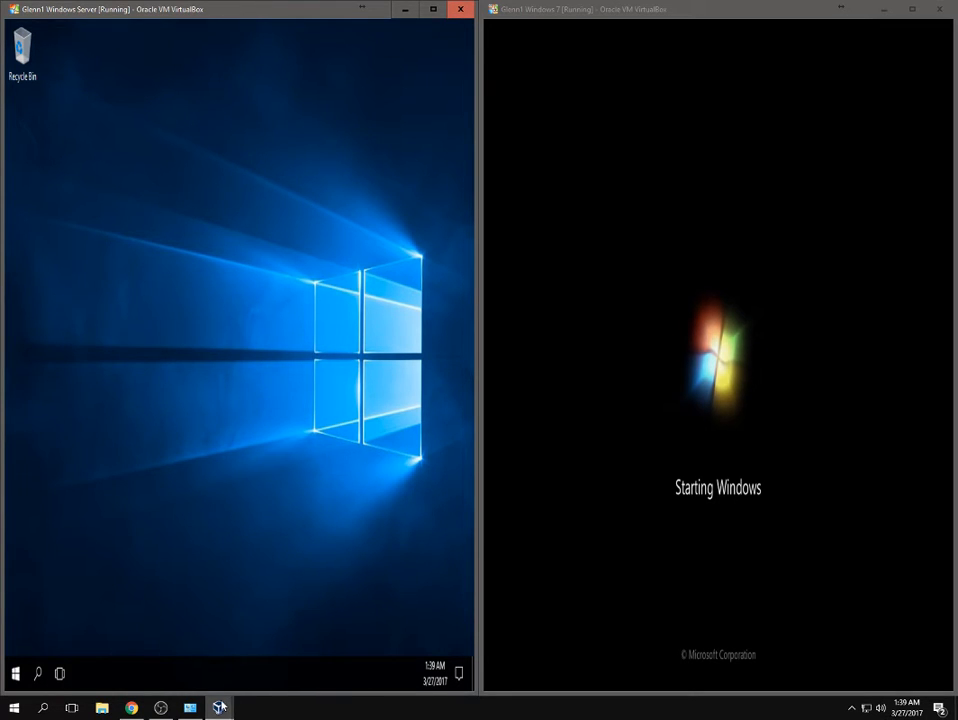
Wait while Server Manager launches on the server and Windows 7 setup continues.
mouse_move(218, 707)
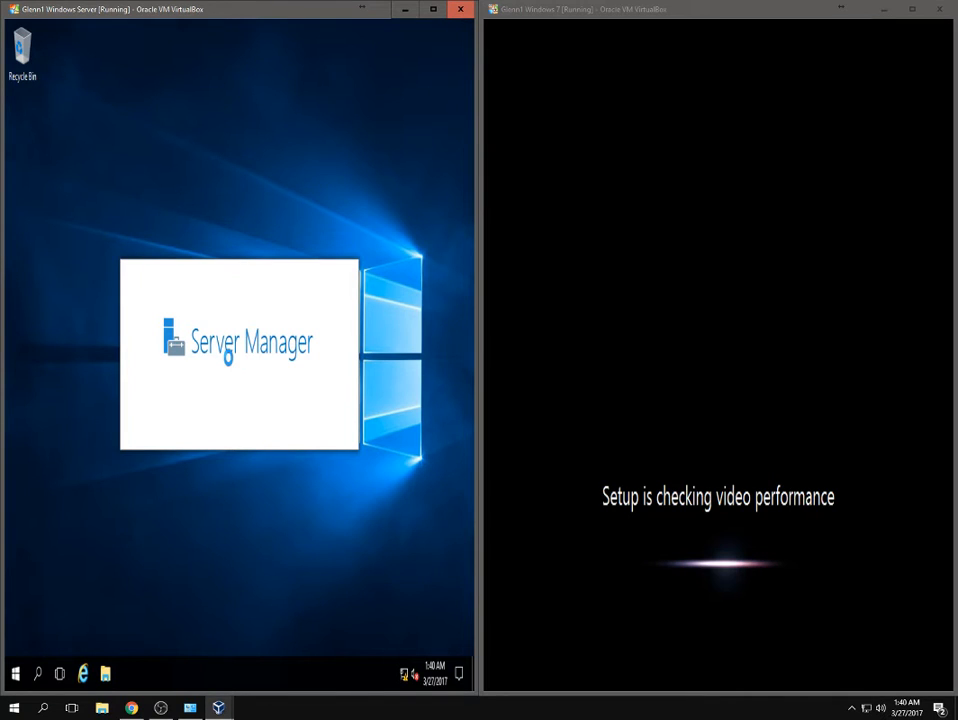
Bring OBS forward and minimize it again to return to the VirtualBox windows.
click(160, 707)
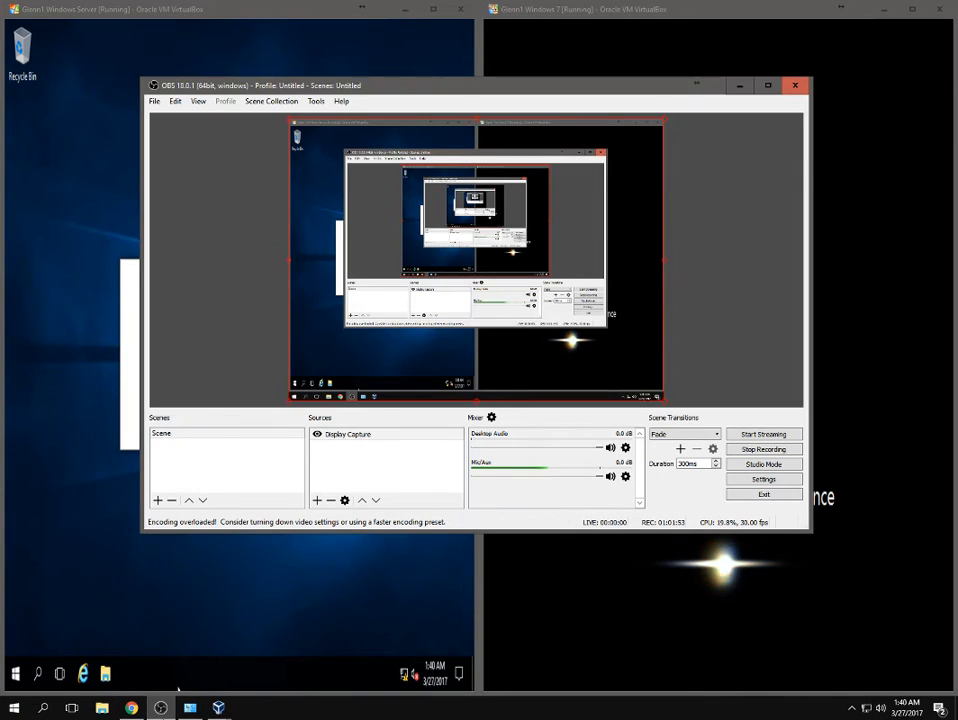
click(161, 707)
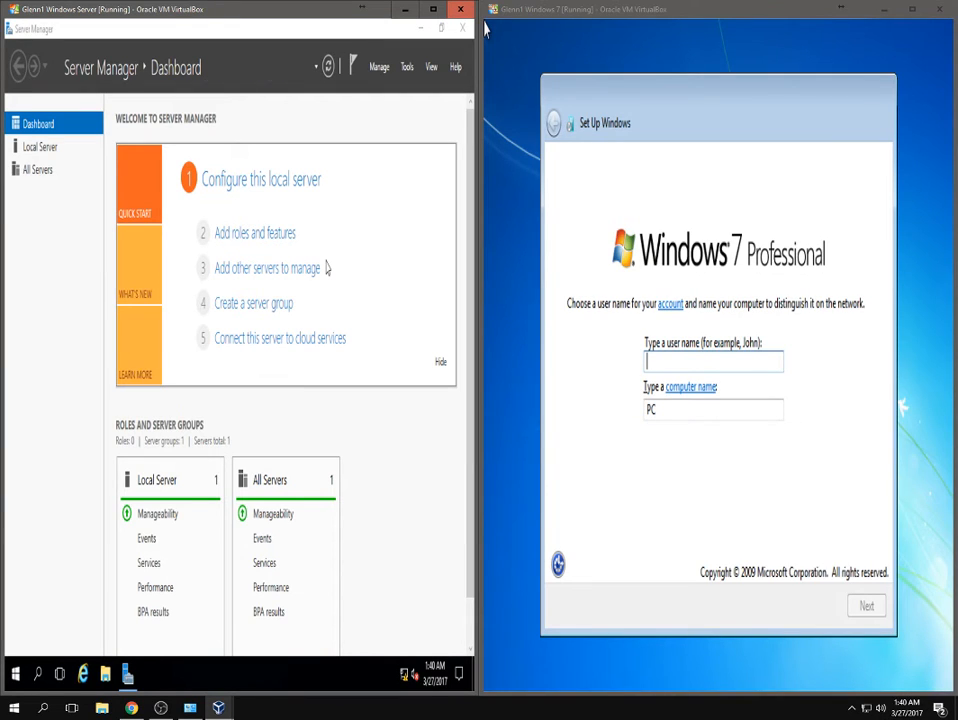
Enter the Windows 7 user name and accept the user and computer names.
click(674, 362)
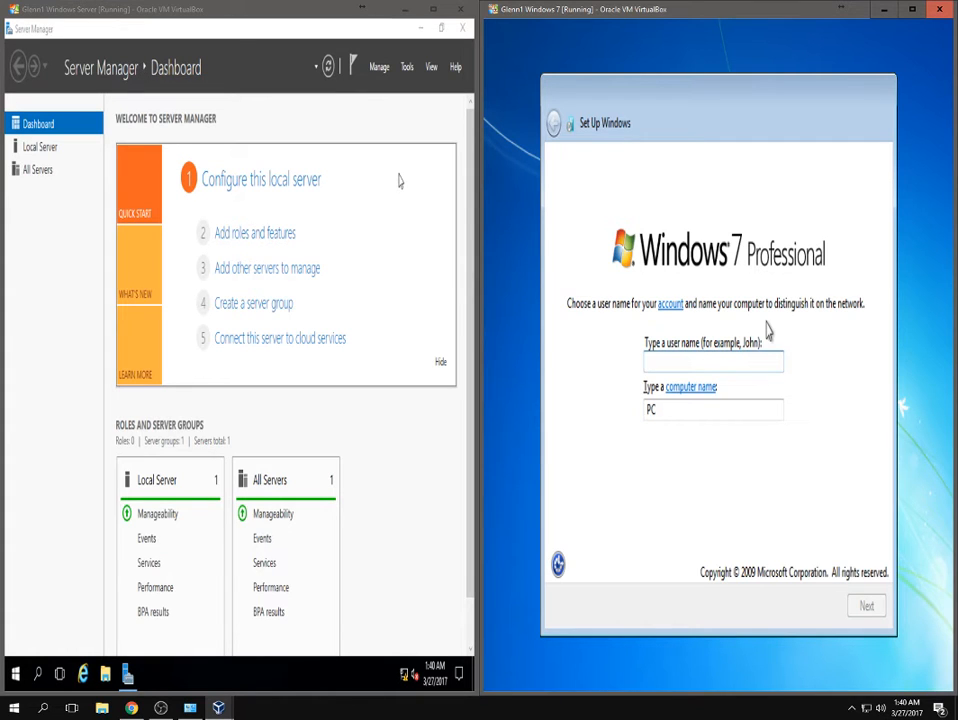
text(Glenn)
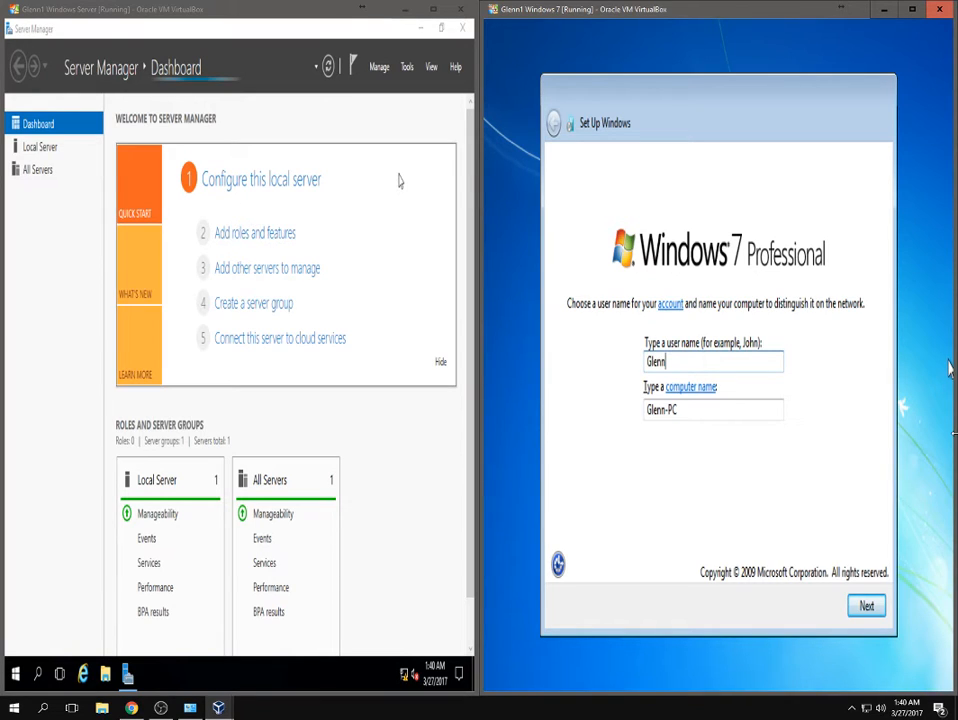
click(866, 607)
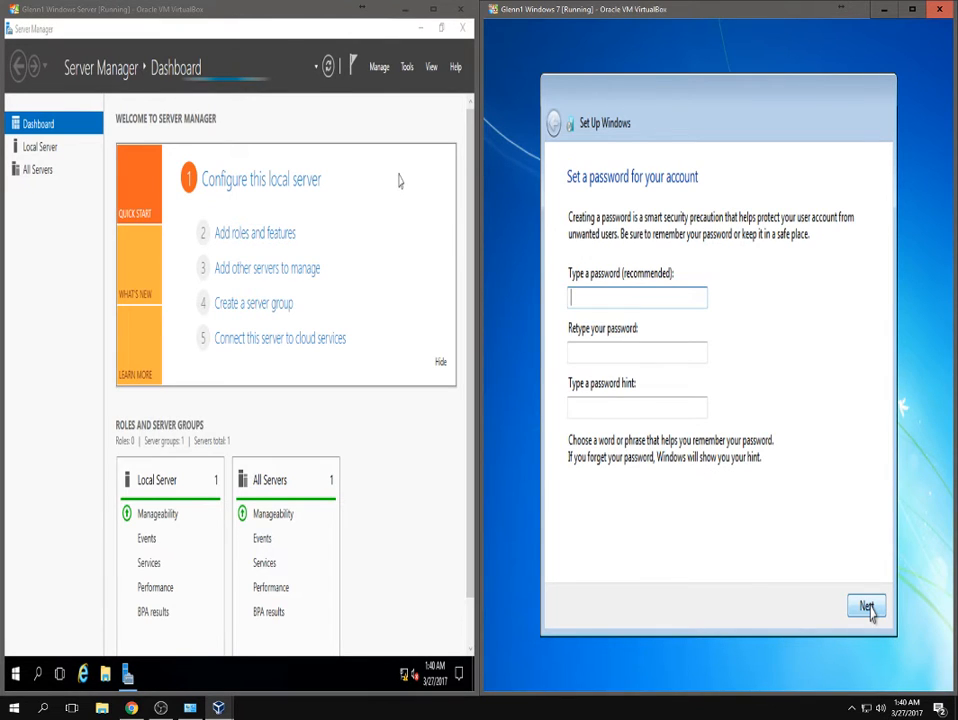
Set the account password, retype it, add a password hint, and continue.
text(Pa)
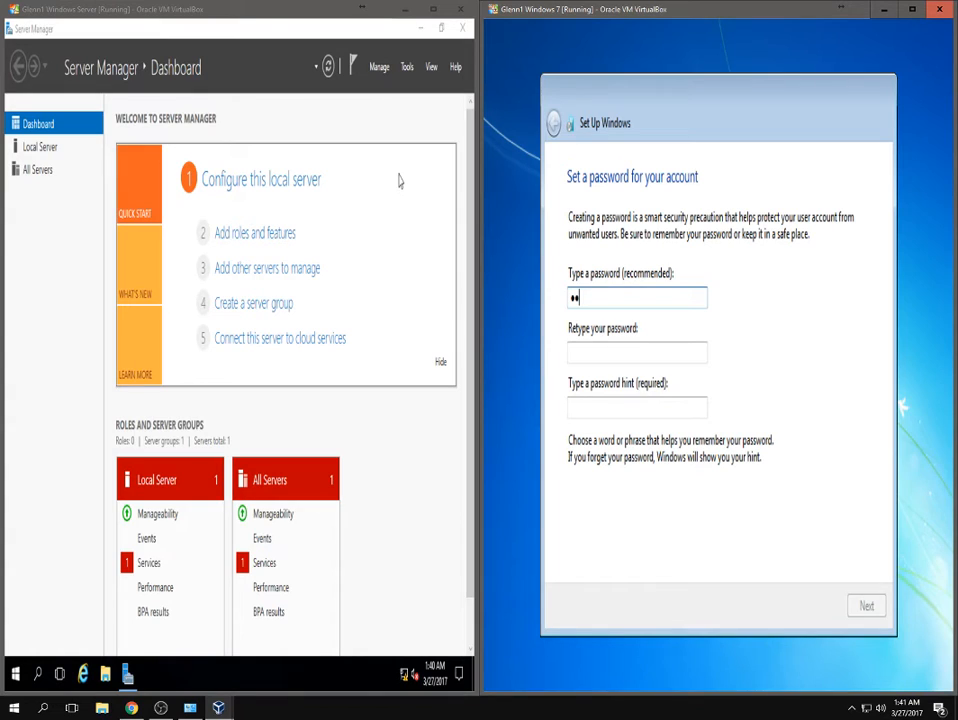
text(ssword01)
key(Tab)
text(Passw)
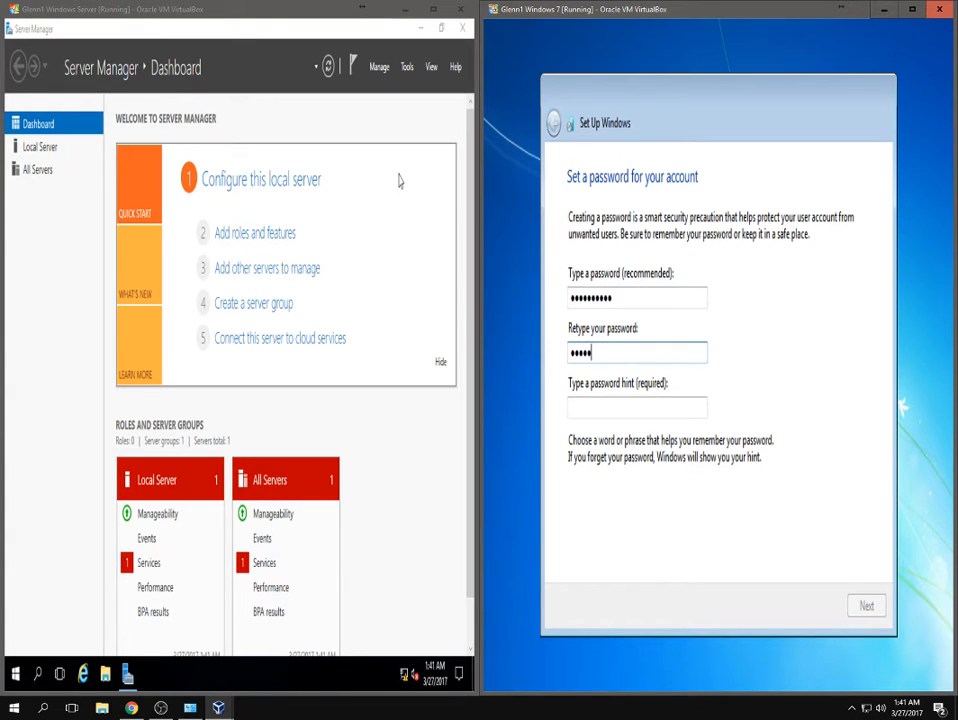
text(ord01)
key(Tab)
text(dfglsdfhgkj)
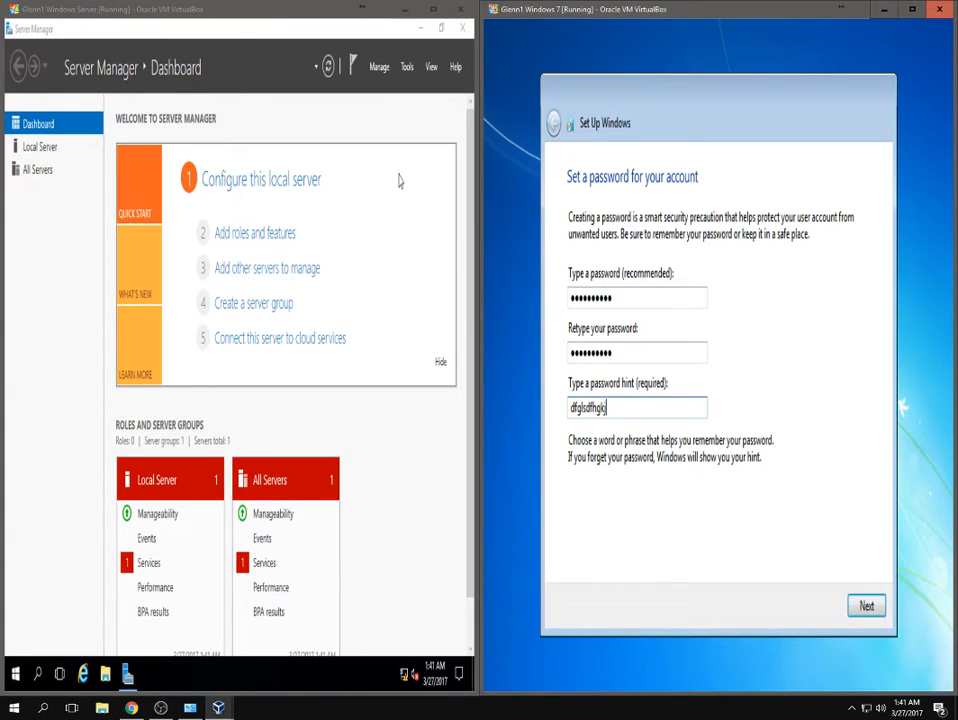
click(868, 612)
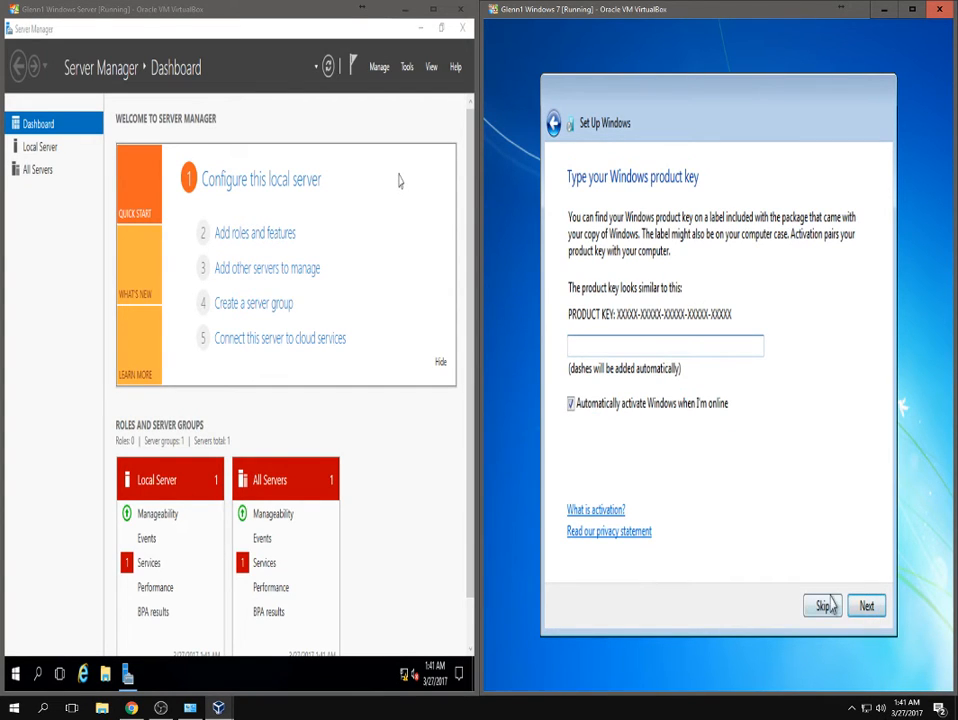
Skip the product key, use recommended updates, set Eastern Time (UTC-05:00), and pick Home network.
click(823, 606)
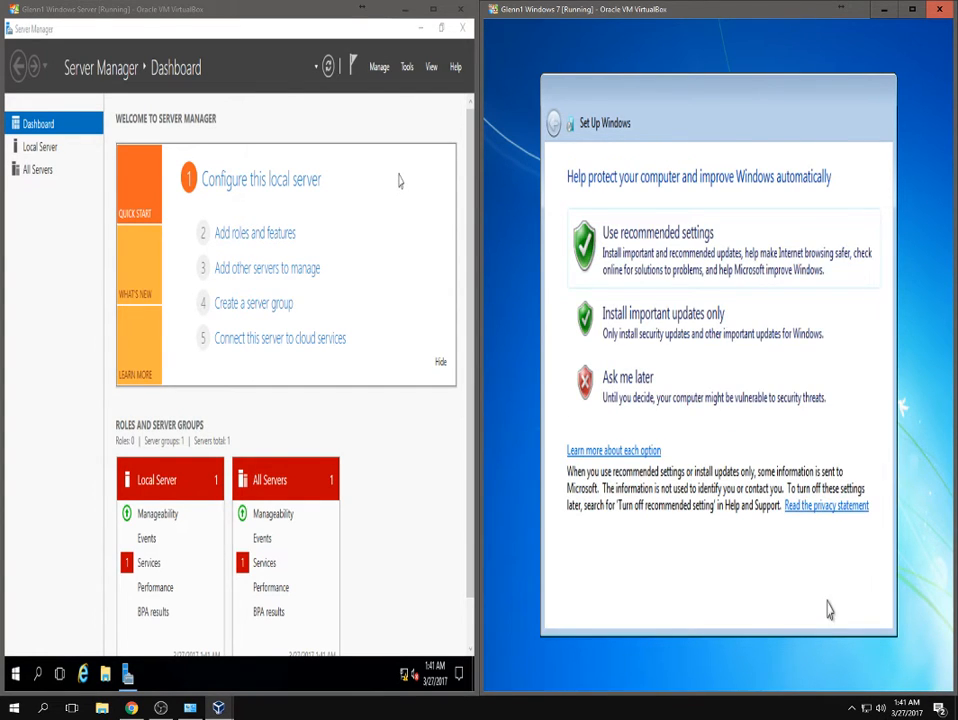
click(677, 272)
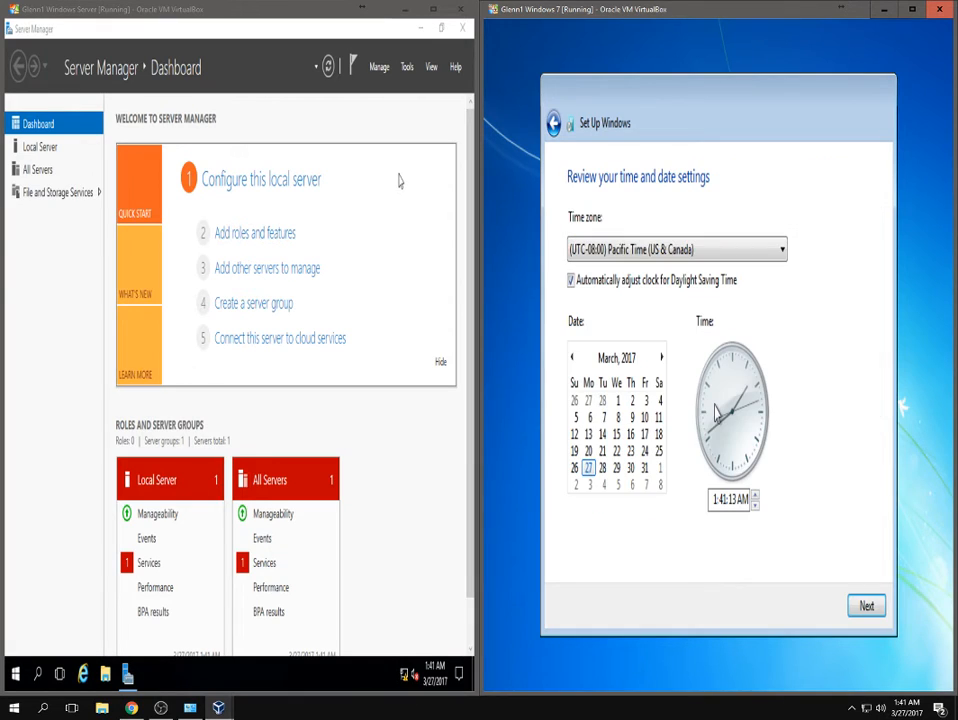
click(680, 251)
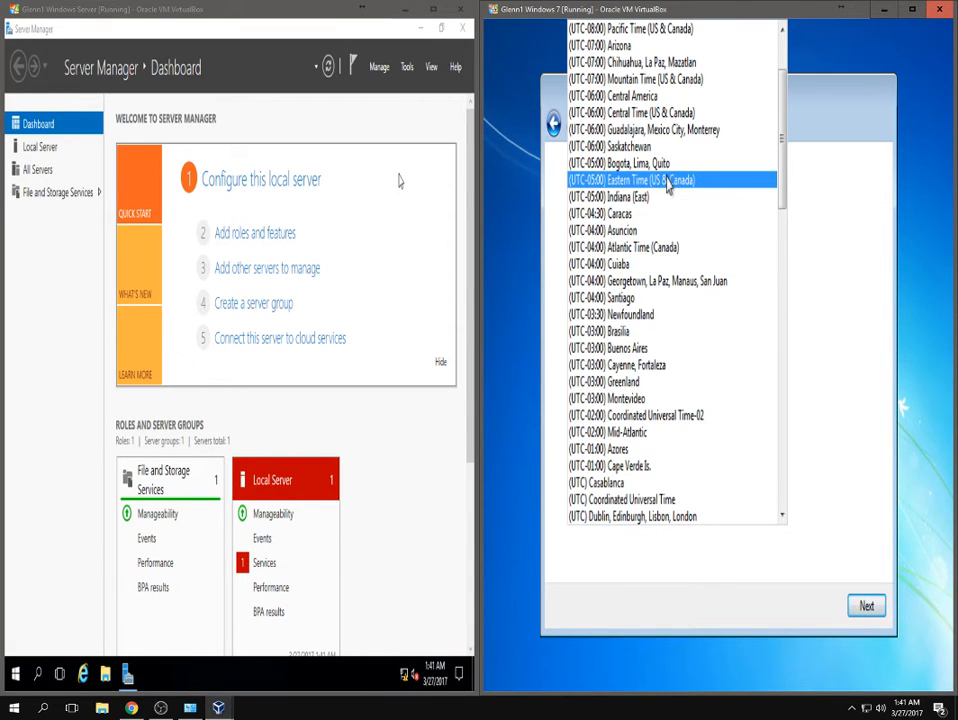
click(668, 185)
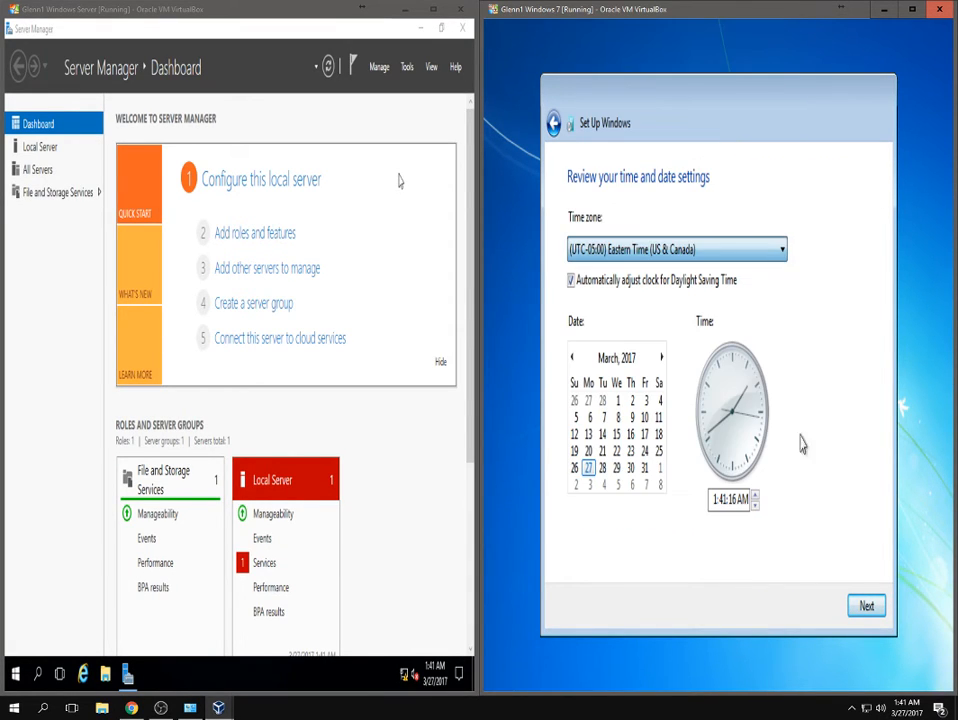
click(866, 606)
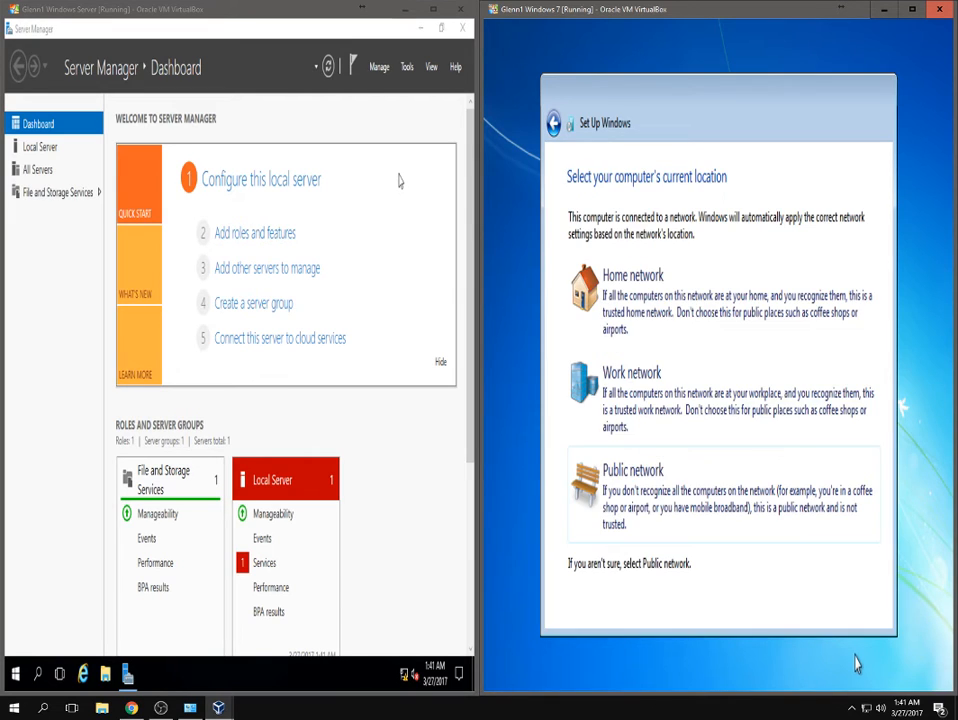
click(659, 291)
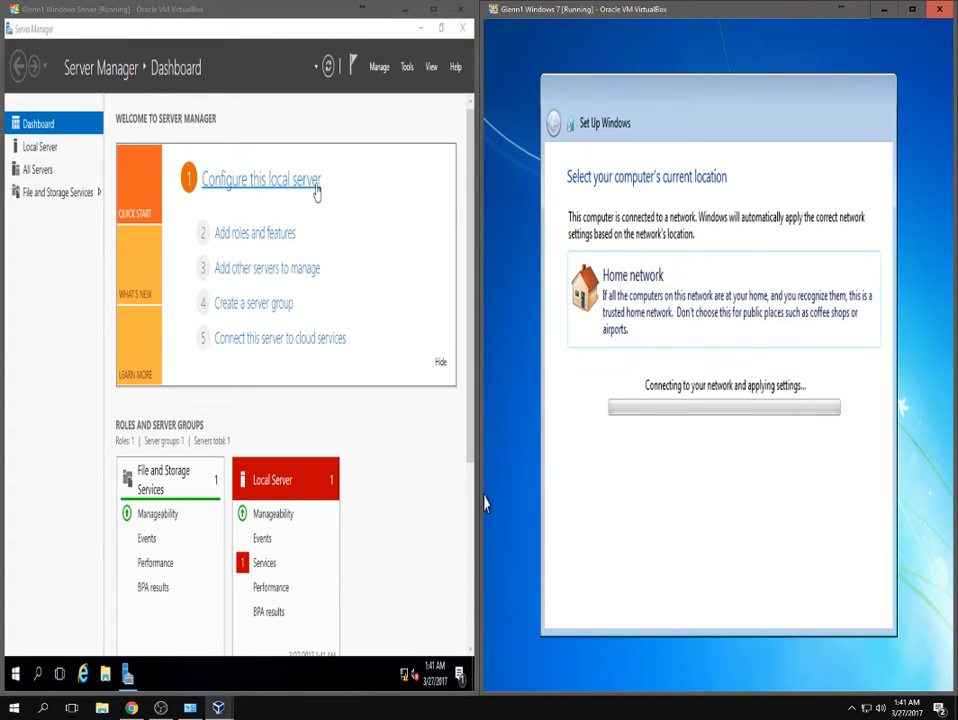
Select Local Server in Server Manager's navigation pane to show its properties.
click(53, 148)
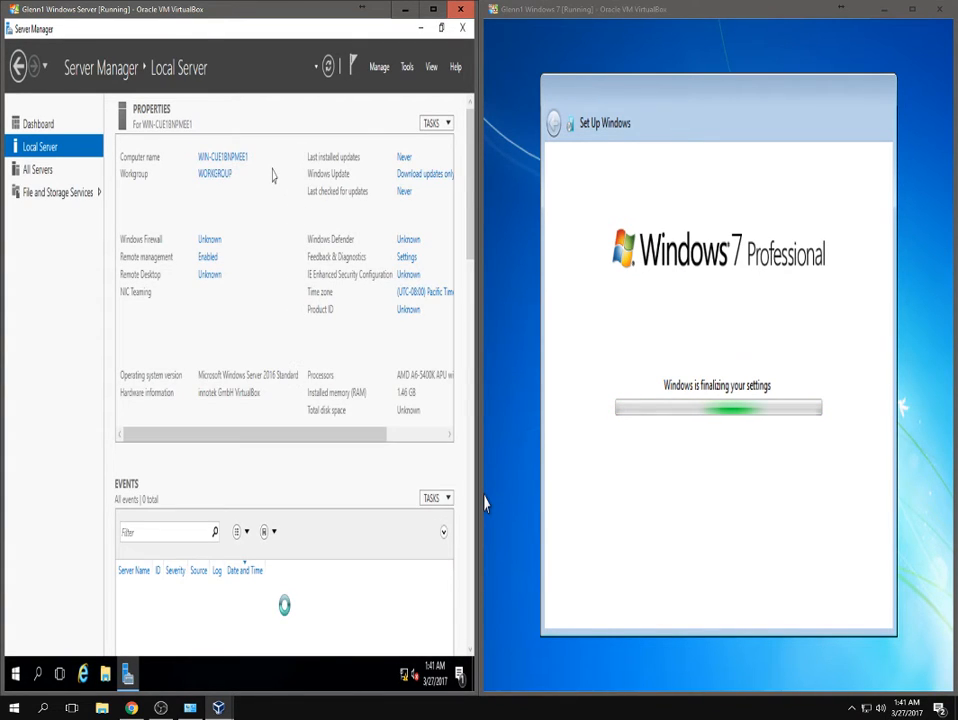
Change the server's time zone to (UTC-05:00) Eastern Time (US & Canada).
click(431, 293)
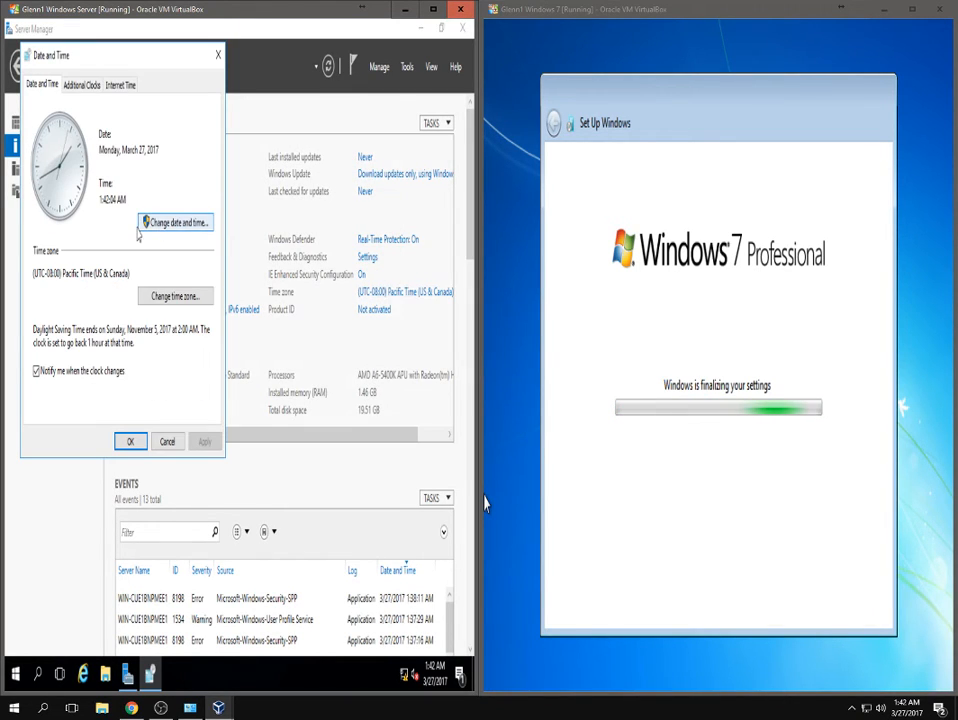
click(168, 302)
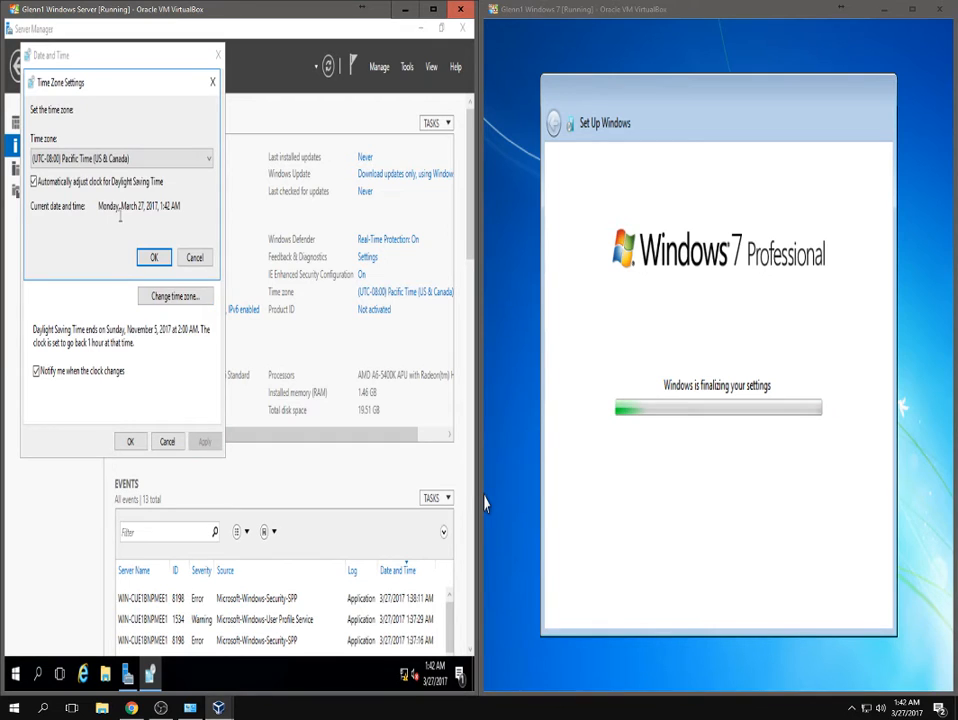
click(90, 158)
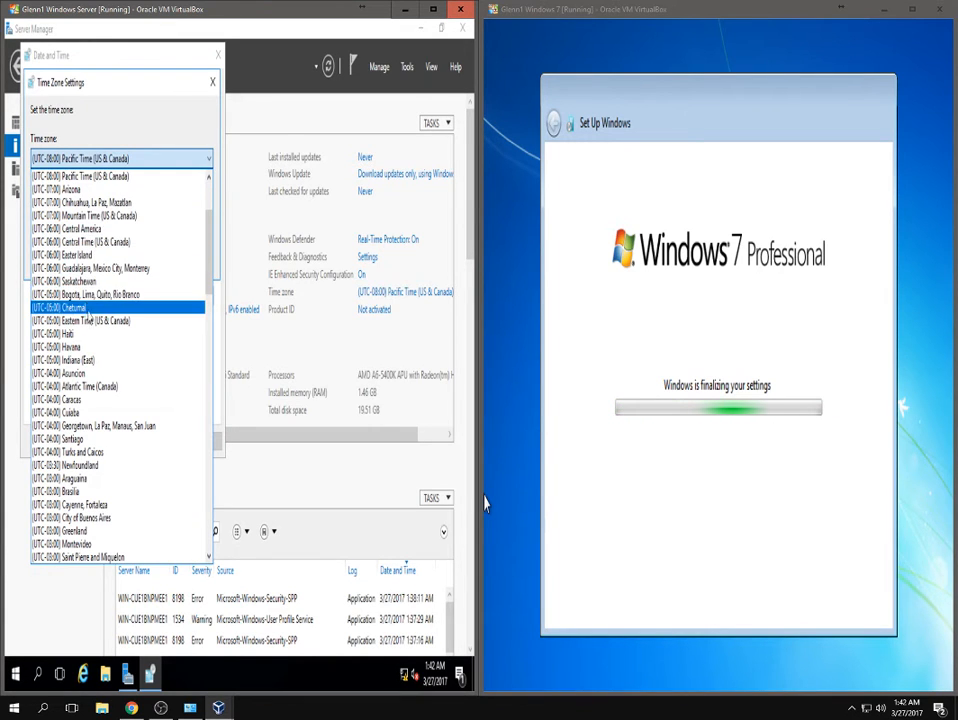
click(80, 320)
click(143, 254)
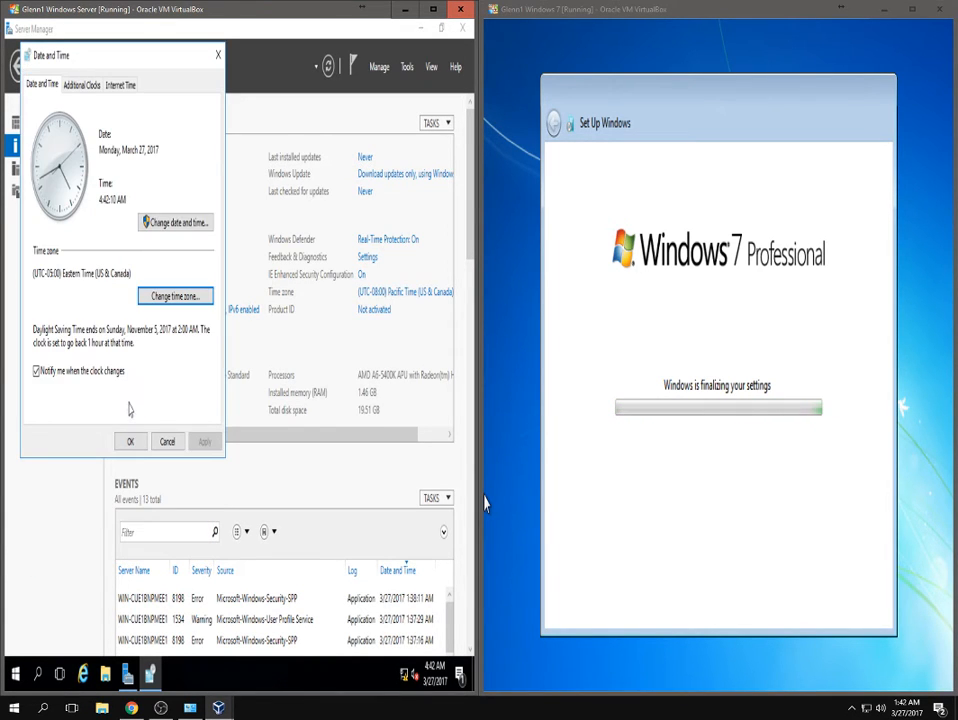
click(129, 442)
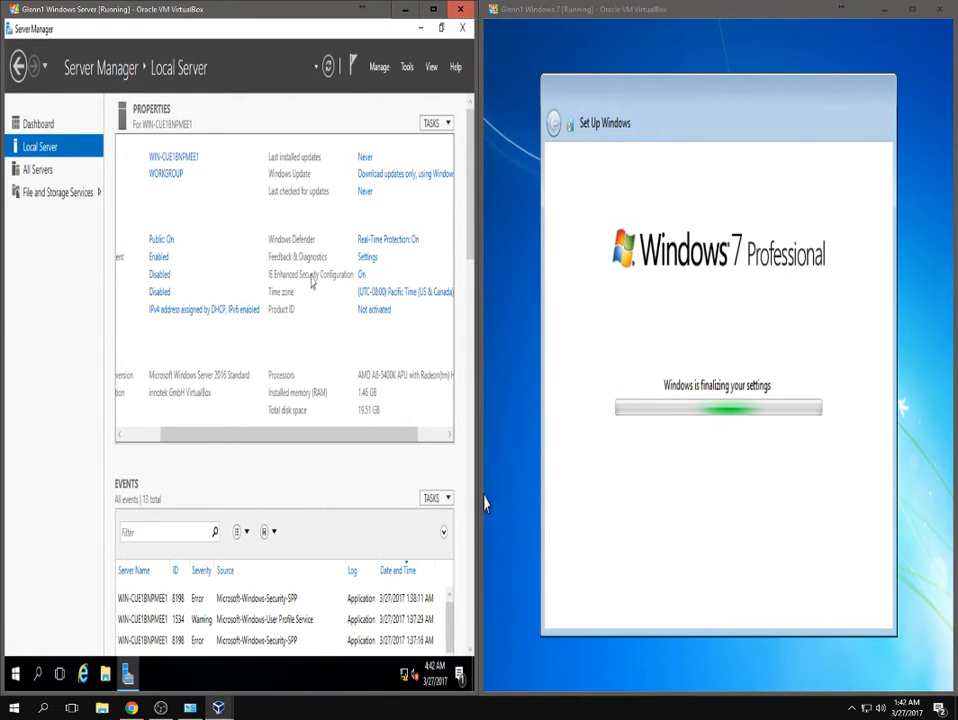
Set IE Enhanced Security Configuration to Off for both Administrators and Users.
click(362, 277)
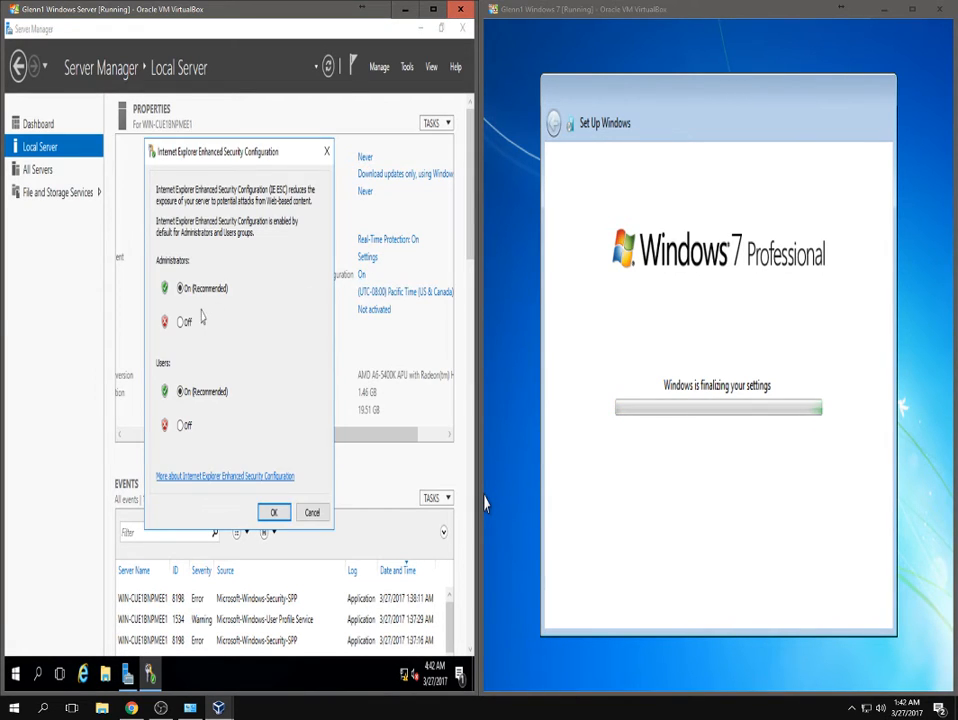
click(181, 322)
click(181, 426)
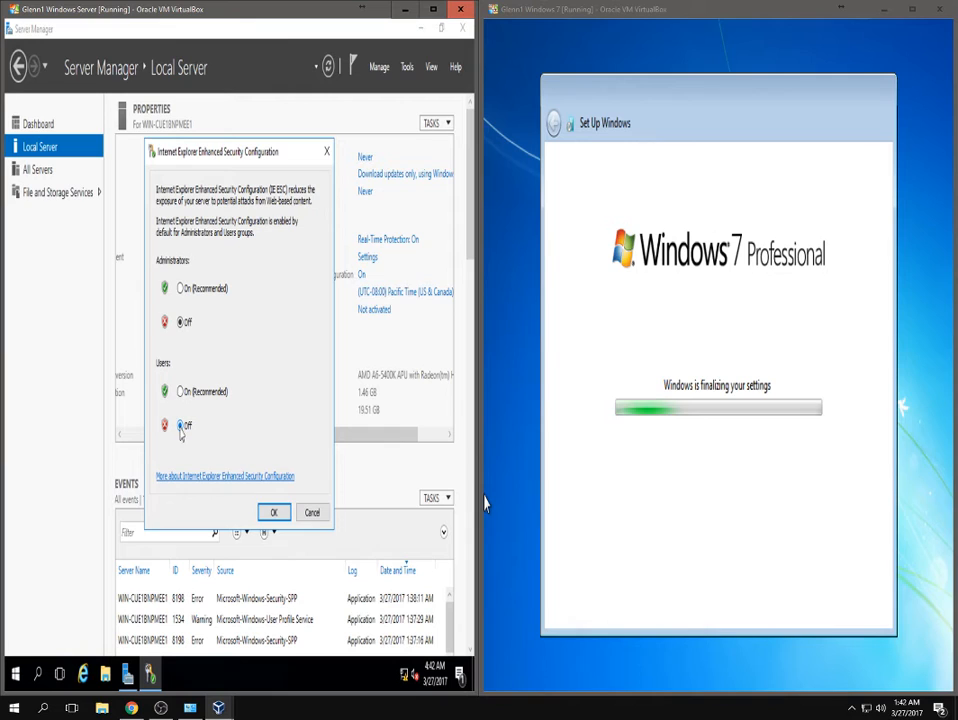
click(273, 513)
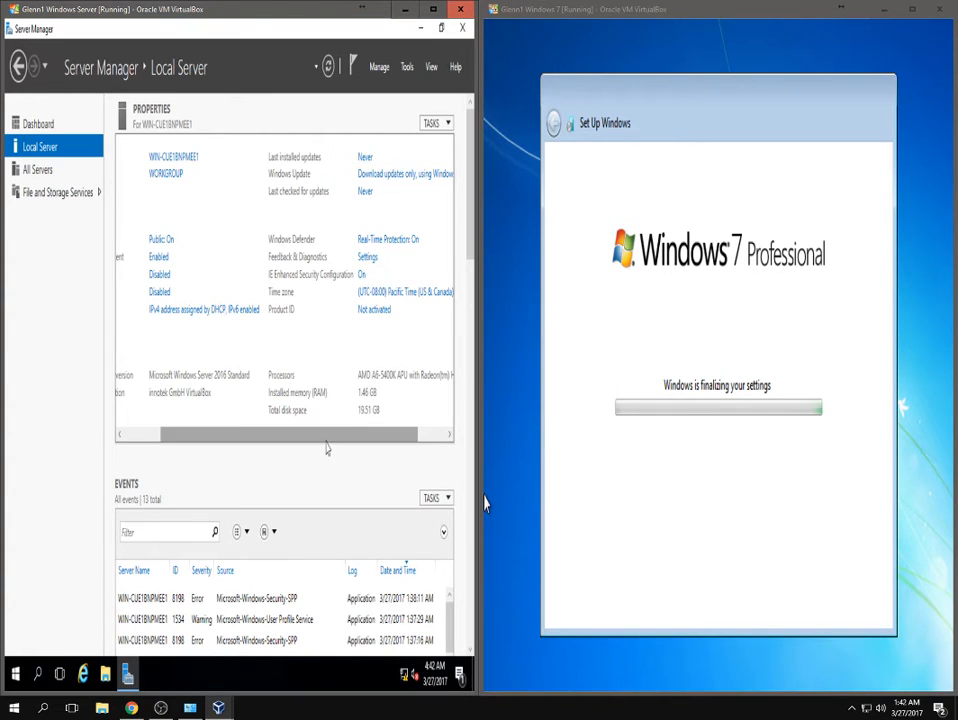
drag(312, 440, 306, 438)
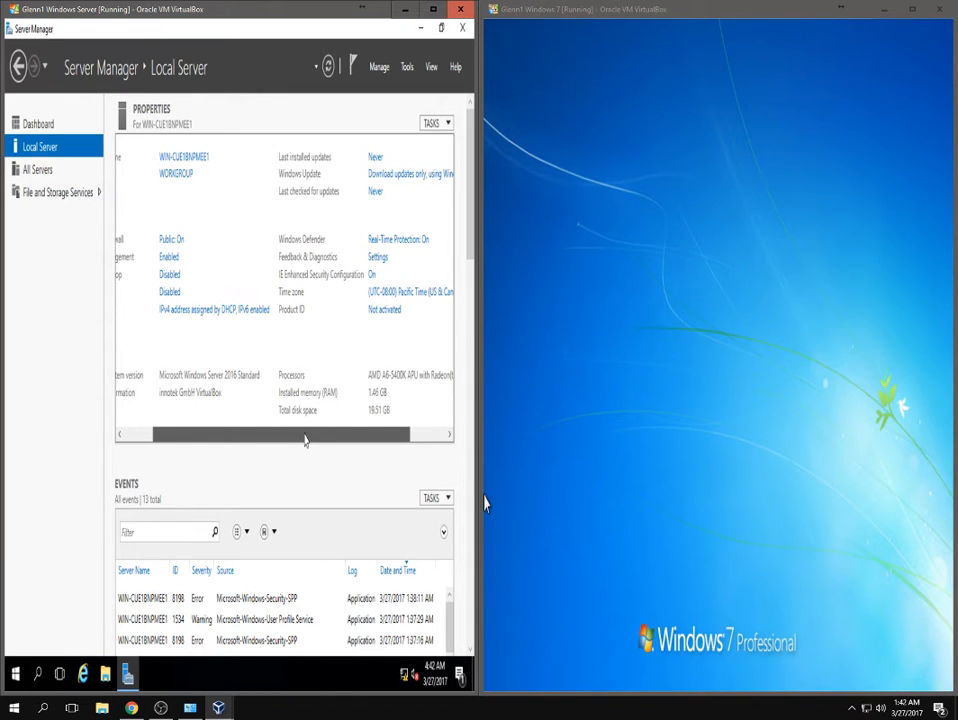
drag(305, 440, 221, 430)
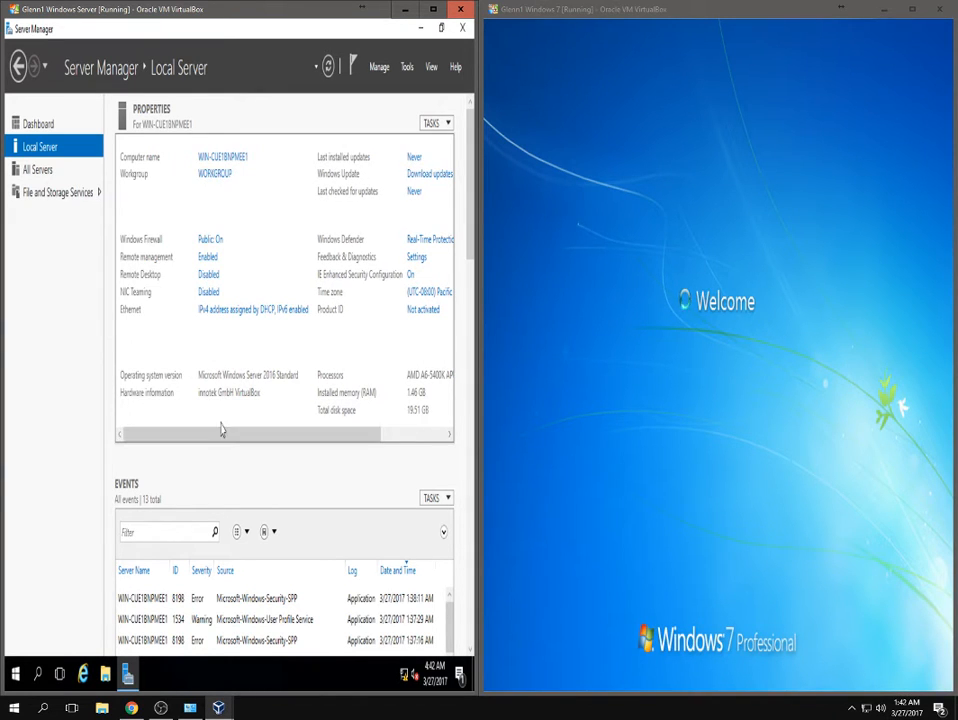
Open the Ethernet adapter's properties and select Internet Protocol Version 4 (TCP/IPv4).
click(225, 314)
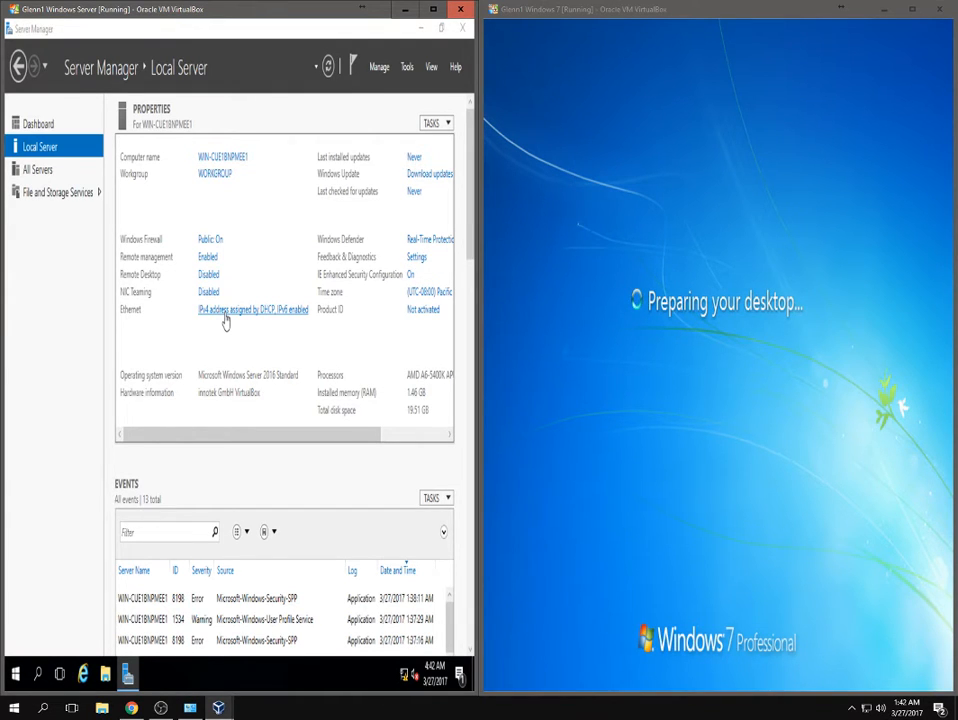
click(108, 205)
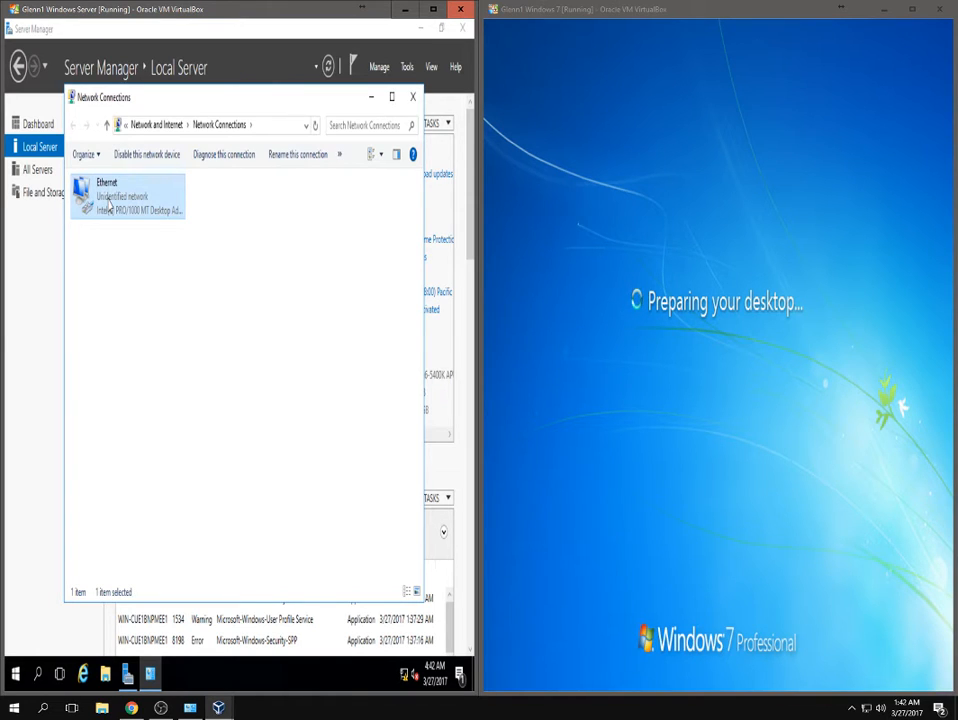
right_click(108, 205)
click(130, 364)
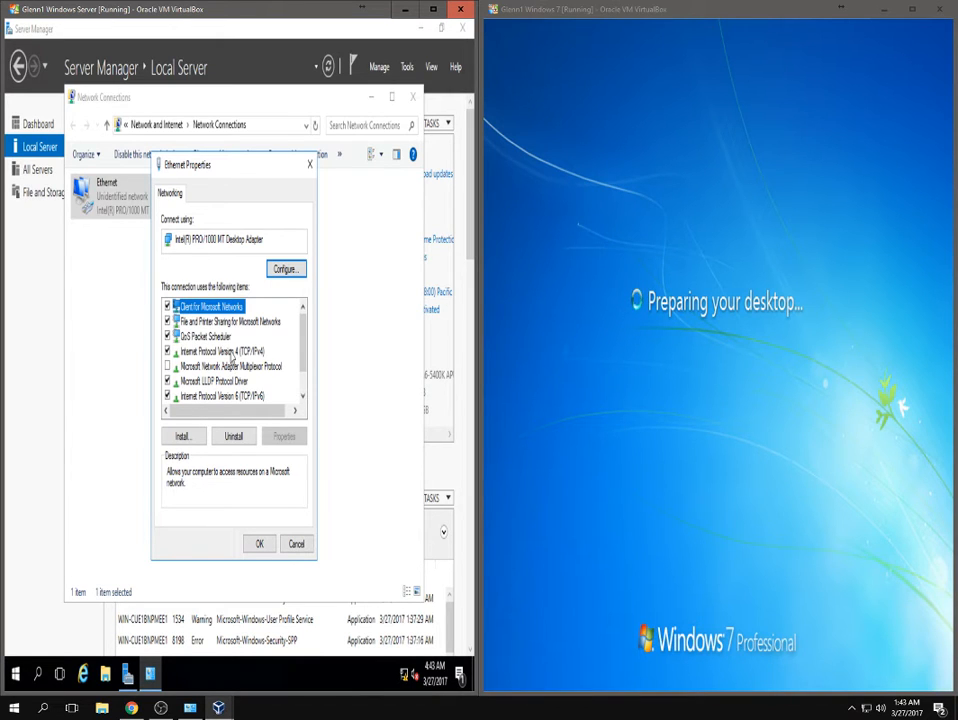
click(193, 355)
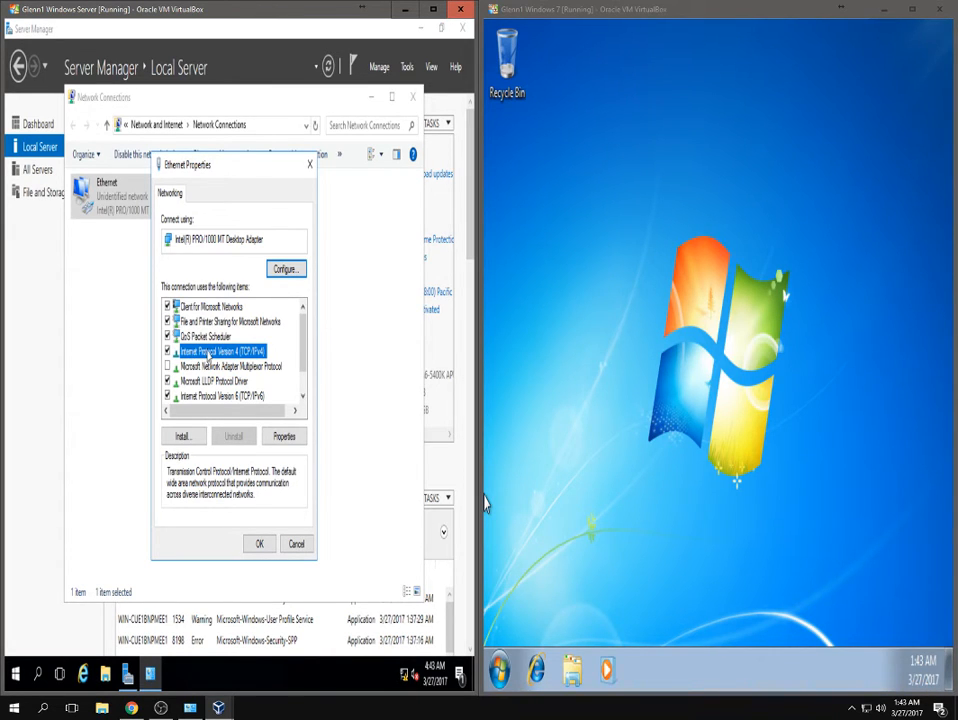
Open the server adapter's IPv4 properties, switch to a static address, and minimize the pfSense window.
double_click(207, 357)
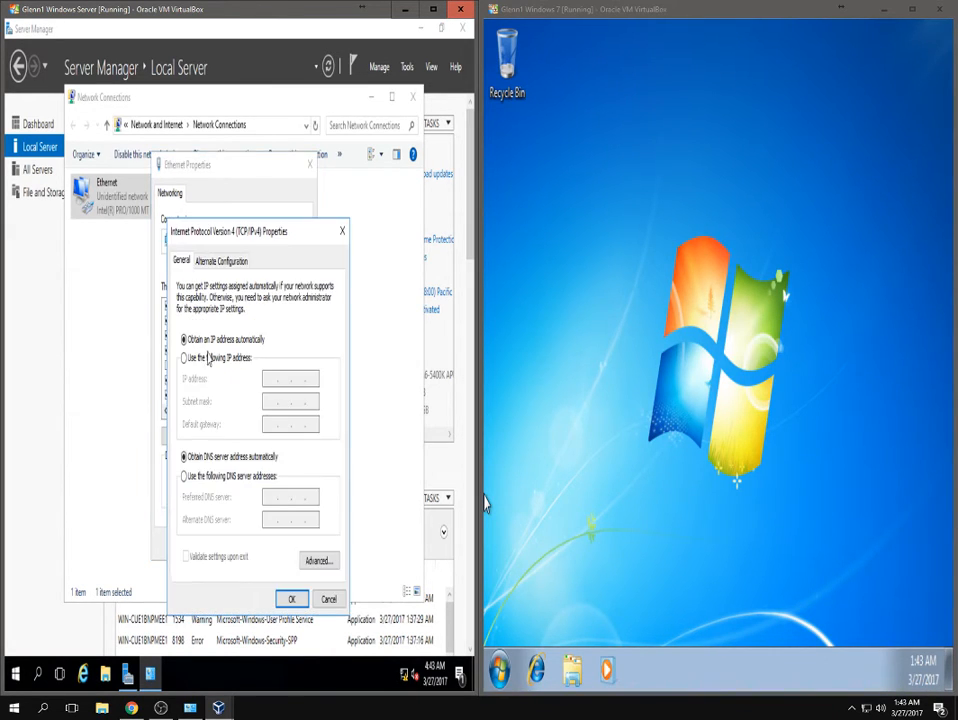
click(209, 362)
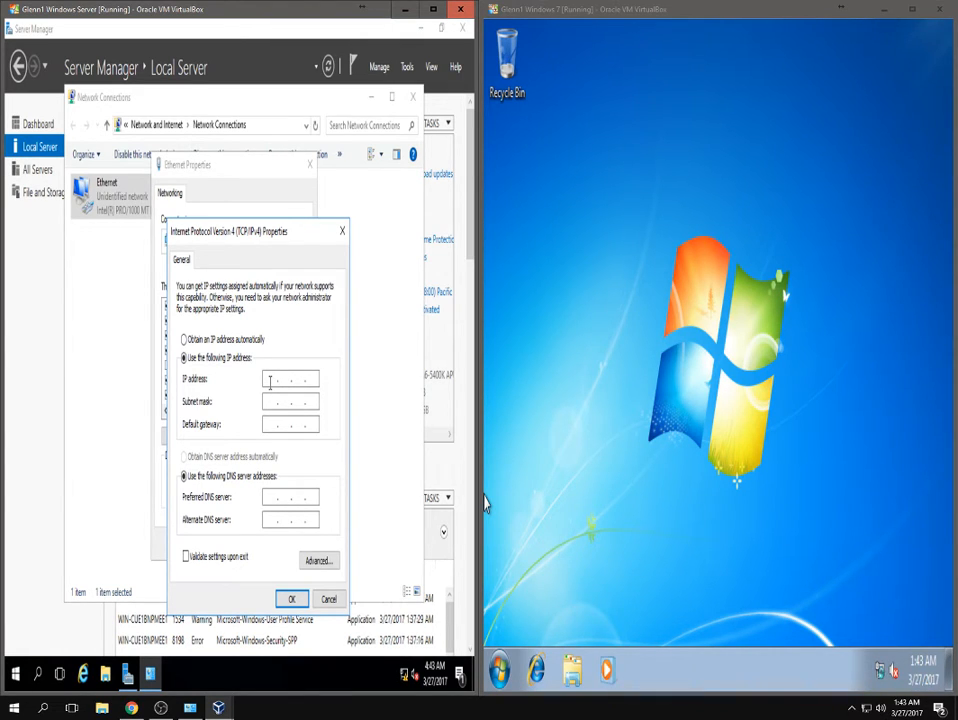
mouse_move(220, 706)
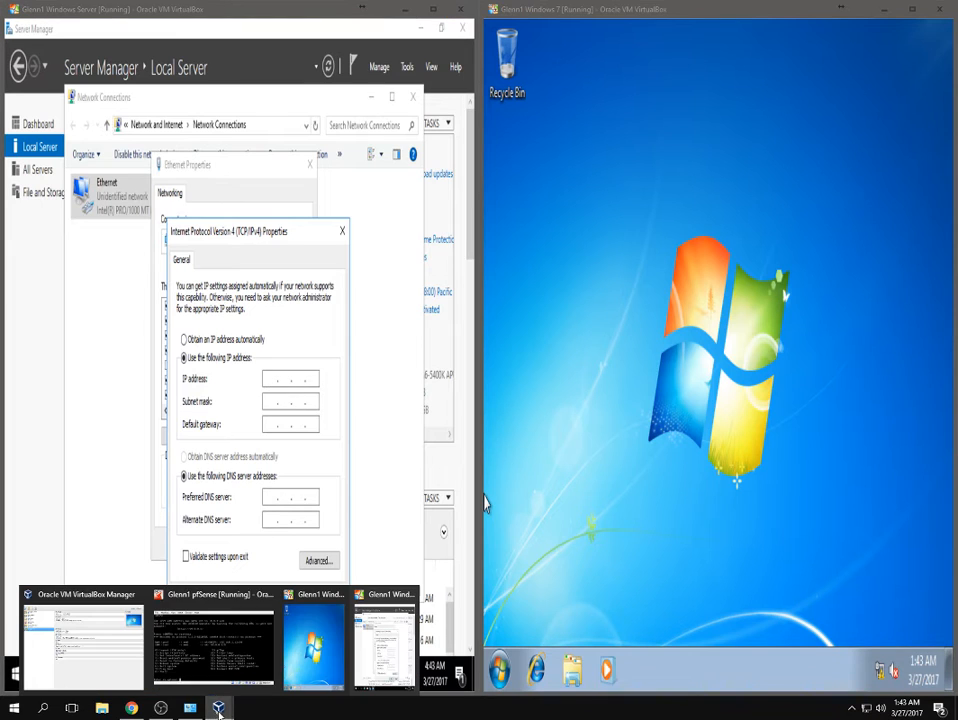
click(226, 663)
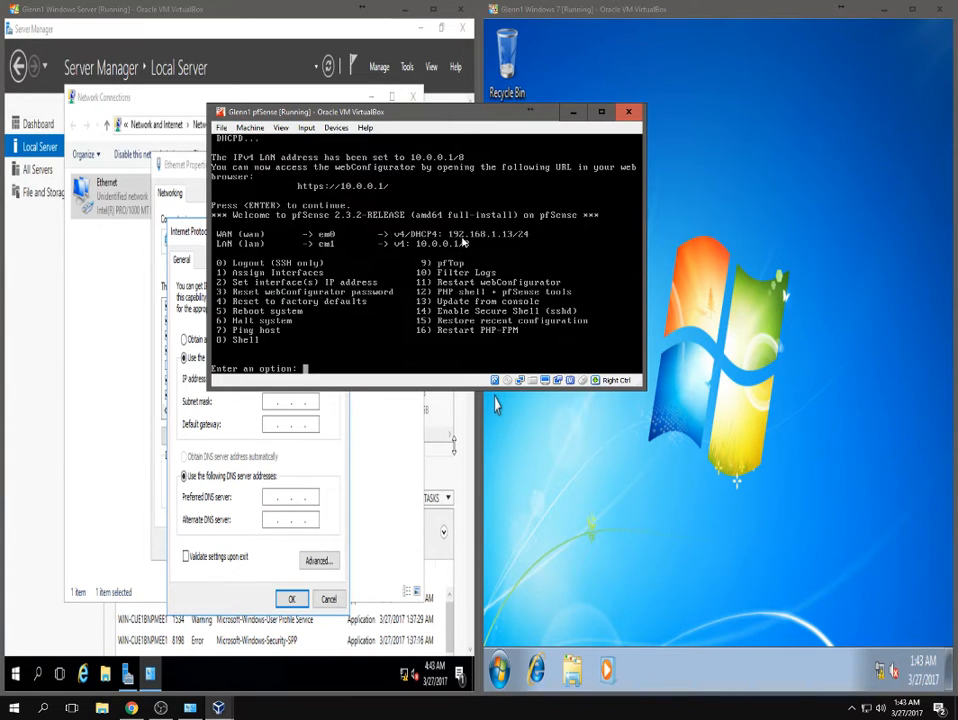
click(572, 111)
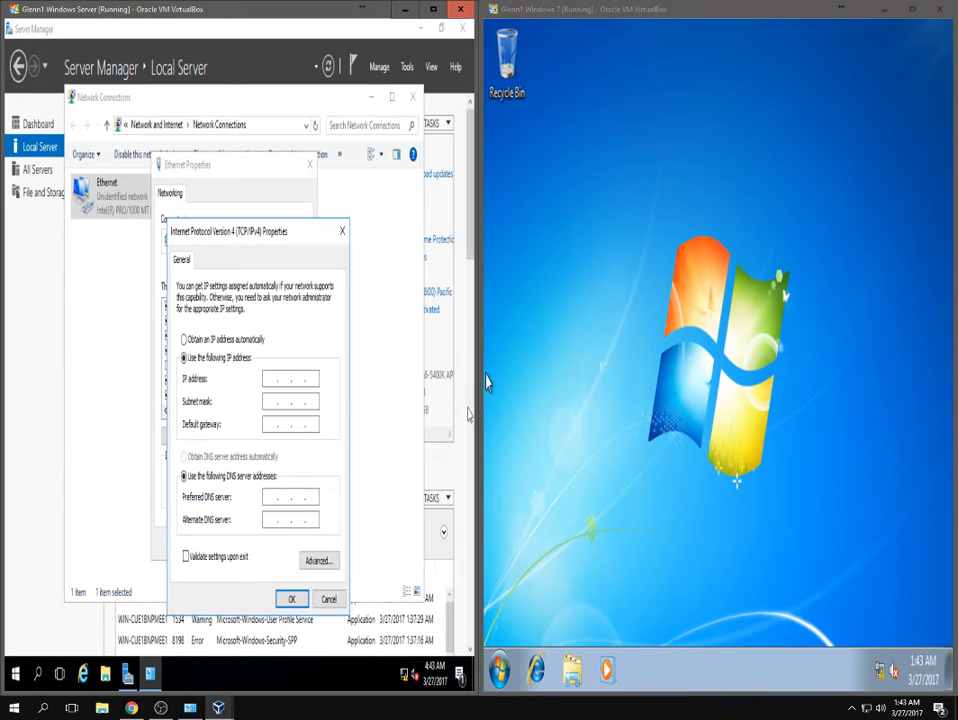
Enter IP 10.0.0.10, mask 255.0.0.0, gateway 10.0.0.1 and DNS 127.0.0.1, then apply.
click(270, 378)
text(1)
click(268, 401)
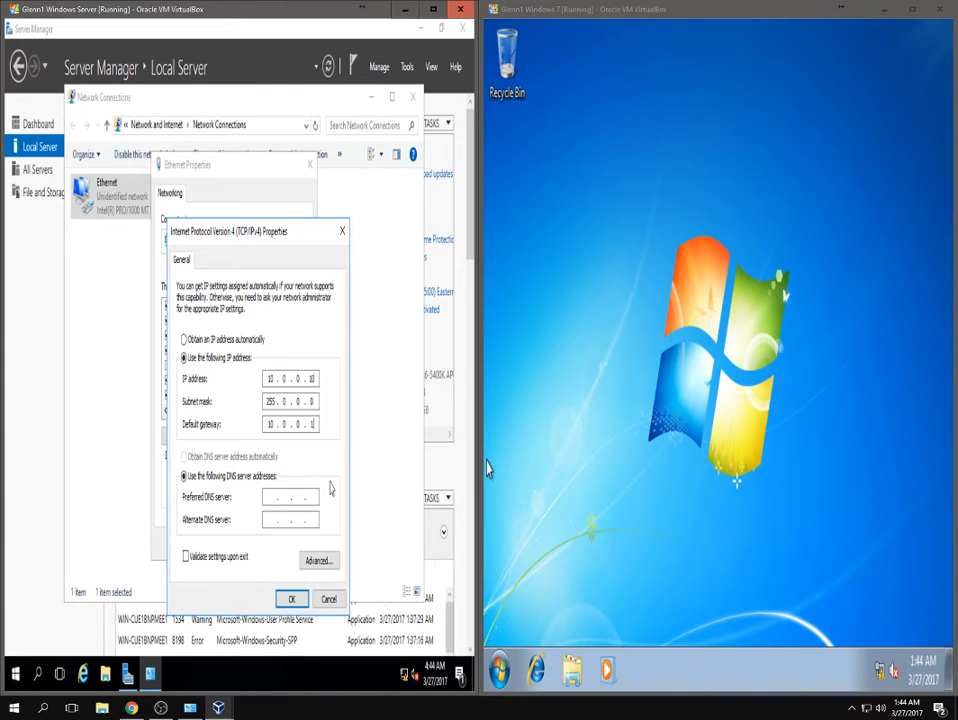
click(270, 498)
drag(311, 494, 233, 497)
text(127 . 0 . 0 . 1)
click(285, 600)
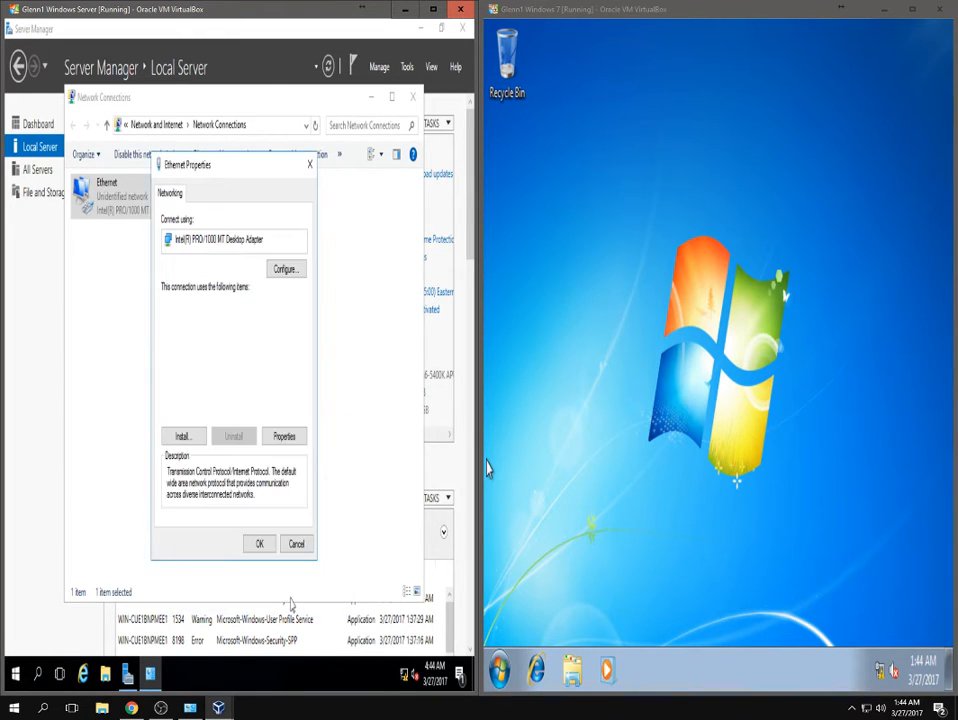
click(263, 547)
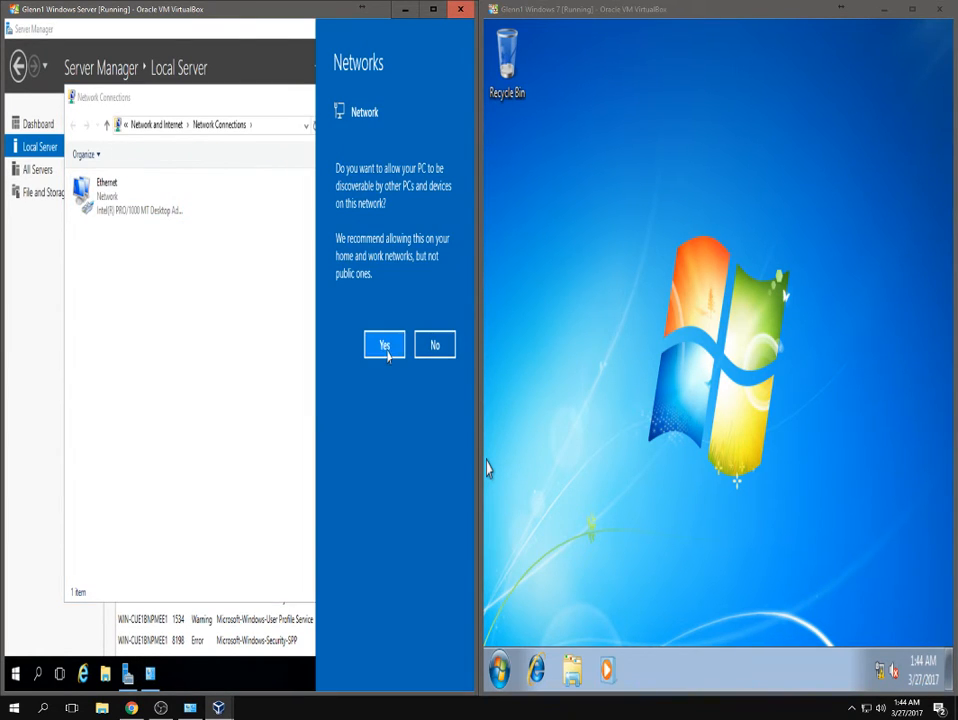
Accept network discovery, close Network Connections, and show the Server Manager Dashboard.
click(278, 403)
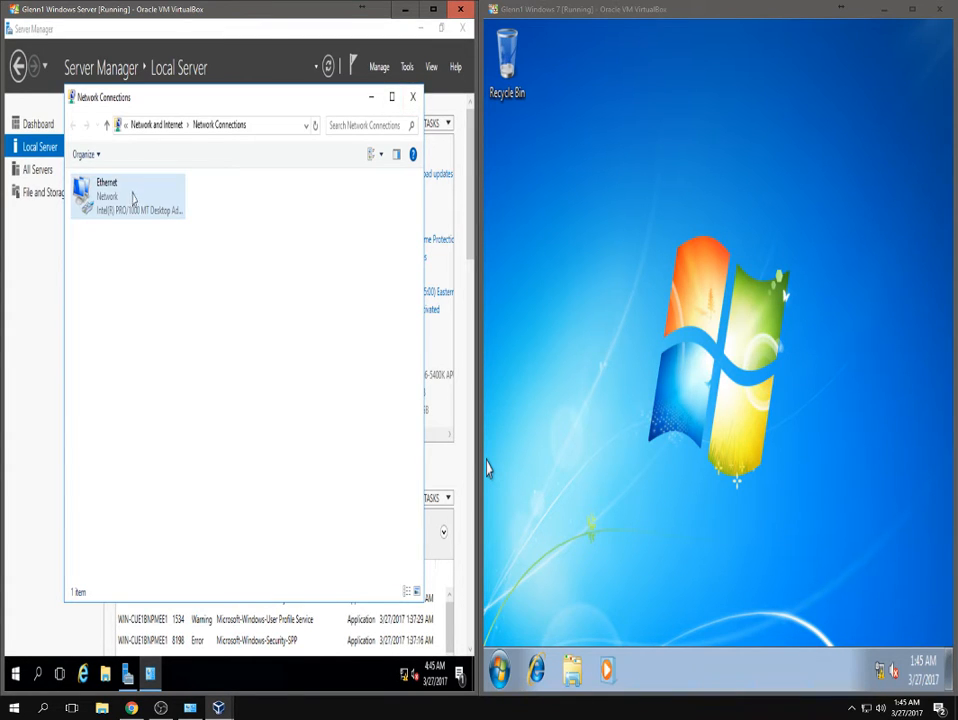
click(412, 96)
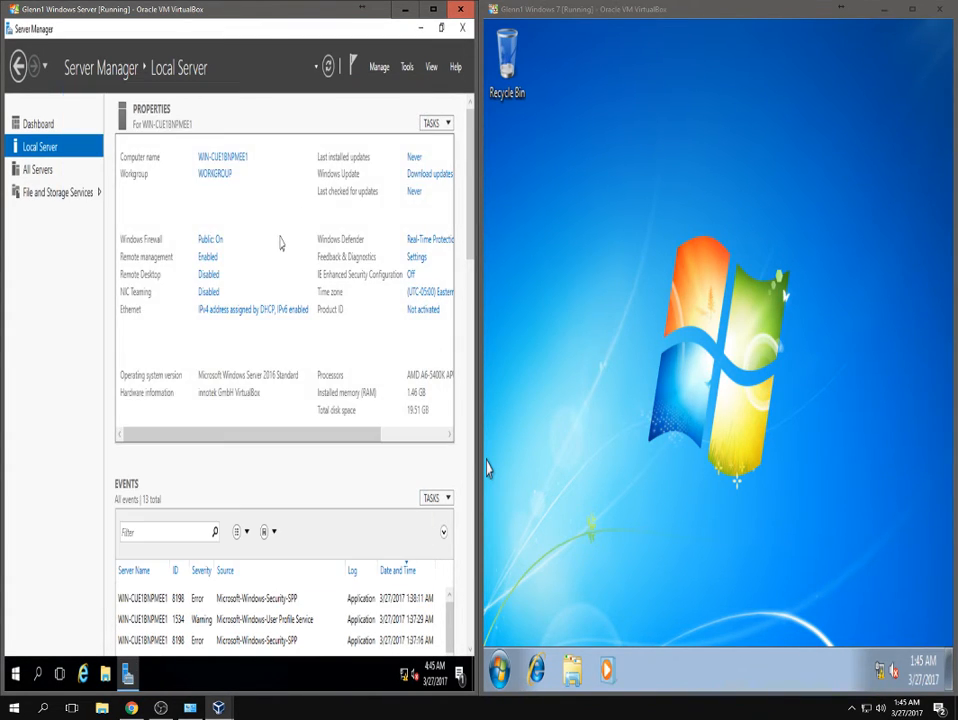
click(46, 126)
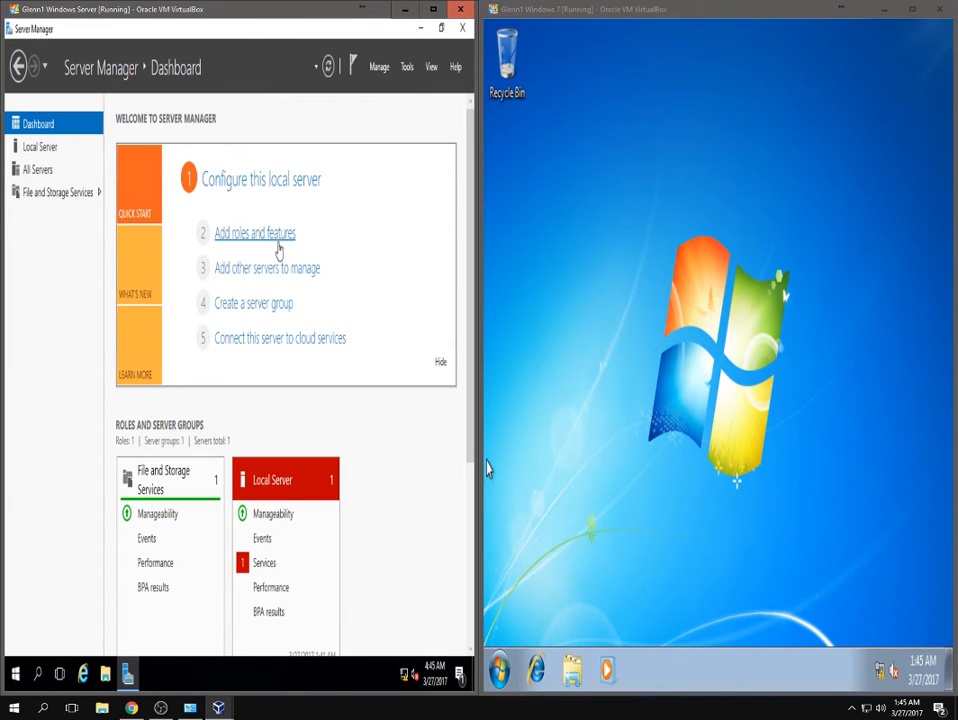
Launch Add Roles and Features and proceed as a role-based install on the local server.
click(380, 68)
click(386, 91)
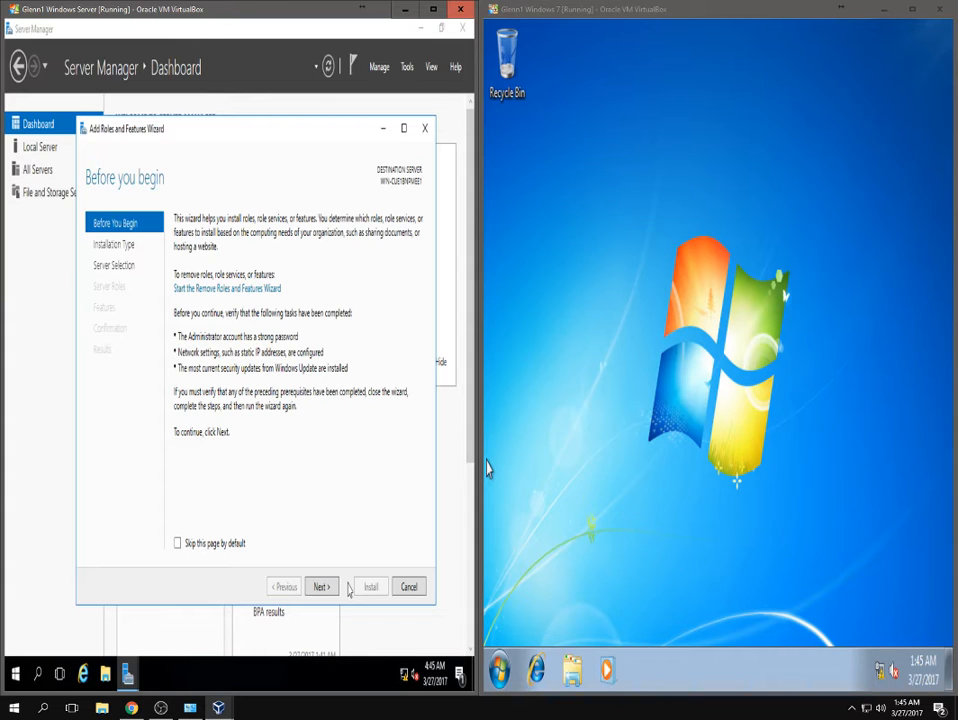
click(320, 587)
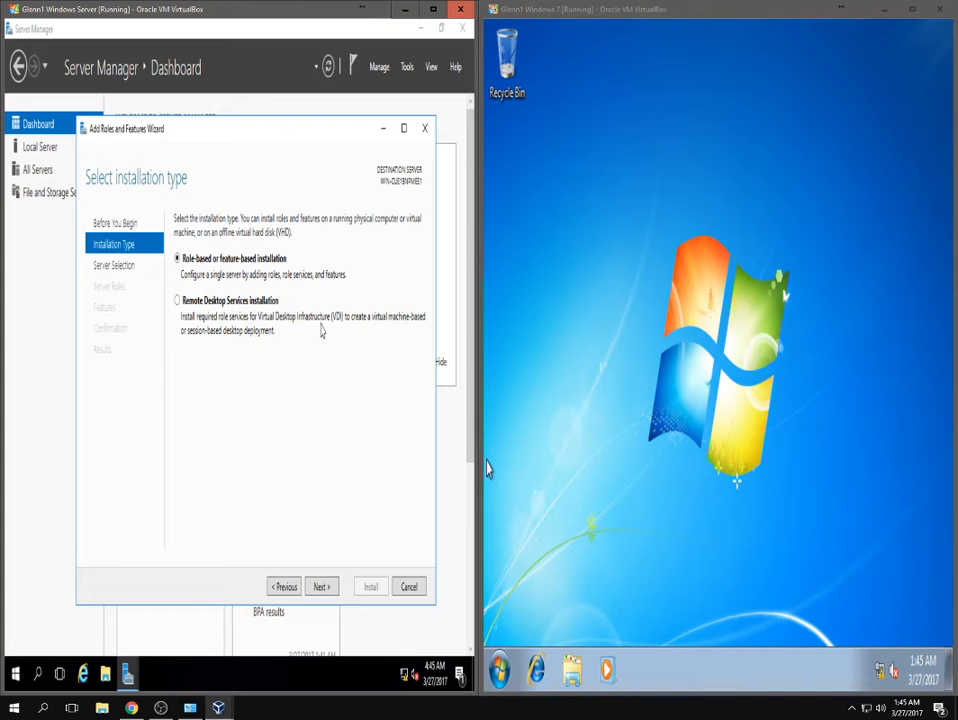
click(321, 587)
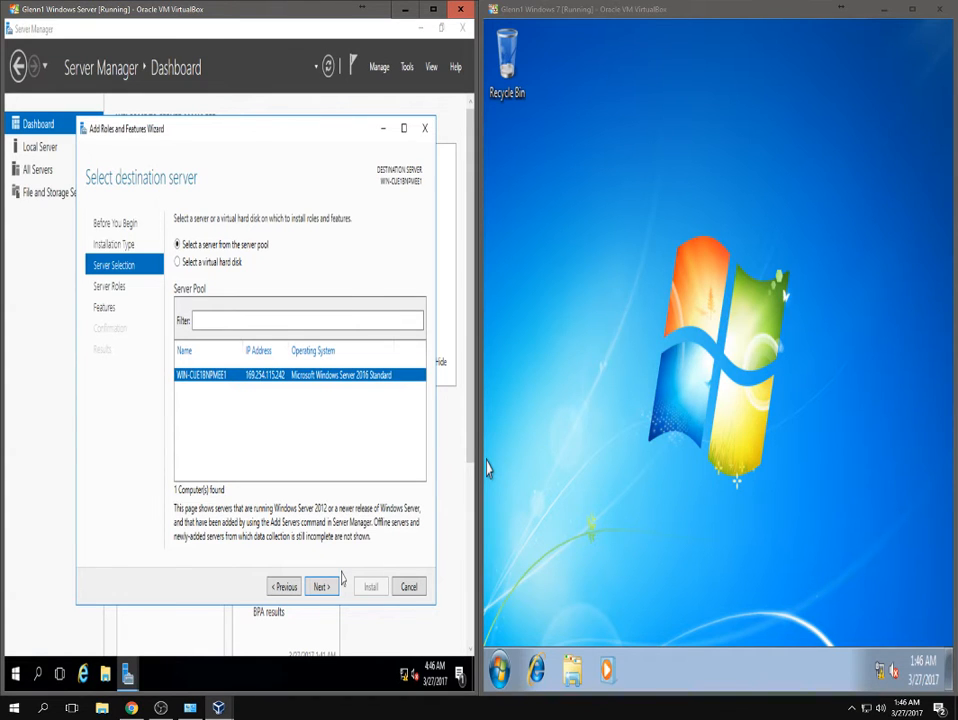
click(336, 585)
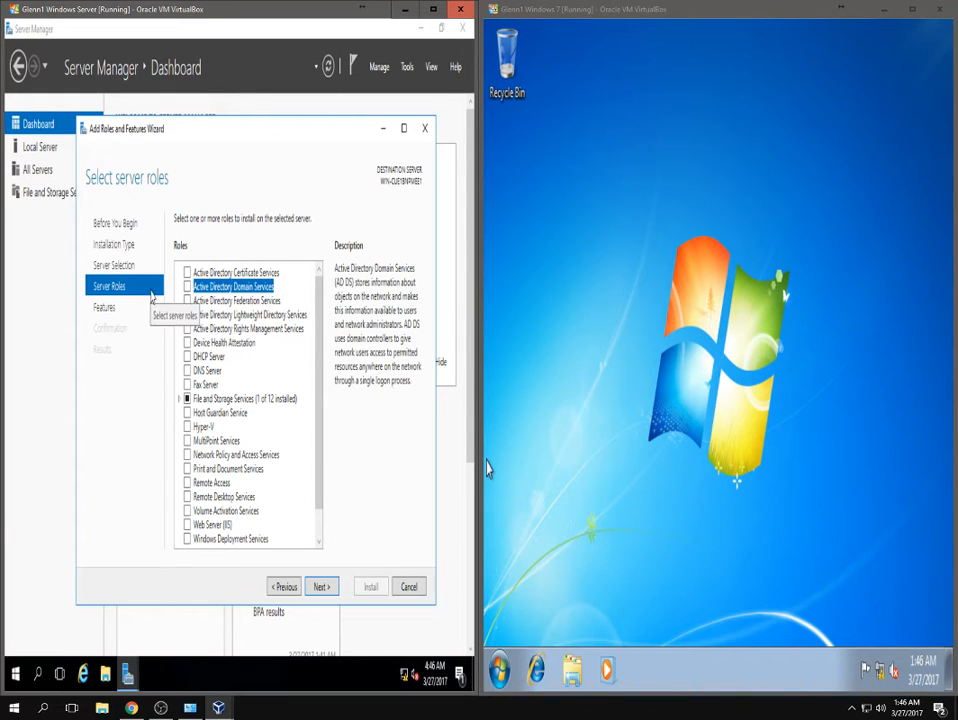
Select Active Directory Domain Services, add its required management features, and continue to Features.
click(187, 286)
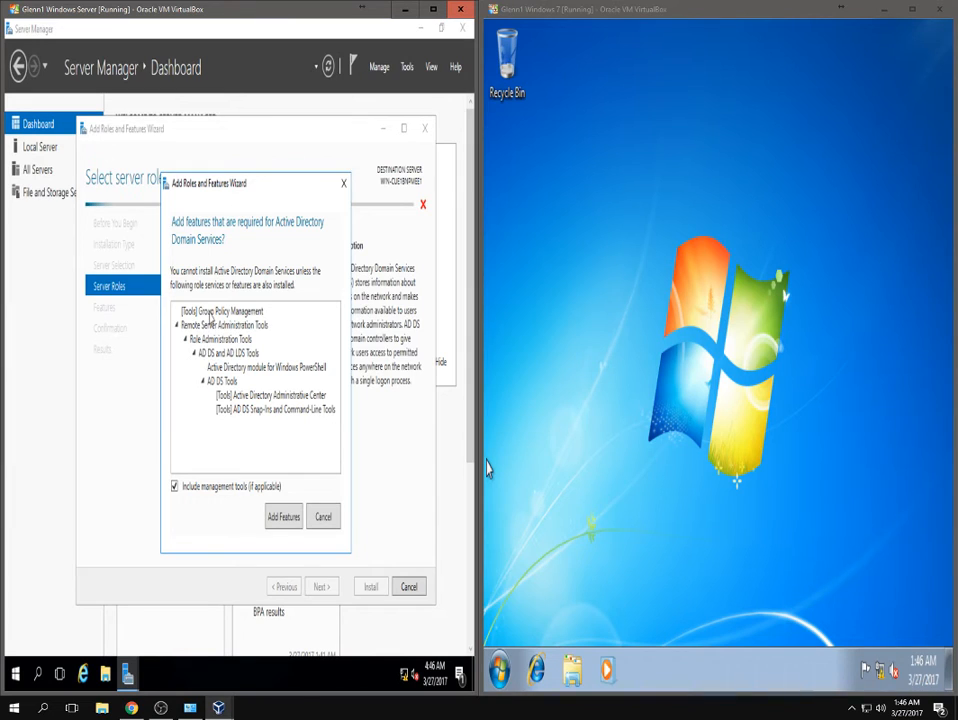
click(285, 518)
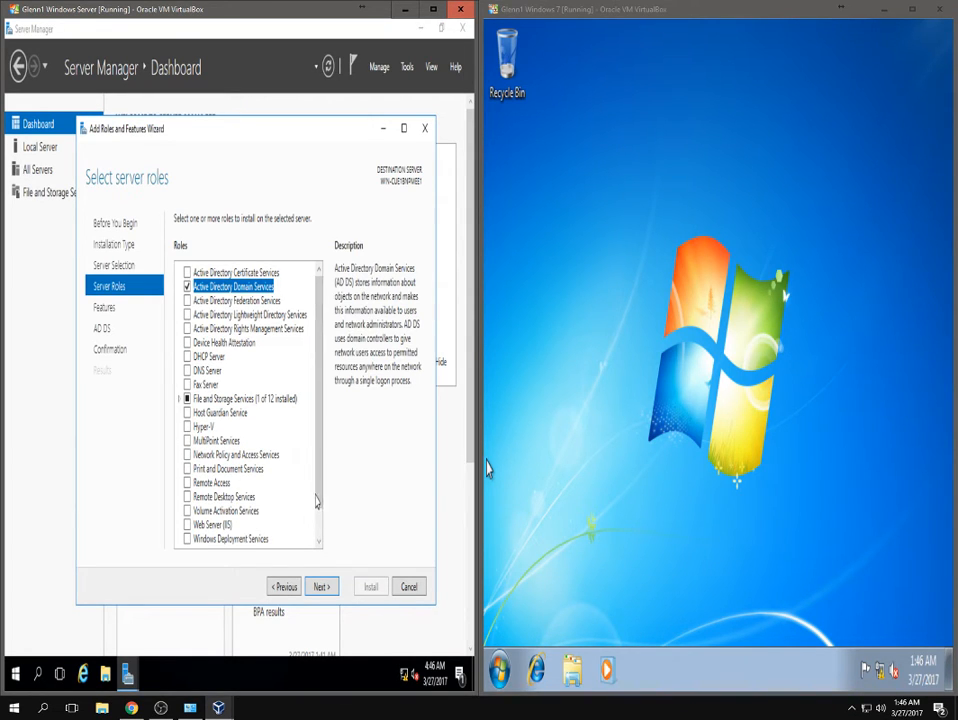
scroll(318, 499, down, 1)
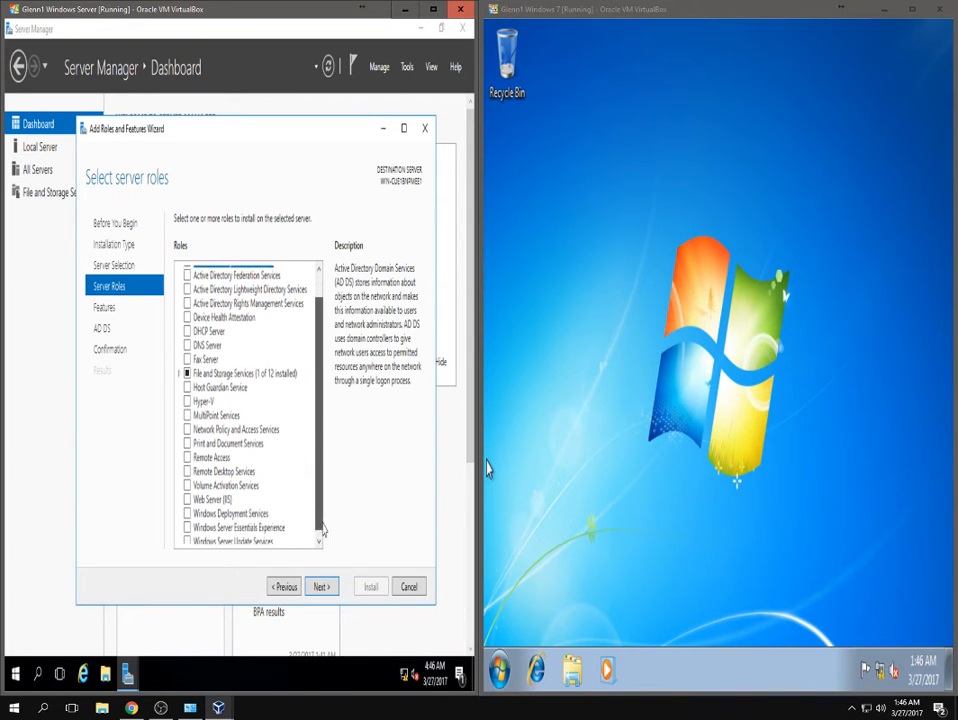
scroll(333, 458, up, 1)
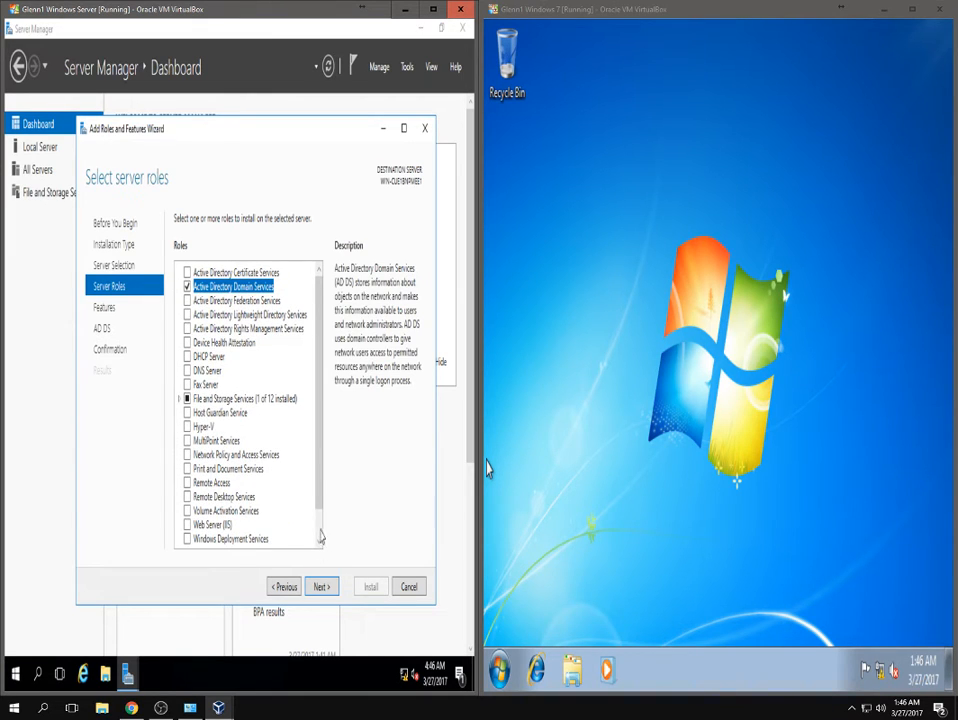
click(320, 588)
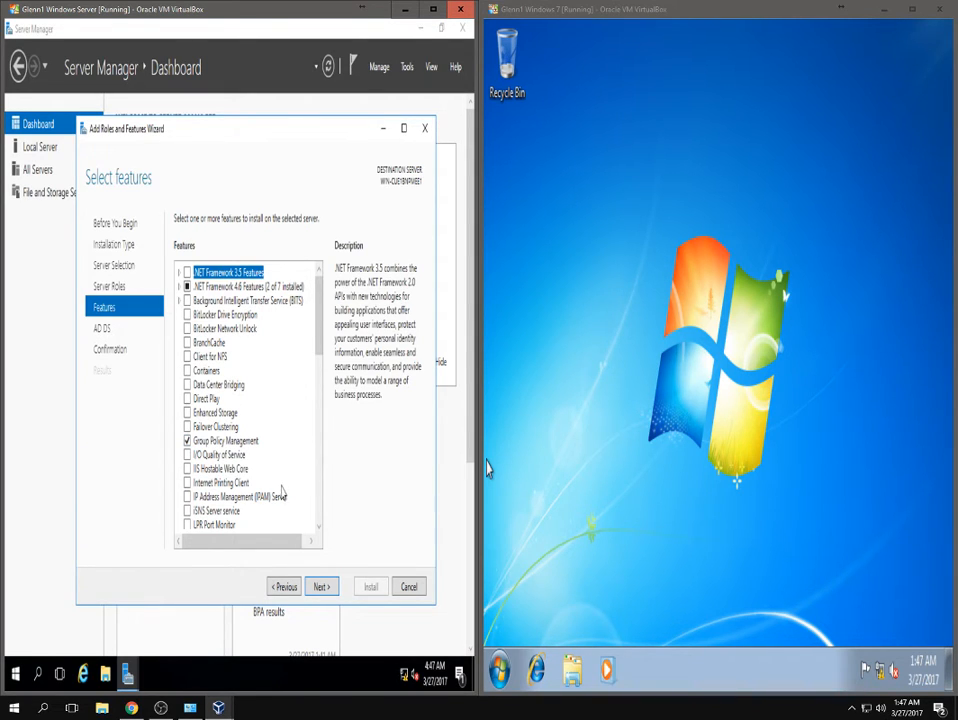
Install AD DS with Group Policy Management and tools, then bring the Windows 7 VM forward.
click(322, 587)
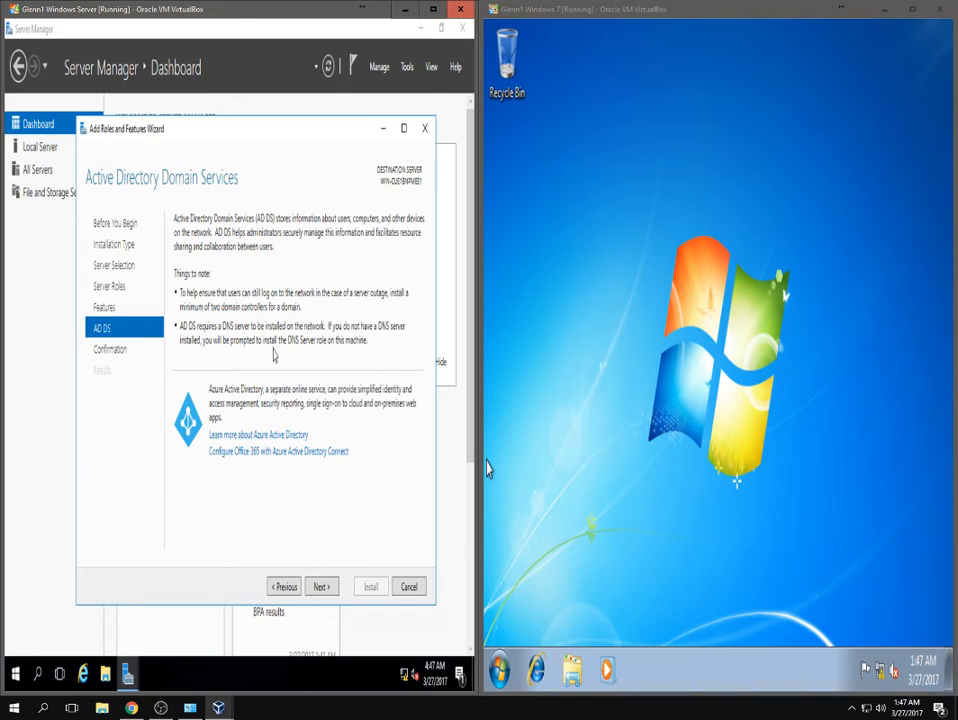
click(319, 587)
click(369, 586)
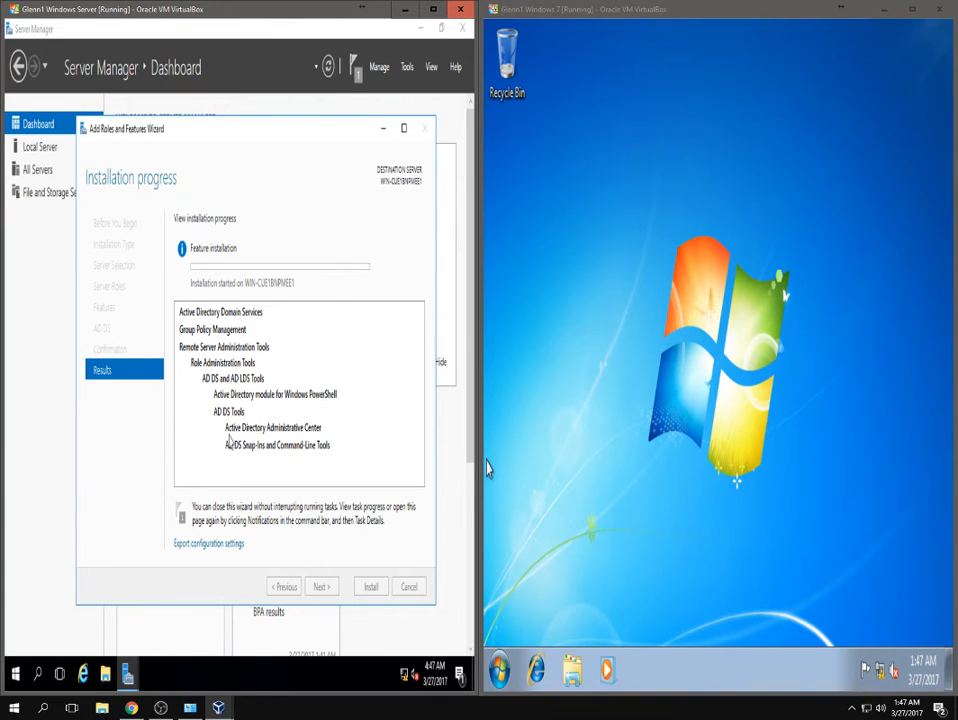
click(802, 552)
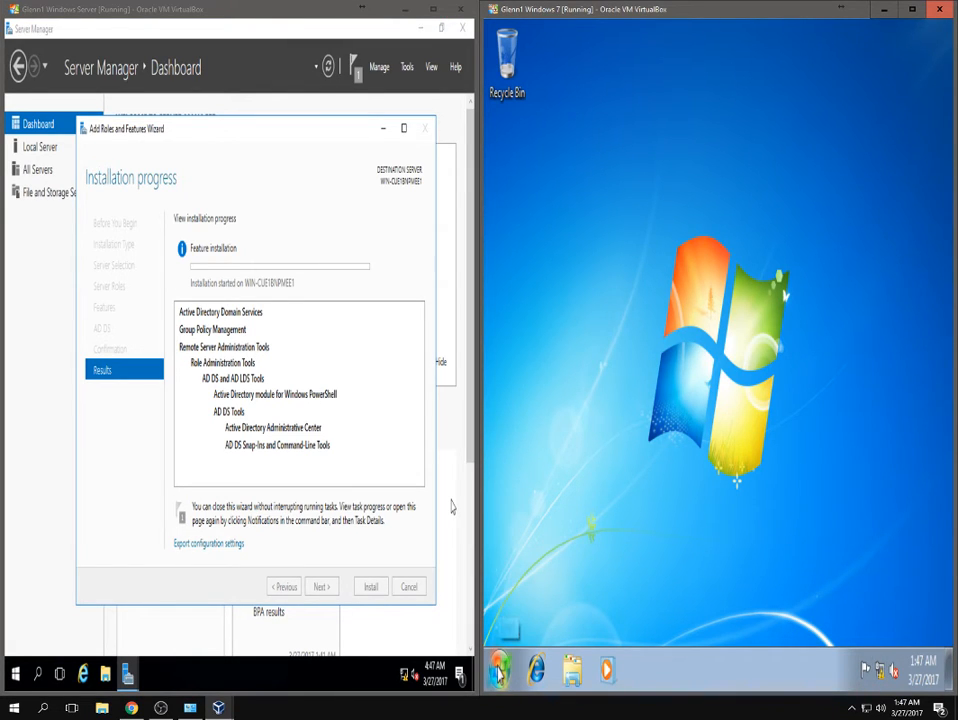
Open the Windows 7 Local Area Connection's TCP/IPv4 properties via Network and Sharing Center.
right_click(880, 674)
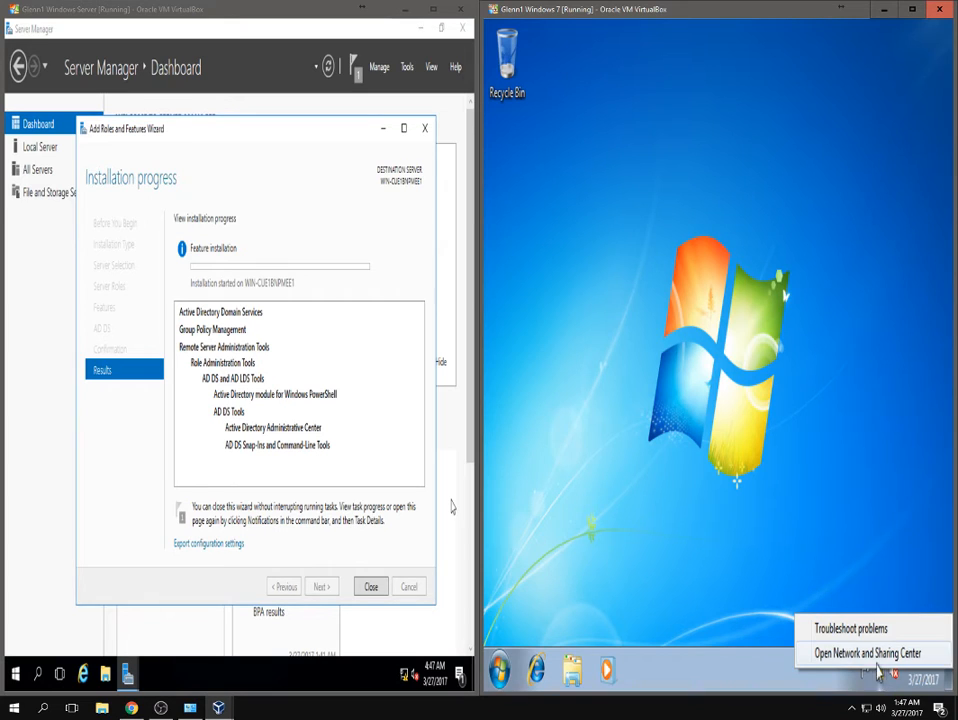
click(870, 655)
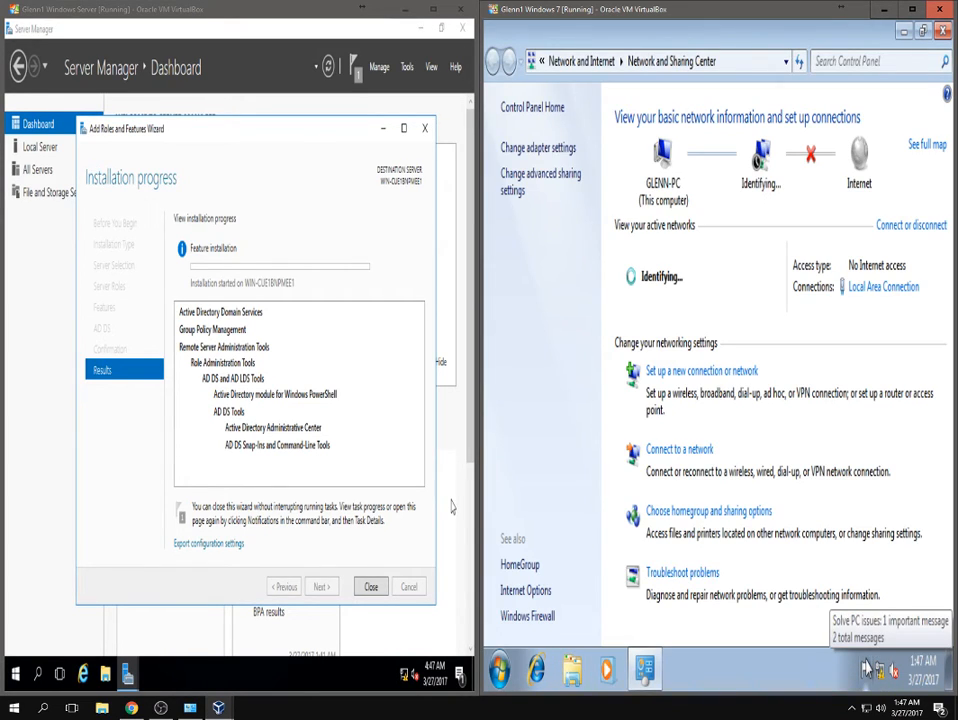
click(538, 147)
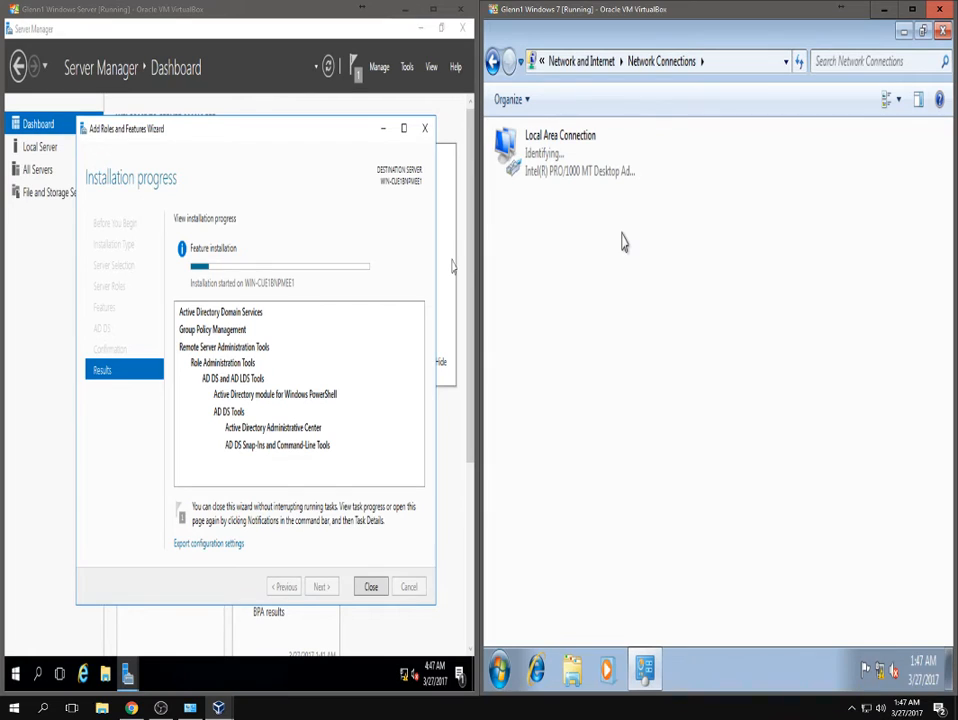
click(562, 155)
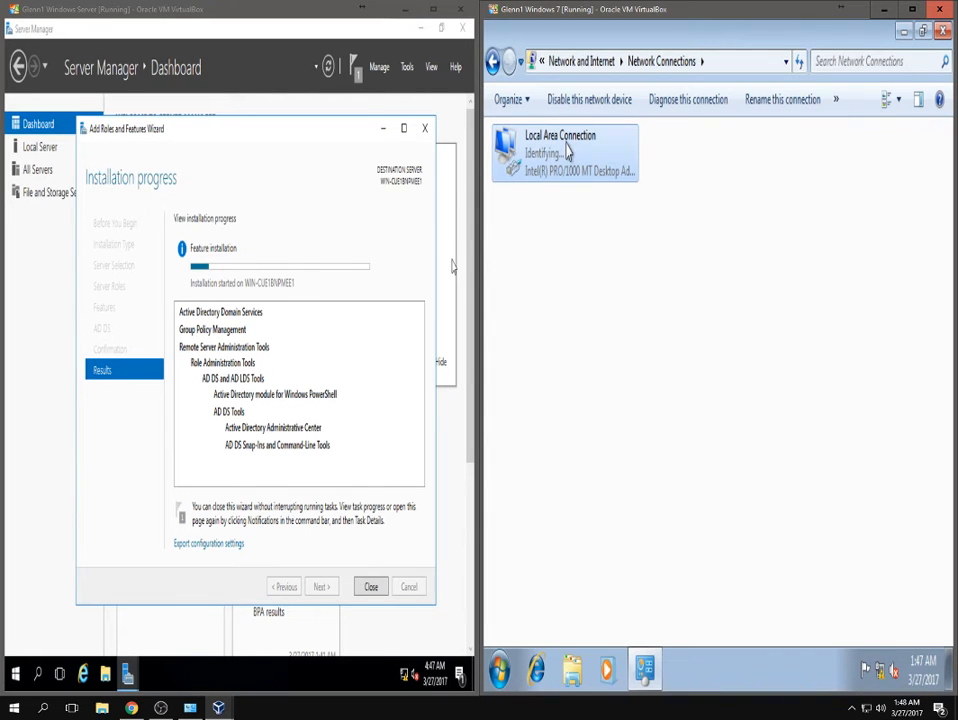
right_click(596, 164)
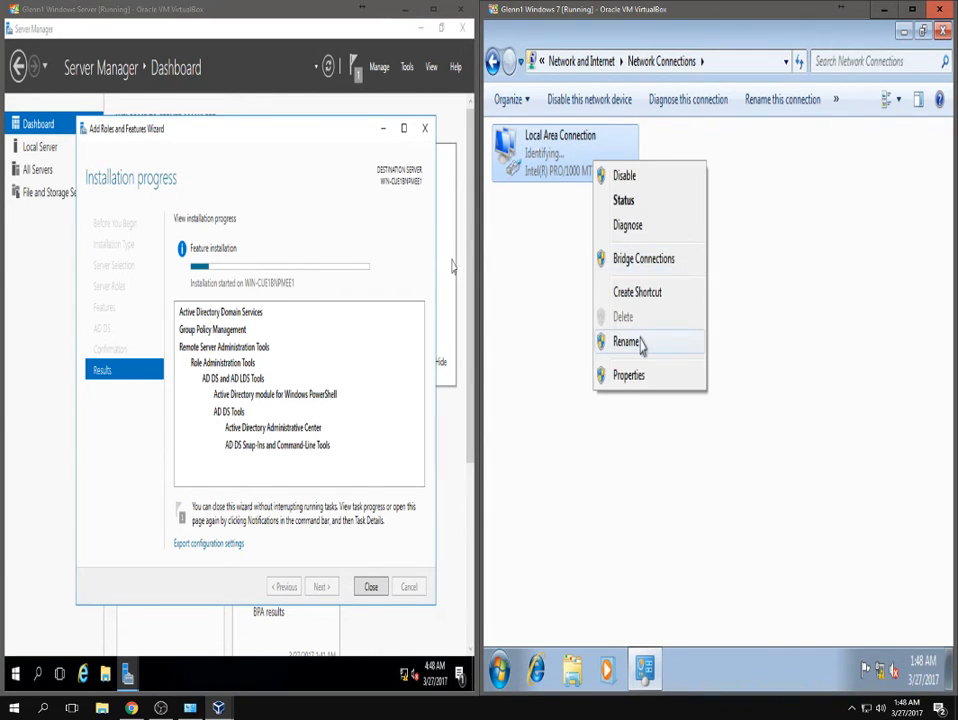
click(632, 380)
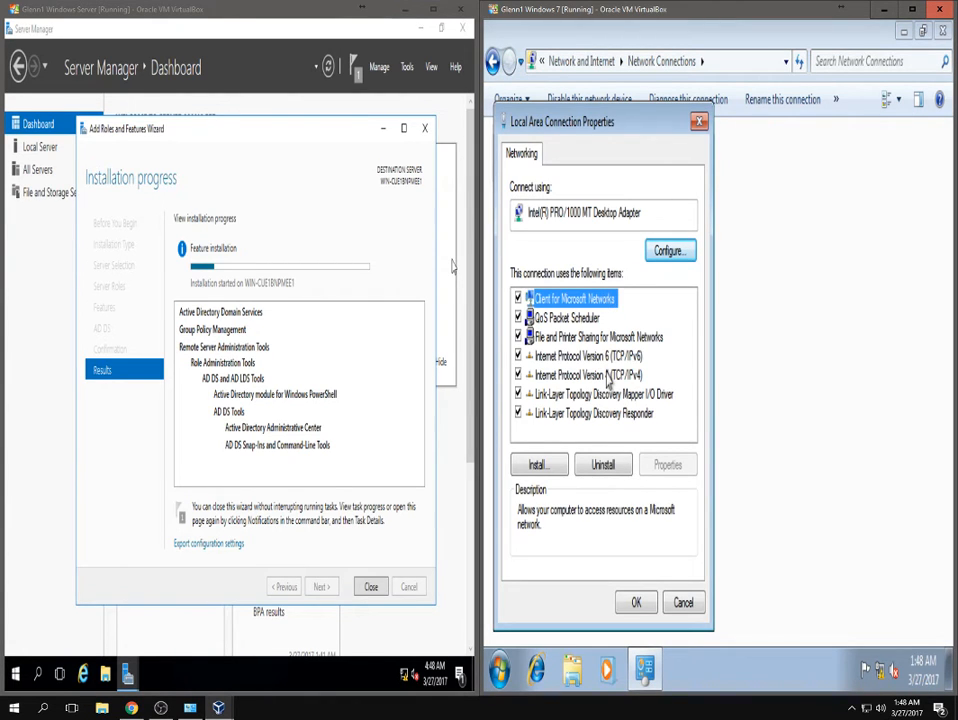
click(605, 376)
double_click(605, 377)
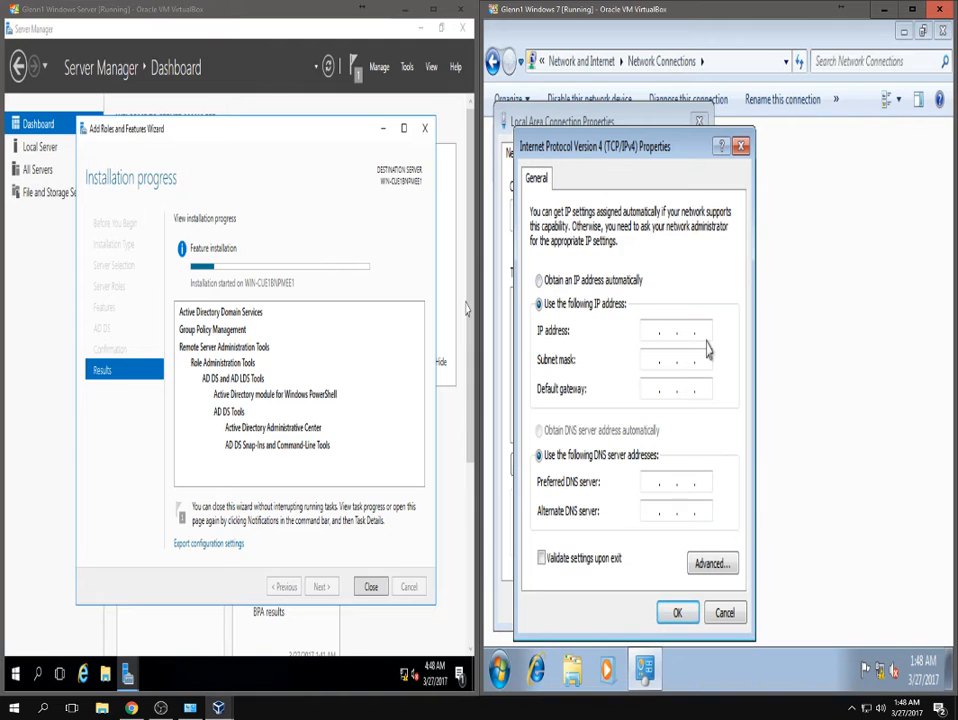
Enter client IP 10.0.0.11, accept mask 255.0.0.0, and set gateway 10.0.0.1.
text(10 . 0 . 0 . 11)
click(650, 357)
click(655, 357)
text(10.0.0.1)
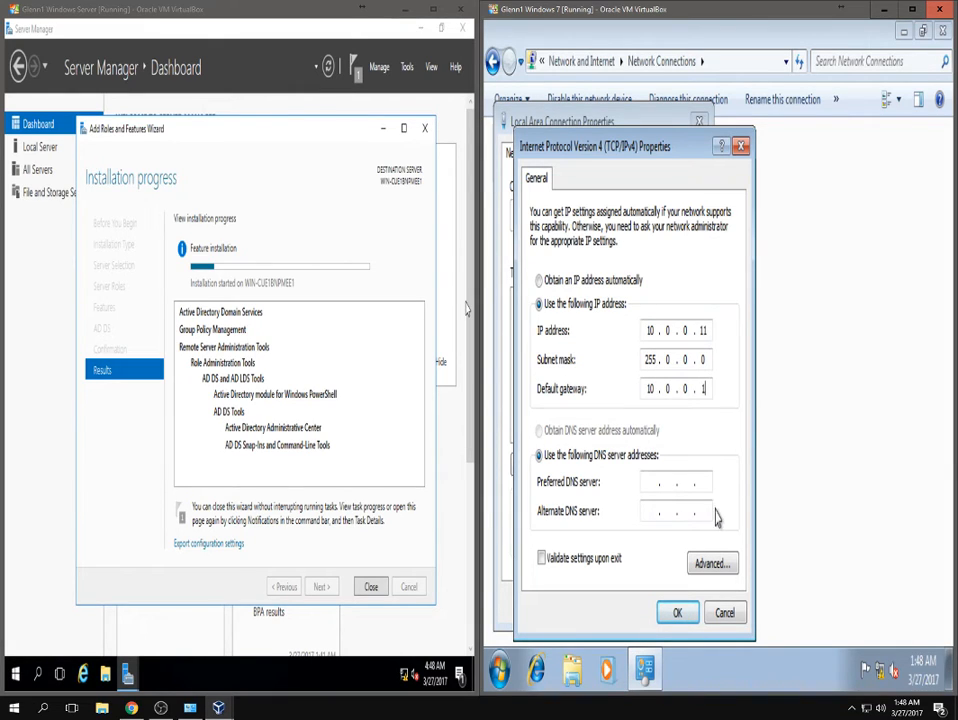
click(650, 482)
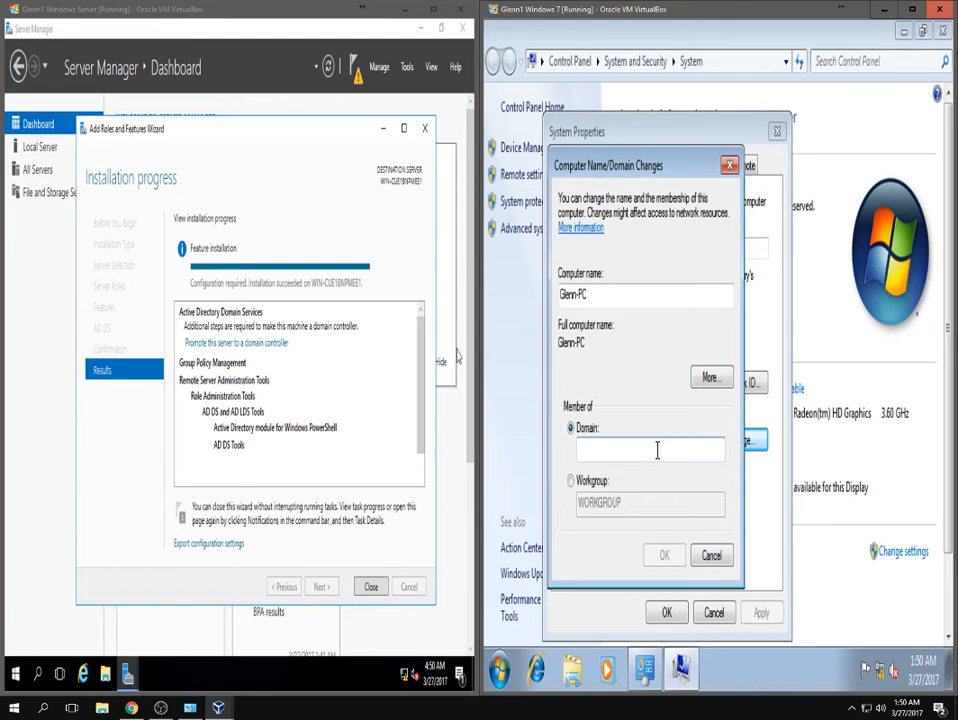
Close the finished install wizard and choose 'Promote this server to a domain controller' from notifications.
click(370, 588)
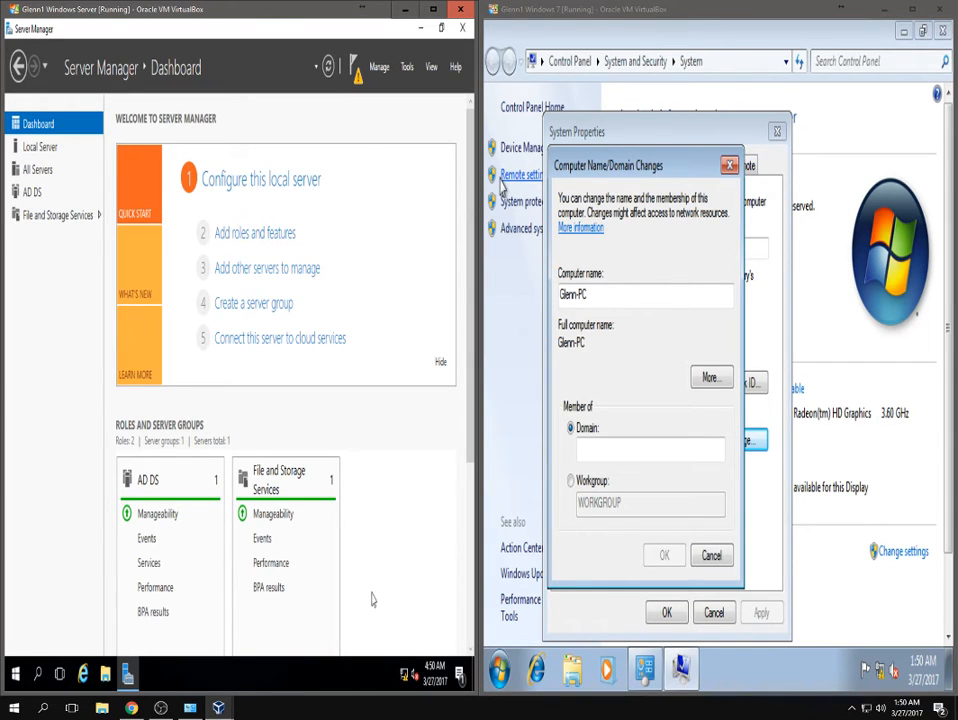
click(355, 68)
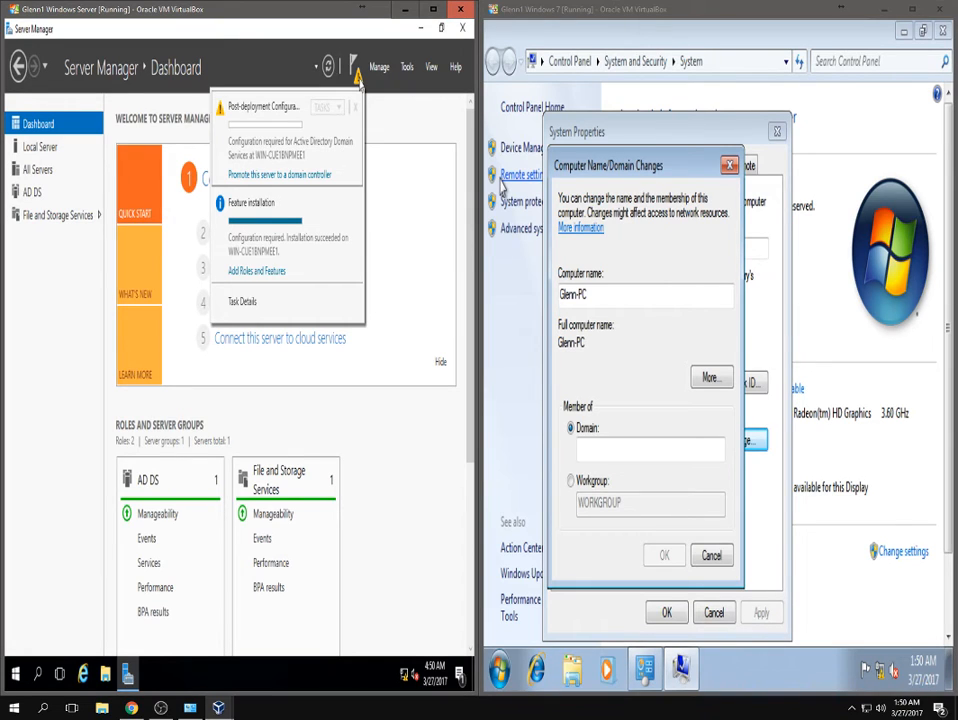
click(252, 176)
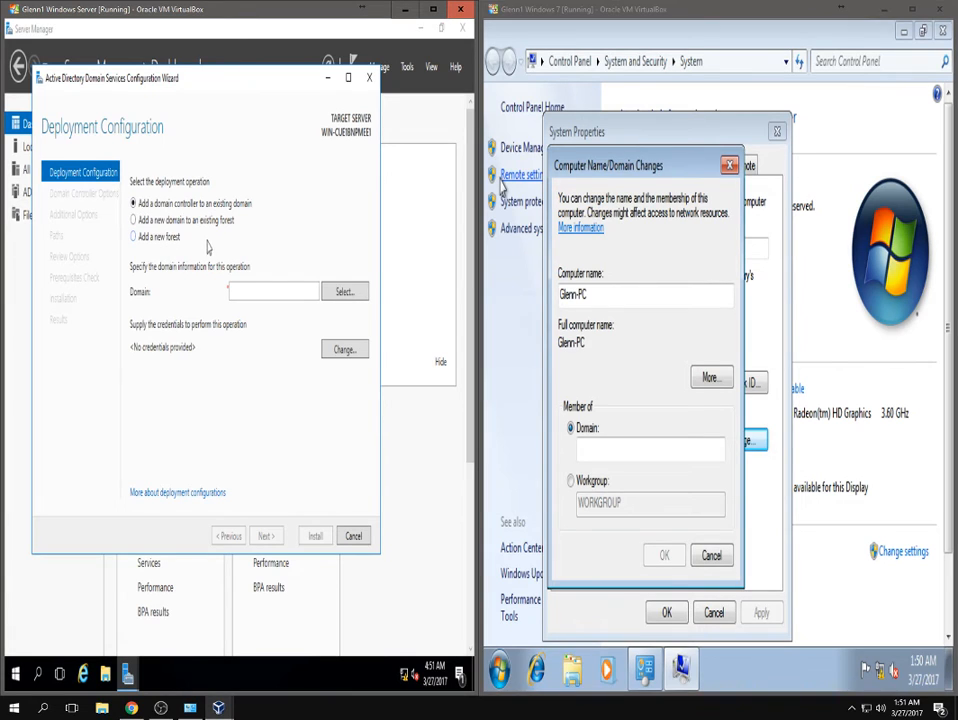
Choose 'Add a new forest' and enter root domain name CIS320.local.
click(147, 241)
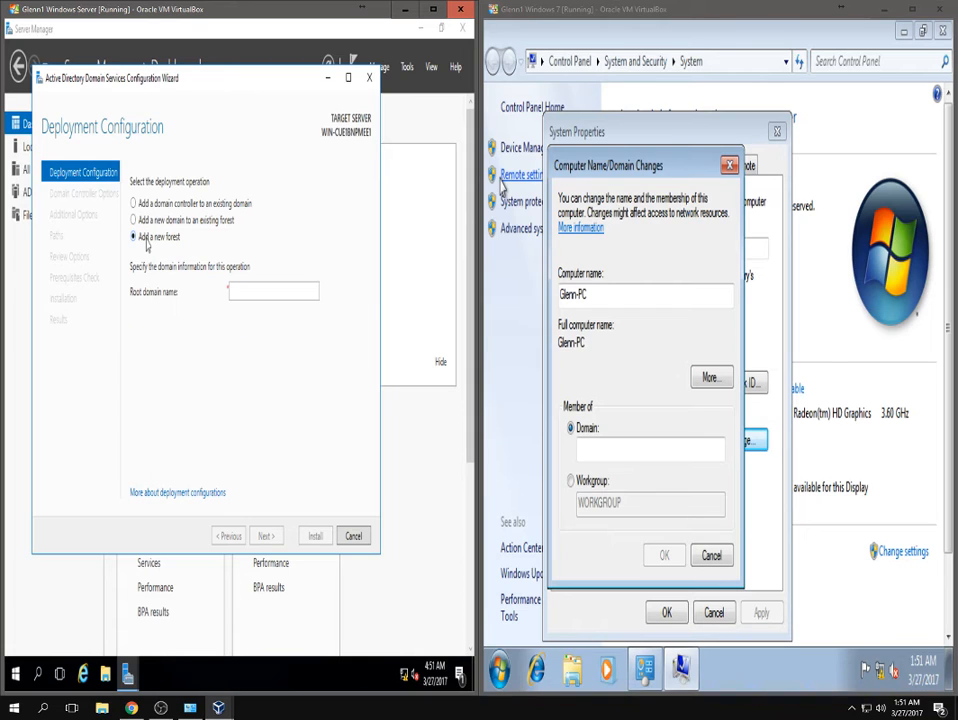
click(281, 291)
text(CIS320)
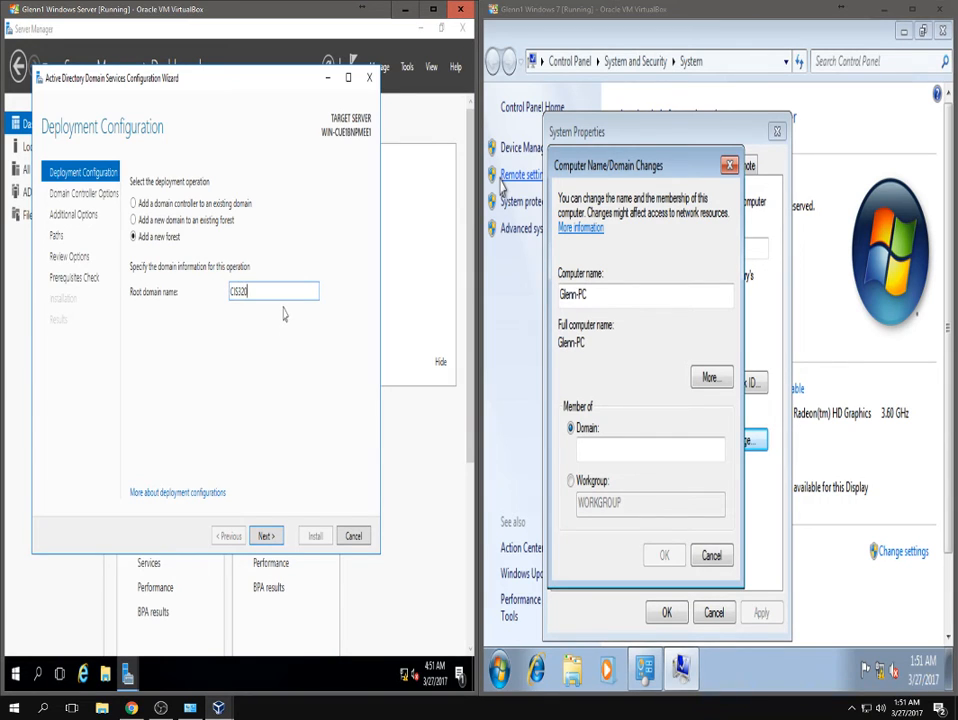
text(.local)
Continue to Domain Controller Options, keeping Windows Server Technical Preview as forest functional level.
click(267, 536)
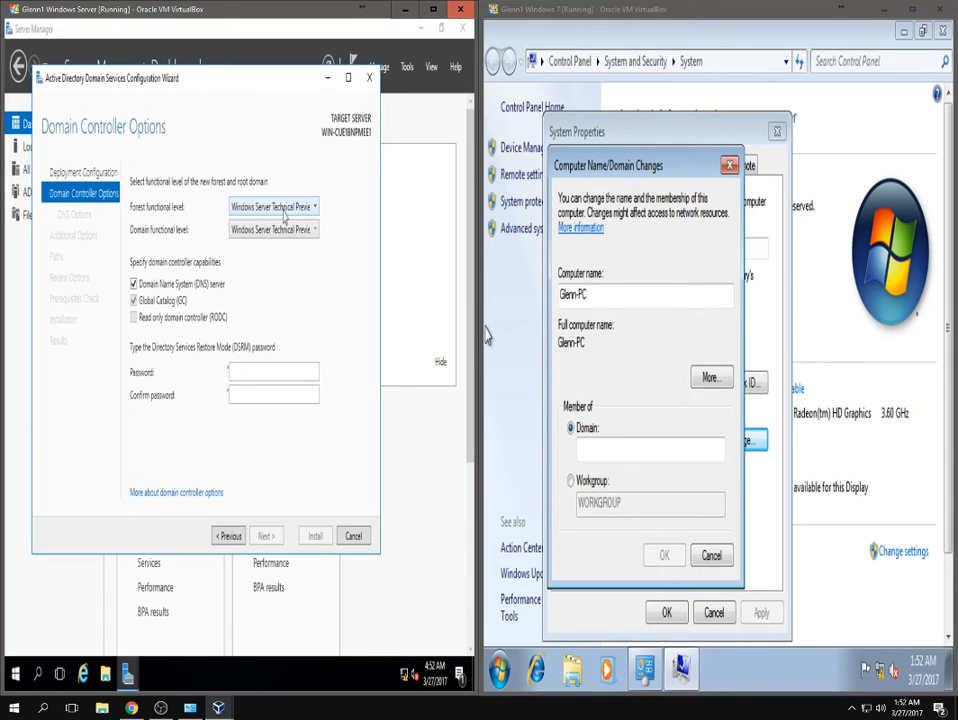
click(285, 207)
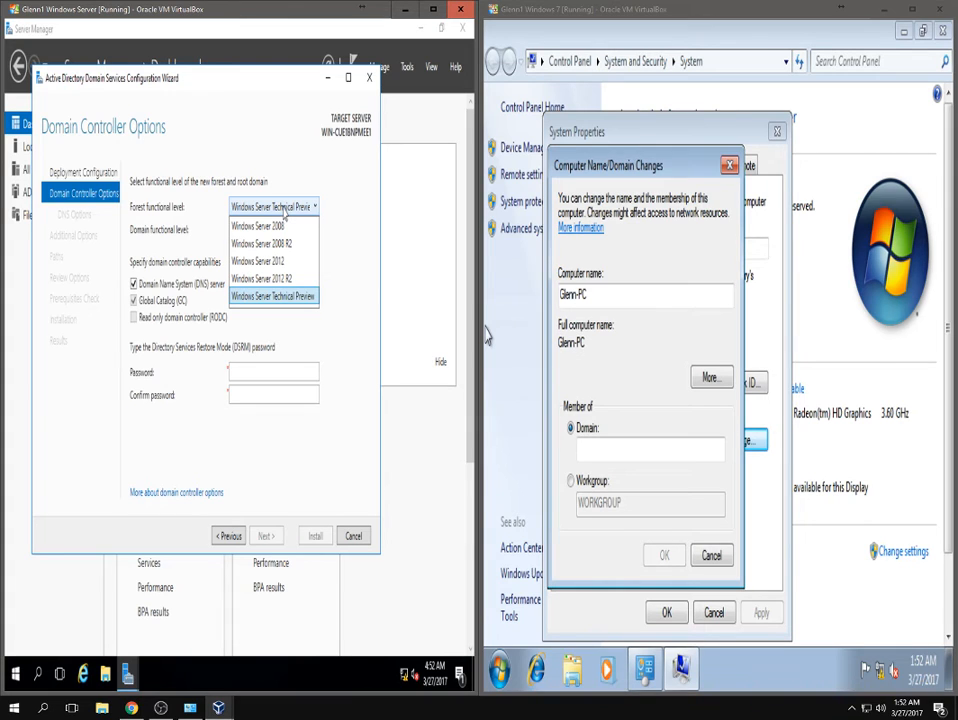
click(292, 328)
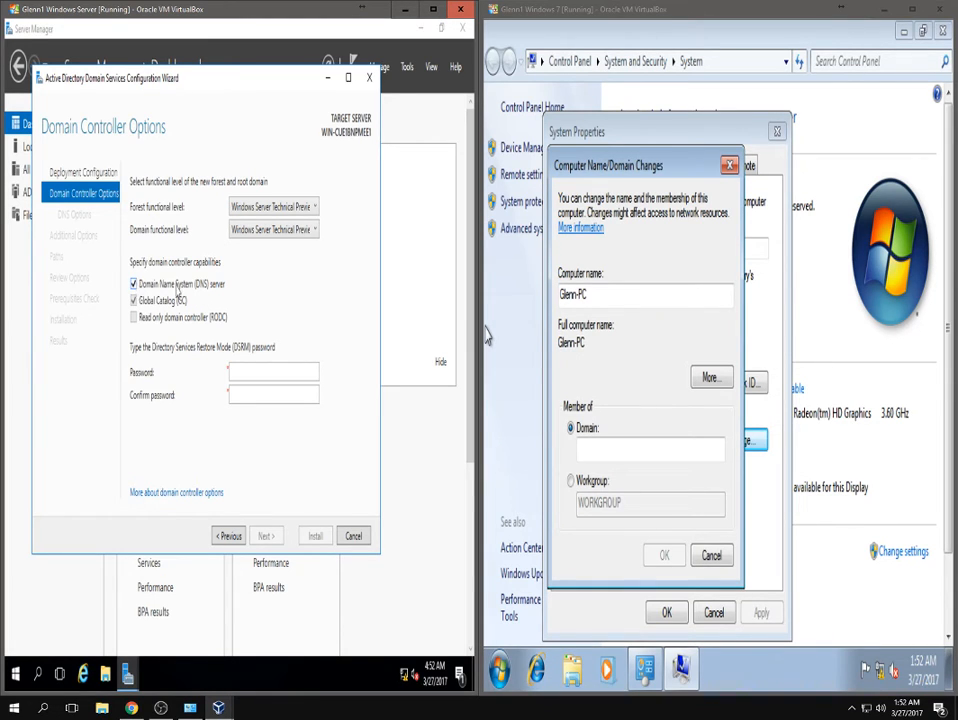
Type the Directory Services Restore Mode password and retype it to confirm.
click(242, 374)
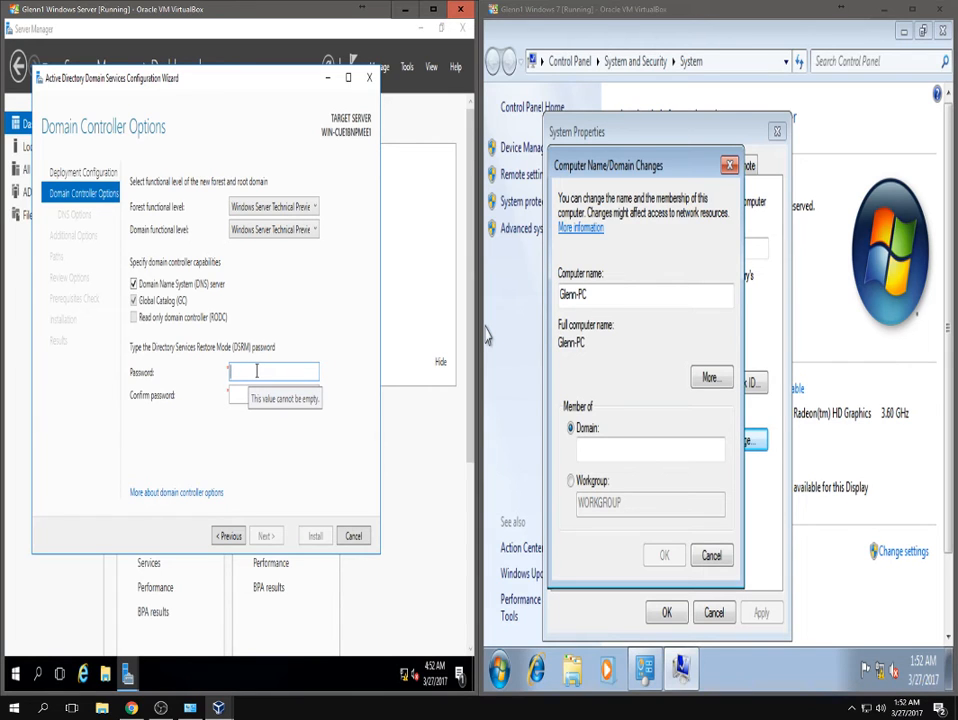
text(P)
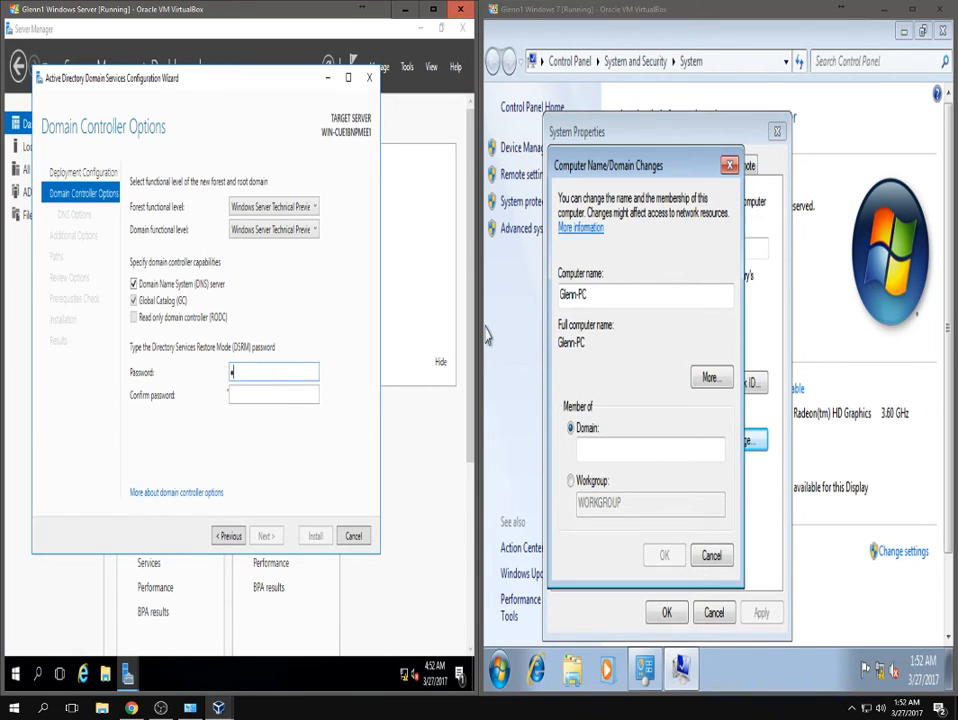
text(@ssw0rd12)
key(Tab)
text(P@ssw0rd1)
text(2)
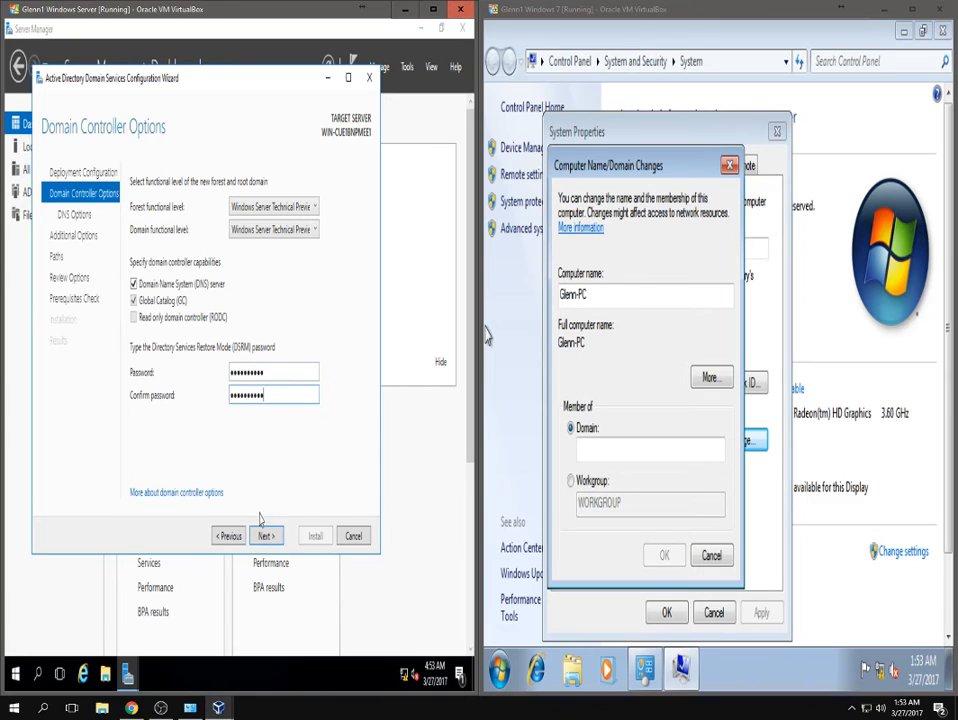
Advance to DNS Options and acknowledge the warning that no DNS delegation can be created.
click(265, 537)
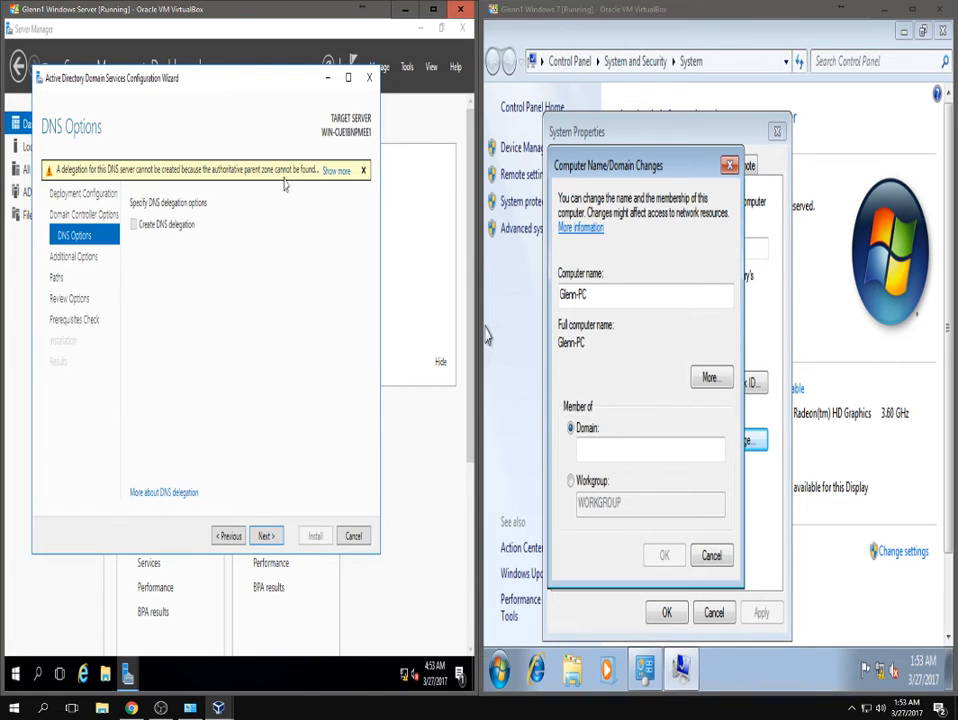
click(336, 171)
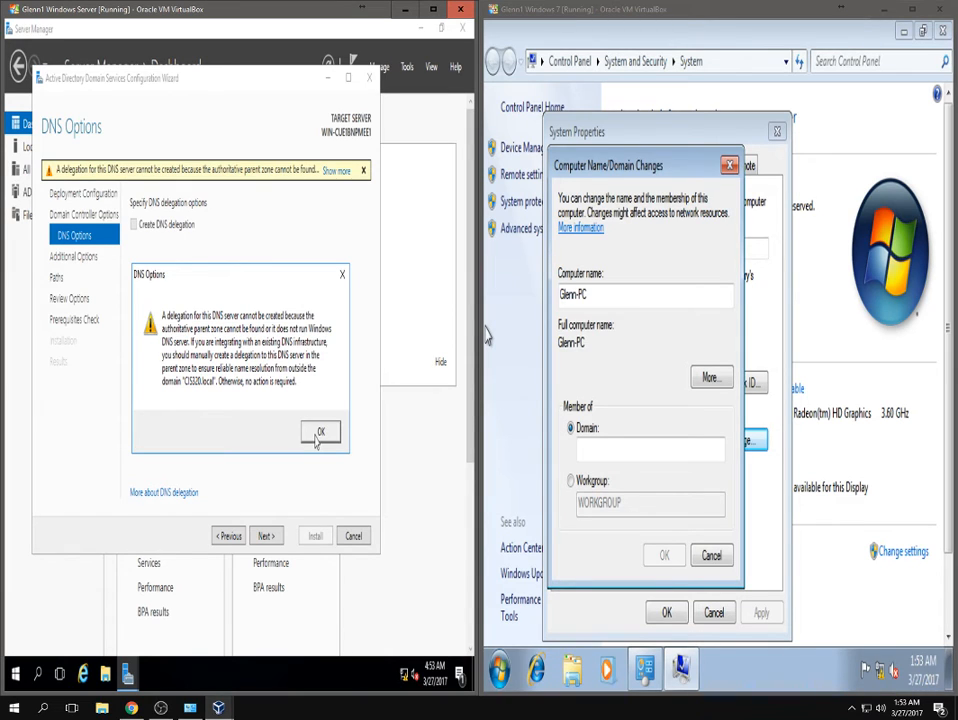
click(318, 434)
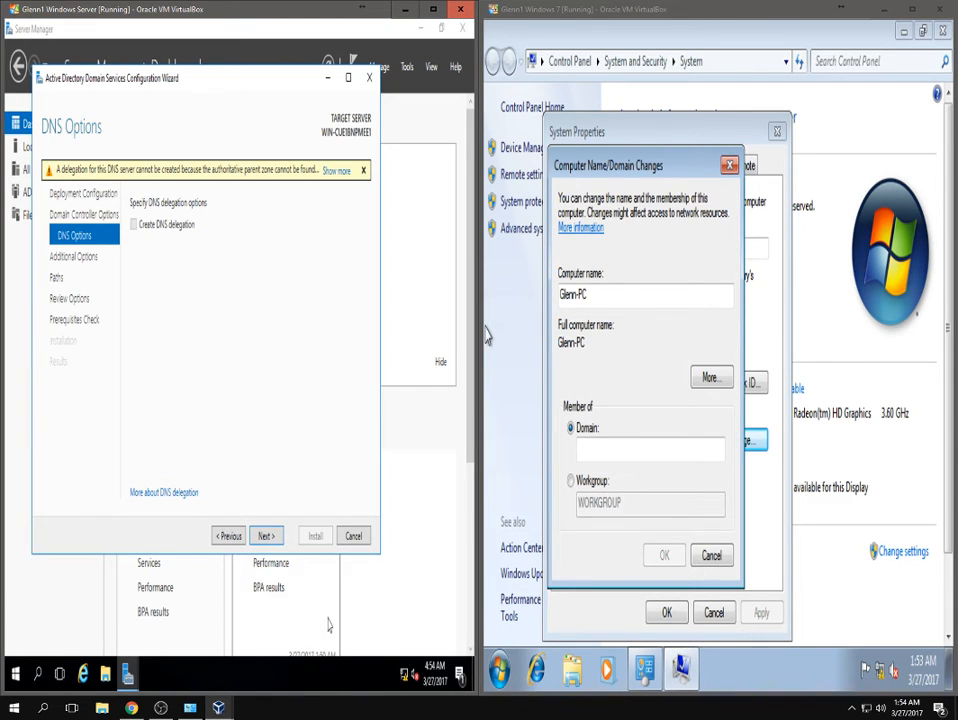
Pass DNS Options, keep NetBIOS name CIS320, and continue to the Paths page.
click(266, 537)
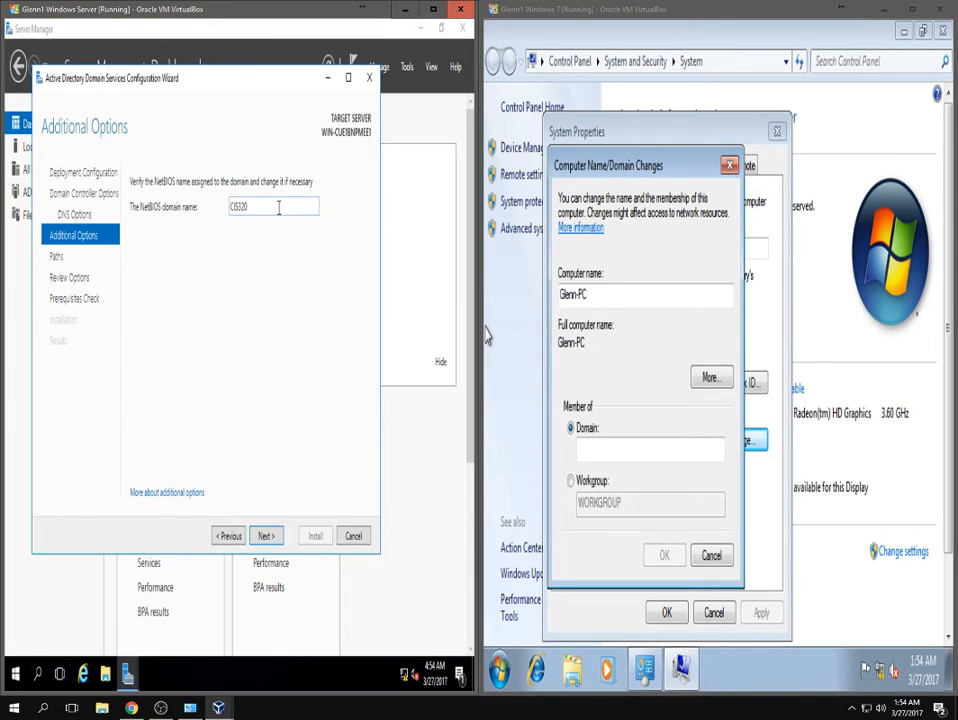
click(266, 537)
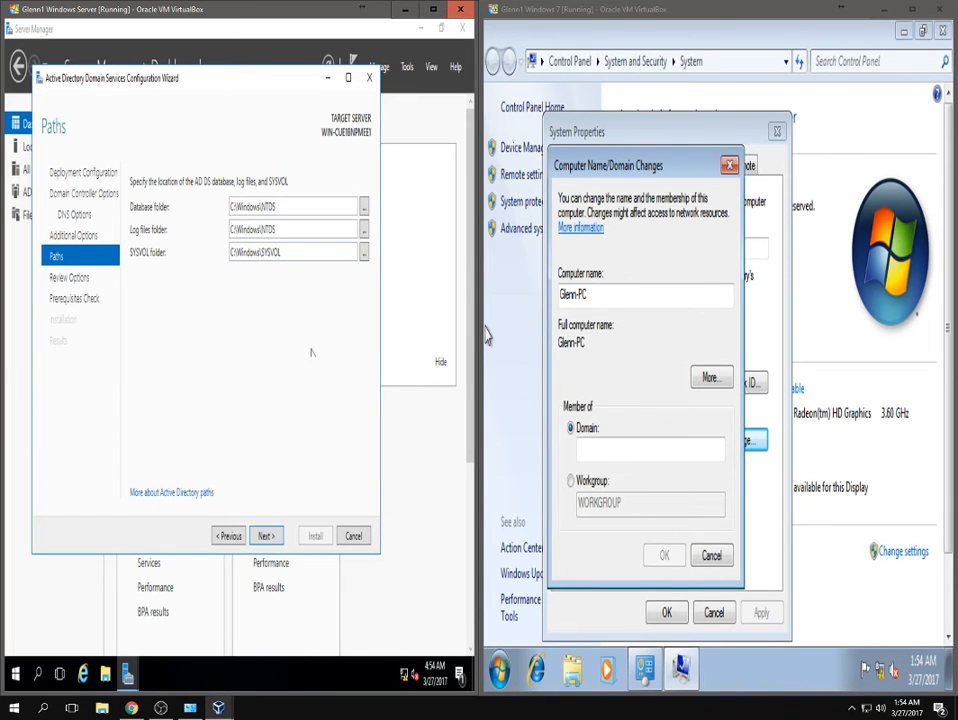
Review the new forest's option summary and run the prerequisites check, which passes with two warnings.
click(266, 537)
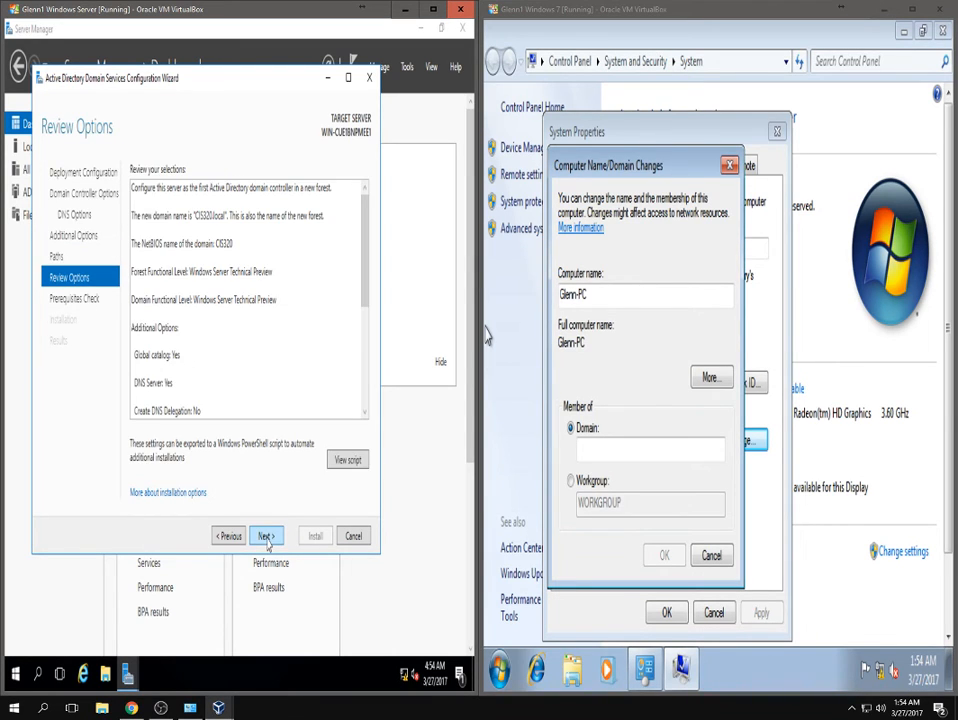
scroll(251, 370, down, 5)
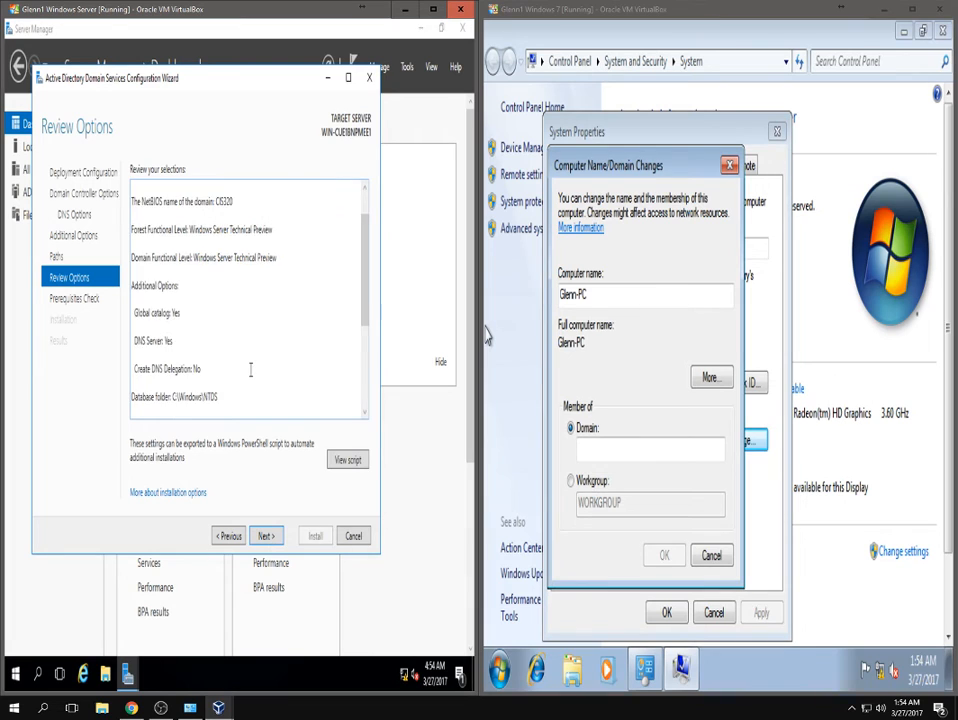
scroll(251, 370, up, 5)
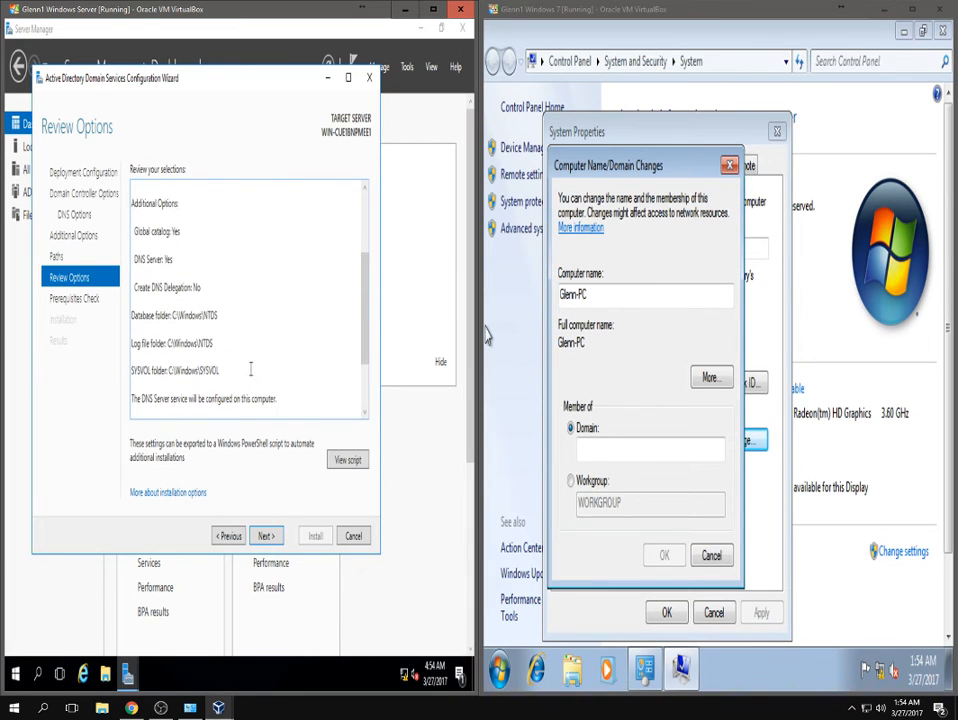
scroll(243, 372, down, 3)
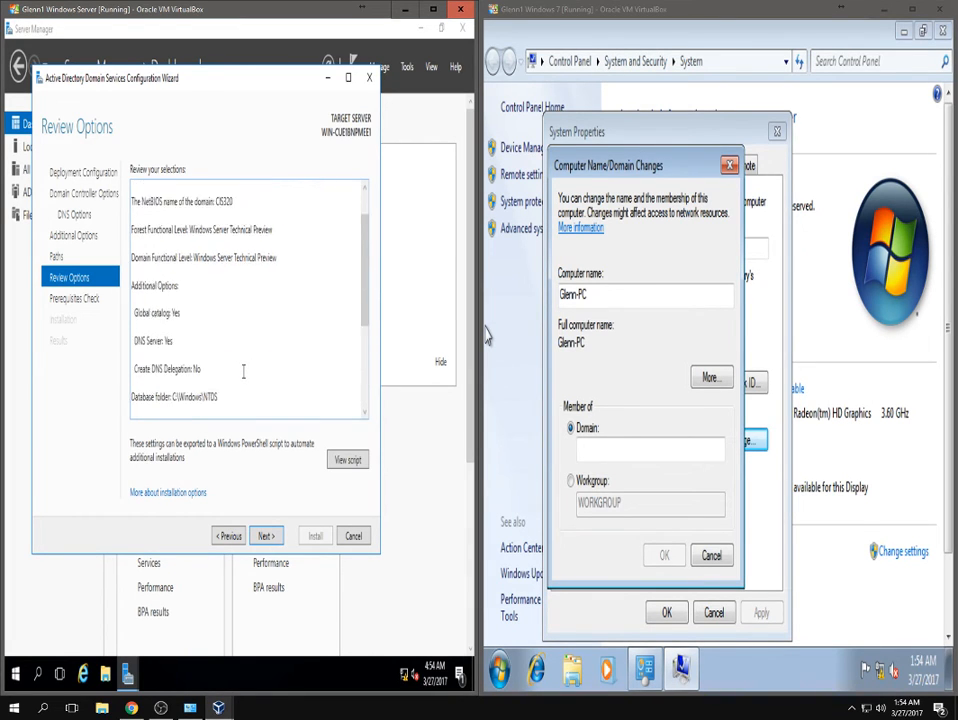
scroll(243, 372, up, 3)
scroll(241, 375, down, 3)
scroll(241, 375, down, 1)
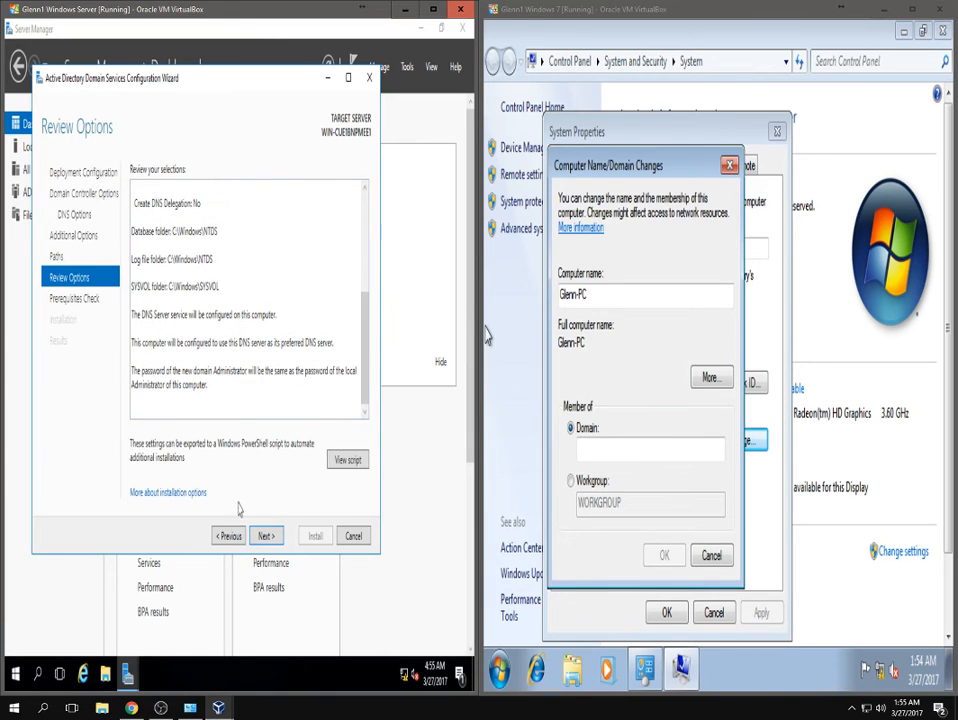
click(263, 536)
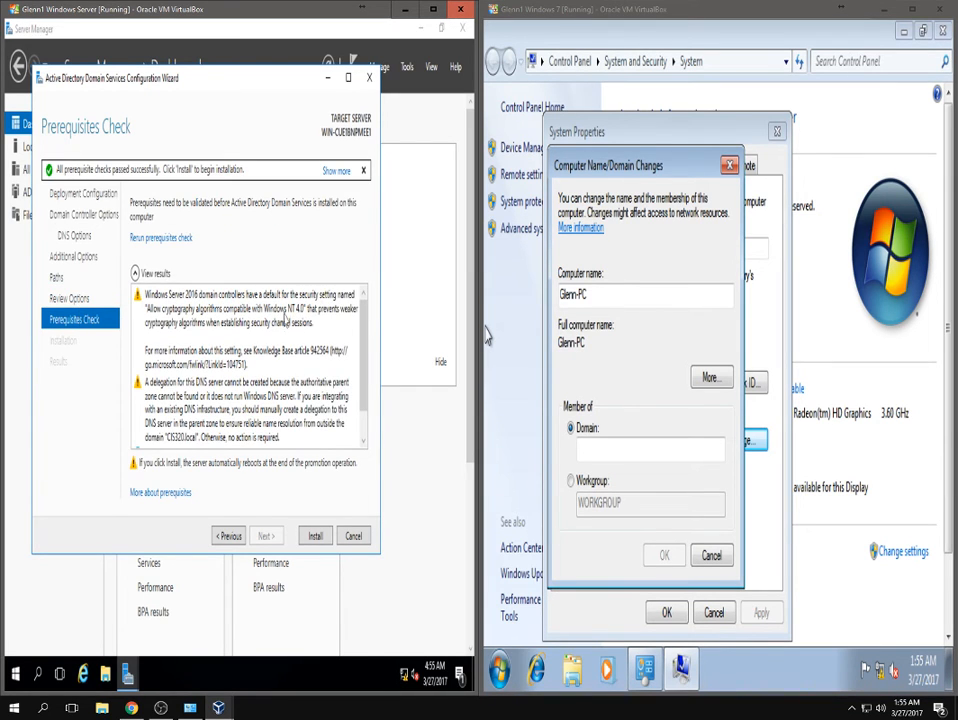
Inspect both prerequisite warnings, including DNS delegation, then begin the AD DS installation.
click(180, 322)
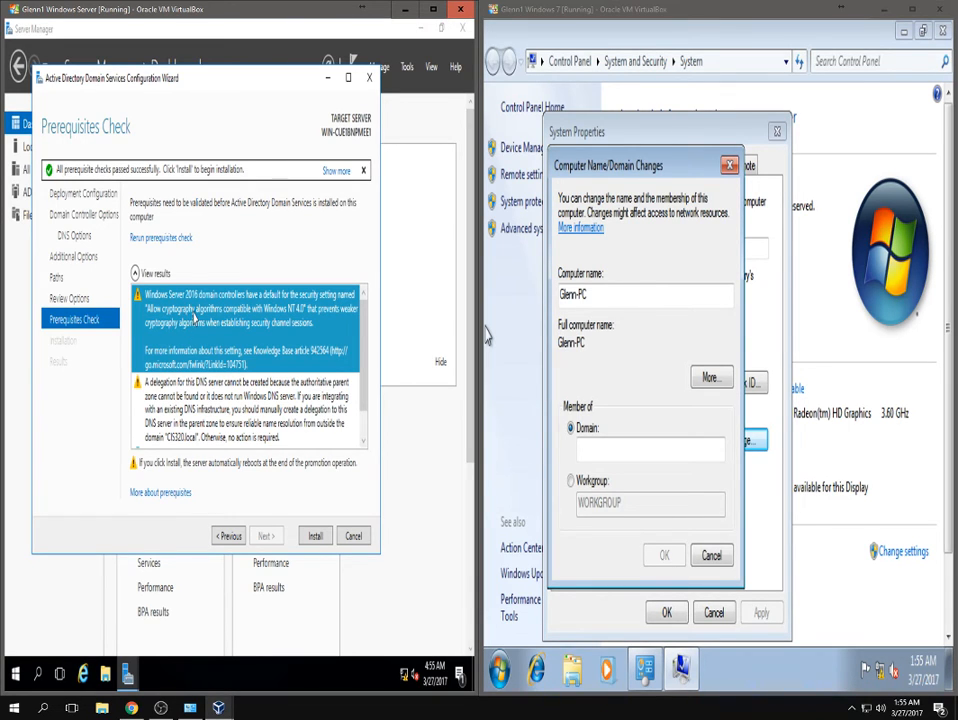
scroll(192, 340, down, 1)
click(187, 365)
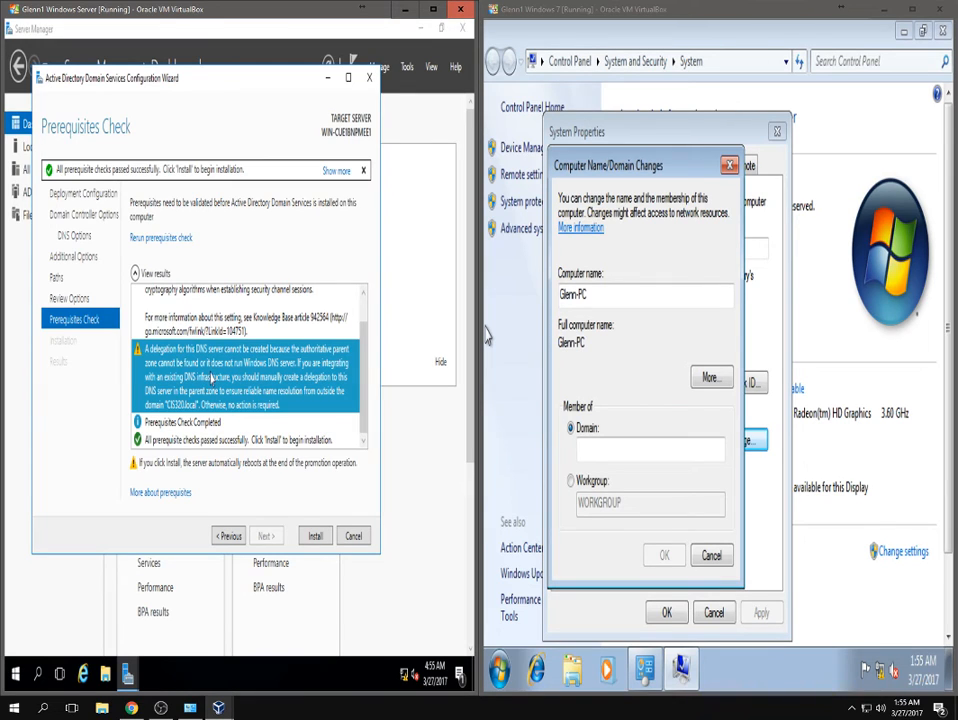
click(313, 537)
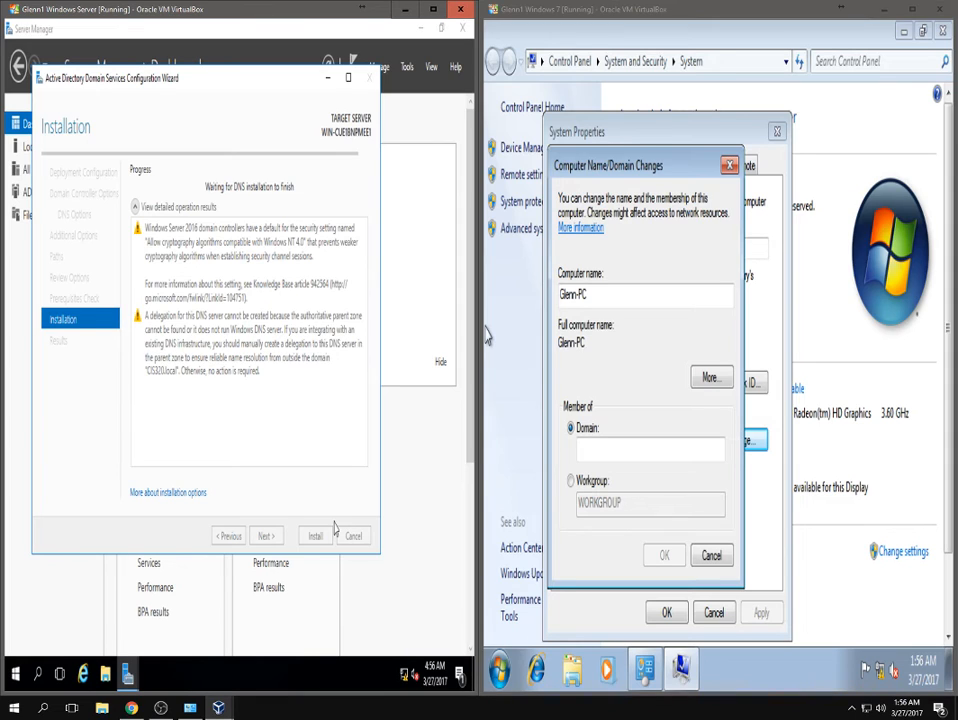
Mute the microphone in OBS, wait for promotion to complete, and close the sign-out notice.
click(161, 708)
click(611, 479)
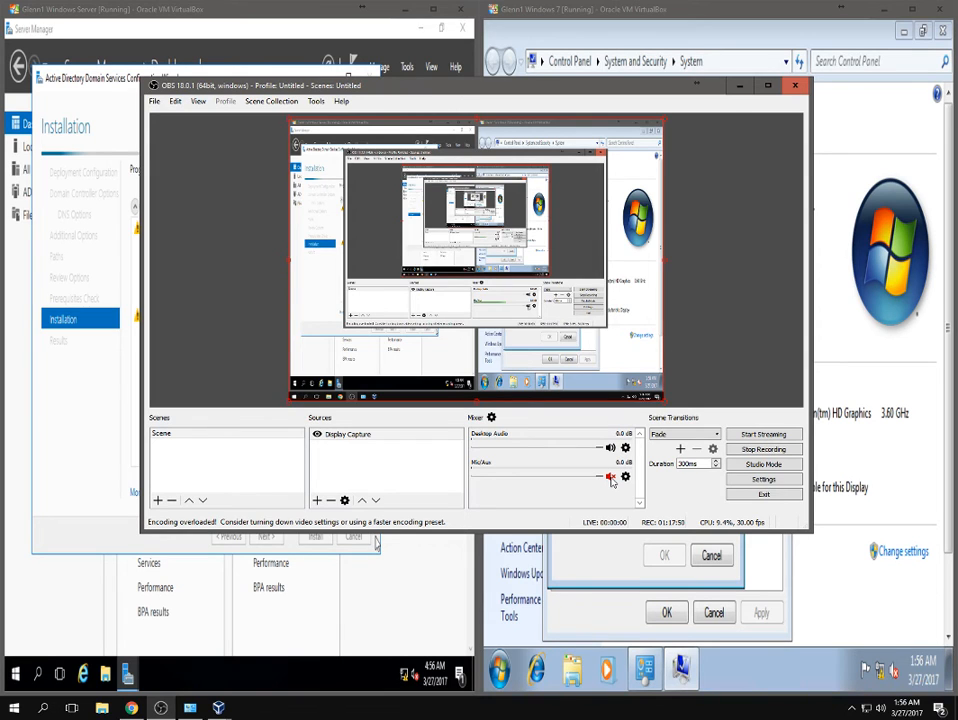
click(740, 86)
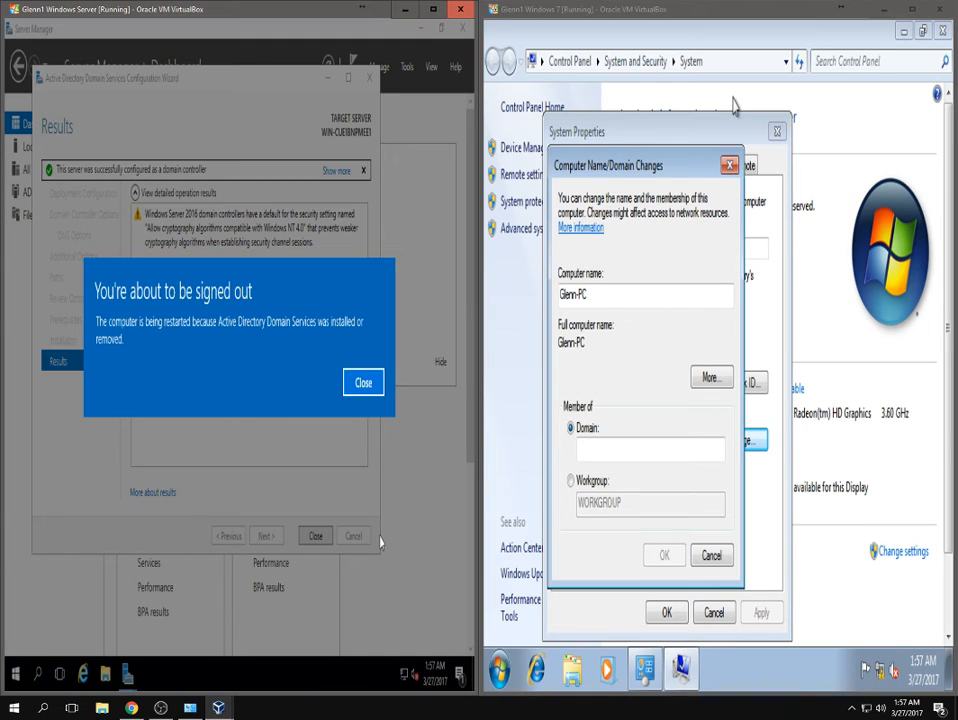
click(315, 538)
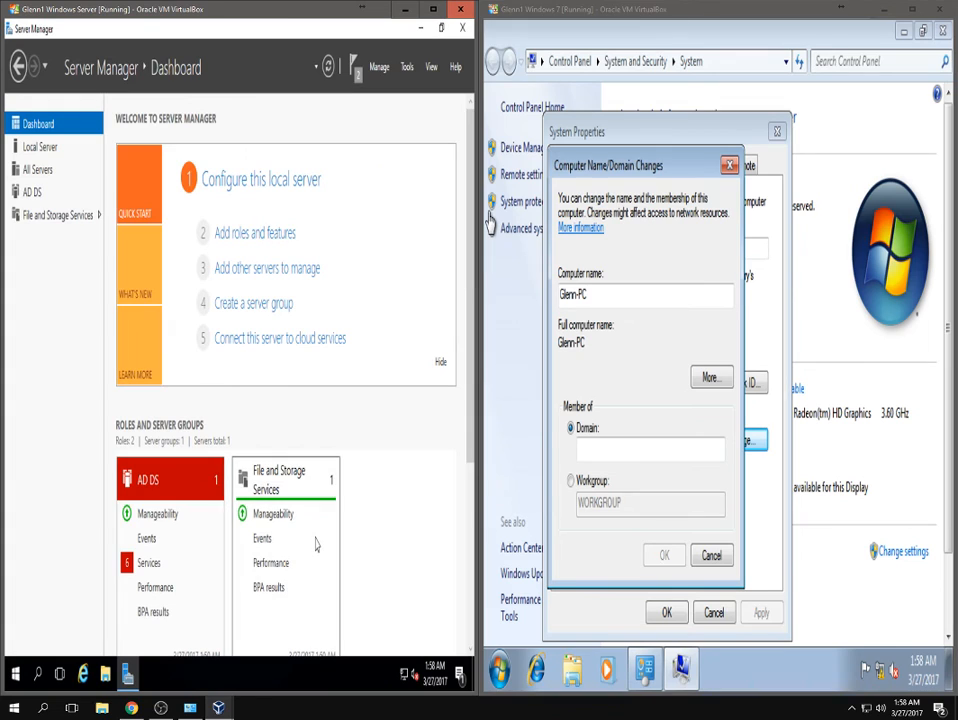
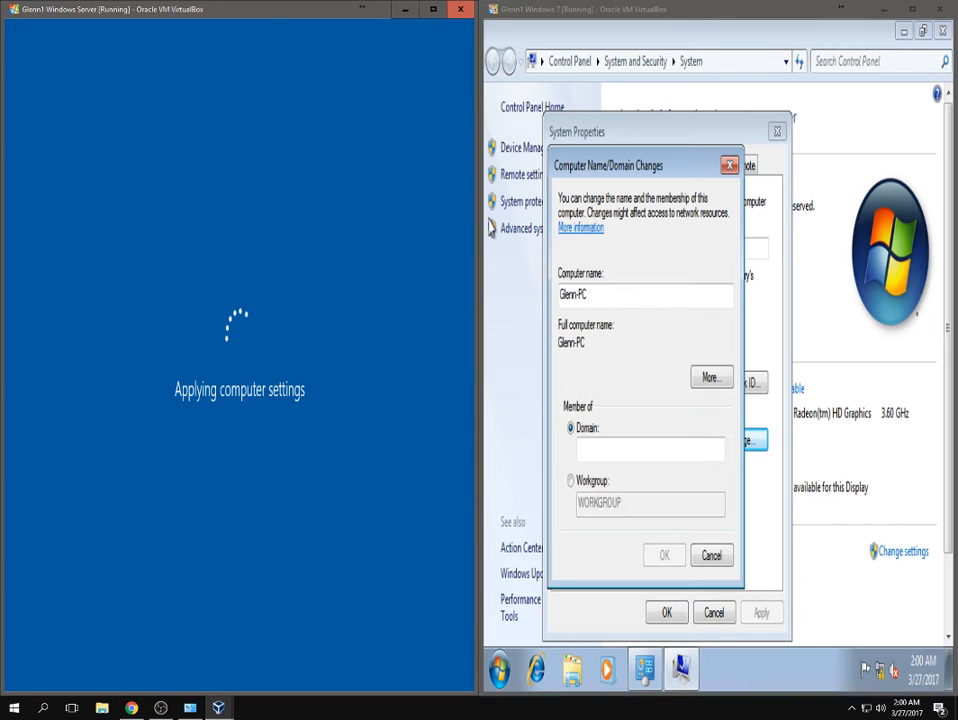
Dismiss the popup and enter CIS320.local as the Windows 7 machine's domain to join.
click(851, 708)
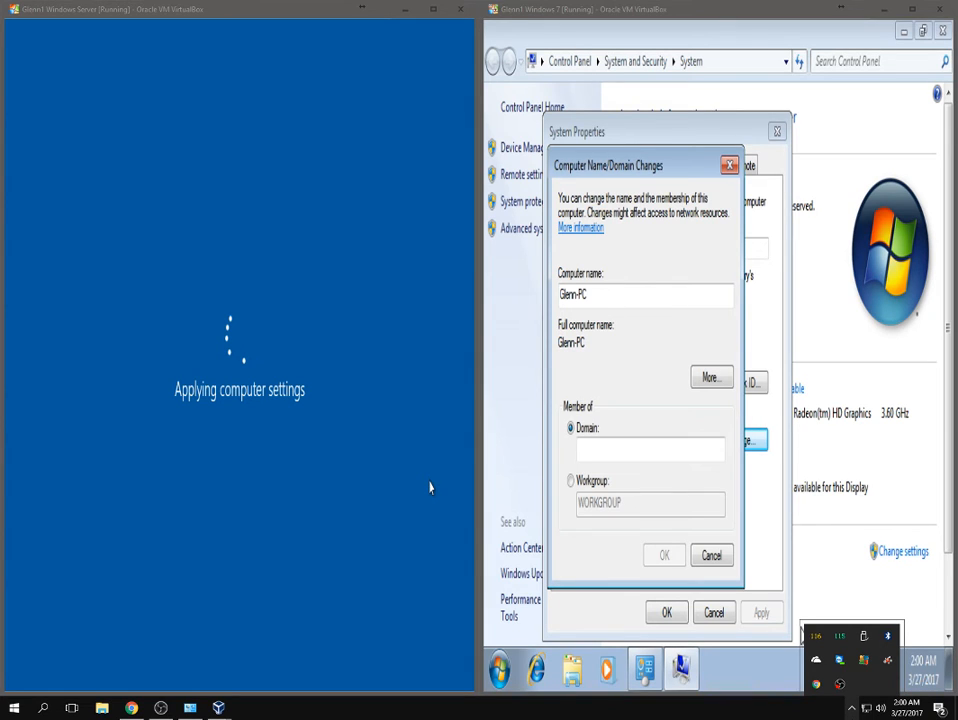
click(430, 487)
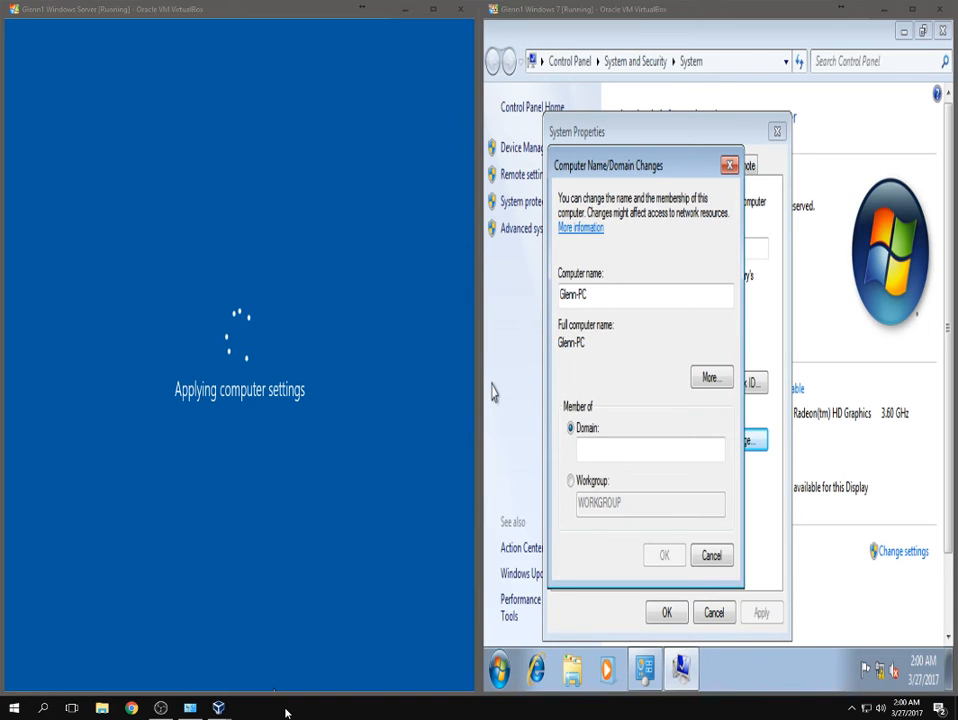
click(630, 452)
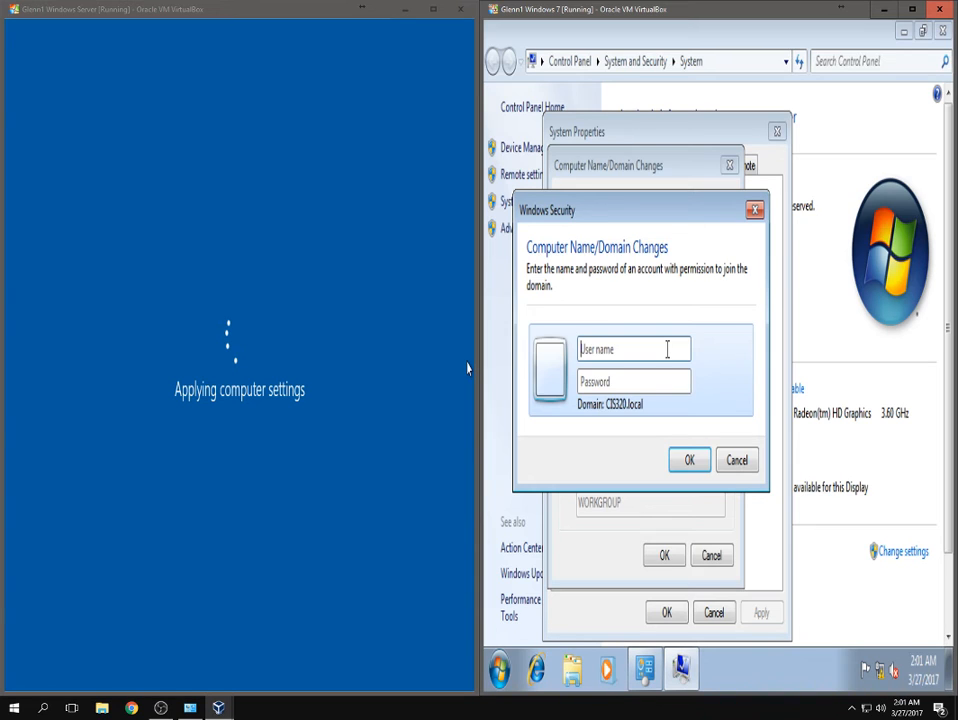
Enter administrator as the user name in the domain join prompt and start typing the password.
text(administrator)
key(Tab)
text(P)
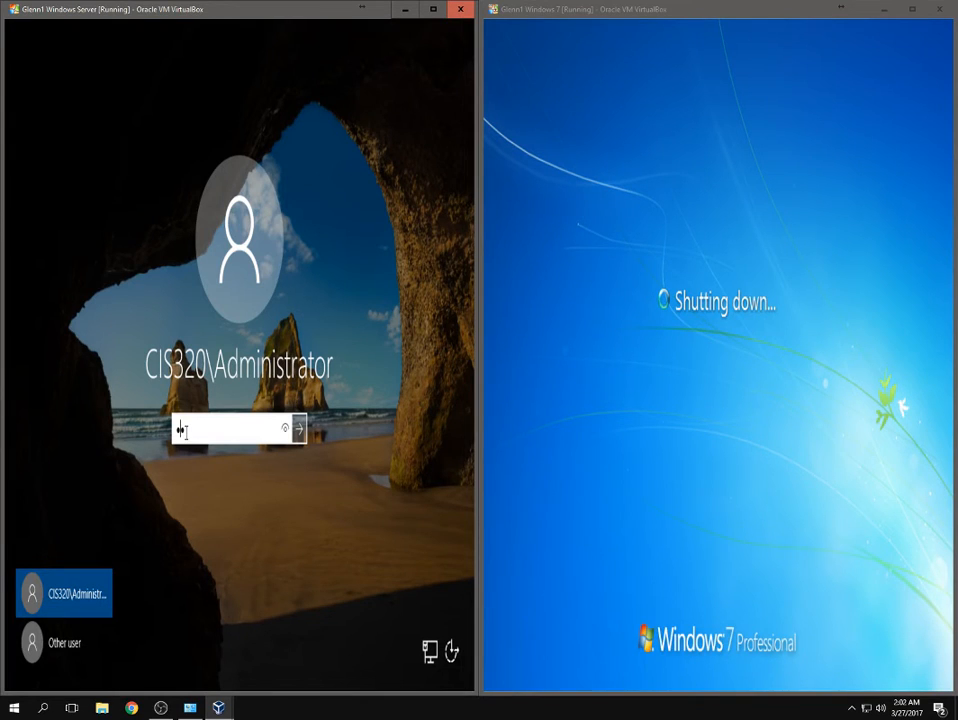
Sign the server in as CIS320\Administrator with the administrator password.
text(Password01)
key(Return)
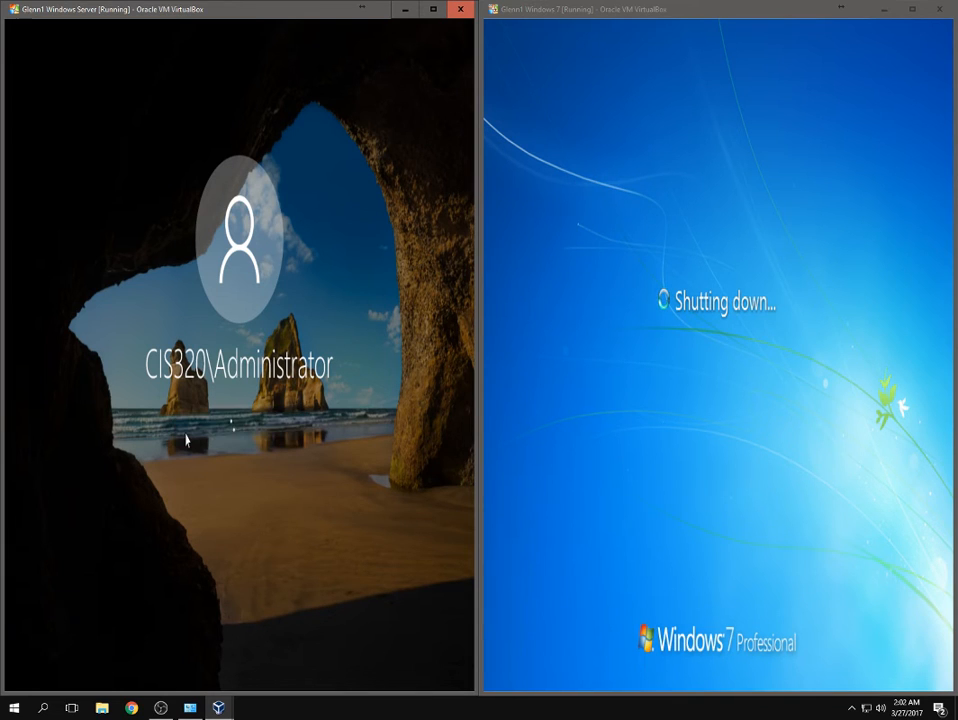
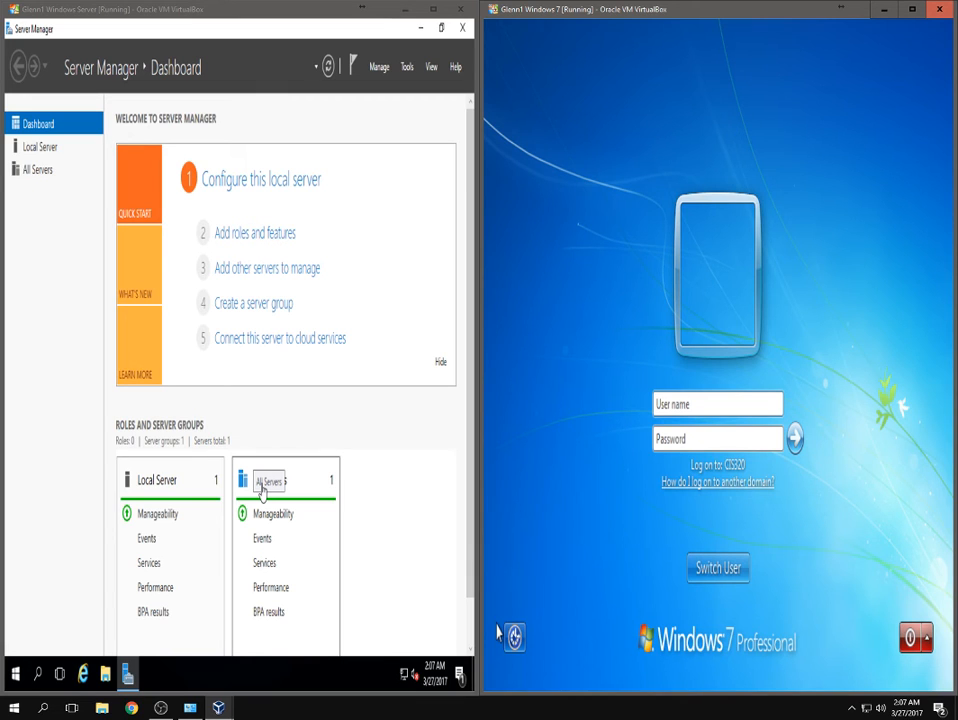
Launch Internet Explorer from the Windows Server VM's taskbar.
click(85, 679)
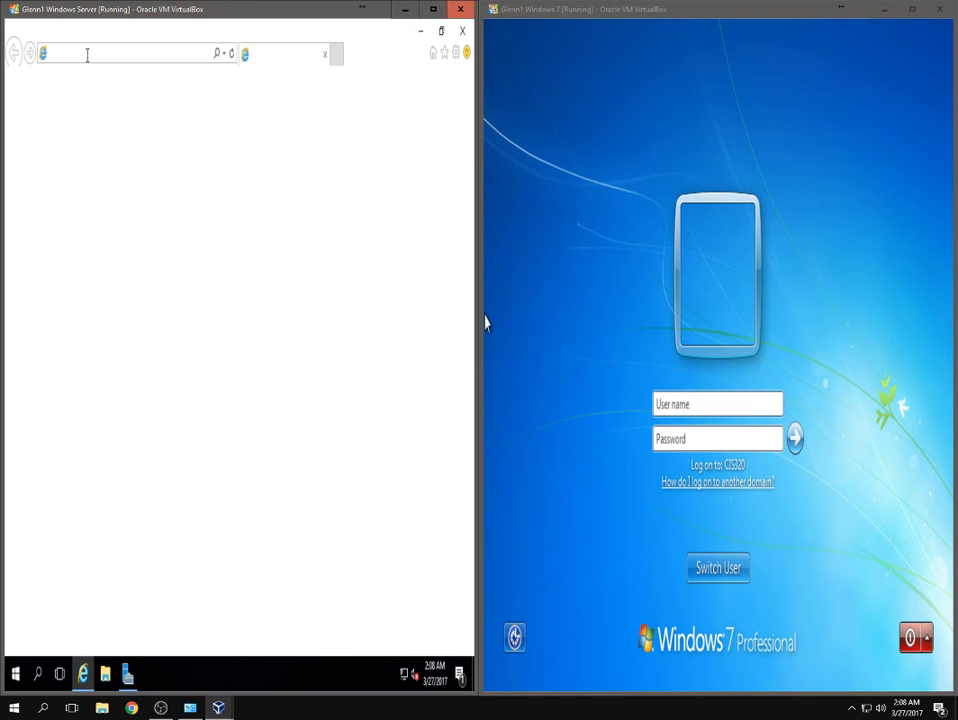
click(368, 188)
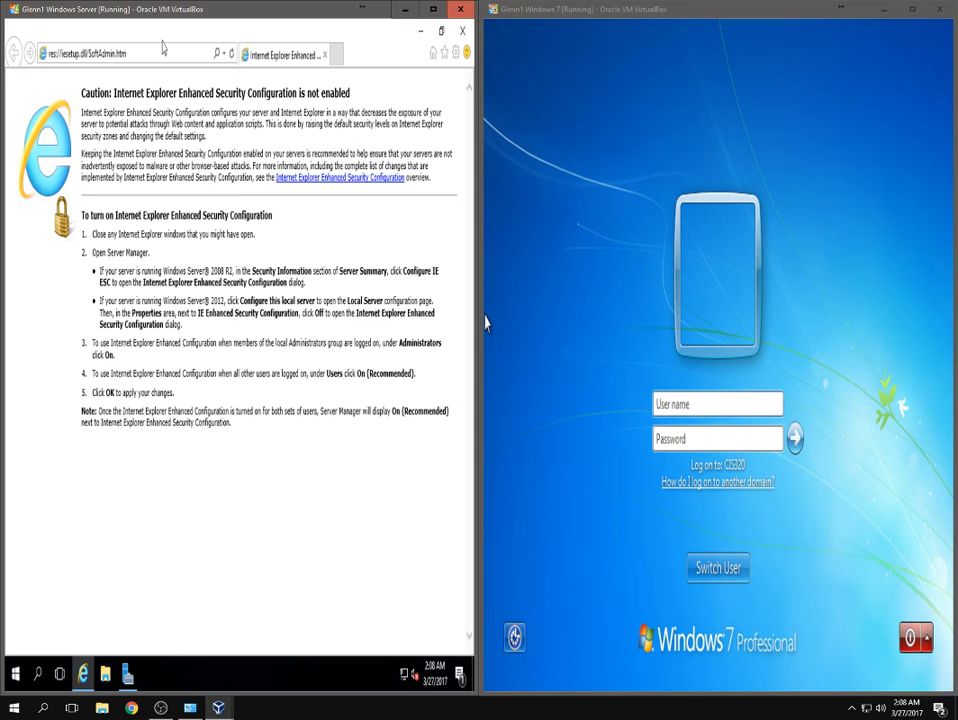
click(163, 52)
text(10.0.0.1)
key(Return)
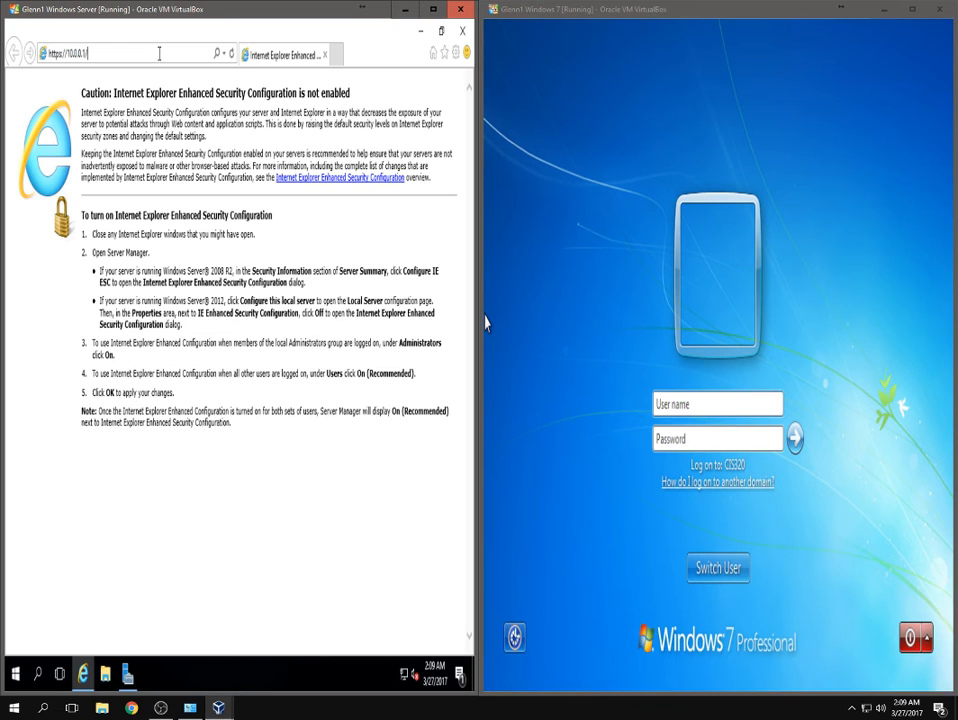
key(Return)
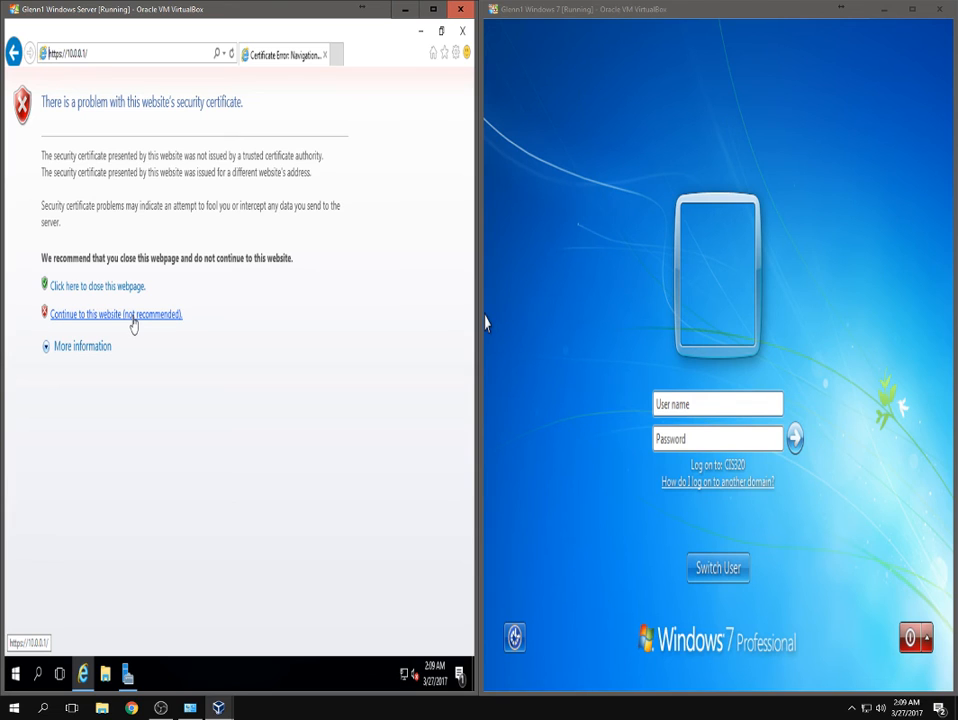
Continue past the certificate error so the 10.0.0.1 site loads.
click(132, 316)
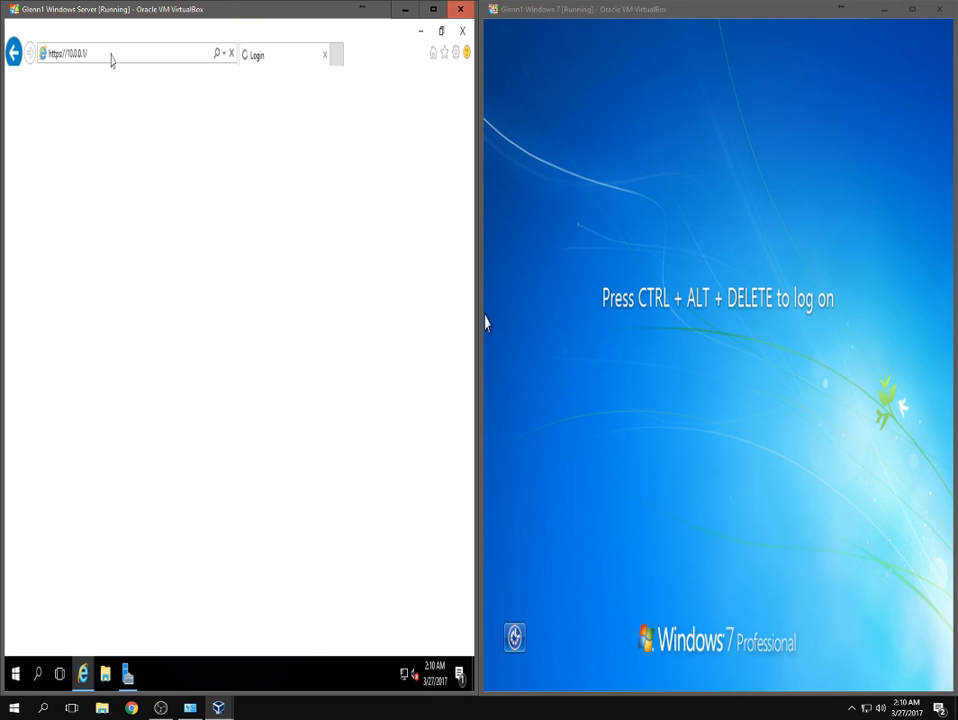
mouse_move(128, 678)
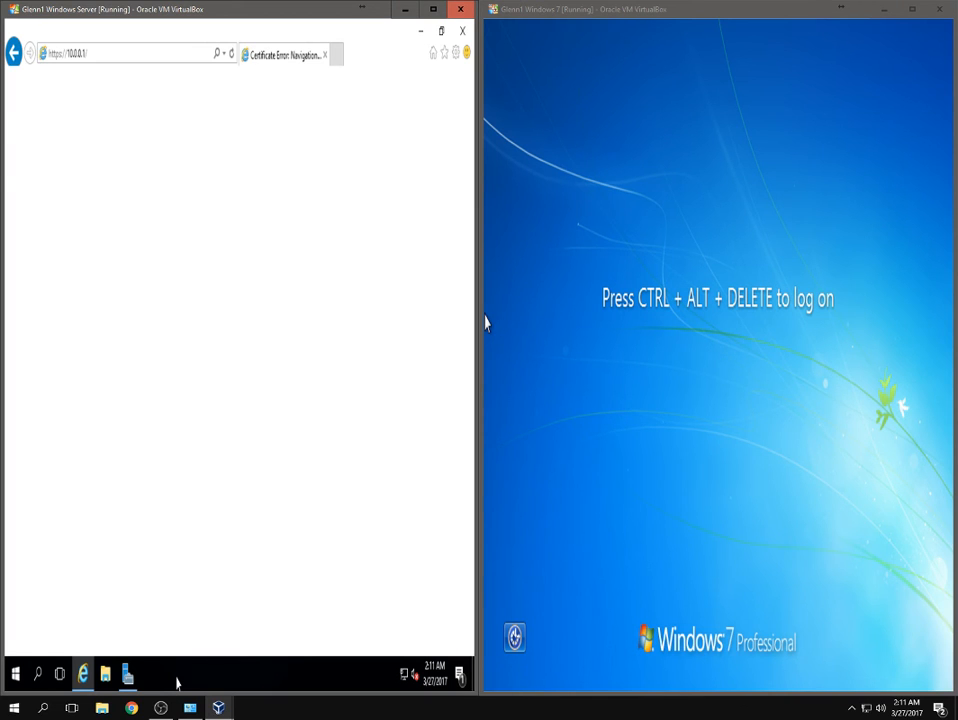
Switch to Server Manager, then back to Internet Explorer showing the pfSense login page.
click(128, 675)
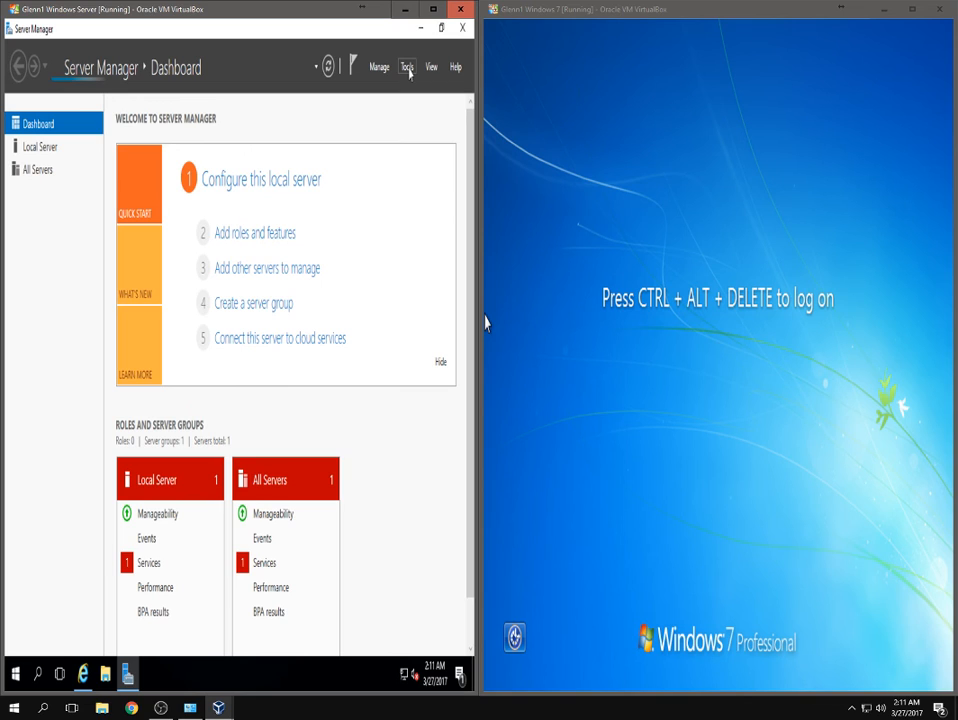
click(83, 674)
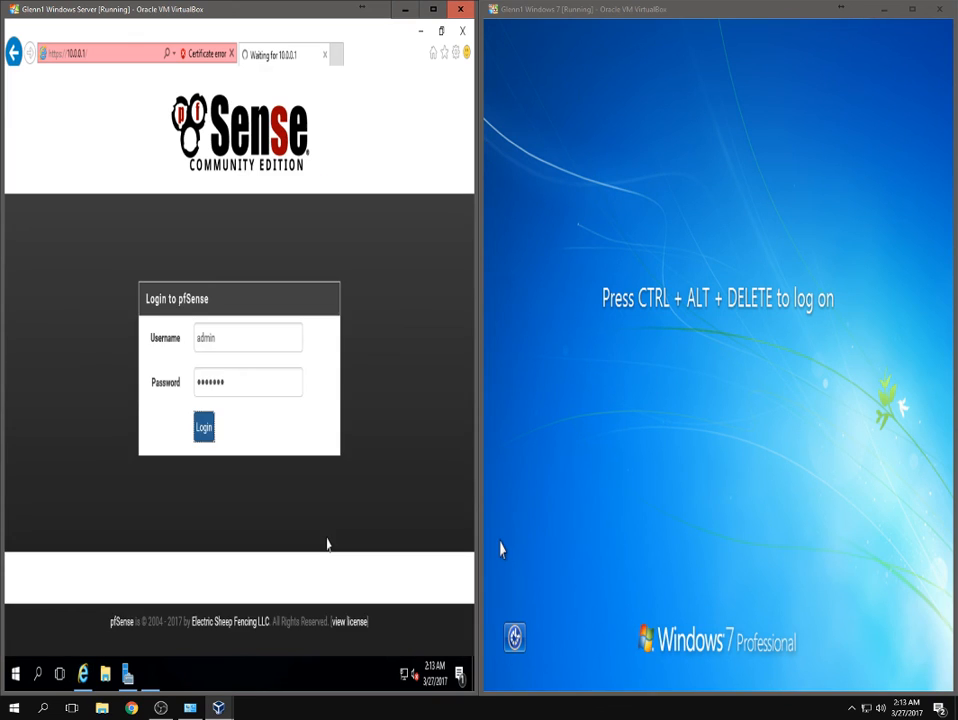
Submit the admin credentials on the pfSense login page to start the setup wizard.
key(Return)
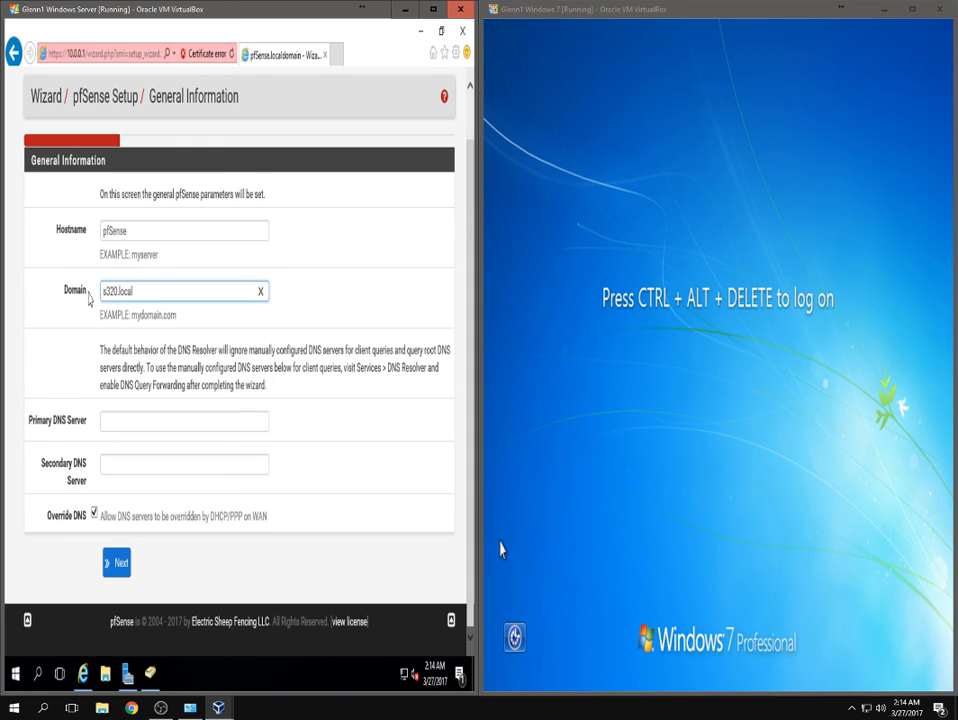
On General Information, enter domain CIS320.local and primary DNS server 10.0.0.10.
text(CIS)
key(Tab)
text(10.0.0.10)
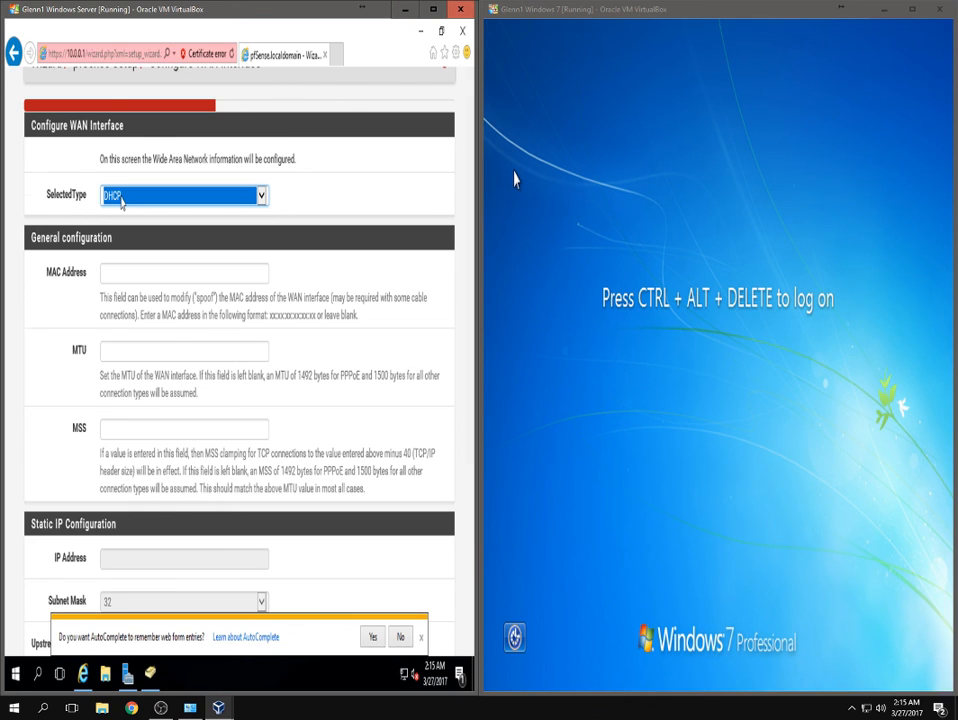
Scroll the WAN settings, keeping RFC1918 and bogon network blocking enabled.
scroll(401, 540, down, 15)
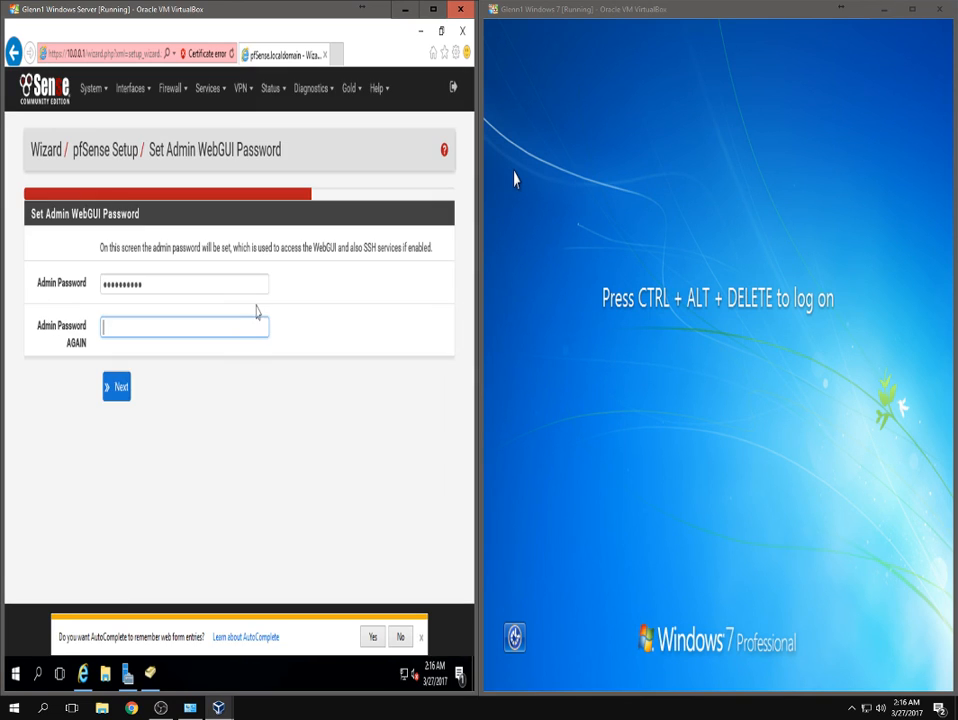
Type the new admin WebGUI password.
text(p)
text(fsen)
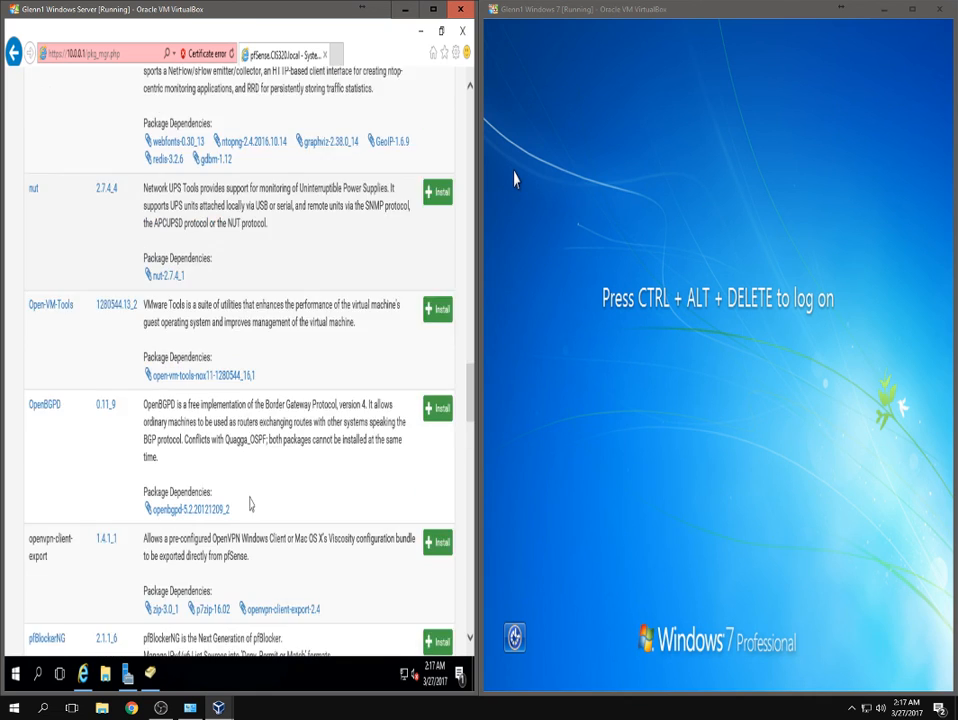
Scroll through the available packages list, including snort and squid.
scroll(250, 505, down, 3)
scroll(252, 505, down, 10)
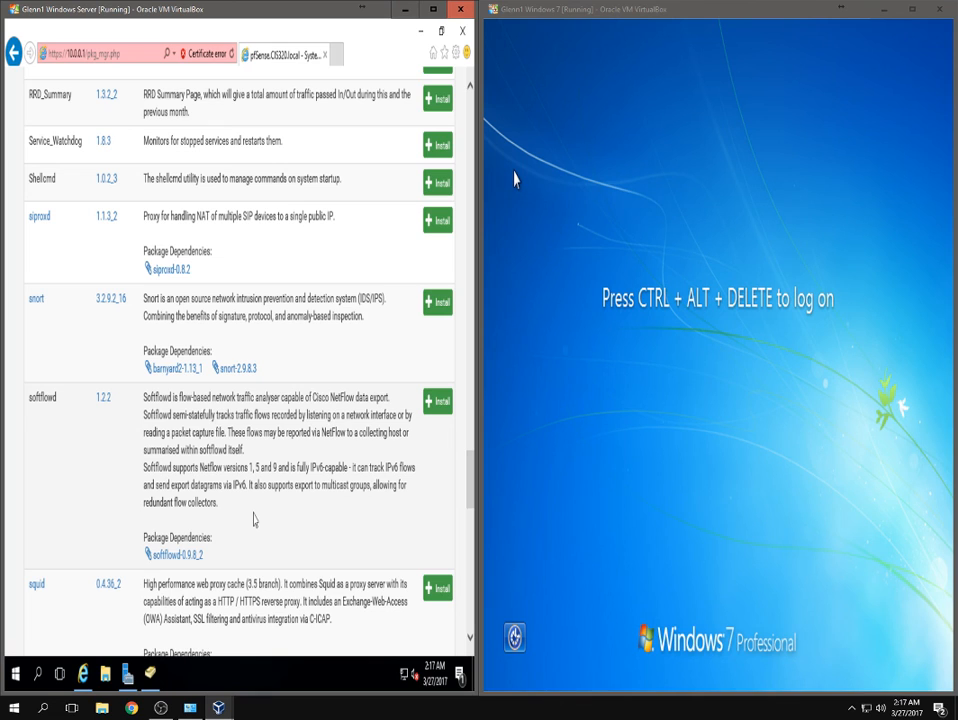
scroll(254, 519, down, 3)
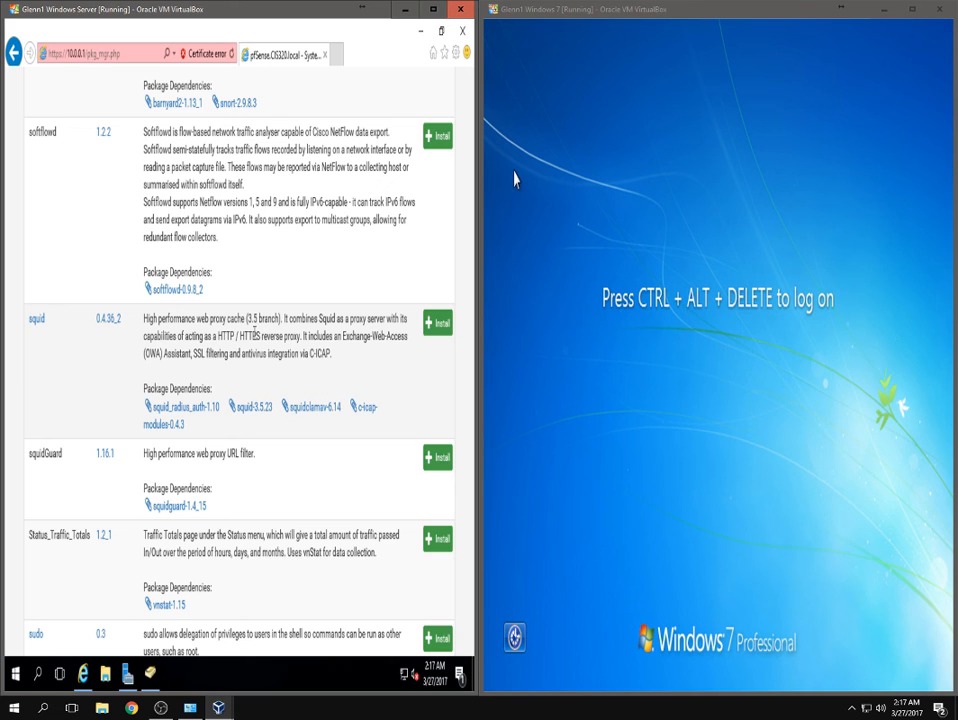
scroll(240, 380, up, 15)
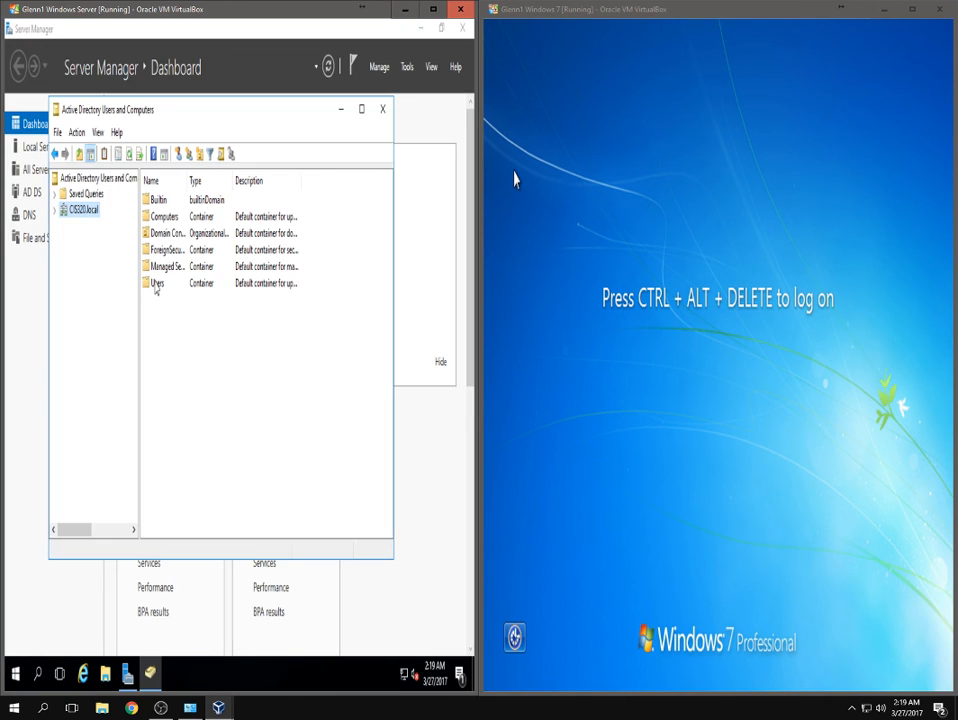
Open the Users container under CIS320.local in Active Directory Users and Computers.
double_click(155, 284)
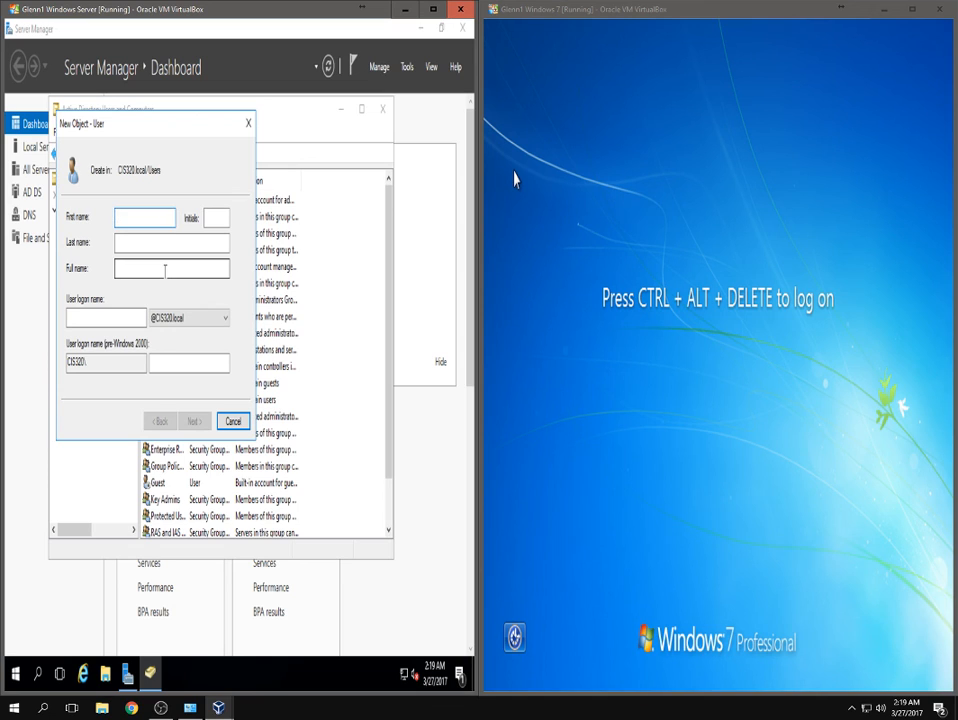
text(Glenn)
Fill in the new user's first name, initial, last name and user logon name, fixing a mistyped digit.
key(Tab)
text(G)
key(BackSpace)
text(R)
key(Tab)
text(Papp)
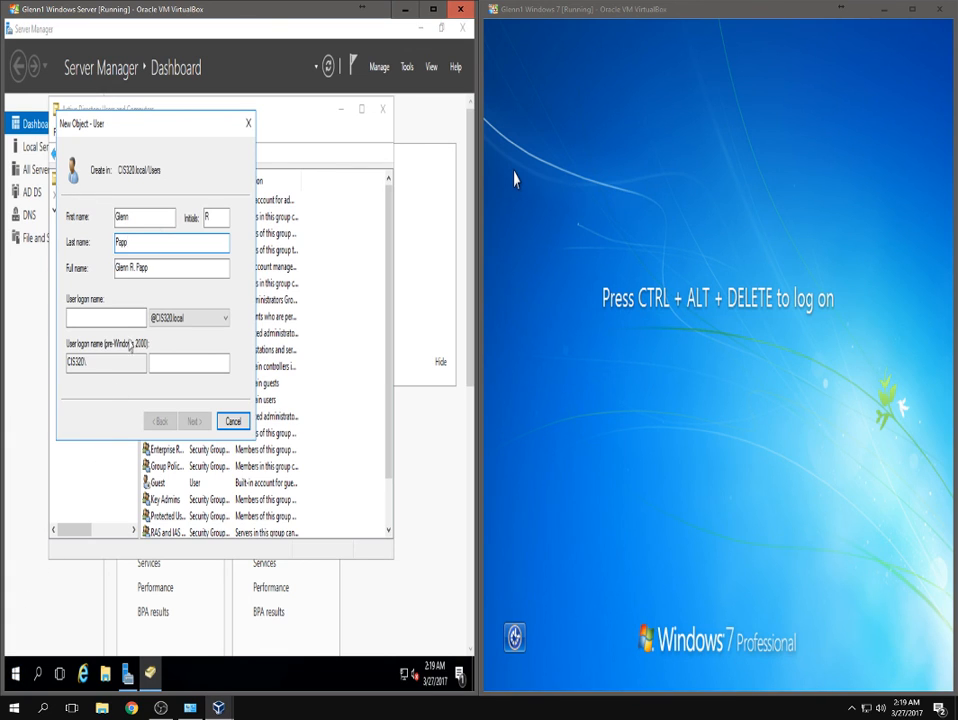
click(94, 320)
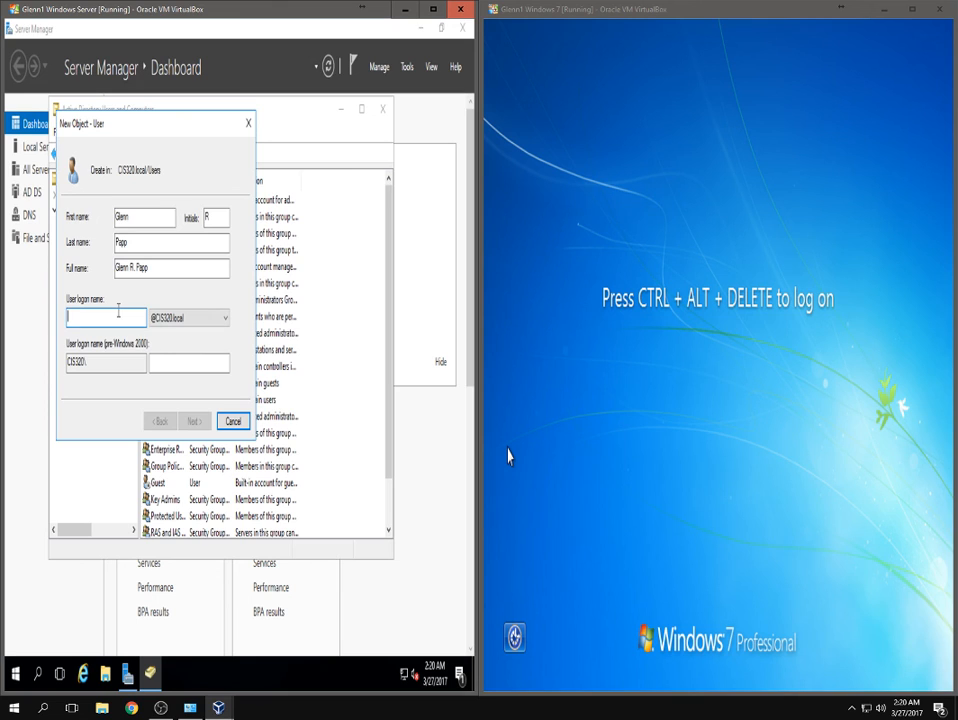
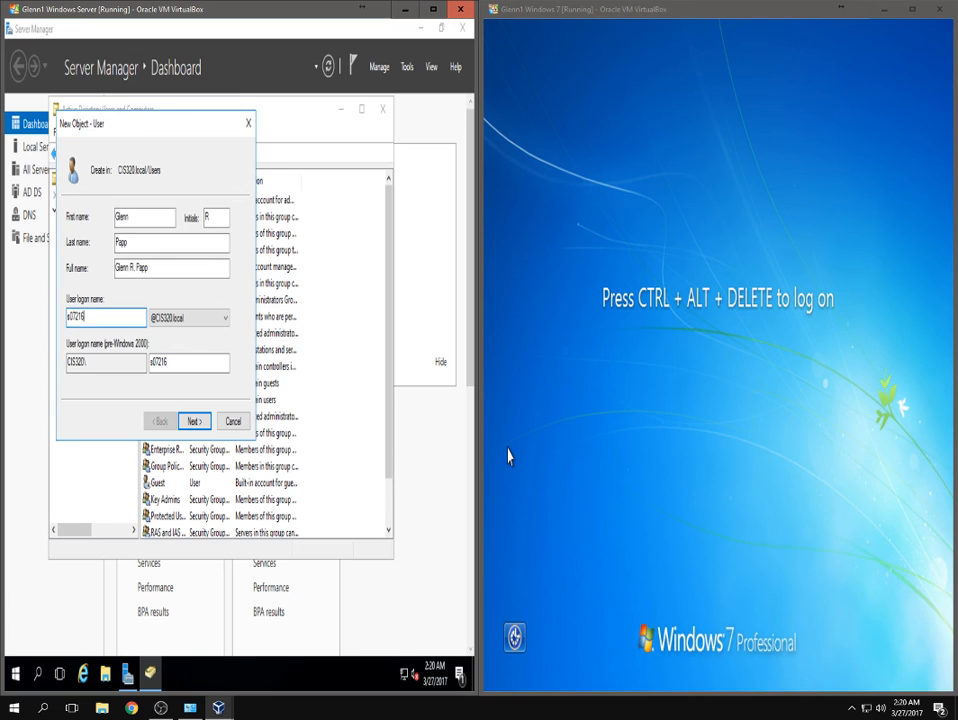
Enter and confirm the new user's password.
click(190, 422)
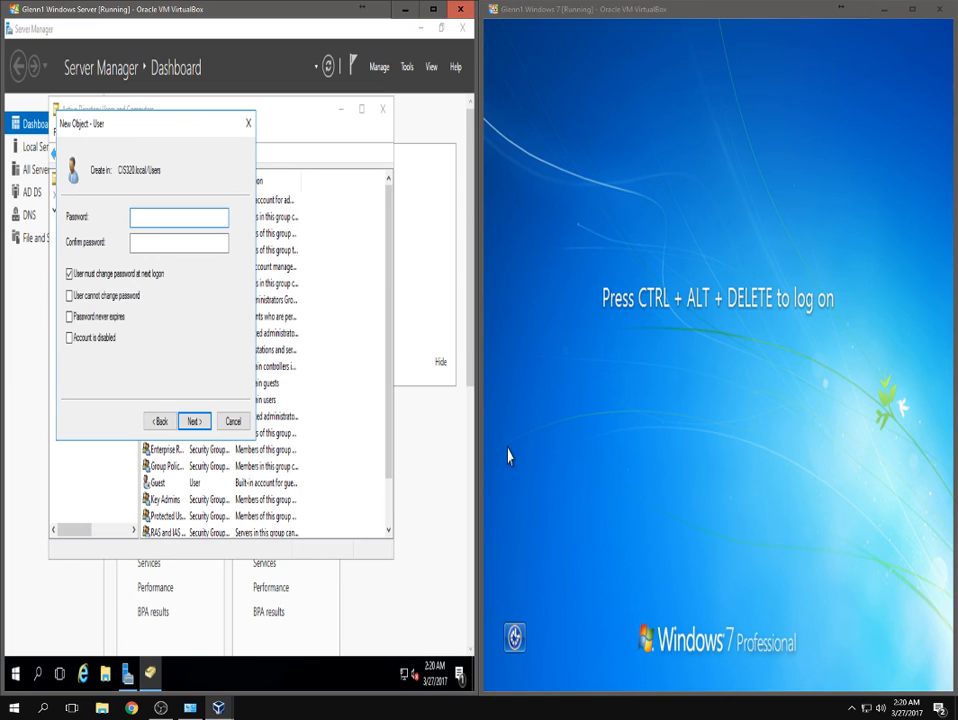
text(••••••••••)
key(Tab)
key(shift+Tab)
text(••••••••••)
key(Tab)
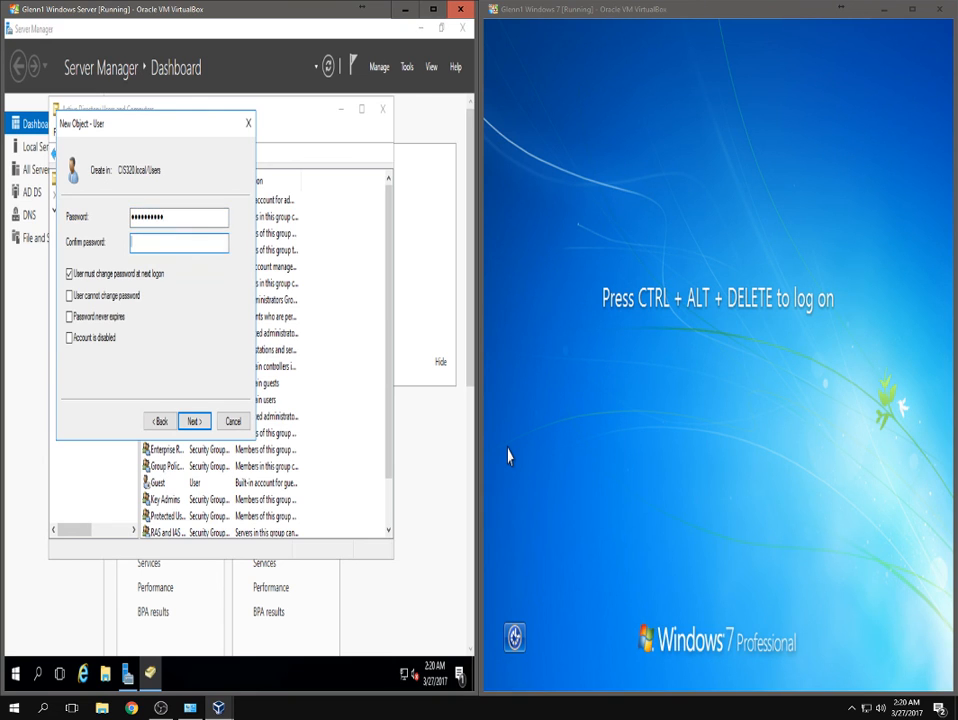
text(••••••••••)
Clear 'User must change password at next logon' and finish creating the account.
click(88, 279)
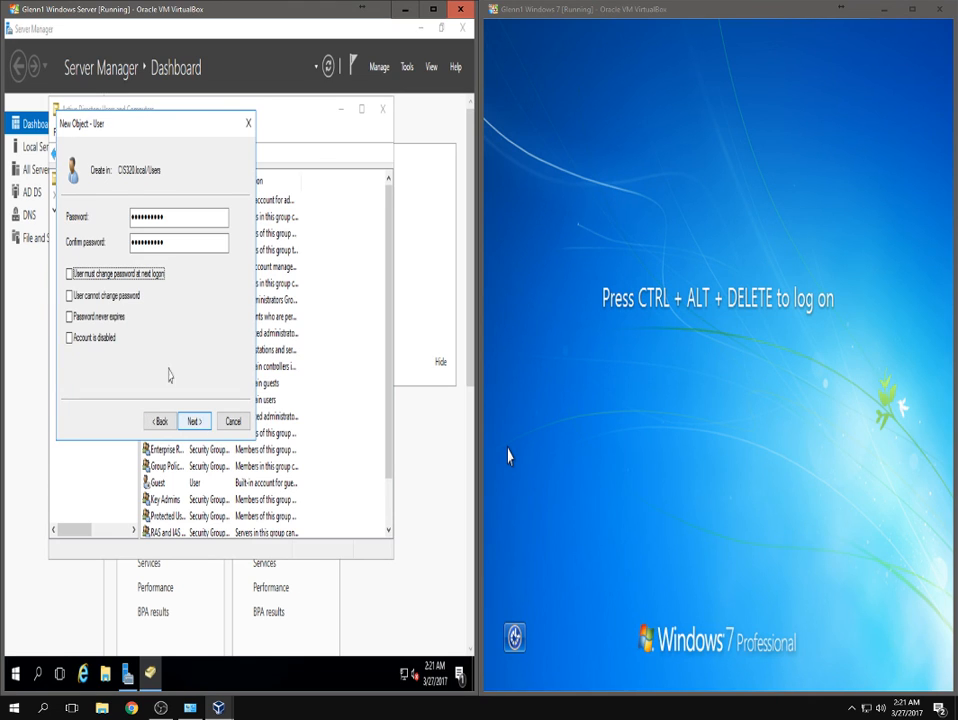
click(195, 426)
click(194, 421)
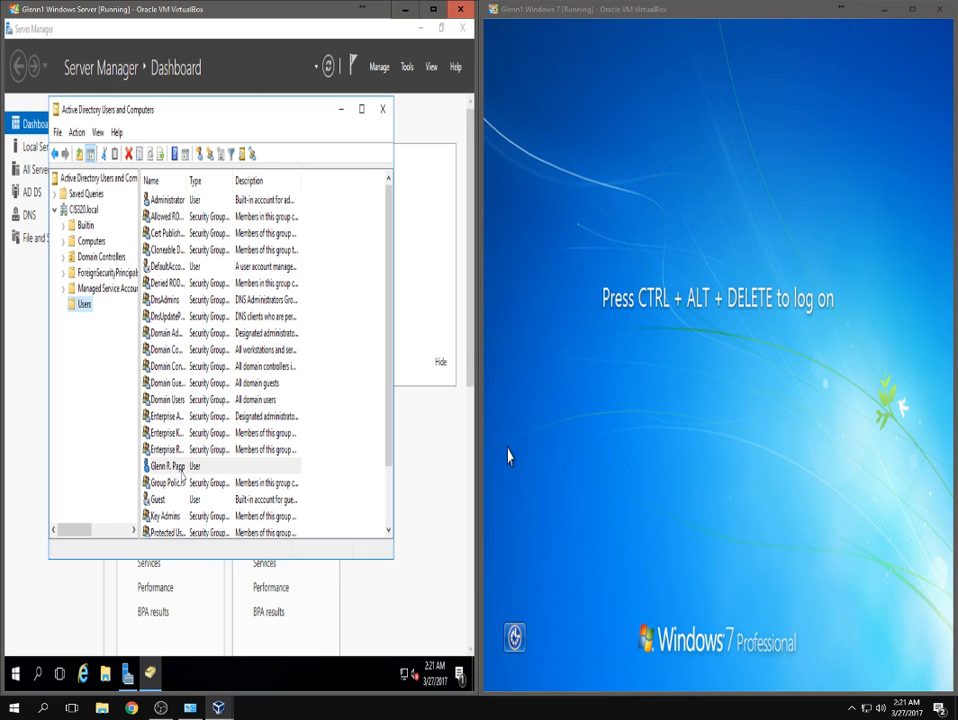
Bring up the Windows 7 logon screen with Ctrl+Alt+Del and choose Switch User > Other User.
click(683, 429)
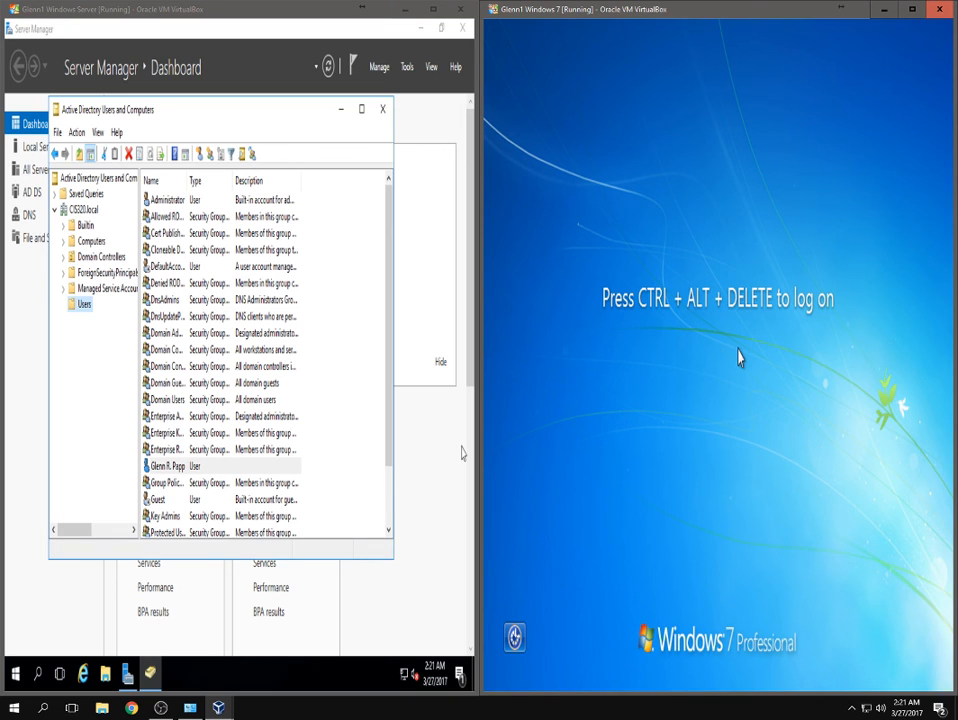
key(ctrl+alt+Delete)
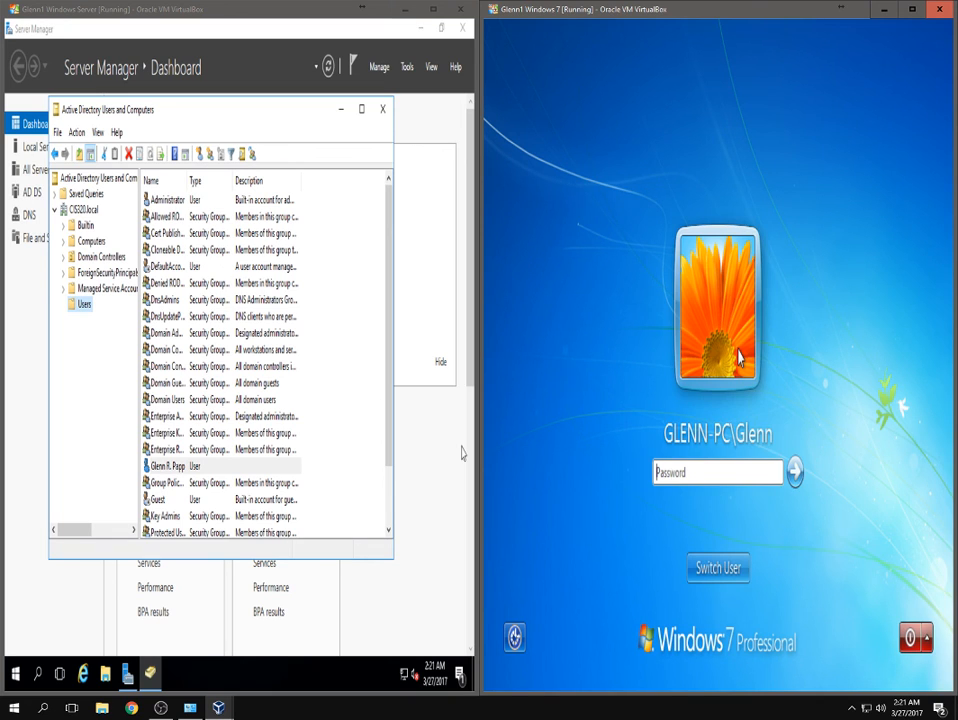
click(732, 585)
click(796, 445)
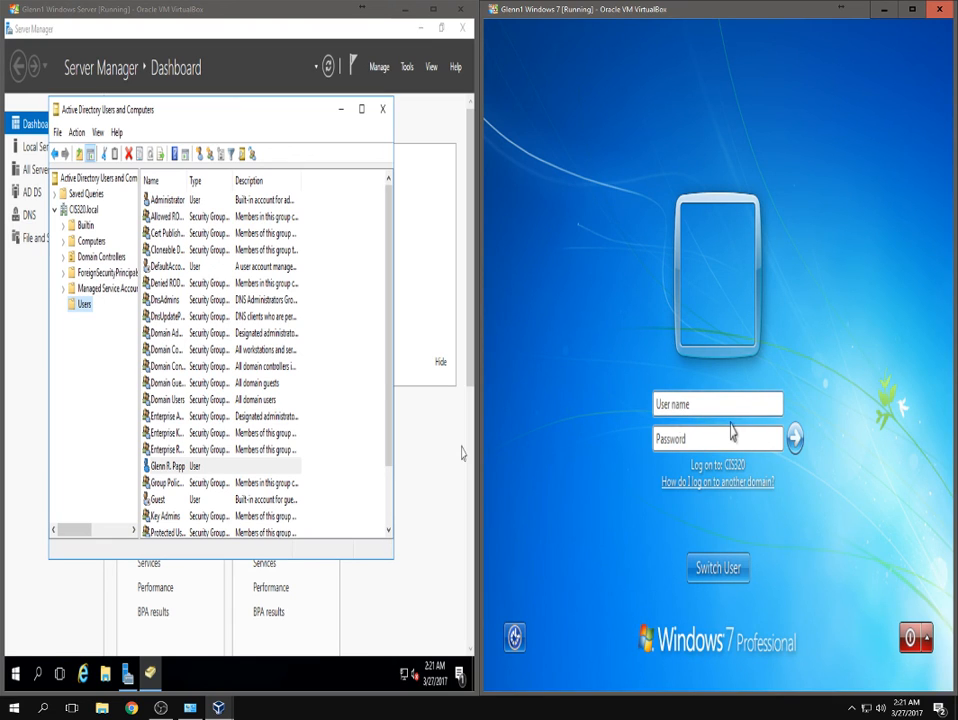
Sign in to the domain with the new account's user name and password.
key(Tab)
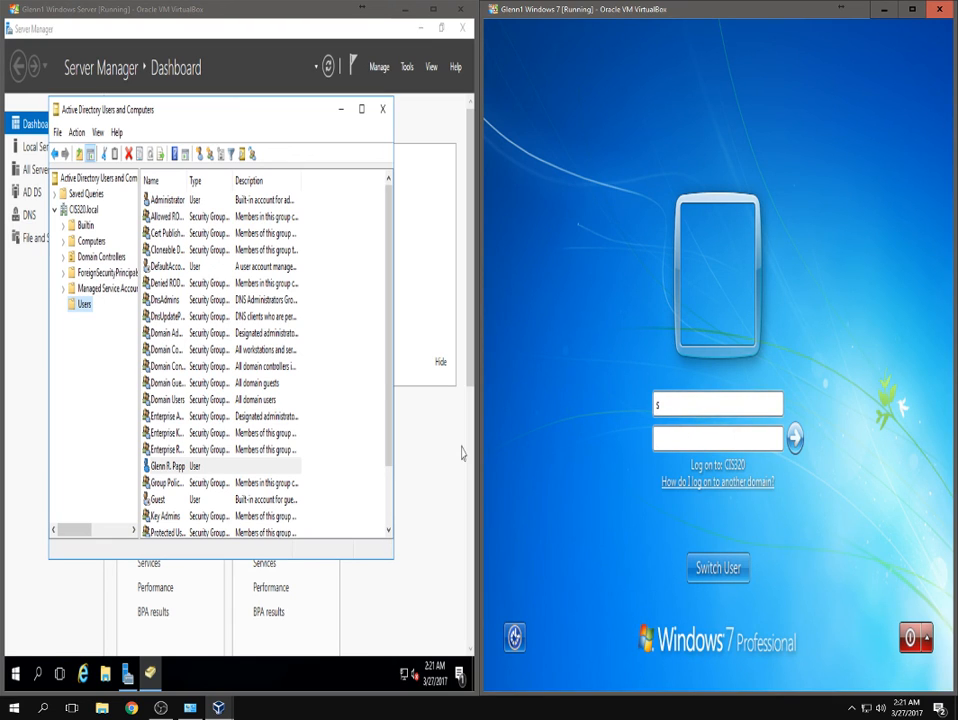
key(shift+Tab)
key(Tab)
text(*********)
key(Return)
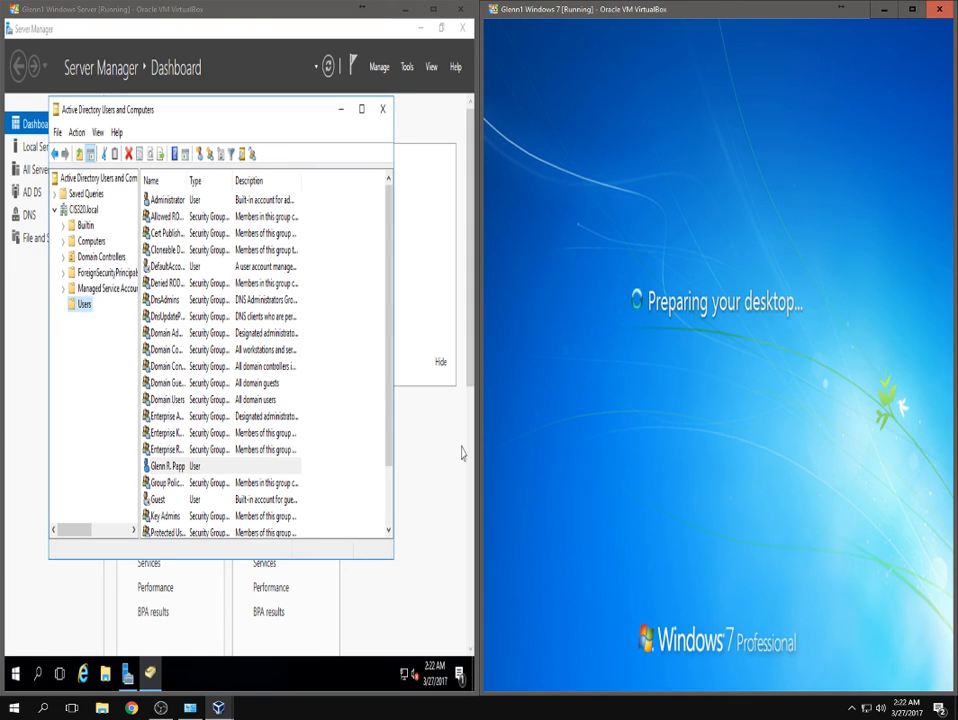
Launch Internet Explorer on the Windows Server VM and load google.com.
click(86, 674)
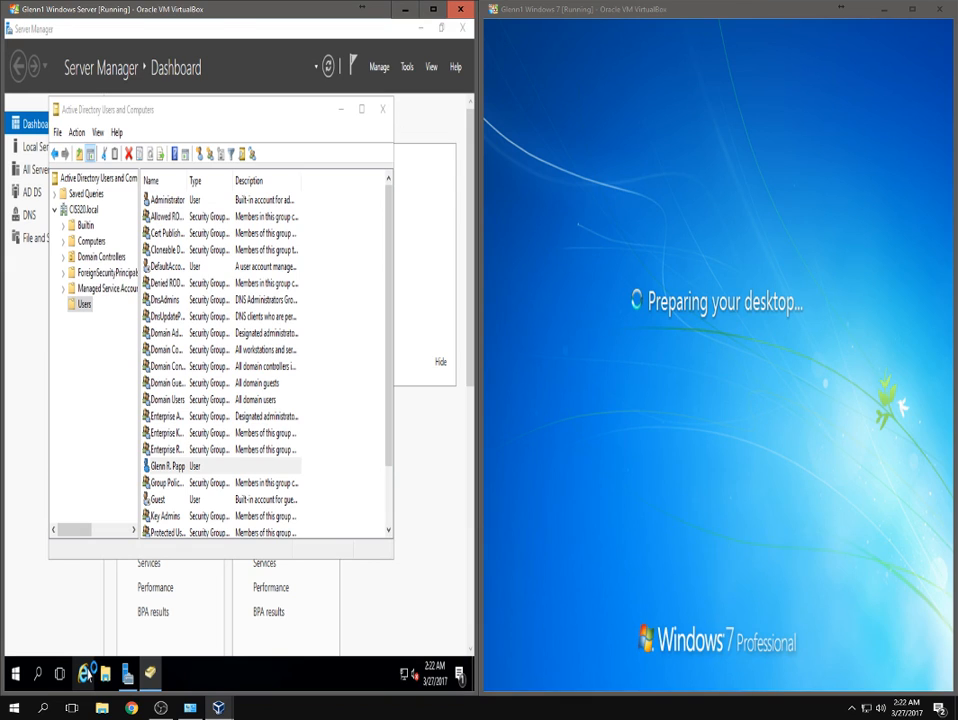
click(86, 674)
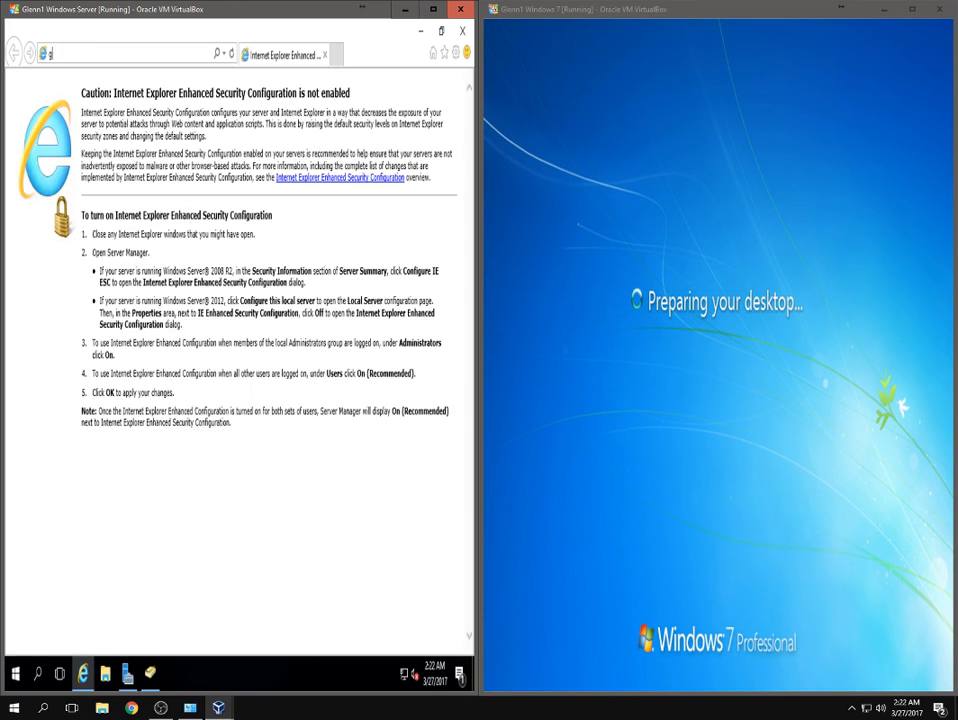
text(google.com)
key(Return)
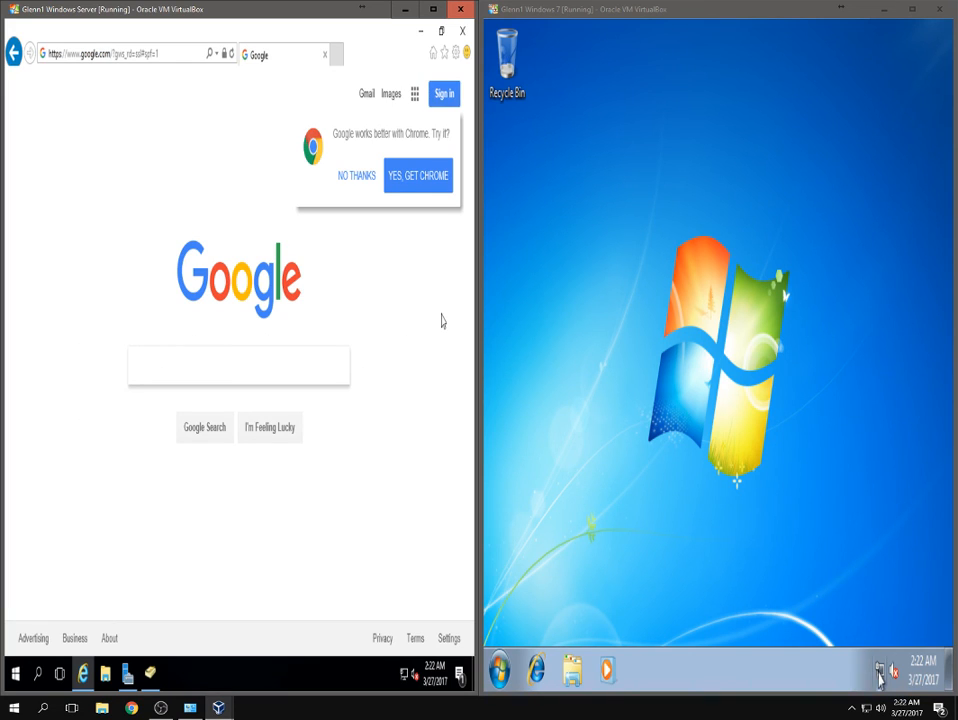
Decline Google's Chrome offer with NO THANKS, then close the server's Internet Explorer.
mouse_move(880, 677)
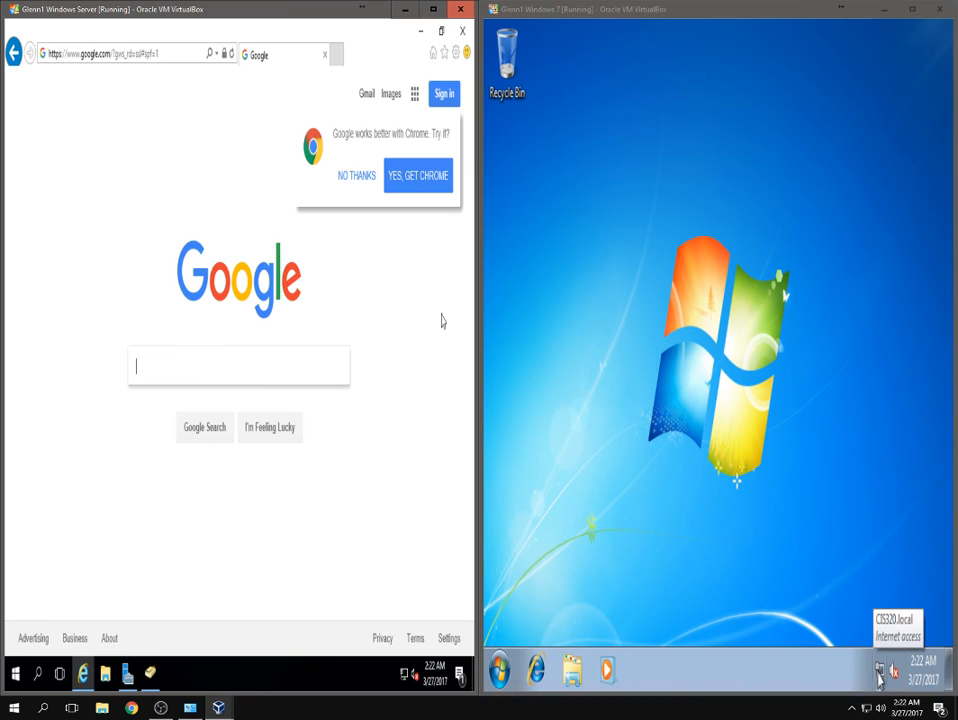
click(356, 180)
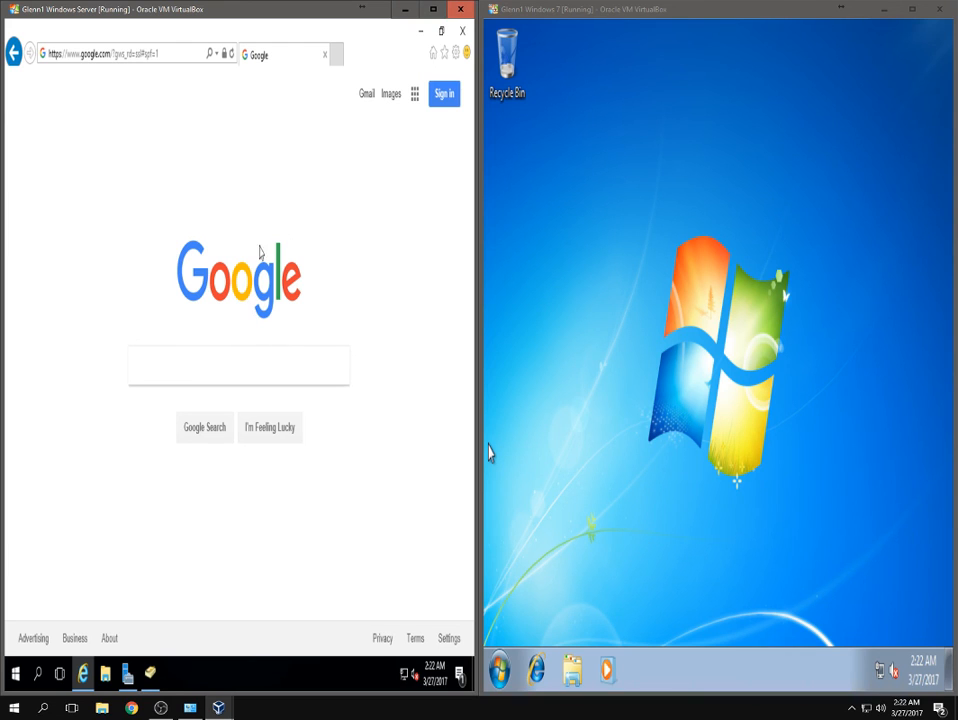
click(462, 31)
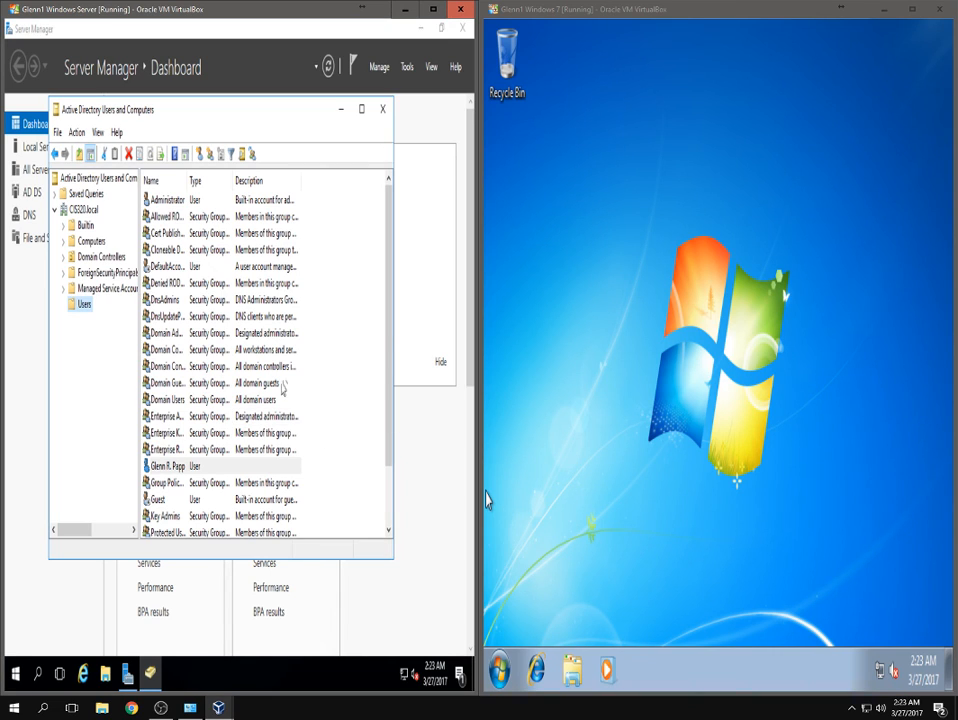
Launch Internet Explorer on Windows 7, dismissing the Start menu and the IE8 welcome setup.
click(541, 678)
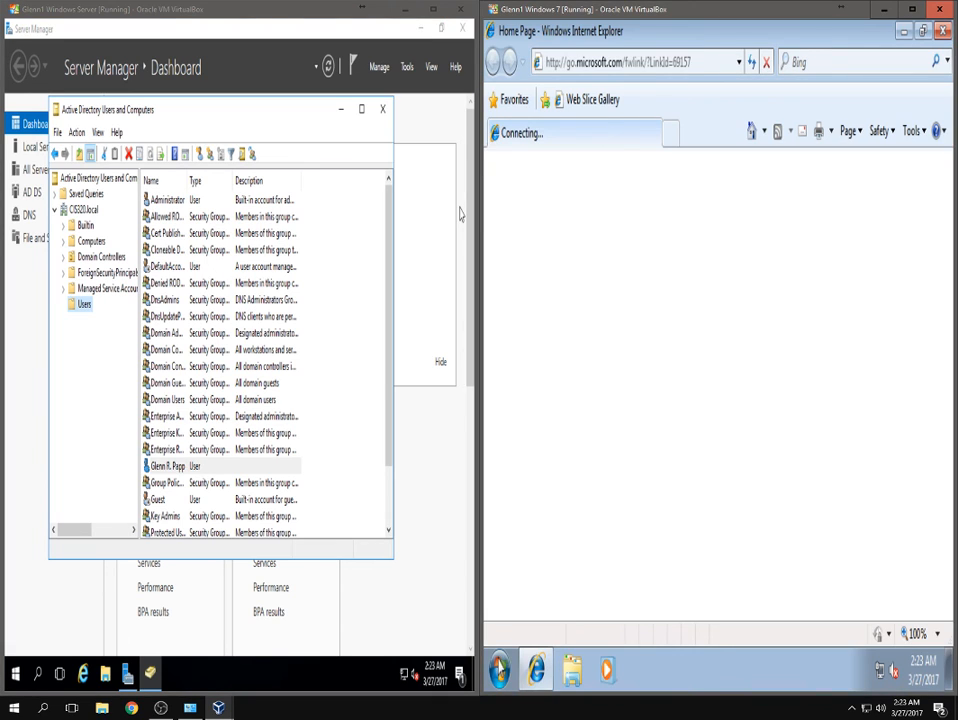
click(499, 670)
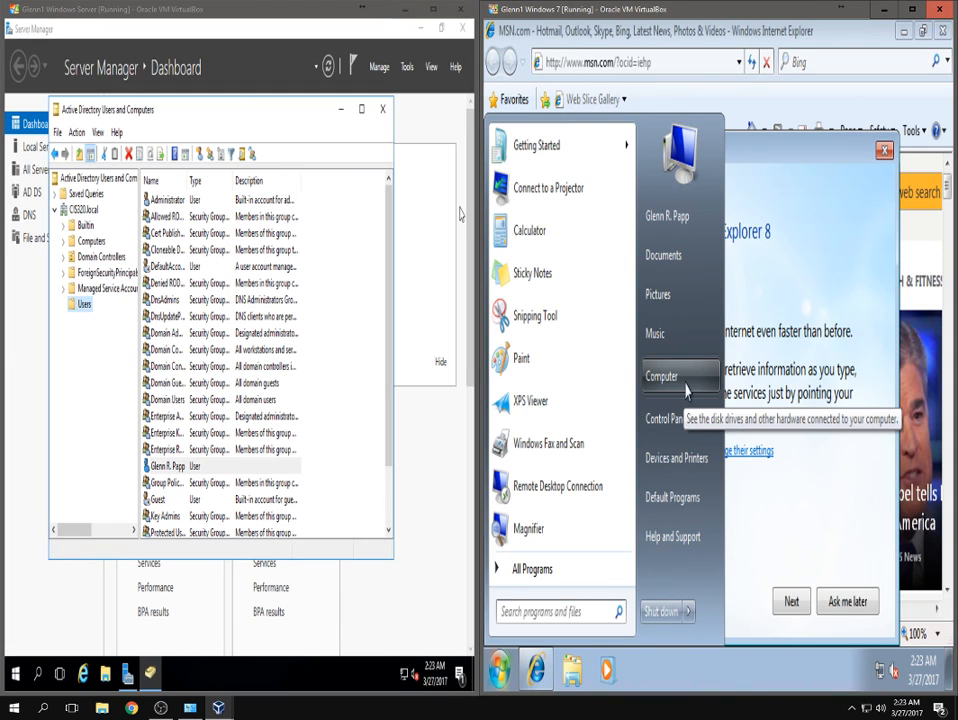
click(751, 389)
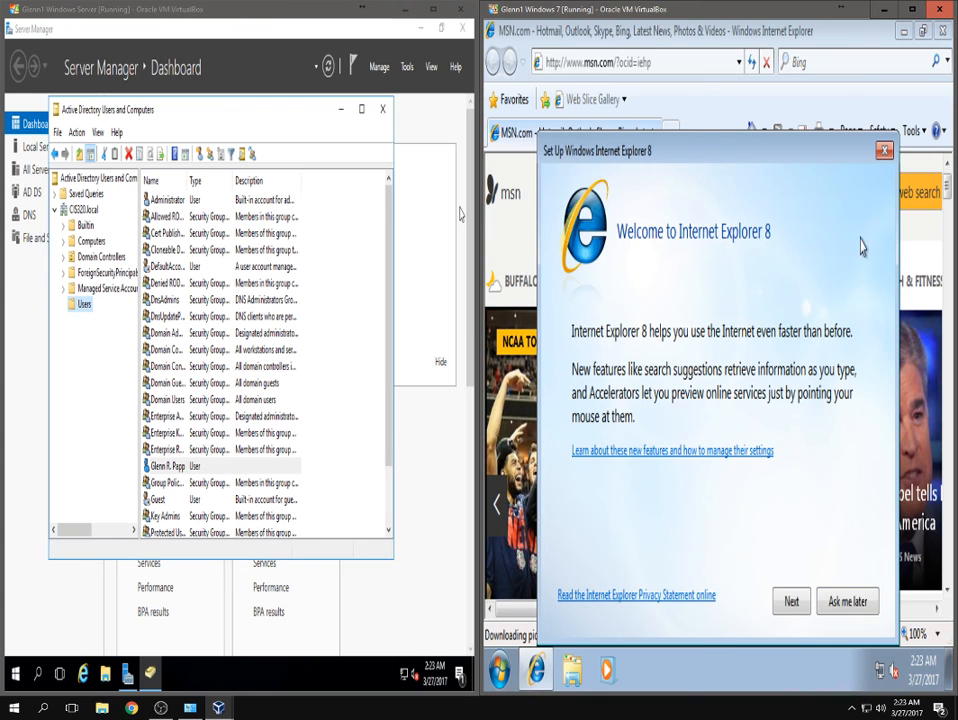
click(884, 150)
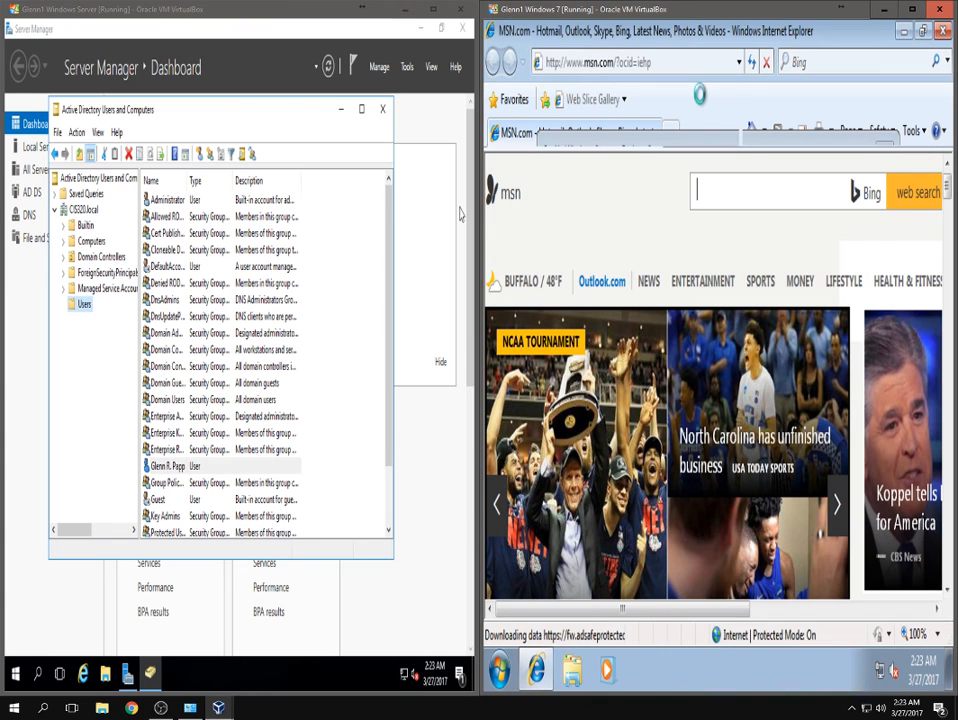
click(653, 63)
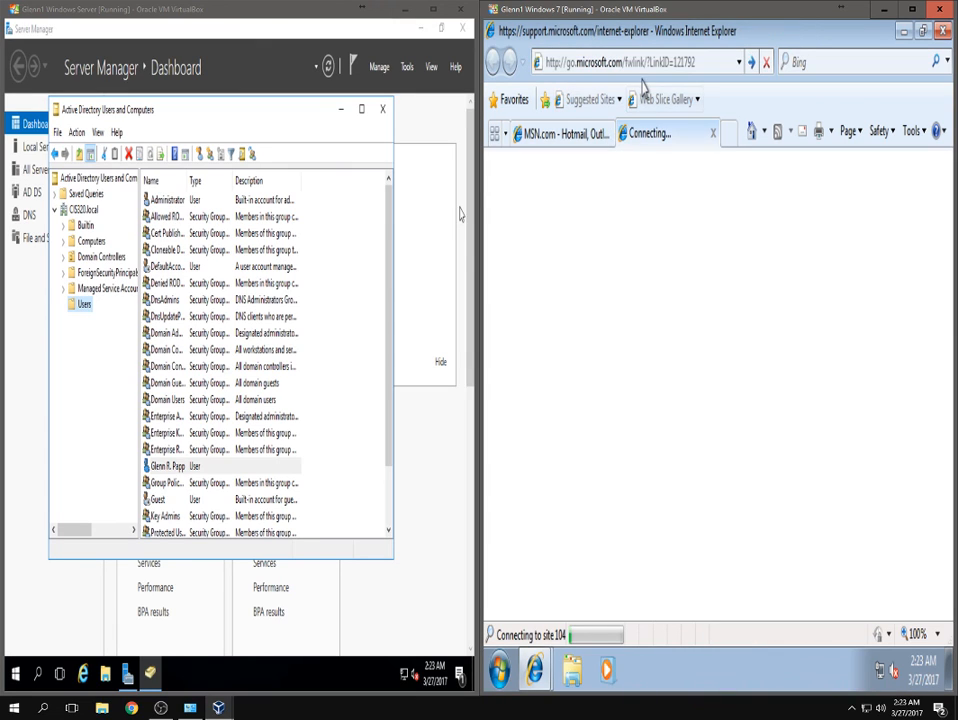
Close the Connecting tab and load google.com in the Windows 7 browser, focusing its search box.
click(714, 135)
text(google.com)
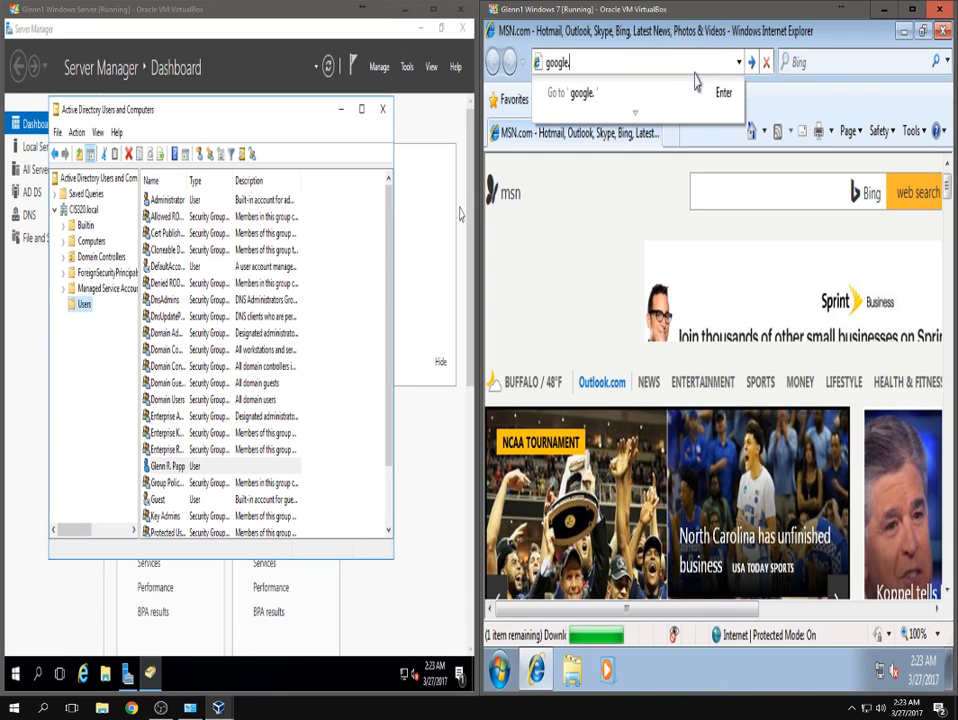
key(Return)
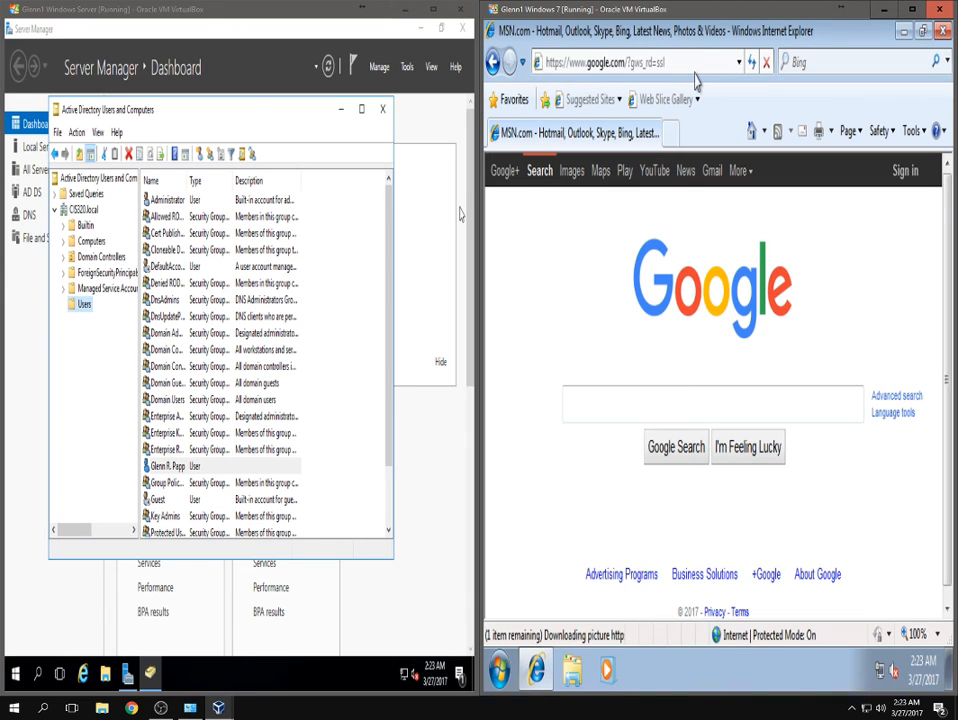
click(606, 400)
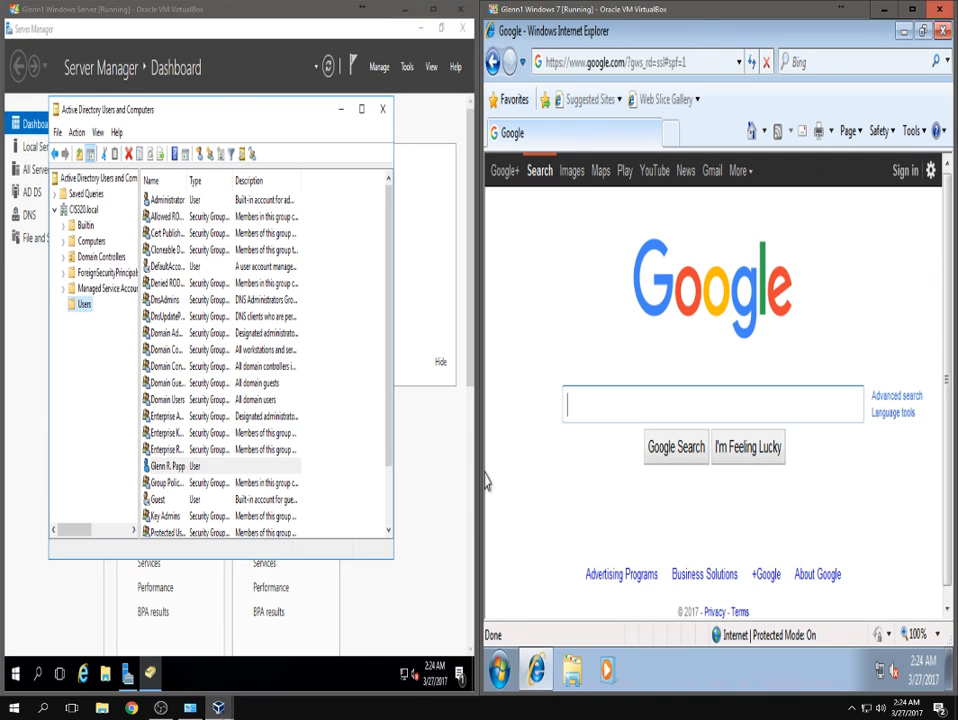
mouse_move(218, 707)
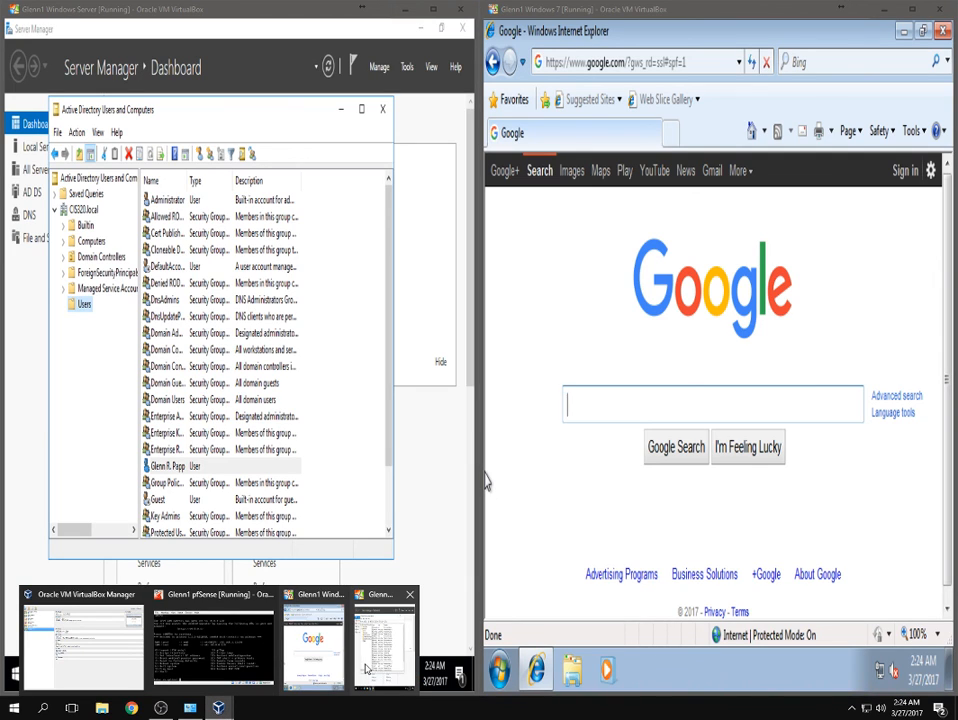